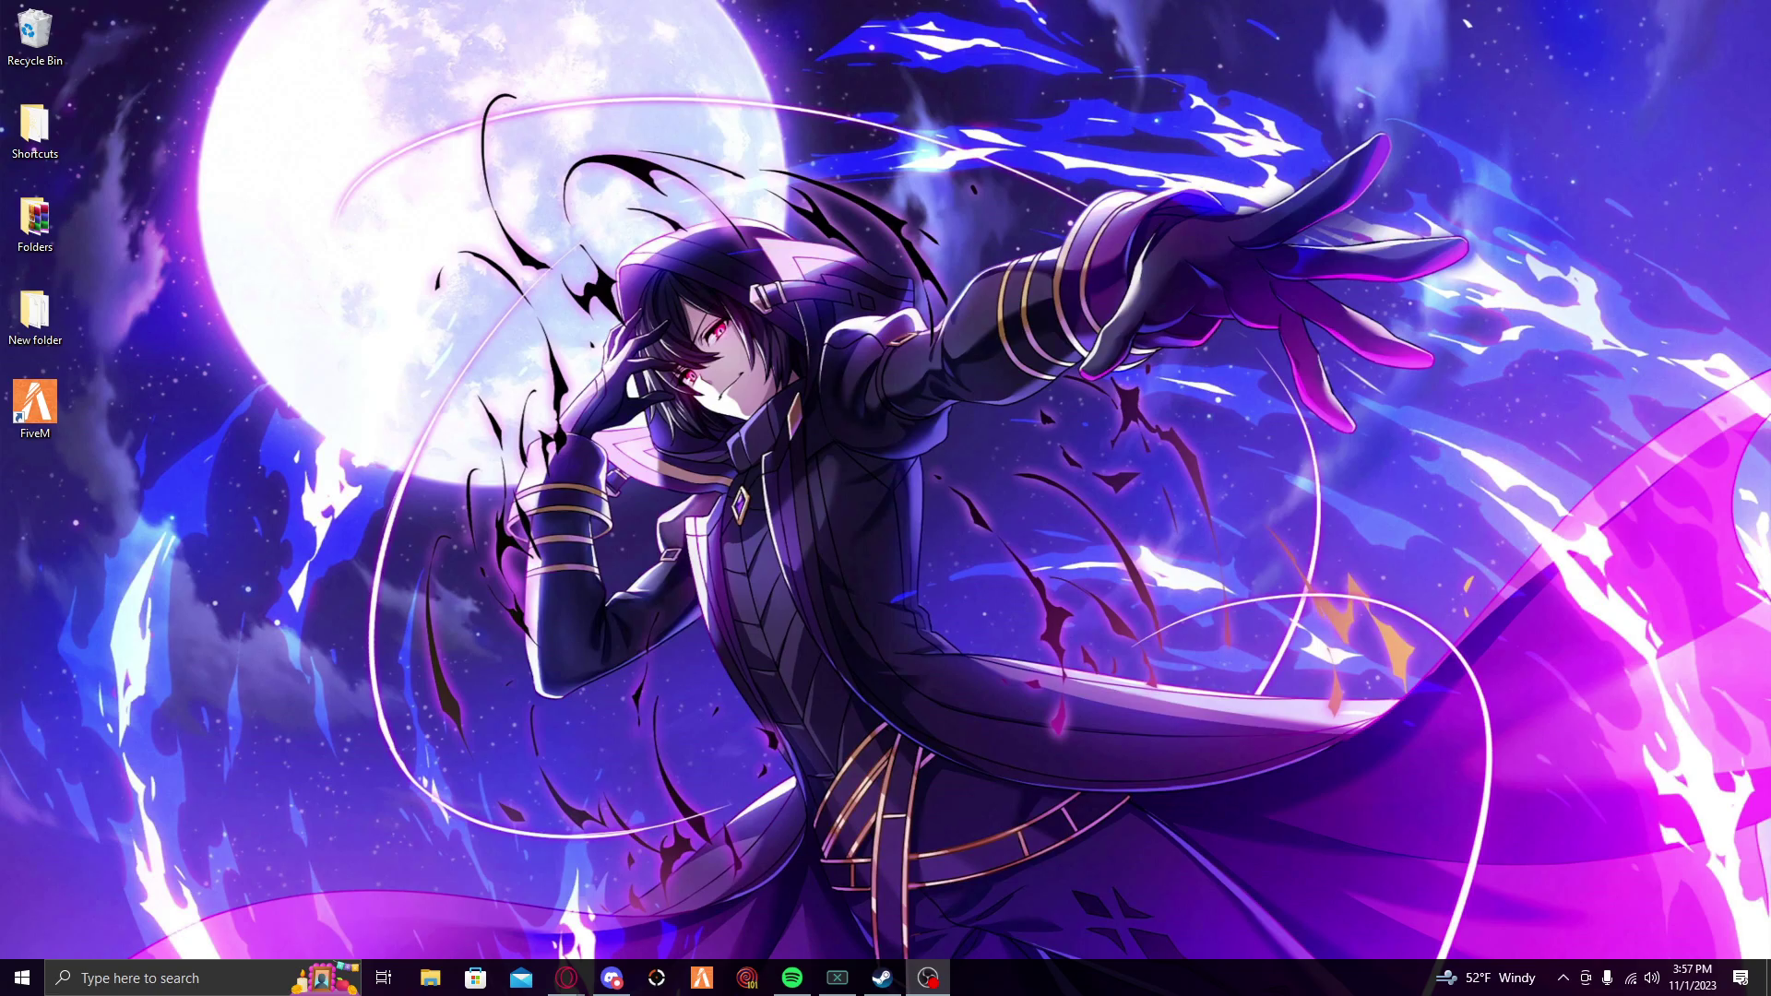
In Opera GX, open the WinRAR download page, then close it to return to the Reshade 5.8.rar Drive tab.
{"action": "key", "text": "alt+Tab"}
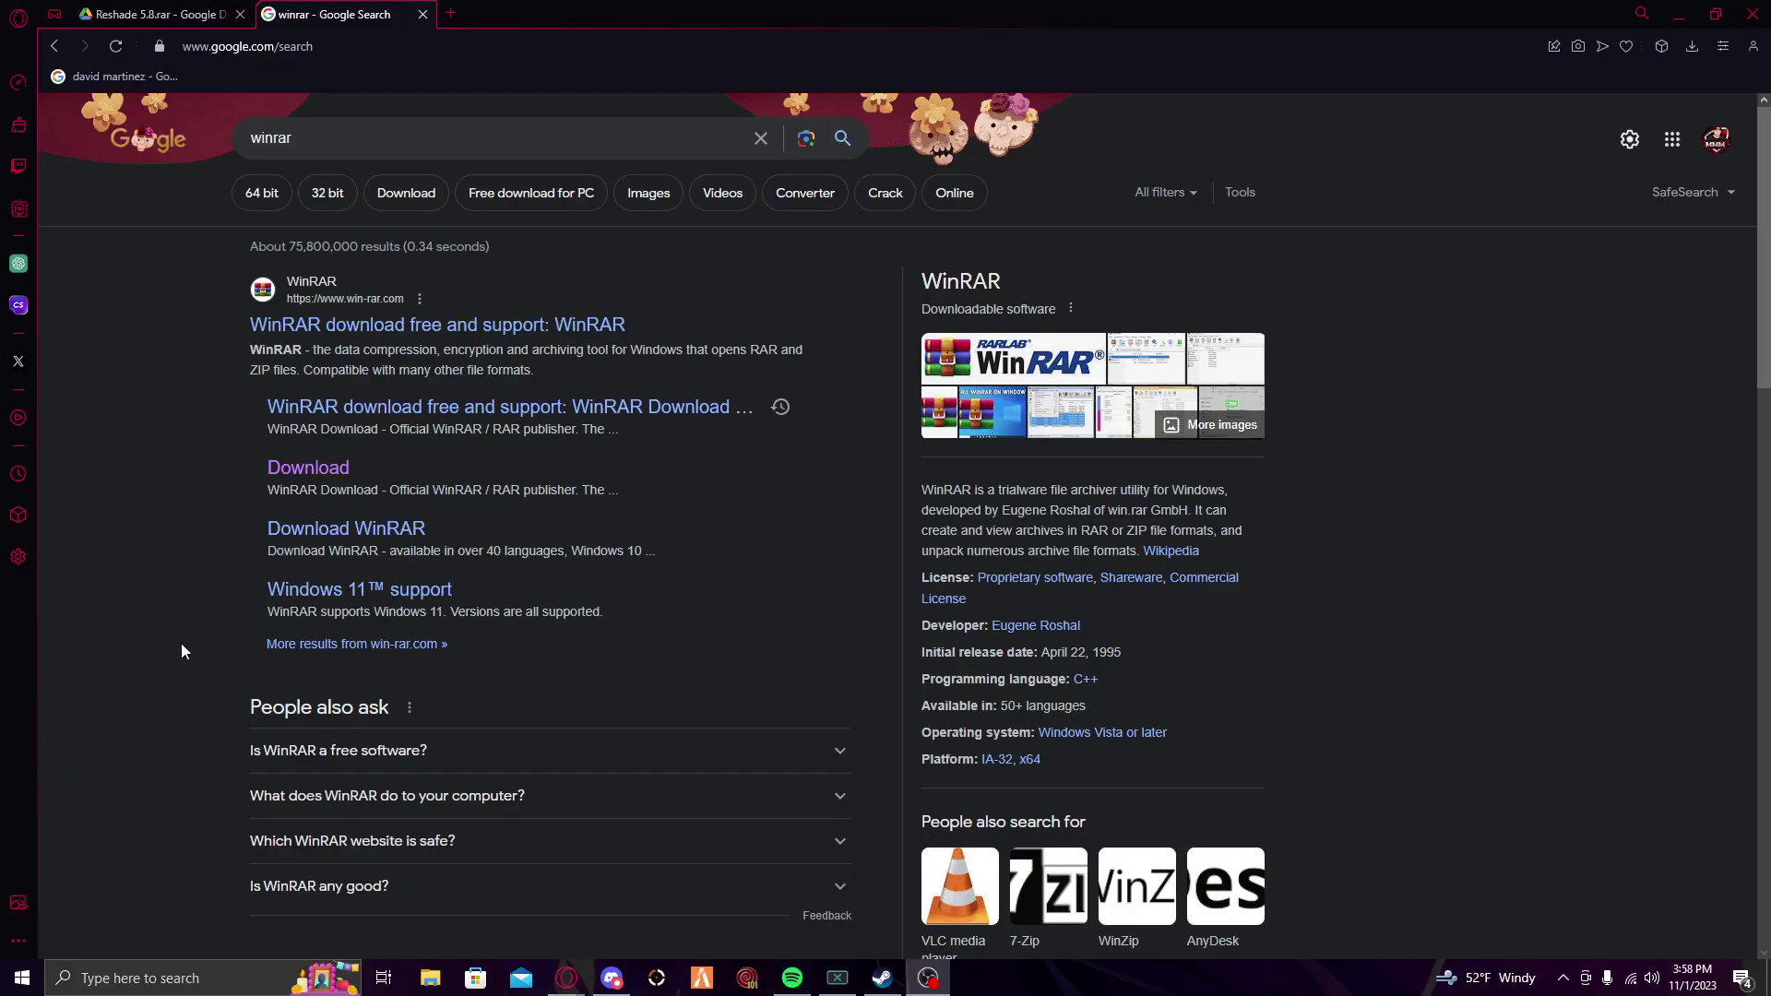
{"action": "left_click", "coordinate": [295, 475]}
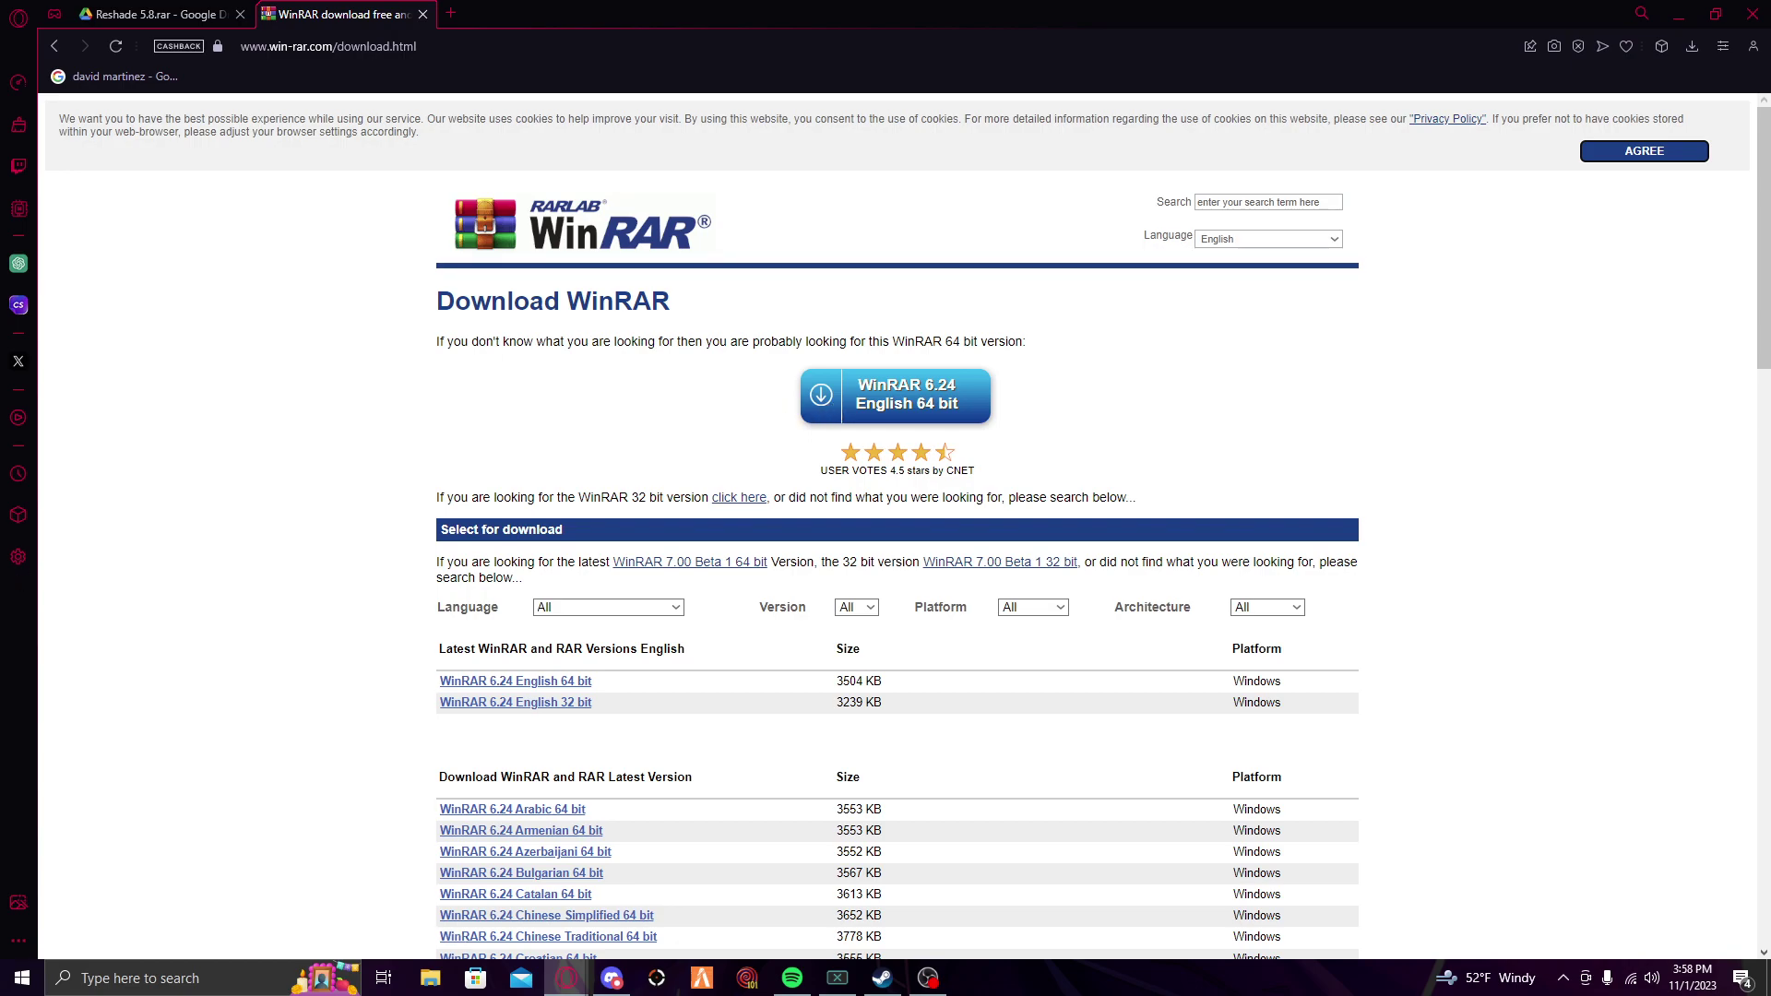
{"action": "key", "text": "ctrl+w"}
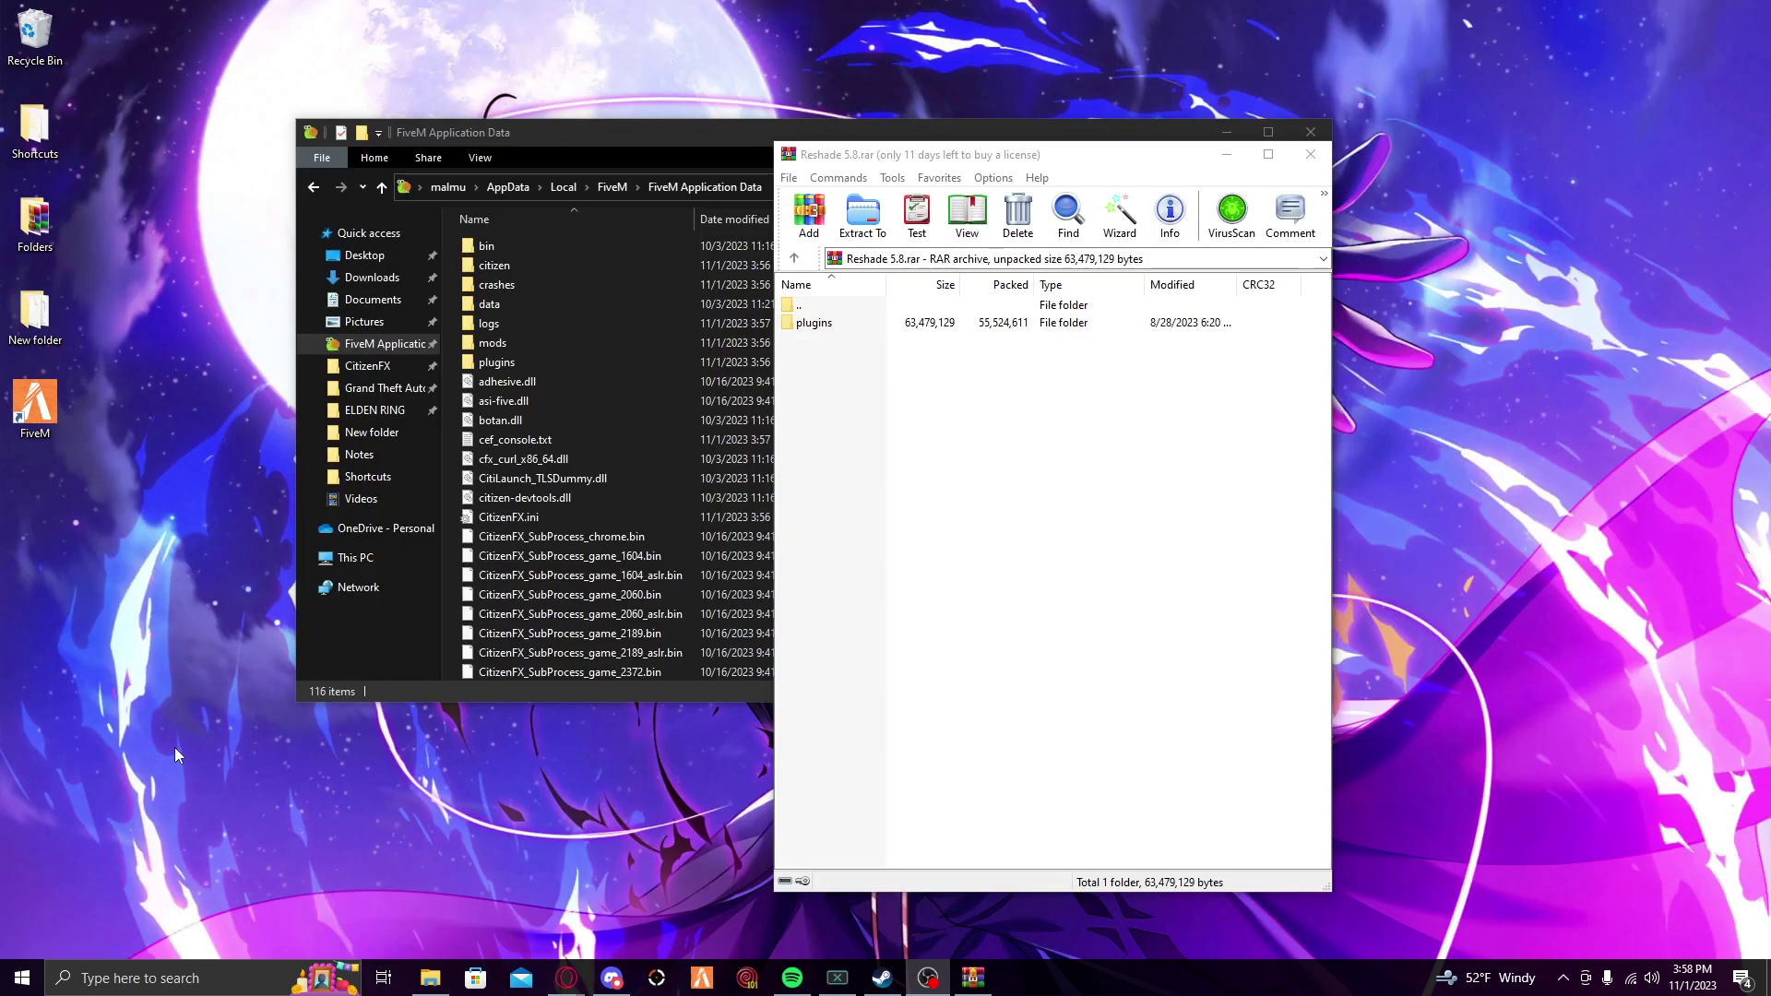
Inspect the options of the archive's plugins folder, then minimize the window.
{"action": "left_click", "coordinate": [504, 369]}
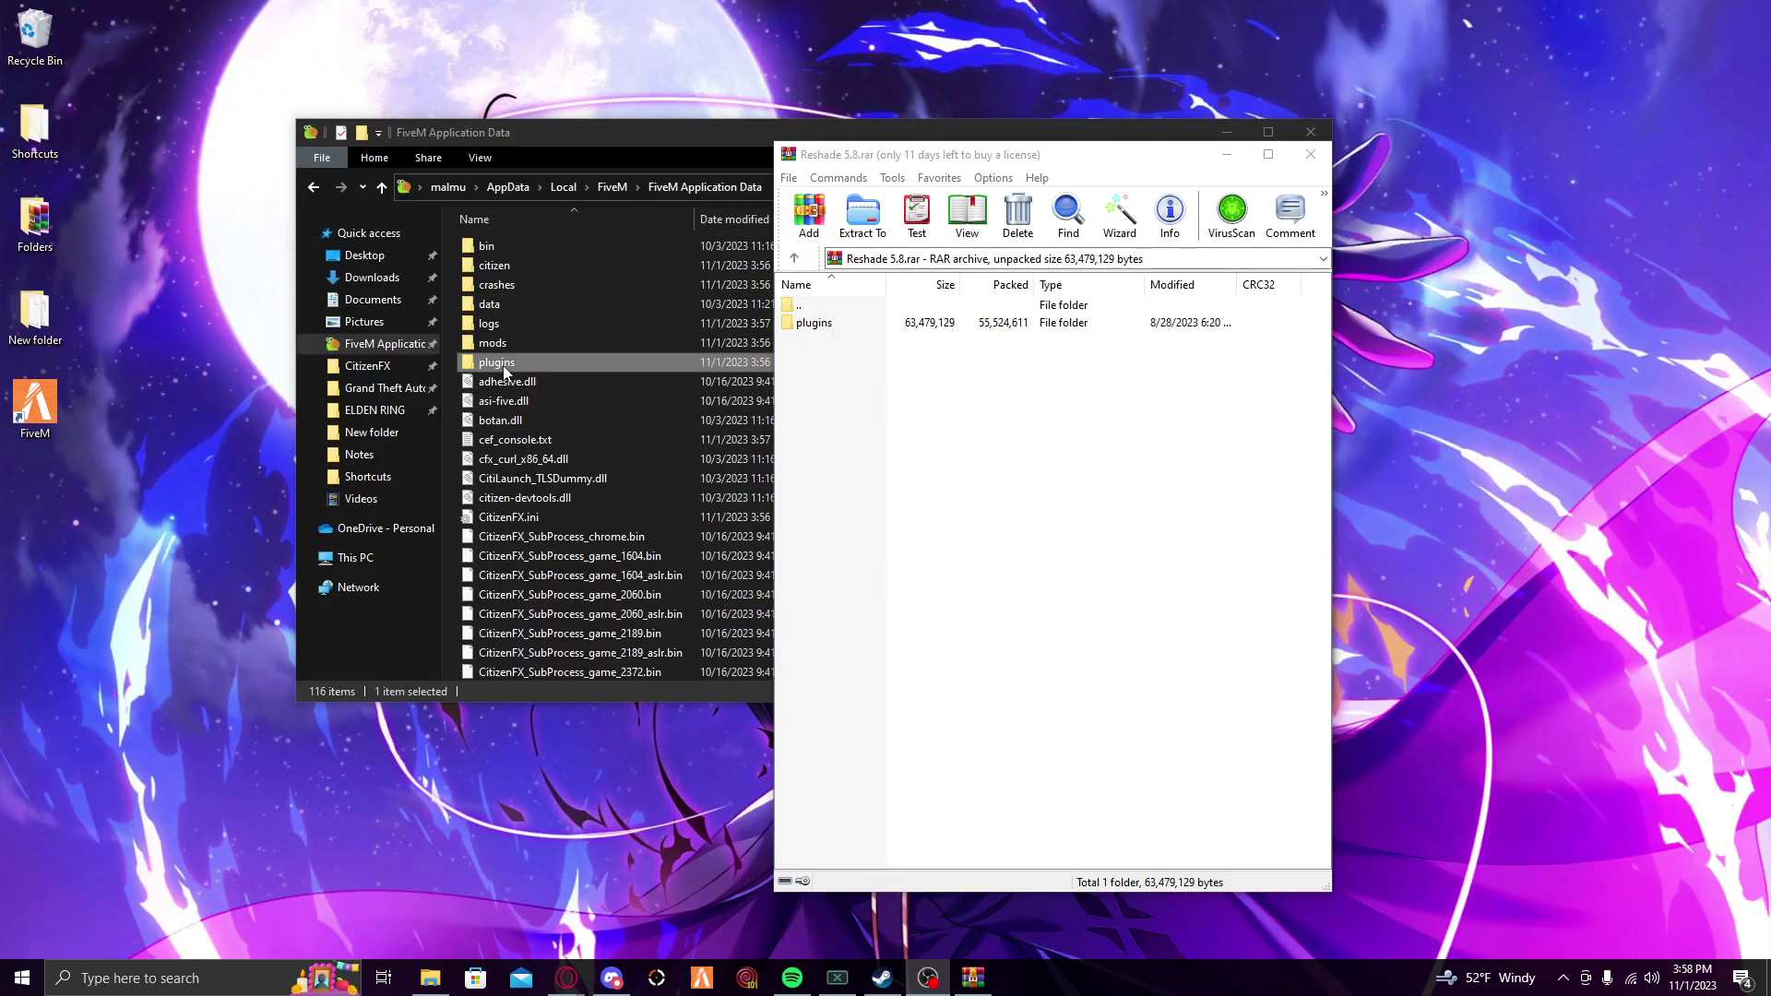
{"action": "right_click", "coordinate": [505, 369]}
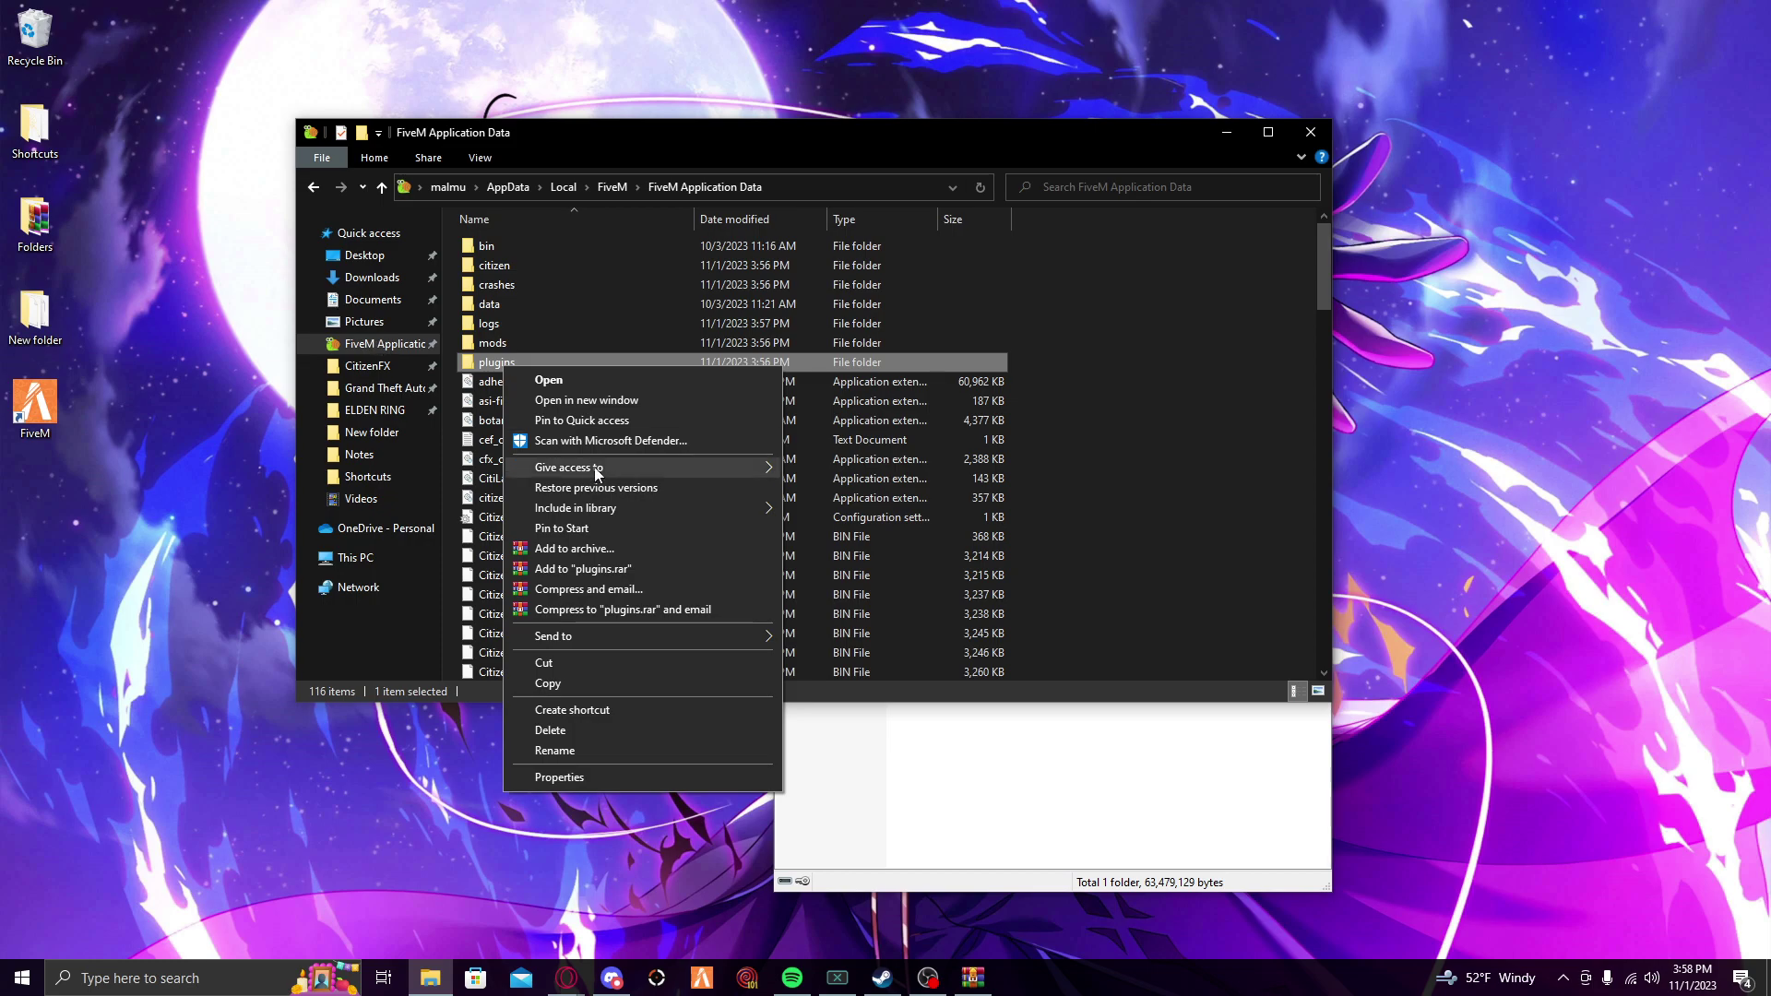
{"action": "key", "text": "Escape"}
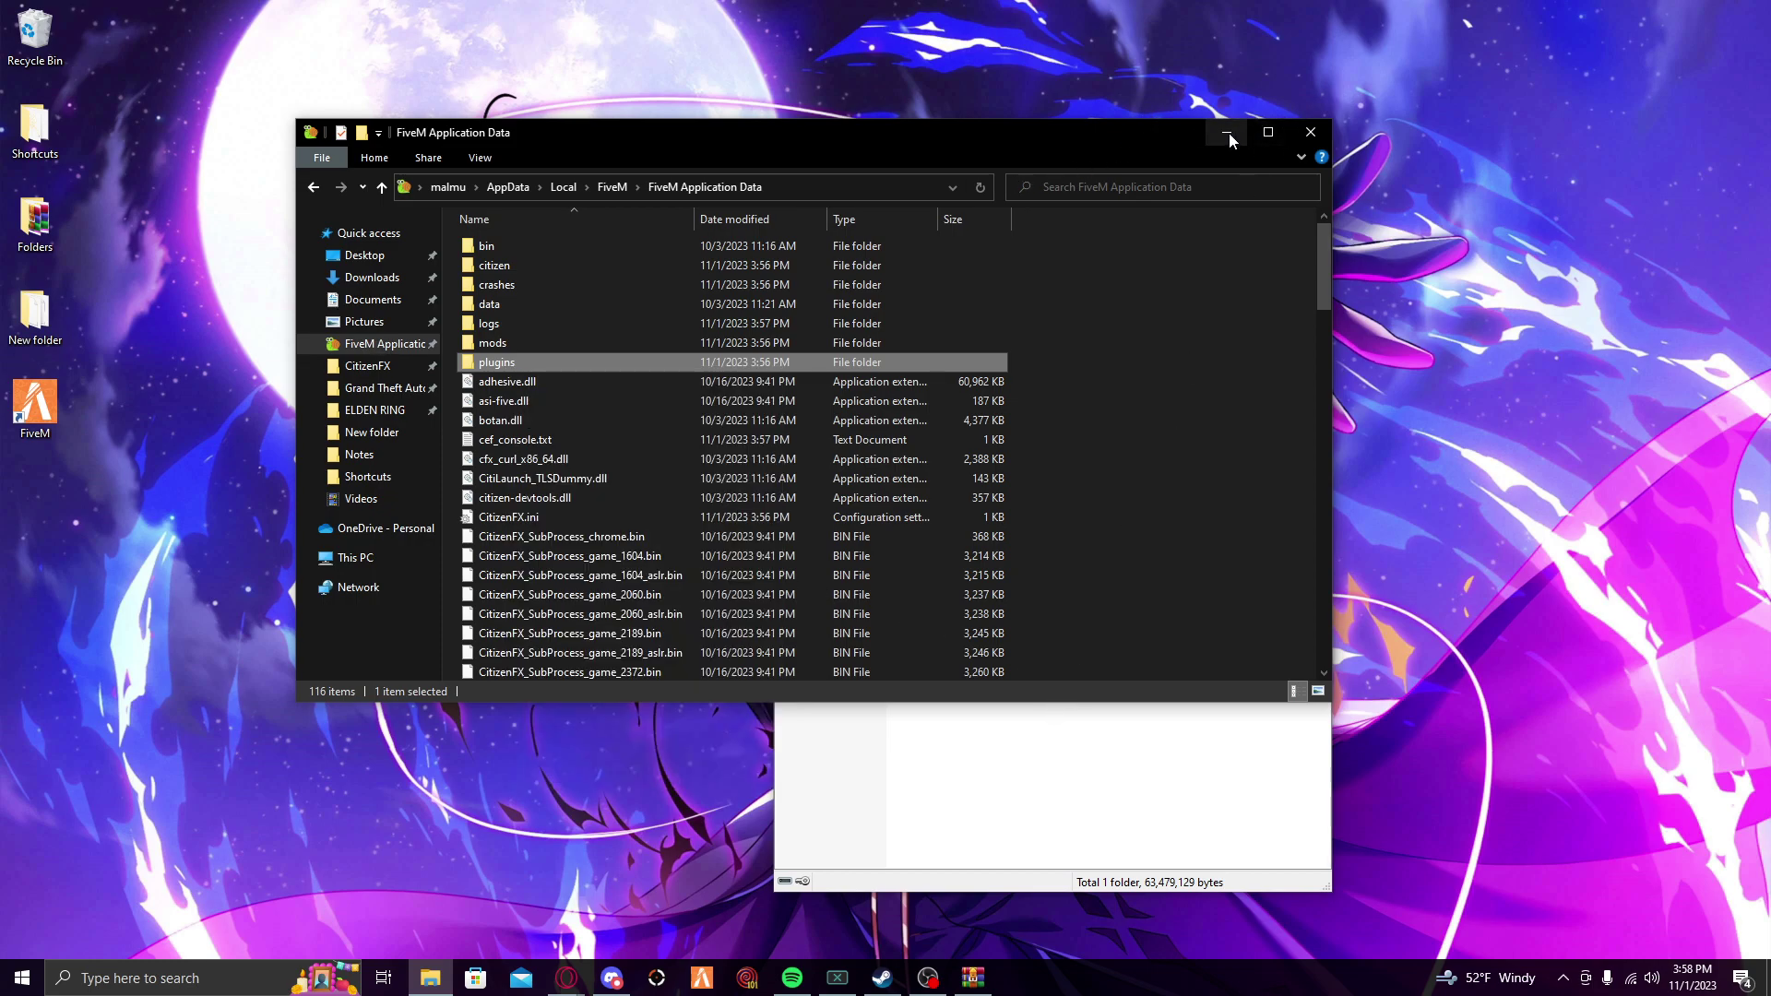
{"action": "left_click", "coordinate": [1229, 133]}
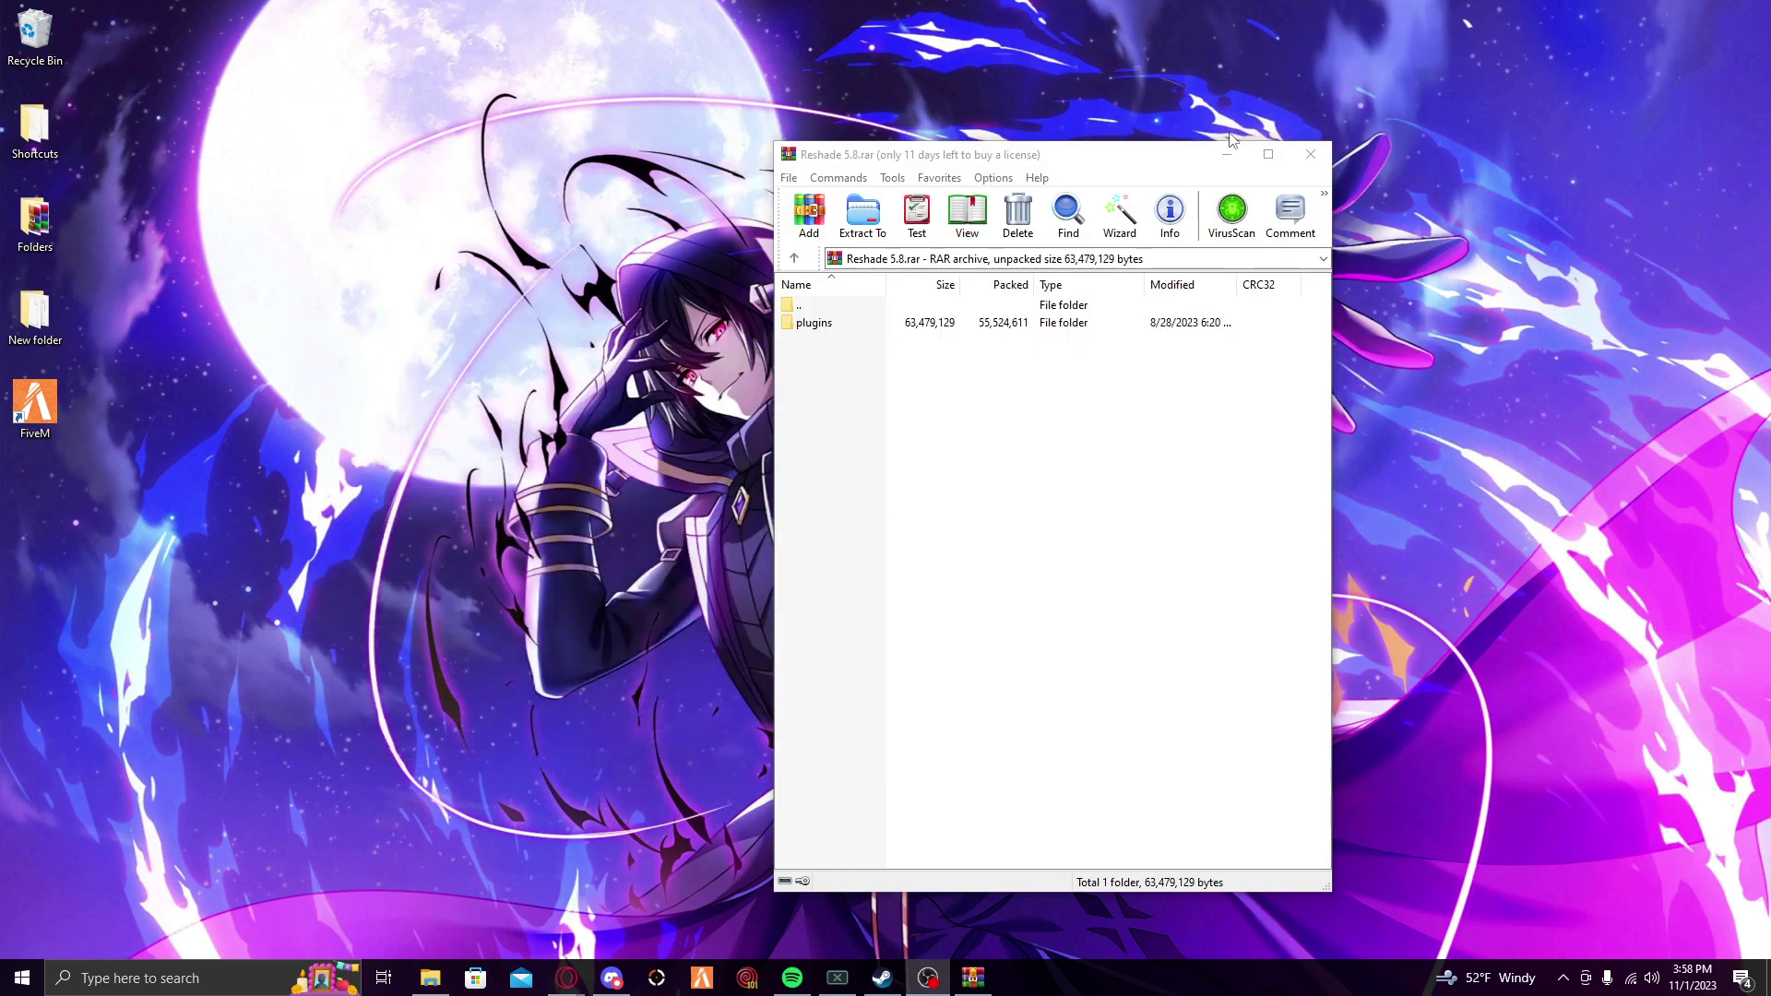
Open the FiveM shortcut's file location, showing the FiveM folder with FiveM Application Data.
{"action": "right_click", "coordinate": [43, 414]}
{"action": "left_click", "coordinate": [119, 448]}
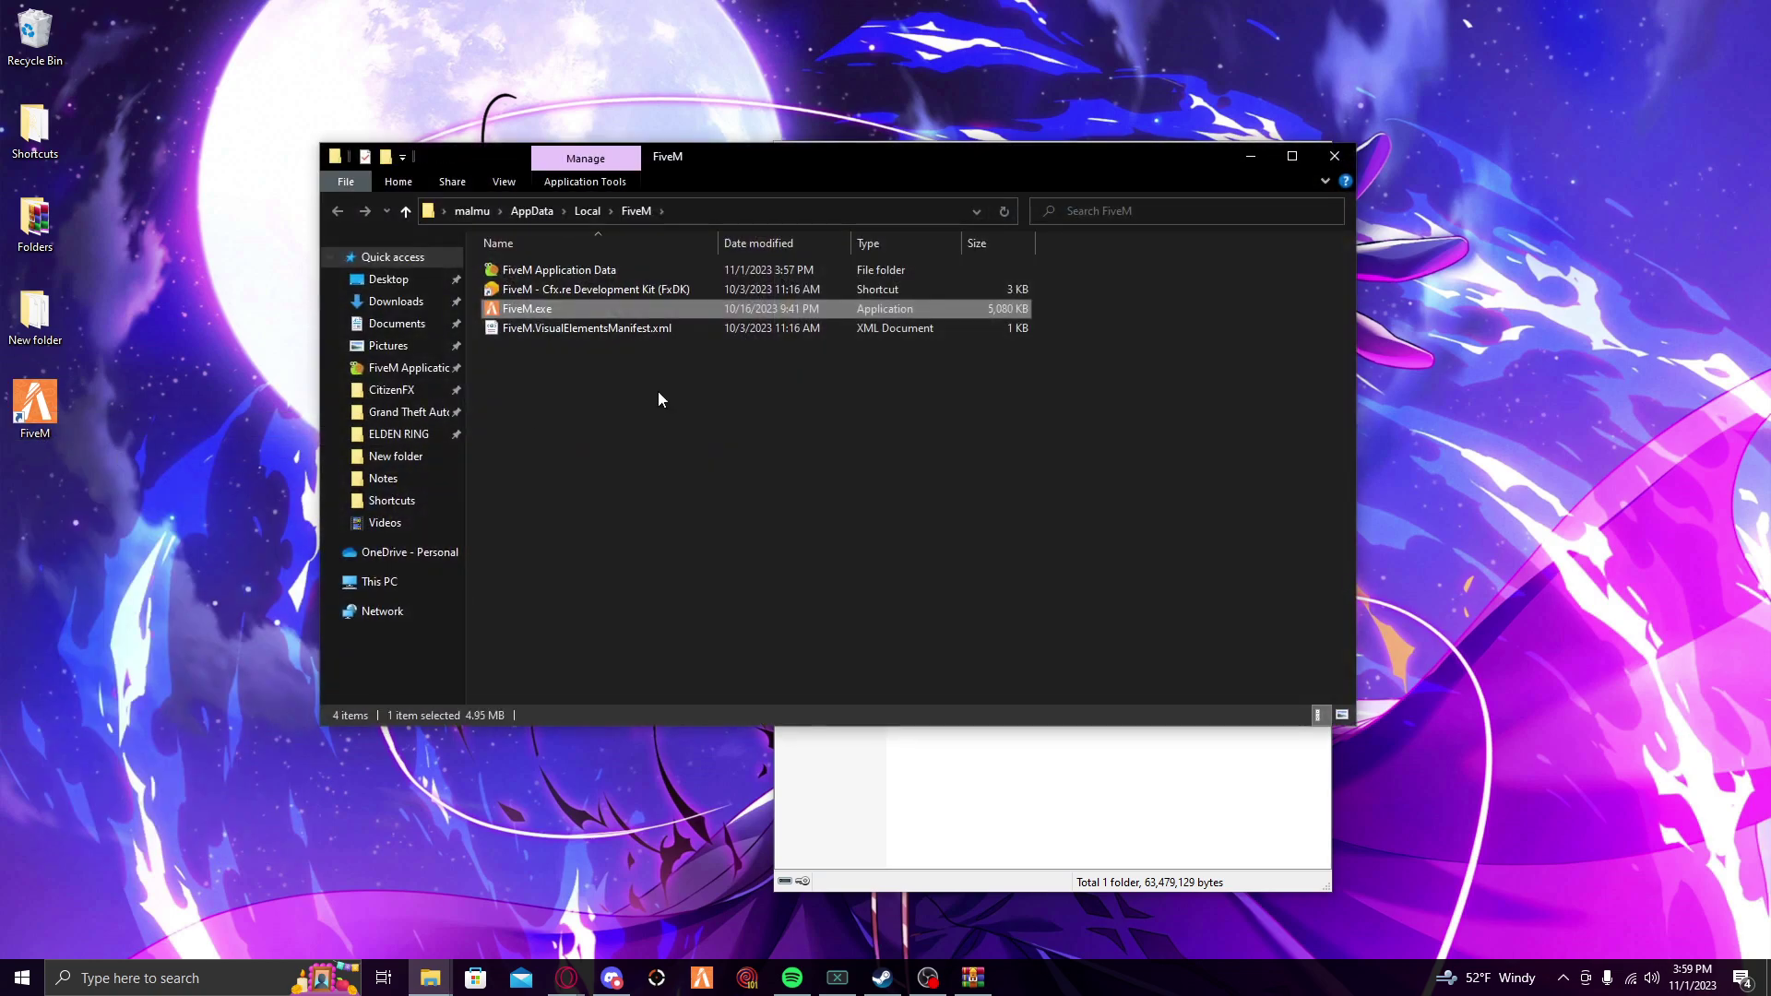
{"action": "right_click", "coordinate": [555, 273]}
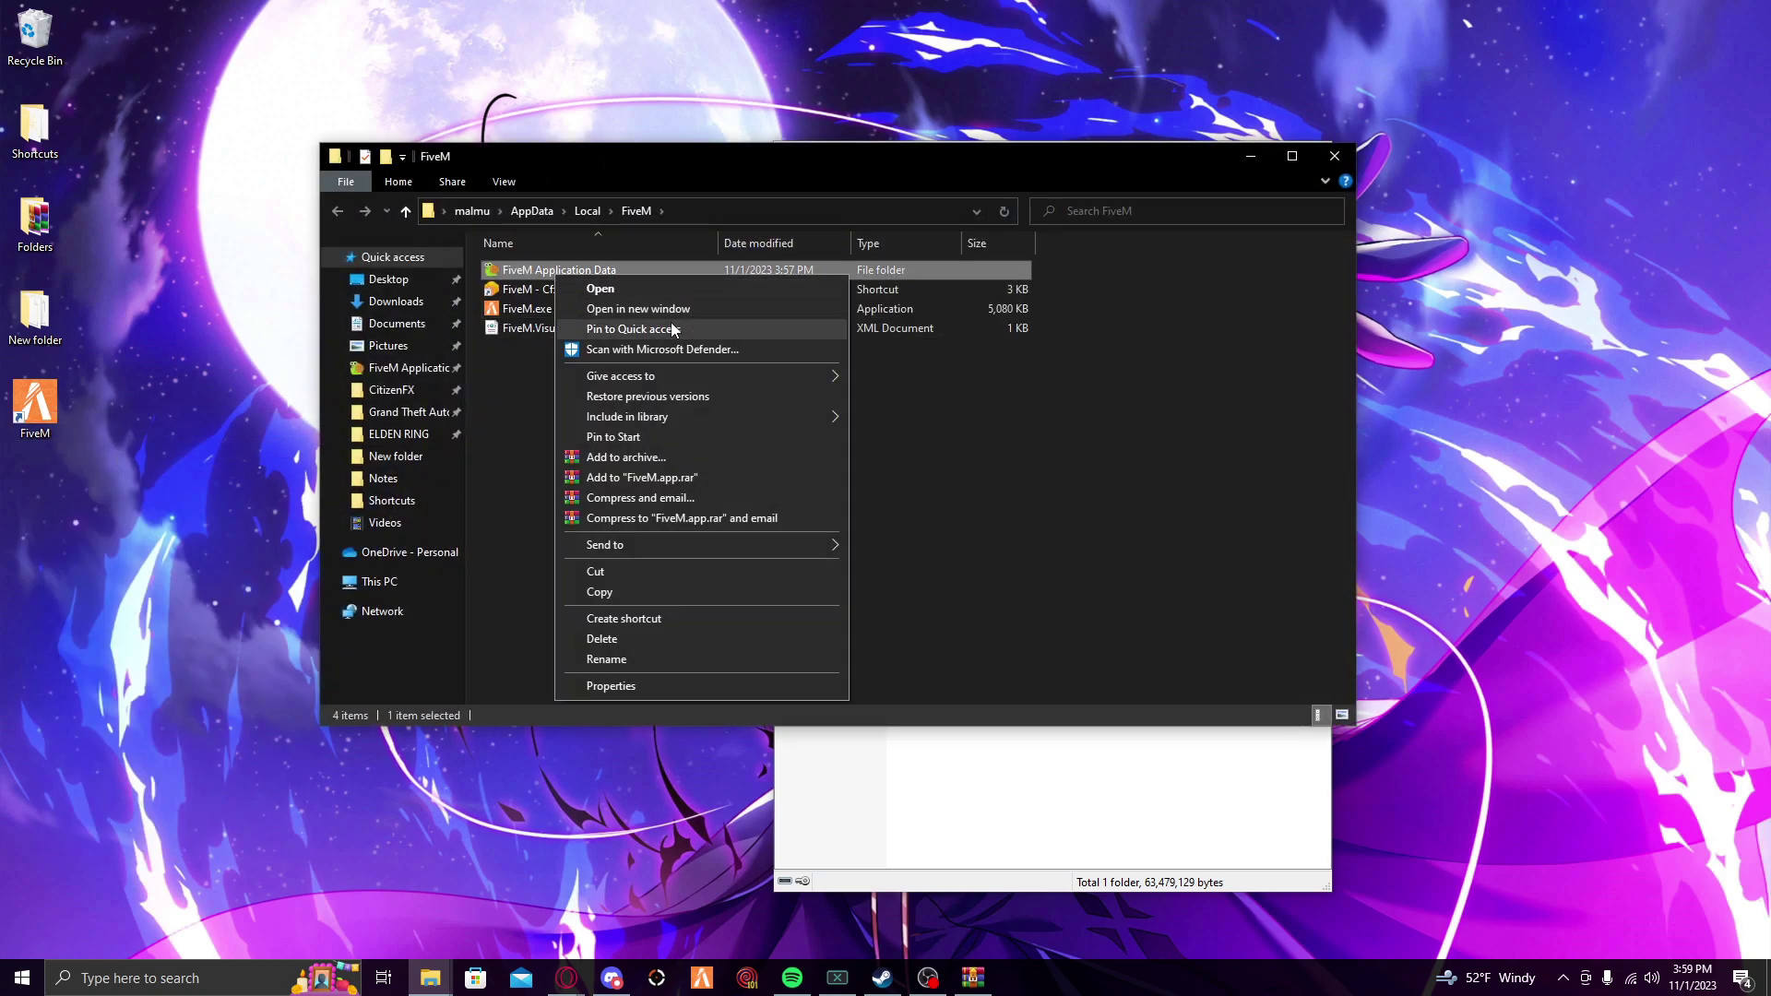
{"action": "left_click", "coordinate": [482, 426]}
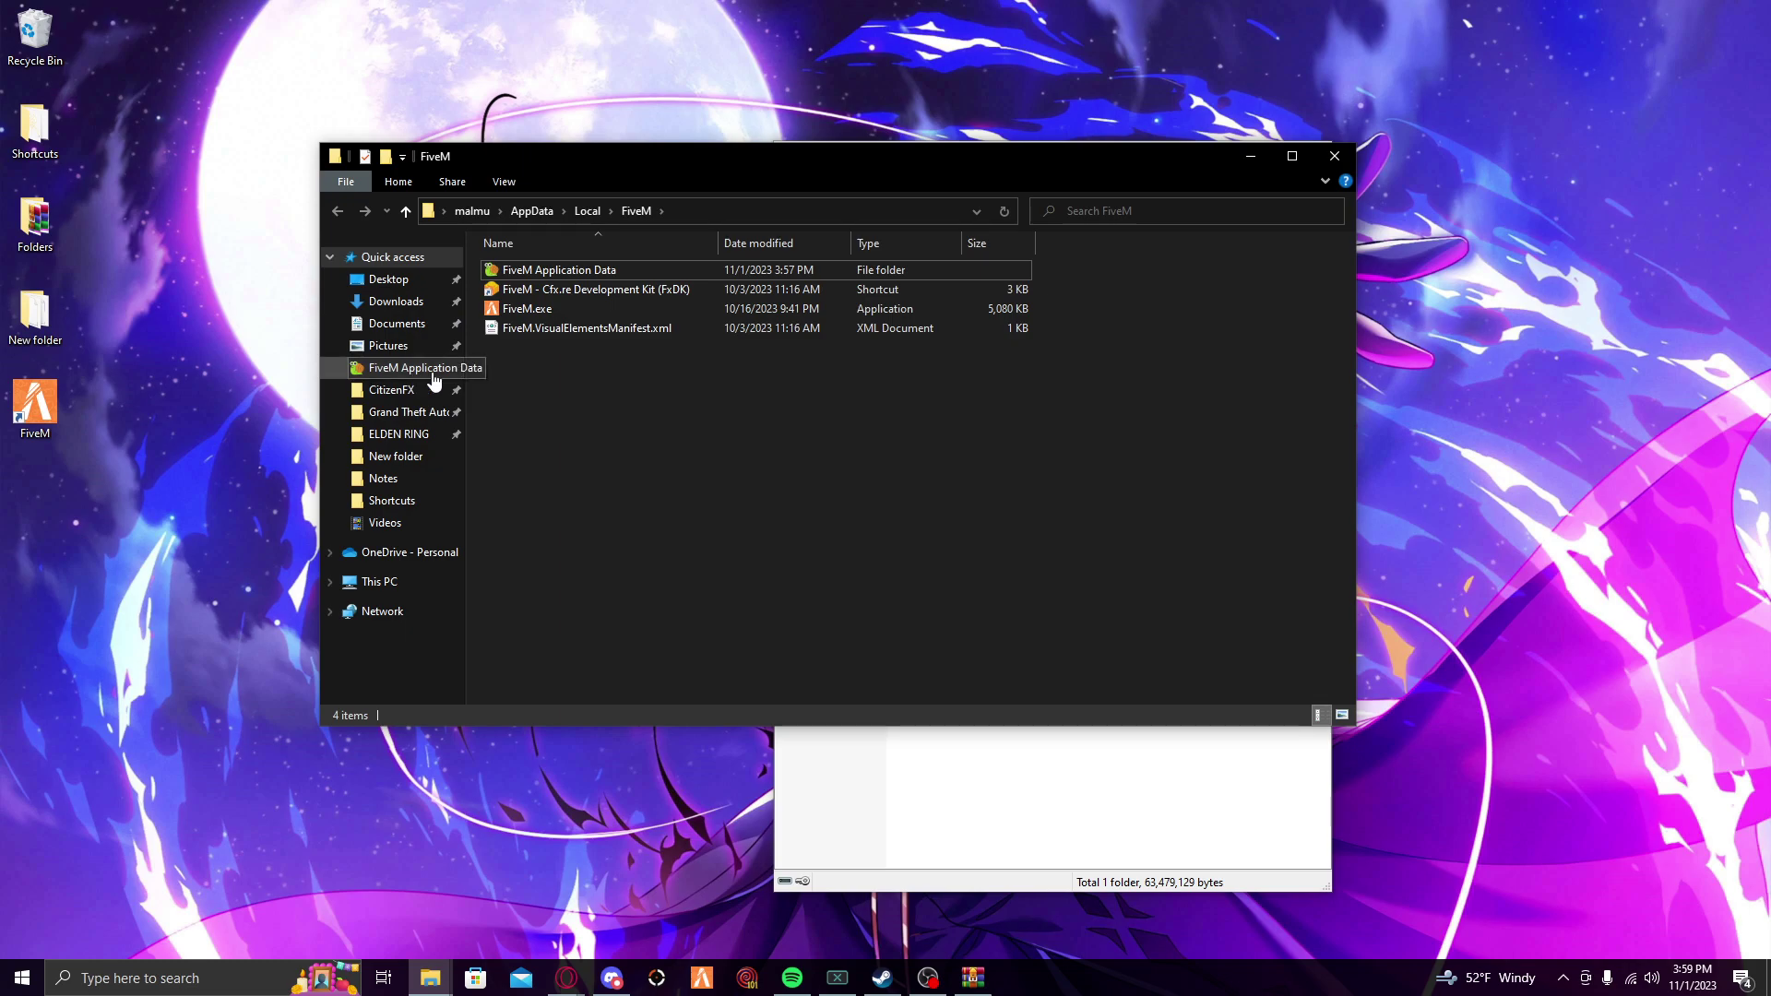
Use Run with %localappdata% to reach the FiveM\FiveM Application Data folder.
{"action": "key", "text": "super"}
{"action": "type", "text": "run"}
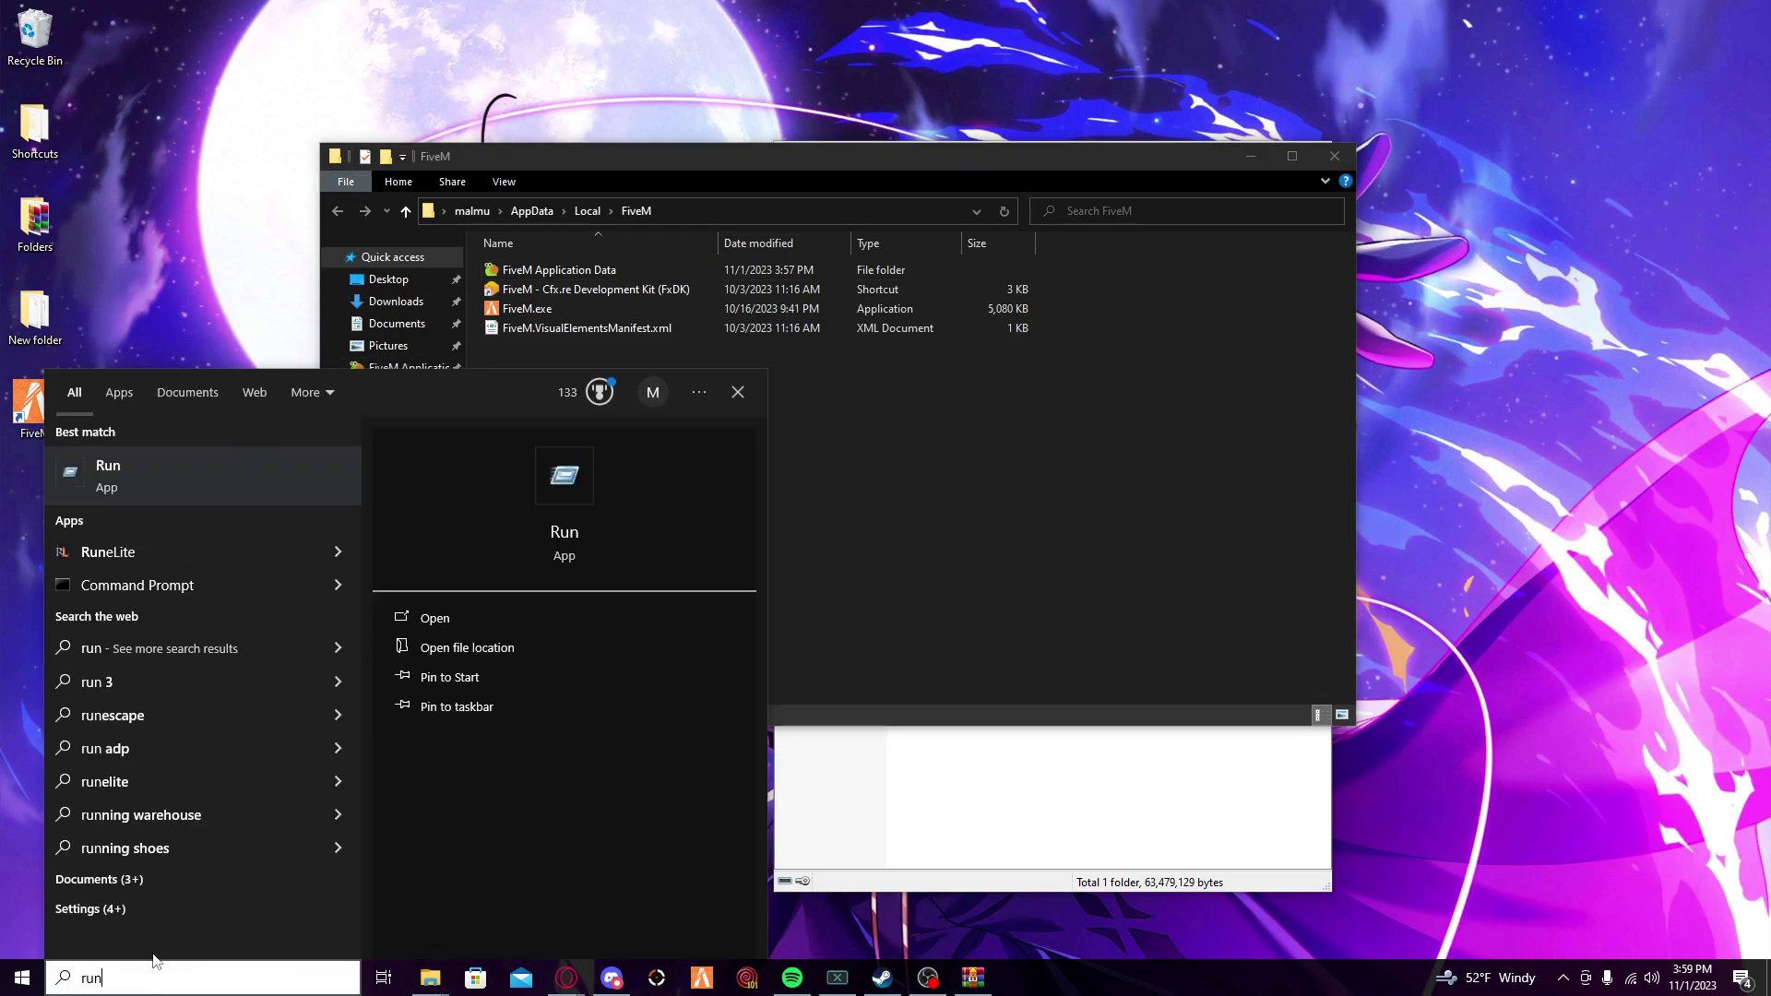
{"action": "left_click", "coordinate": [230, 480]}
{"action": "type", "text": "%local"}
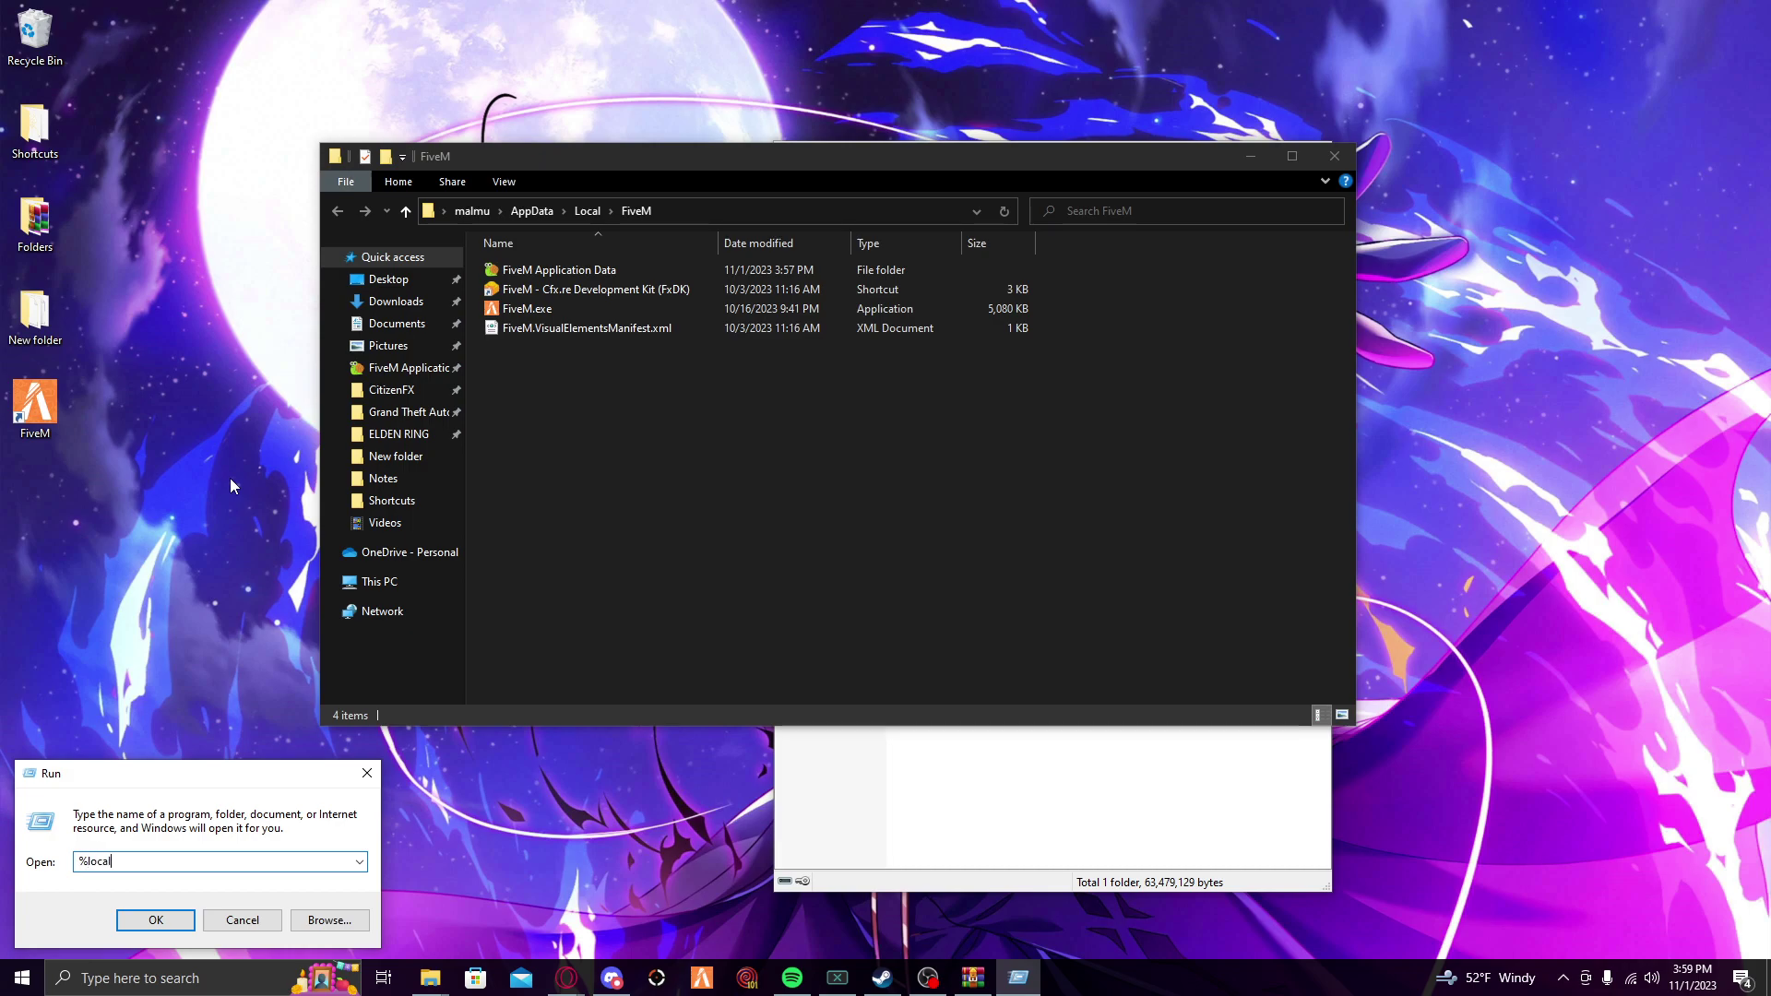
{"action": "type", "text": "appdata%"}
{"action": "key", "text": "Return"}
{"action": "scroll", "coordinate": [500, 341], "scroll_direction": "down", "scroll_amount": 4}
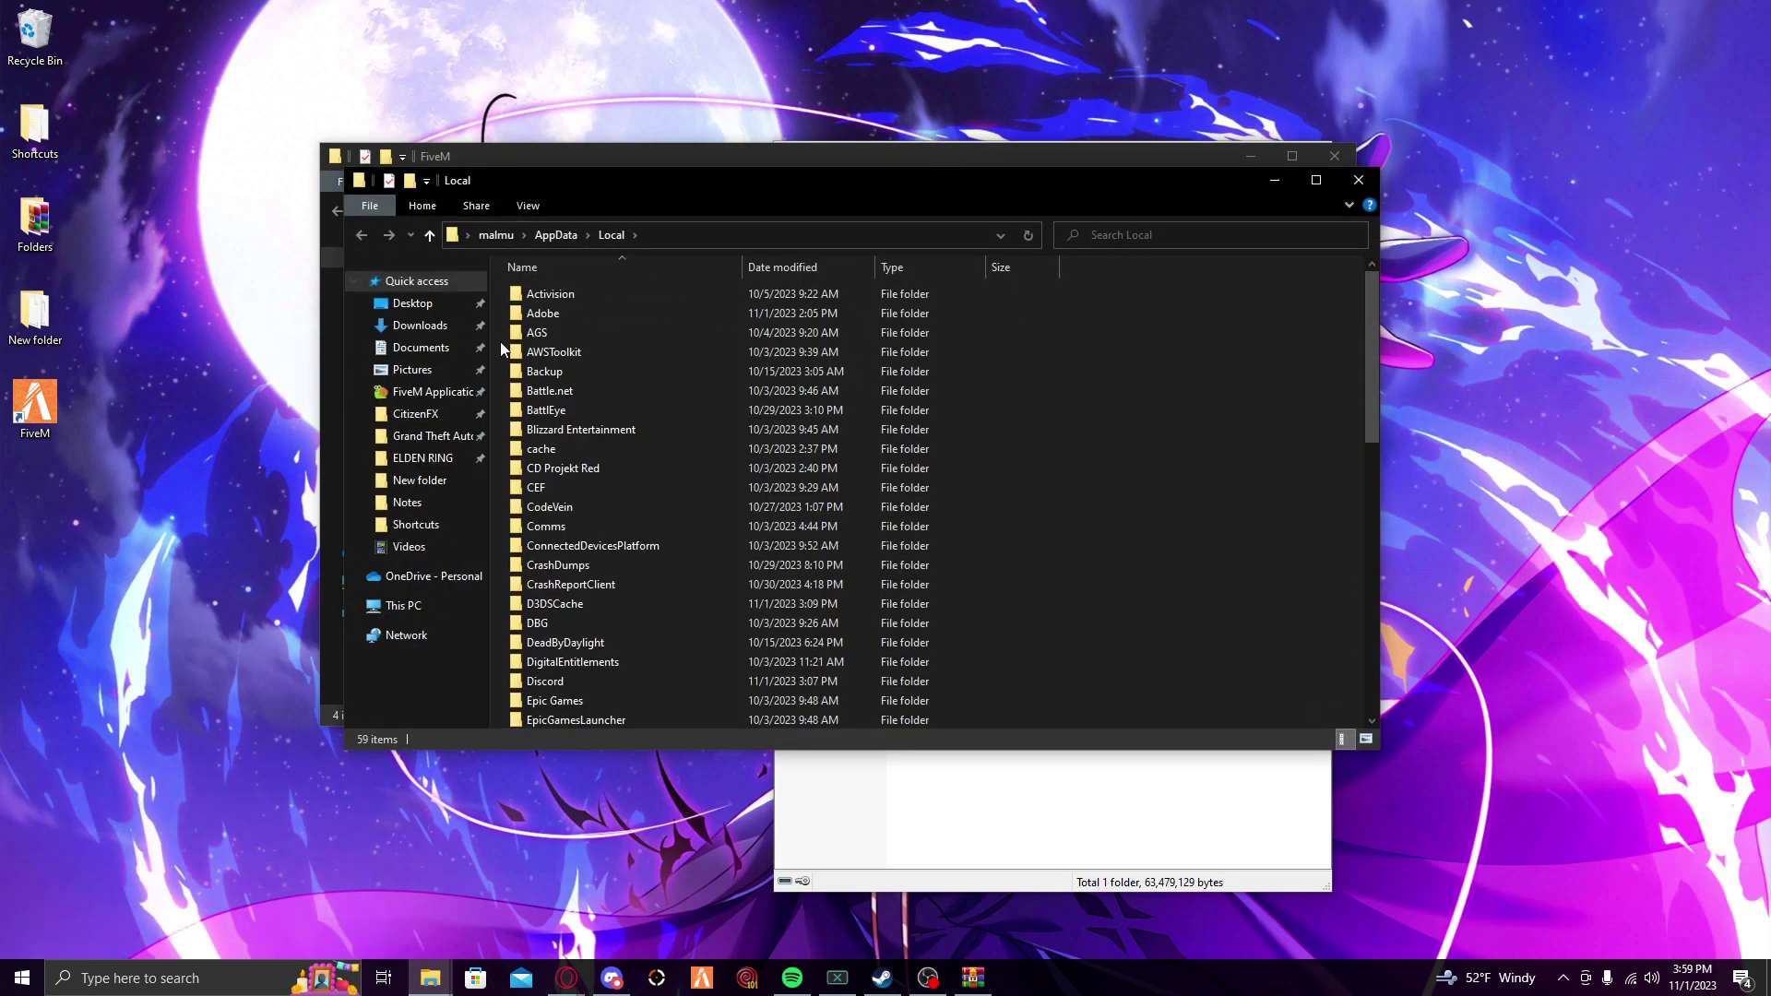
{"action": "double_click", "coordinate": [549, 564]}
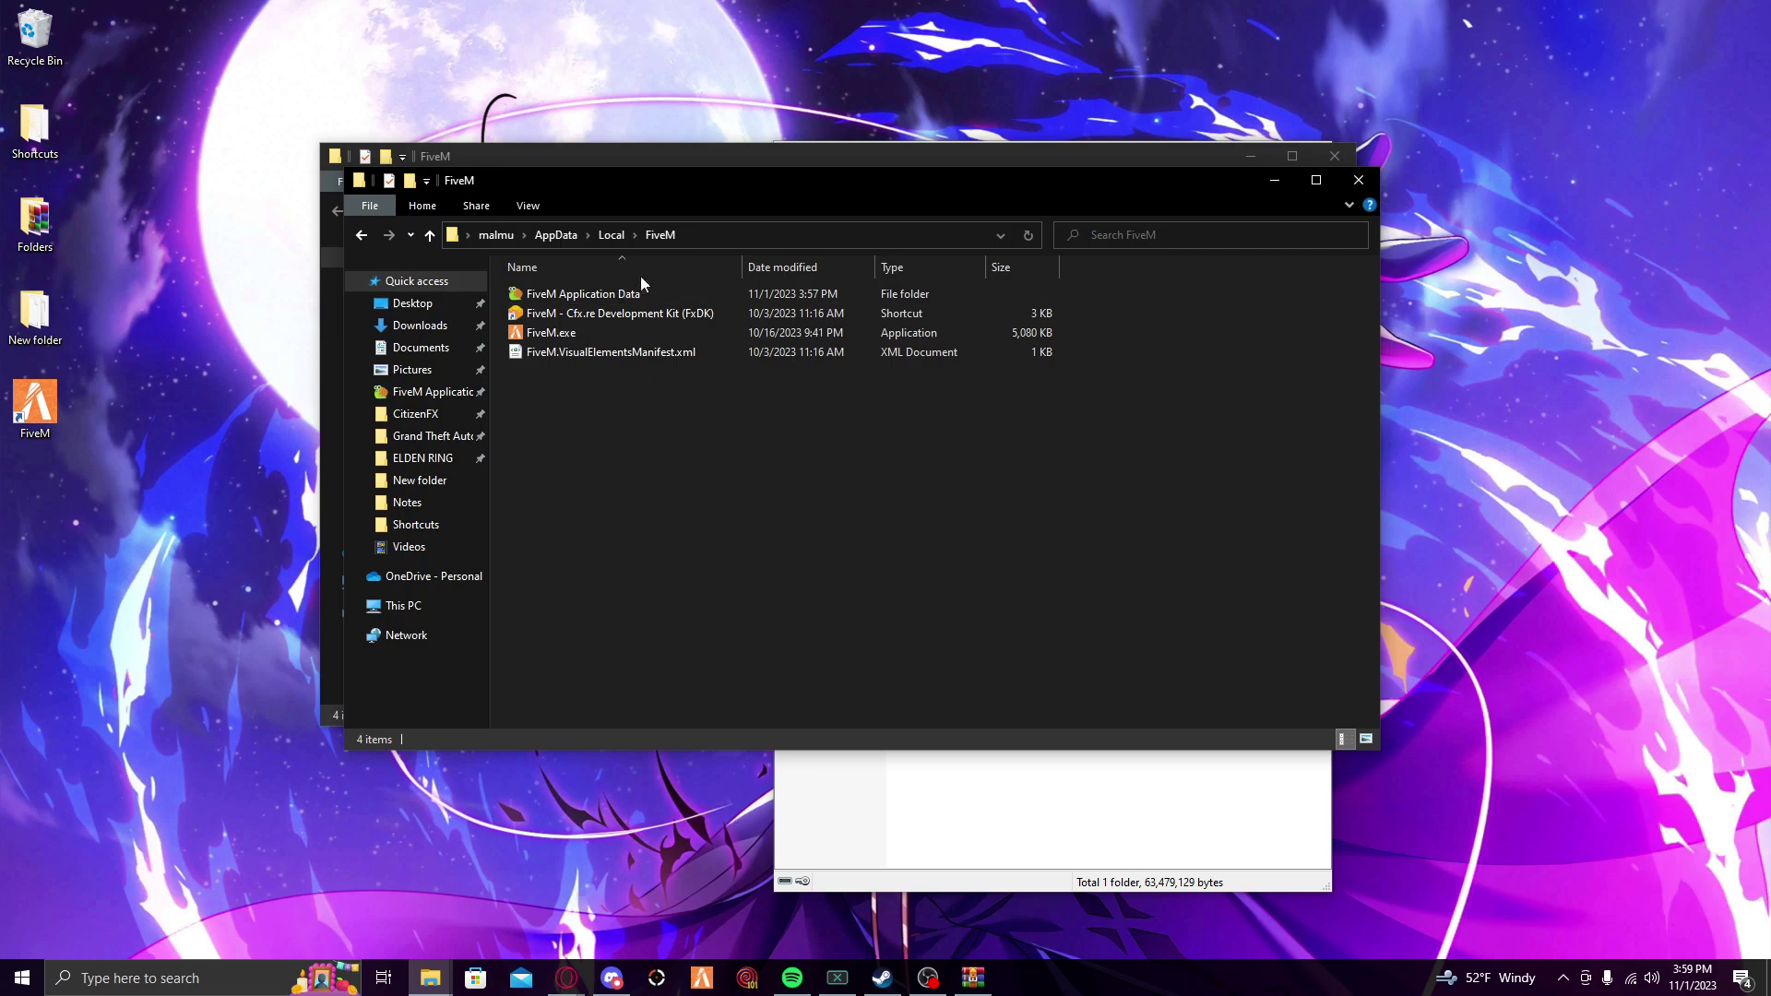
{"action": "double_click", "coordinate": [605, 297]}
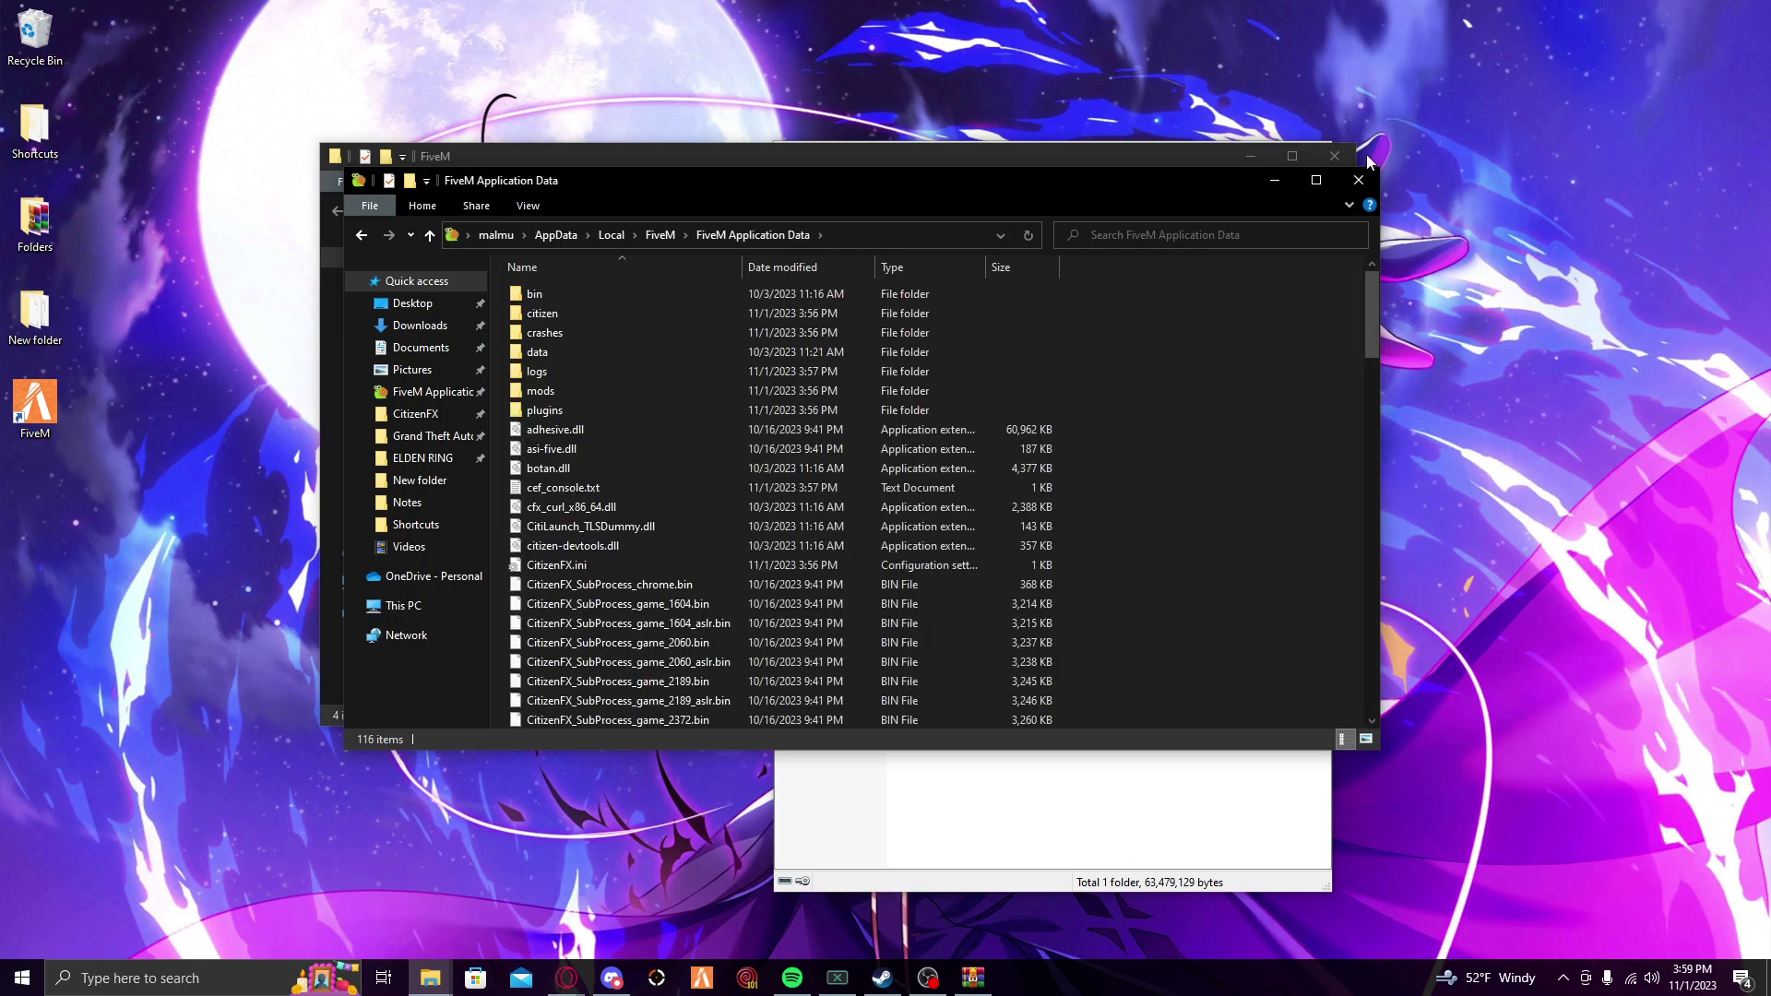
{"action": "left_click", "coordinate": [1369, 183]}
{"action": "double_click", "coordinate": [595, 264]}
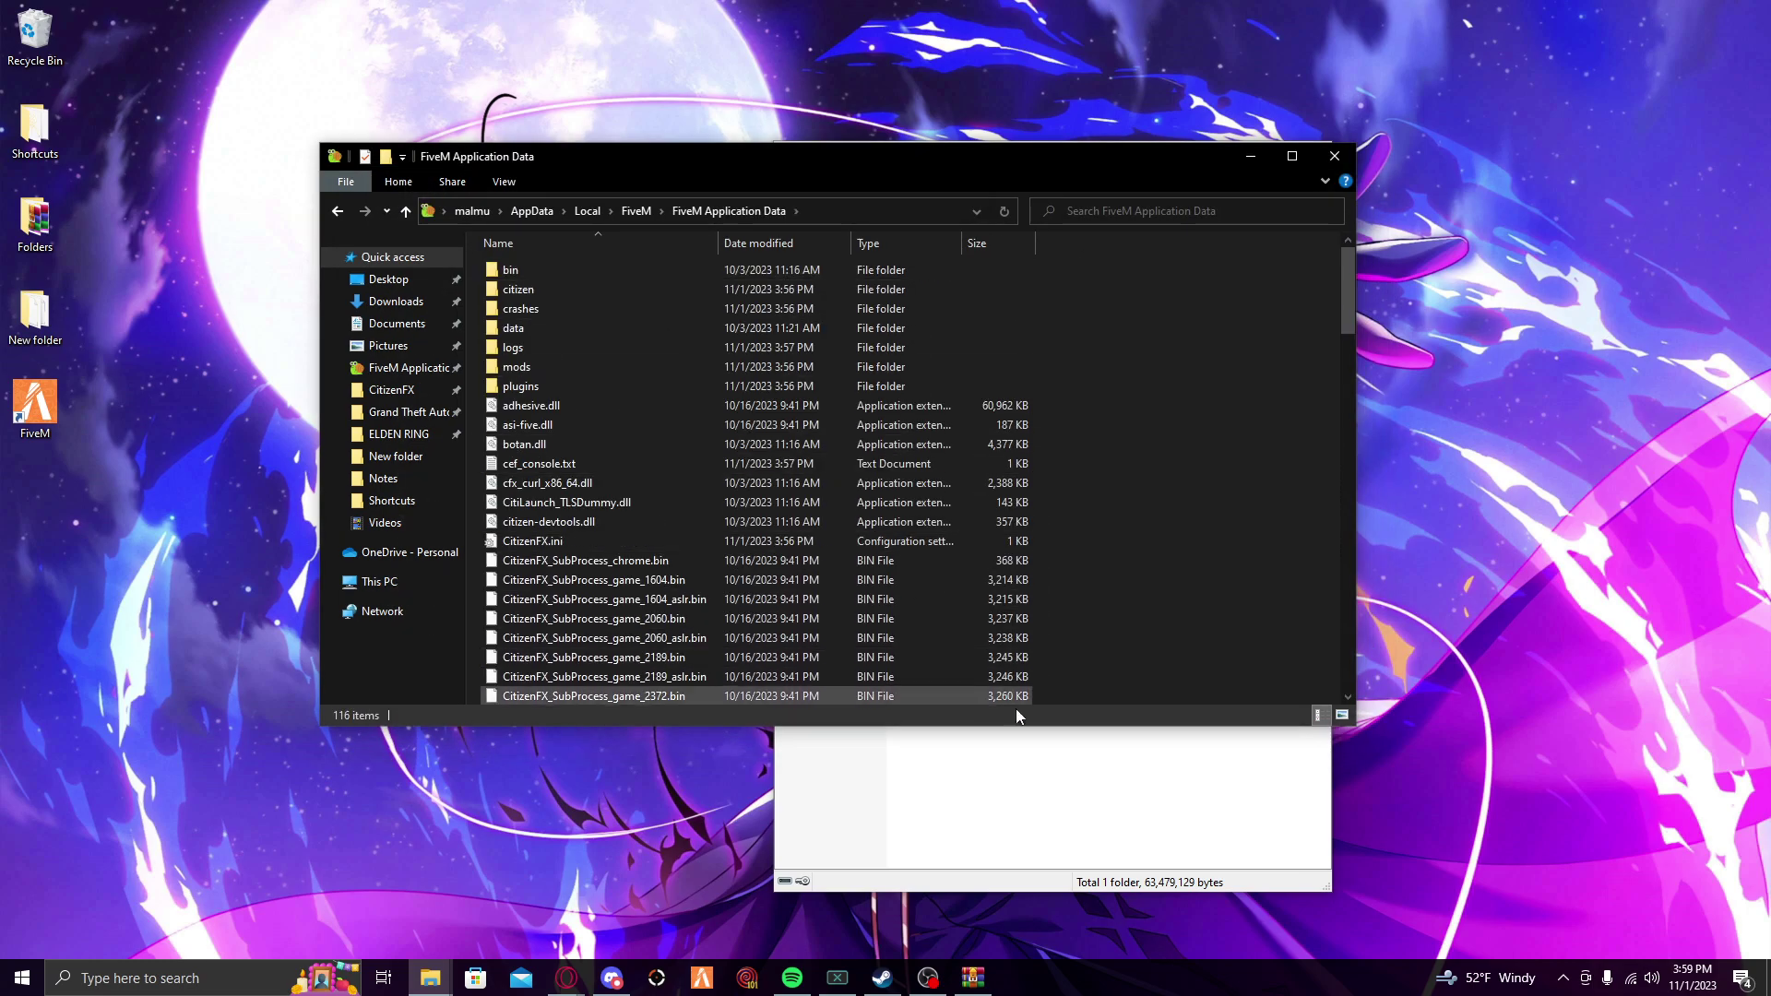
Replace the old plugins folder with the ReShade archive's plugins folder and launch FiveM.
{"action": "right_click", "coordinate": [528, 390]}
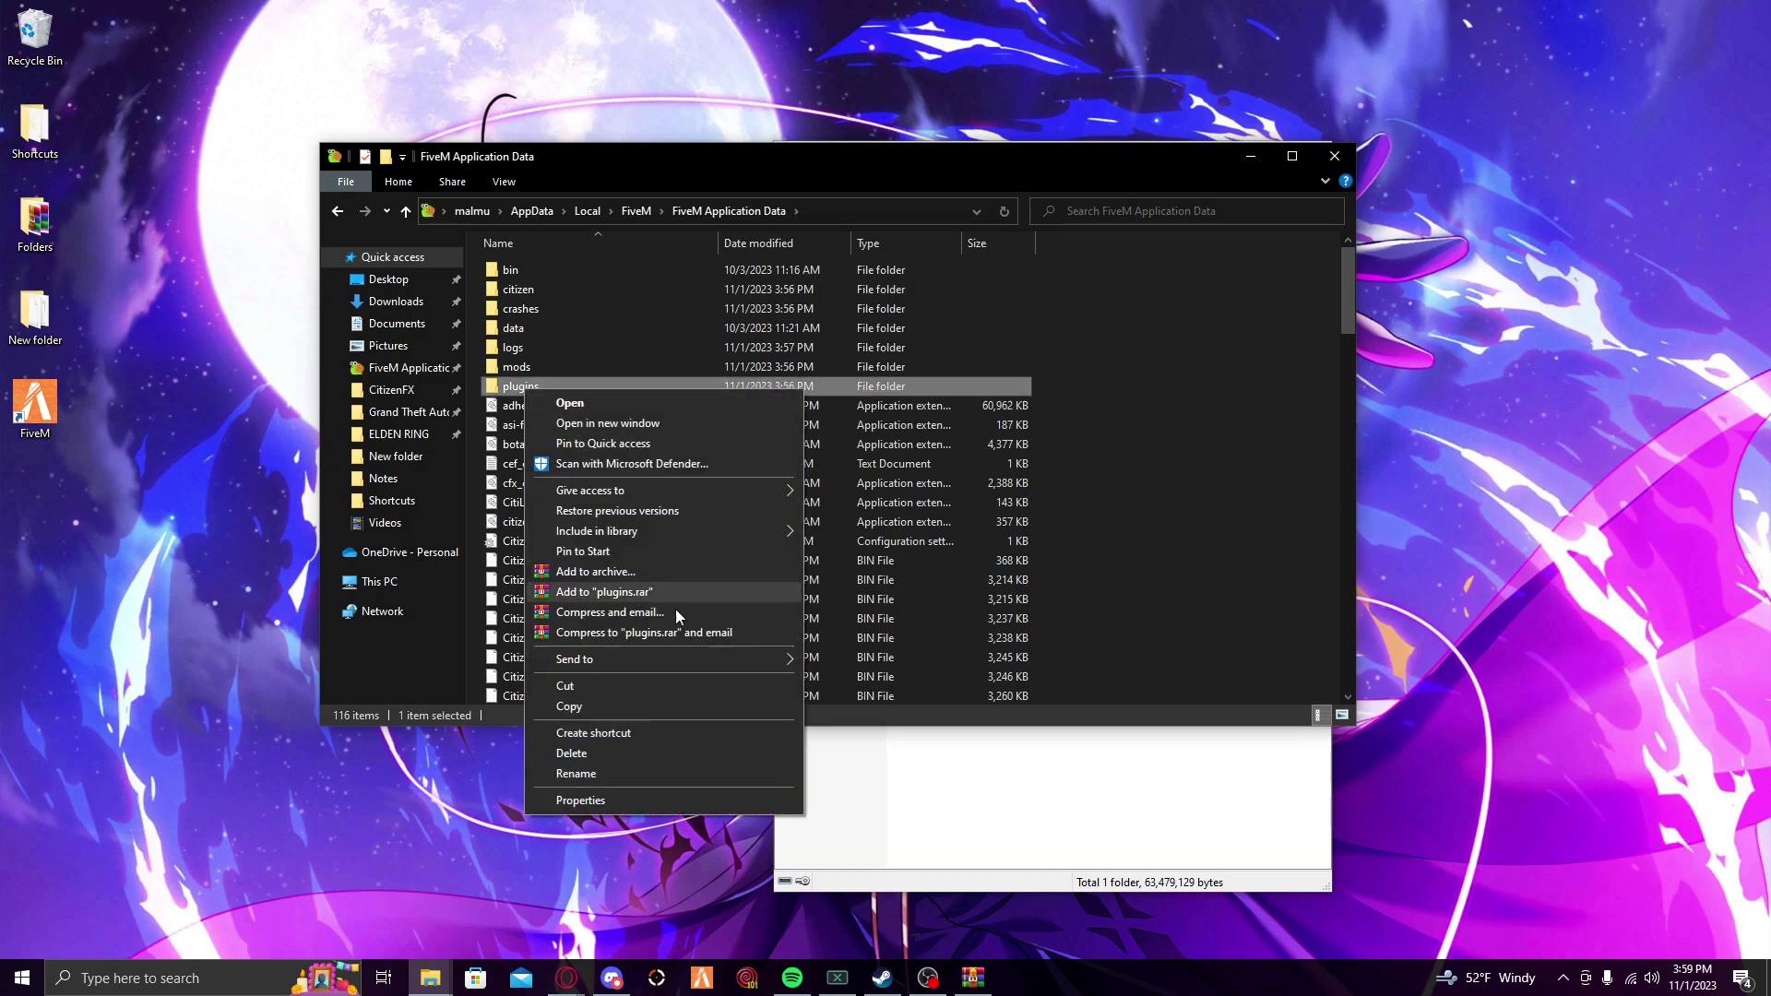
{"action": "left_click", "coordinate": [606, 750]}
{"action": "left_click", "coordinate": [981, 790]}
{"action": "left_click_drag", "start_coordinate": [812, 323], "coordinate": [722, 215]}
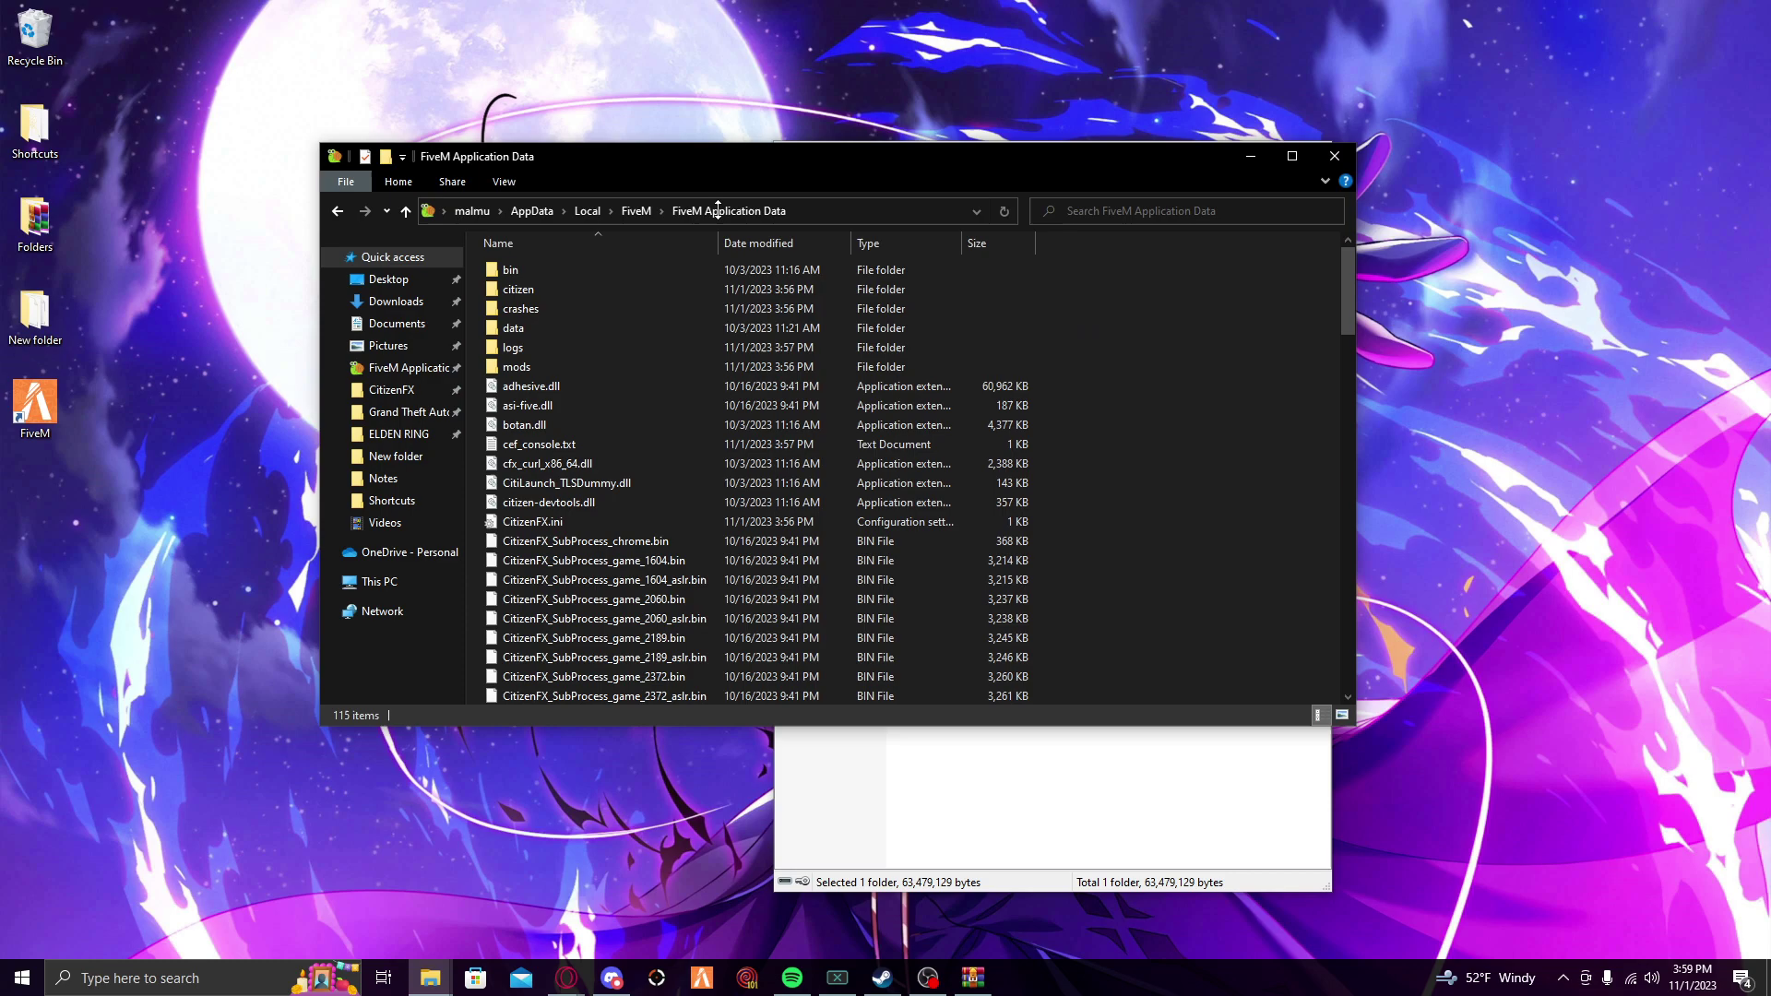
{"action": "left_click", "coordinate": [701, 980]}
{"action": "left_click", "coordinate": [1251, 157]}
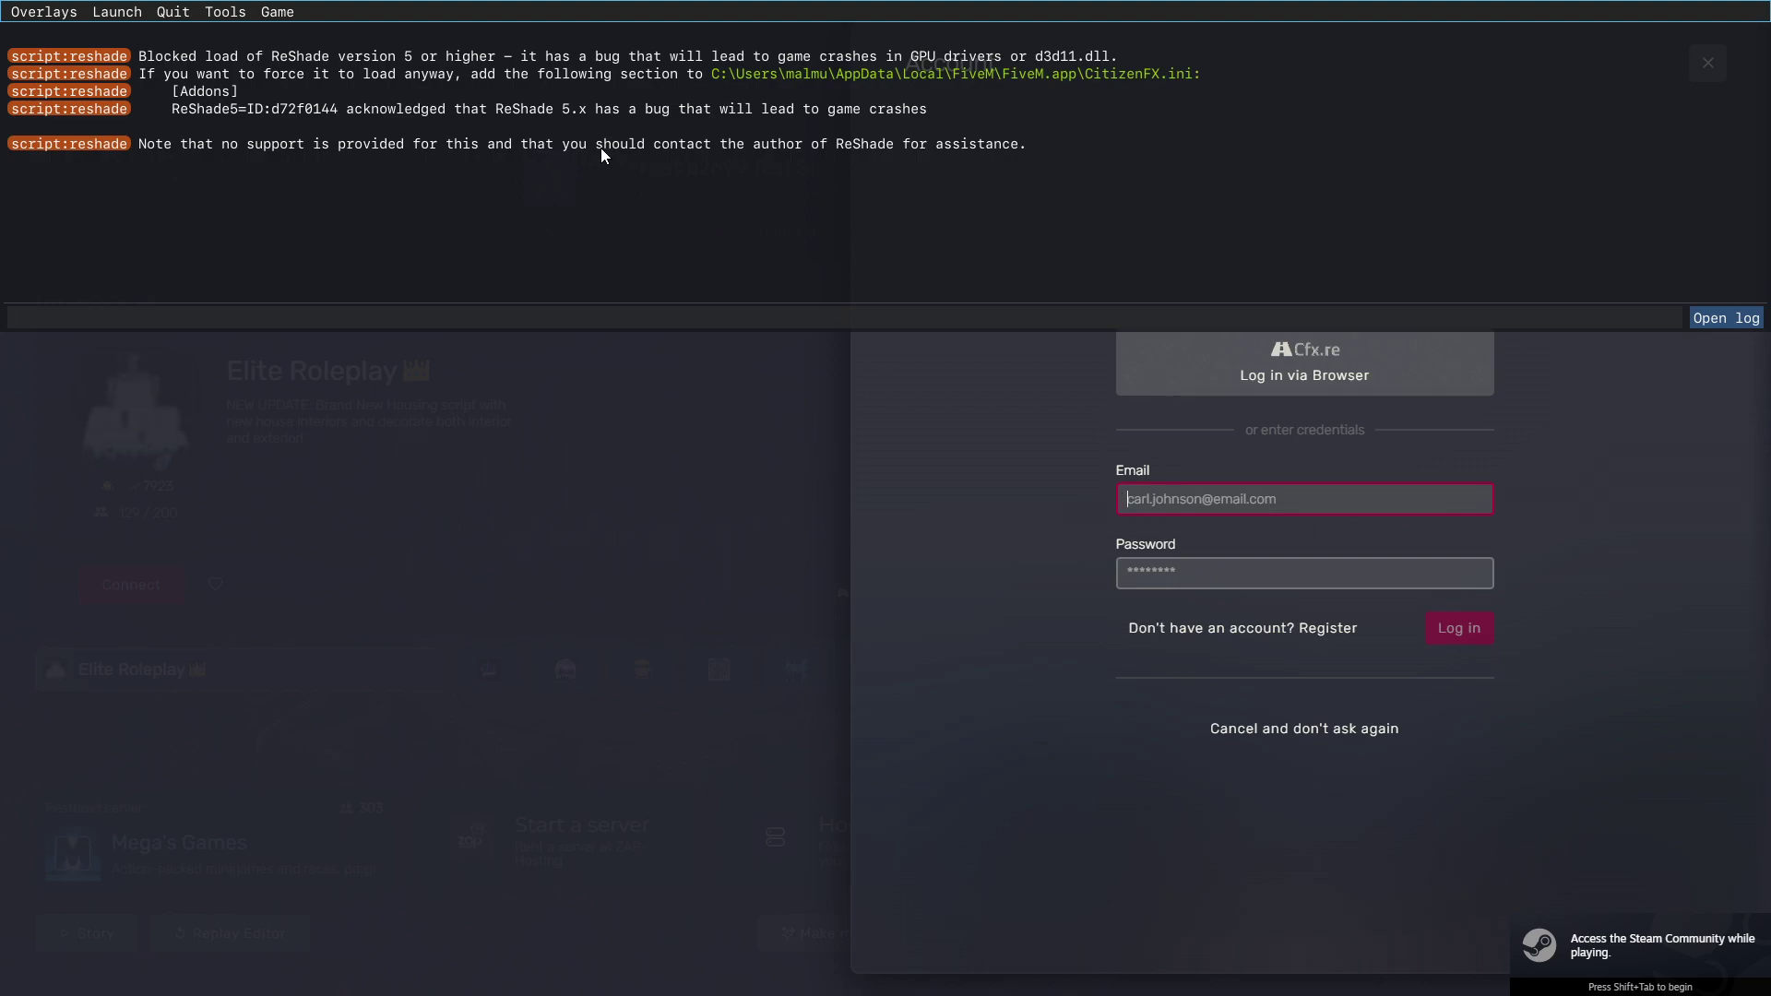
Enter 'quit' in the FiveM console to close the game after the ReShade block warning.
{"action": "type", "text": "quit"}
{"action": "key", "text": "Return"}
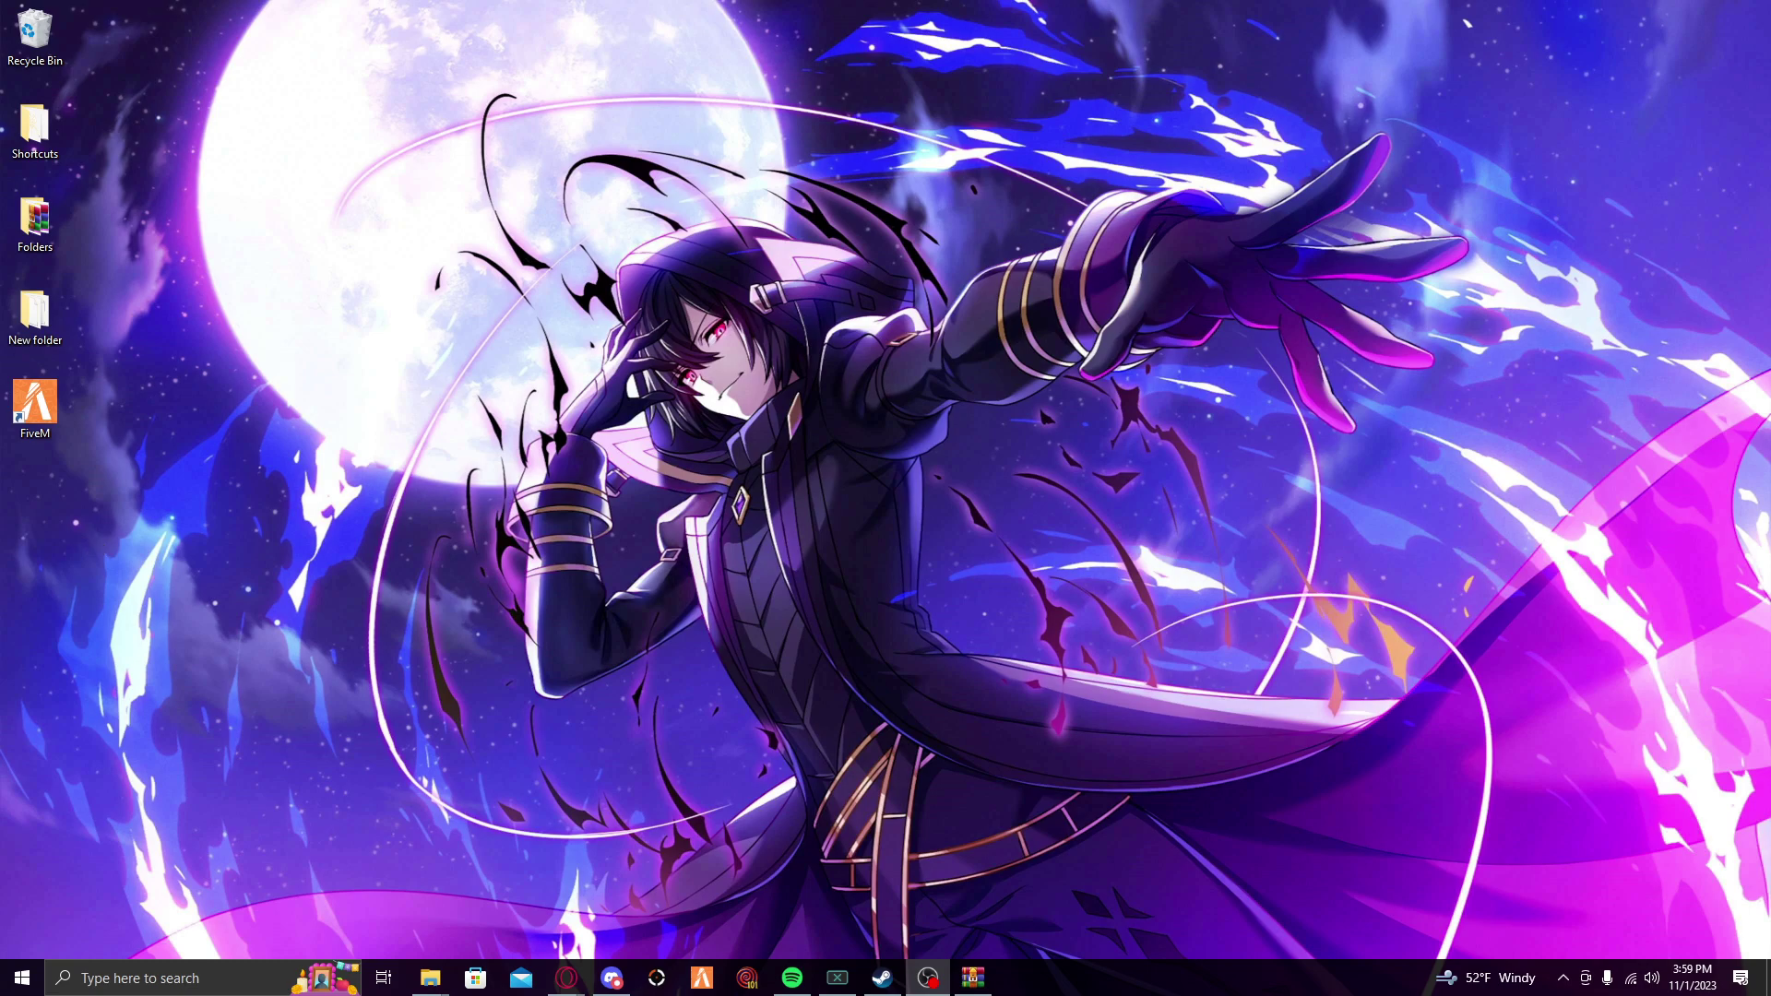
Return to FiveM Application Data and open CitizenFX.ini in Notepad.
{"action": "mouse_move", "coordinate": [430, 976]}
{"action": "left_click", "coordinate": [527, 889]}
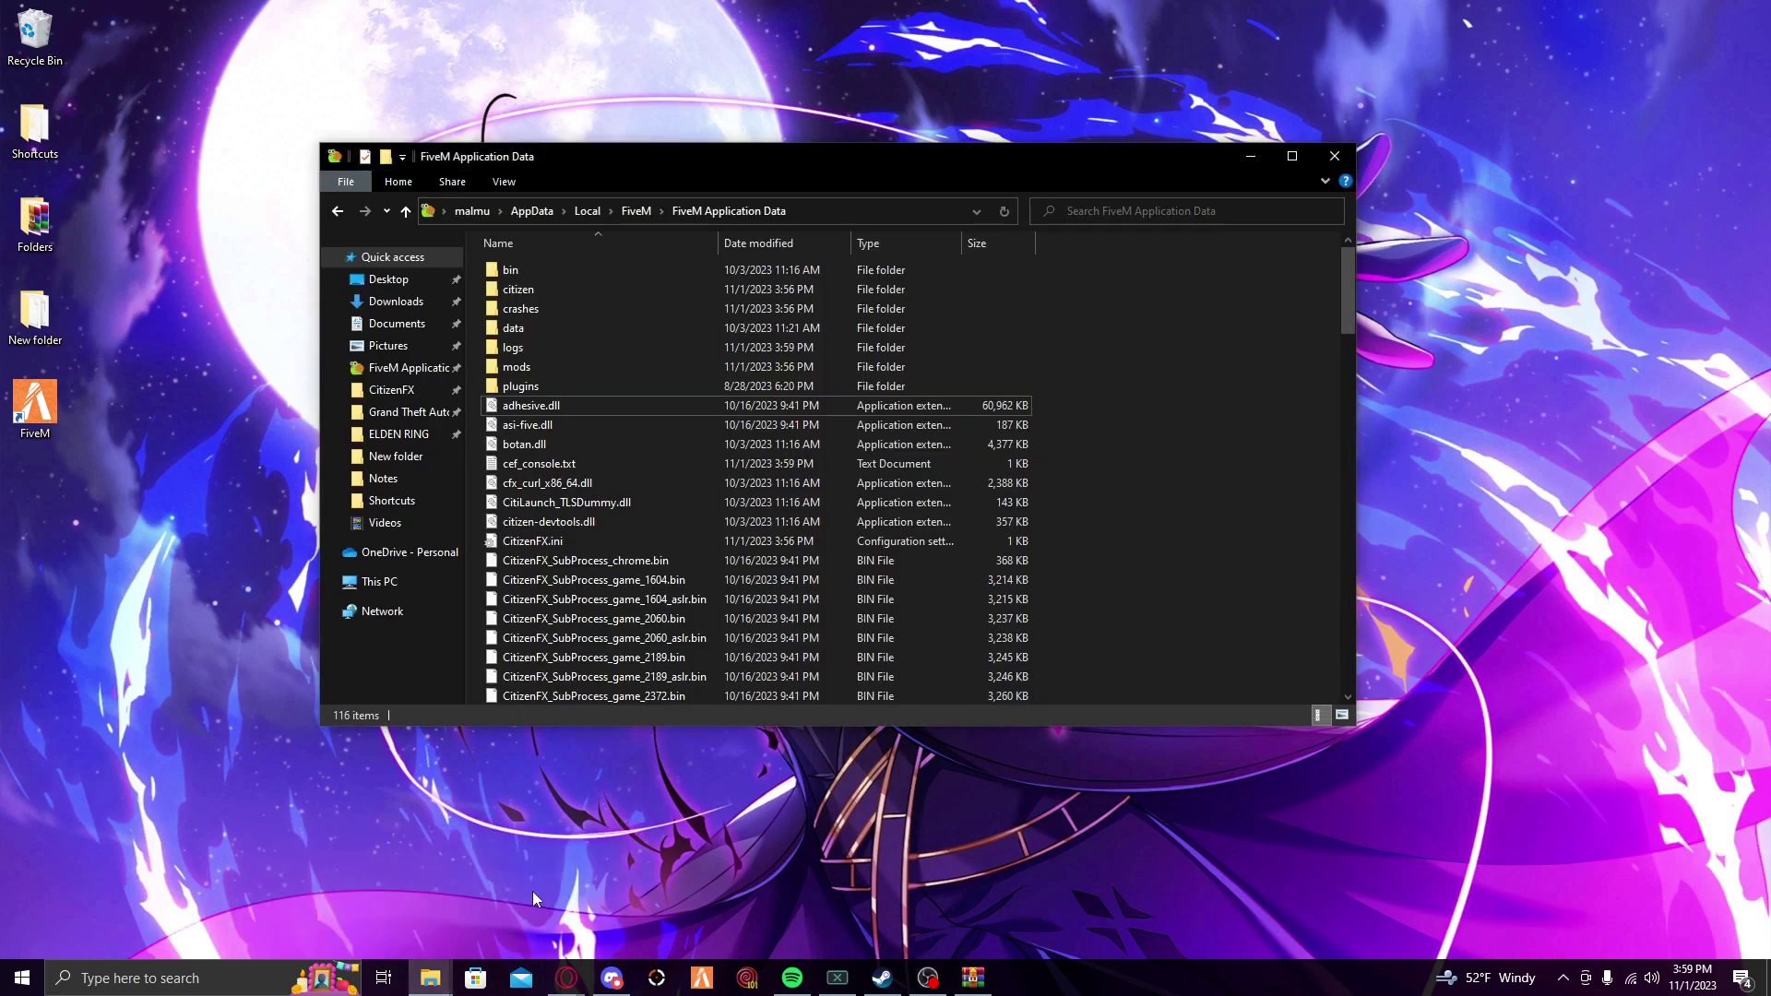
{"action": "double_click", "coordinate": [543, 544]}
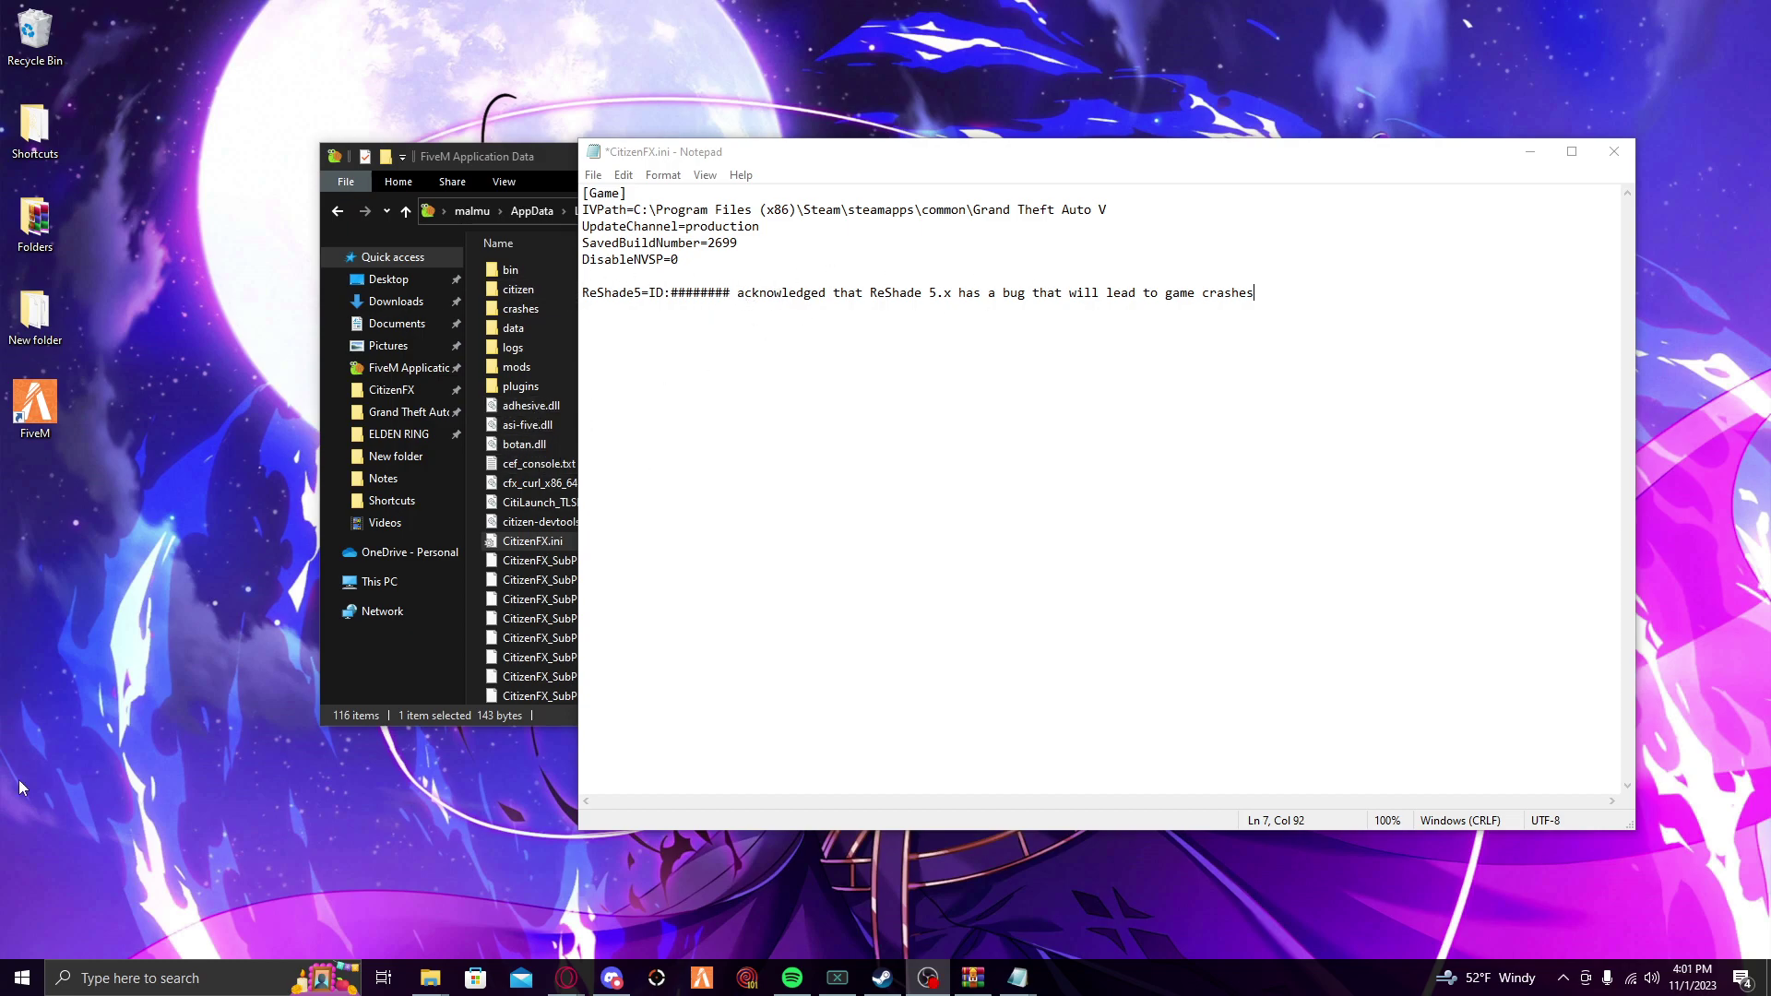
Add an [Addons] ReShade5 acknowledgement line with the real ID, save the file, and close Notepad.
{"action": "left_click_drag", "start_coordinate": [1257, 293], "coordinate": [586, 324]}
{"action": "type", "text": "[Addons] ReShade5=ID:######## acknowledged that ReShade 5.x has a bug that will lead to game crashes"}
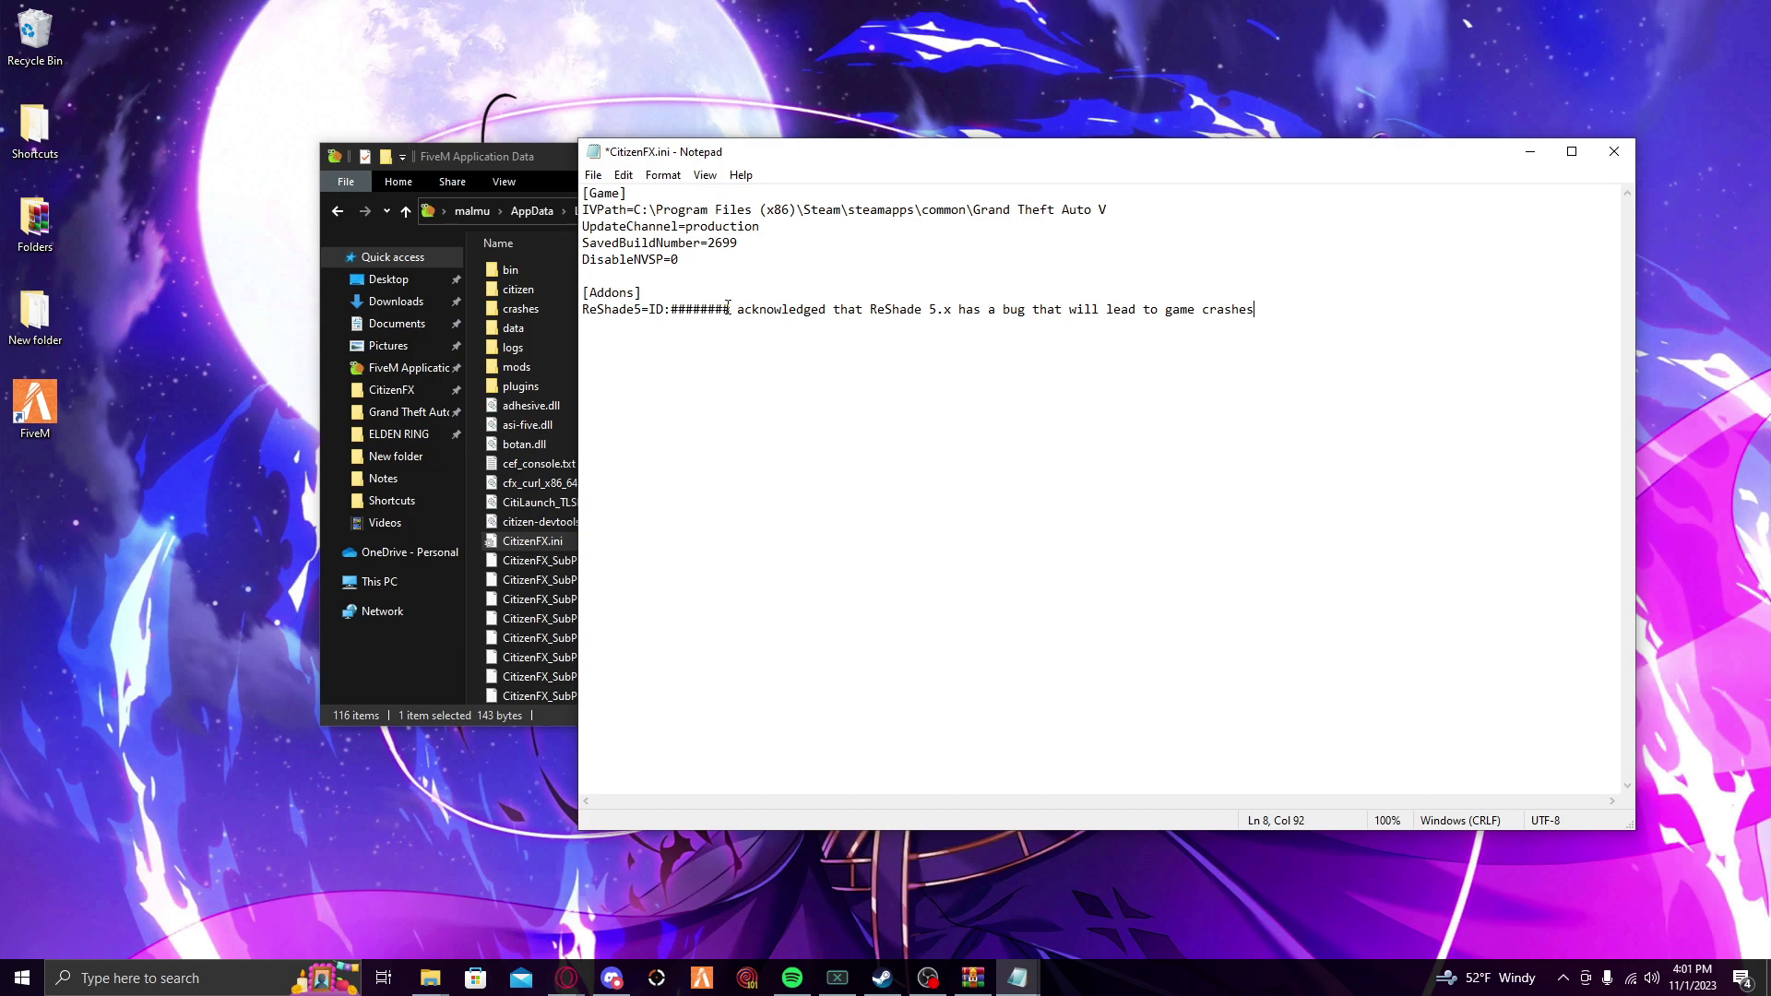
{"action": "left_click_drag", "start_coordinate": [730, 309], "coordinate": [672, 323]}
{"action": "key", "text": "BackSpace"}
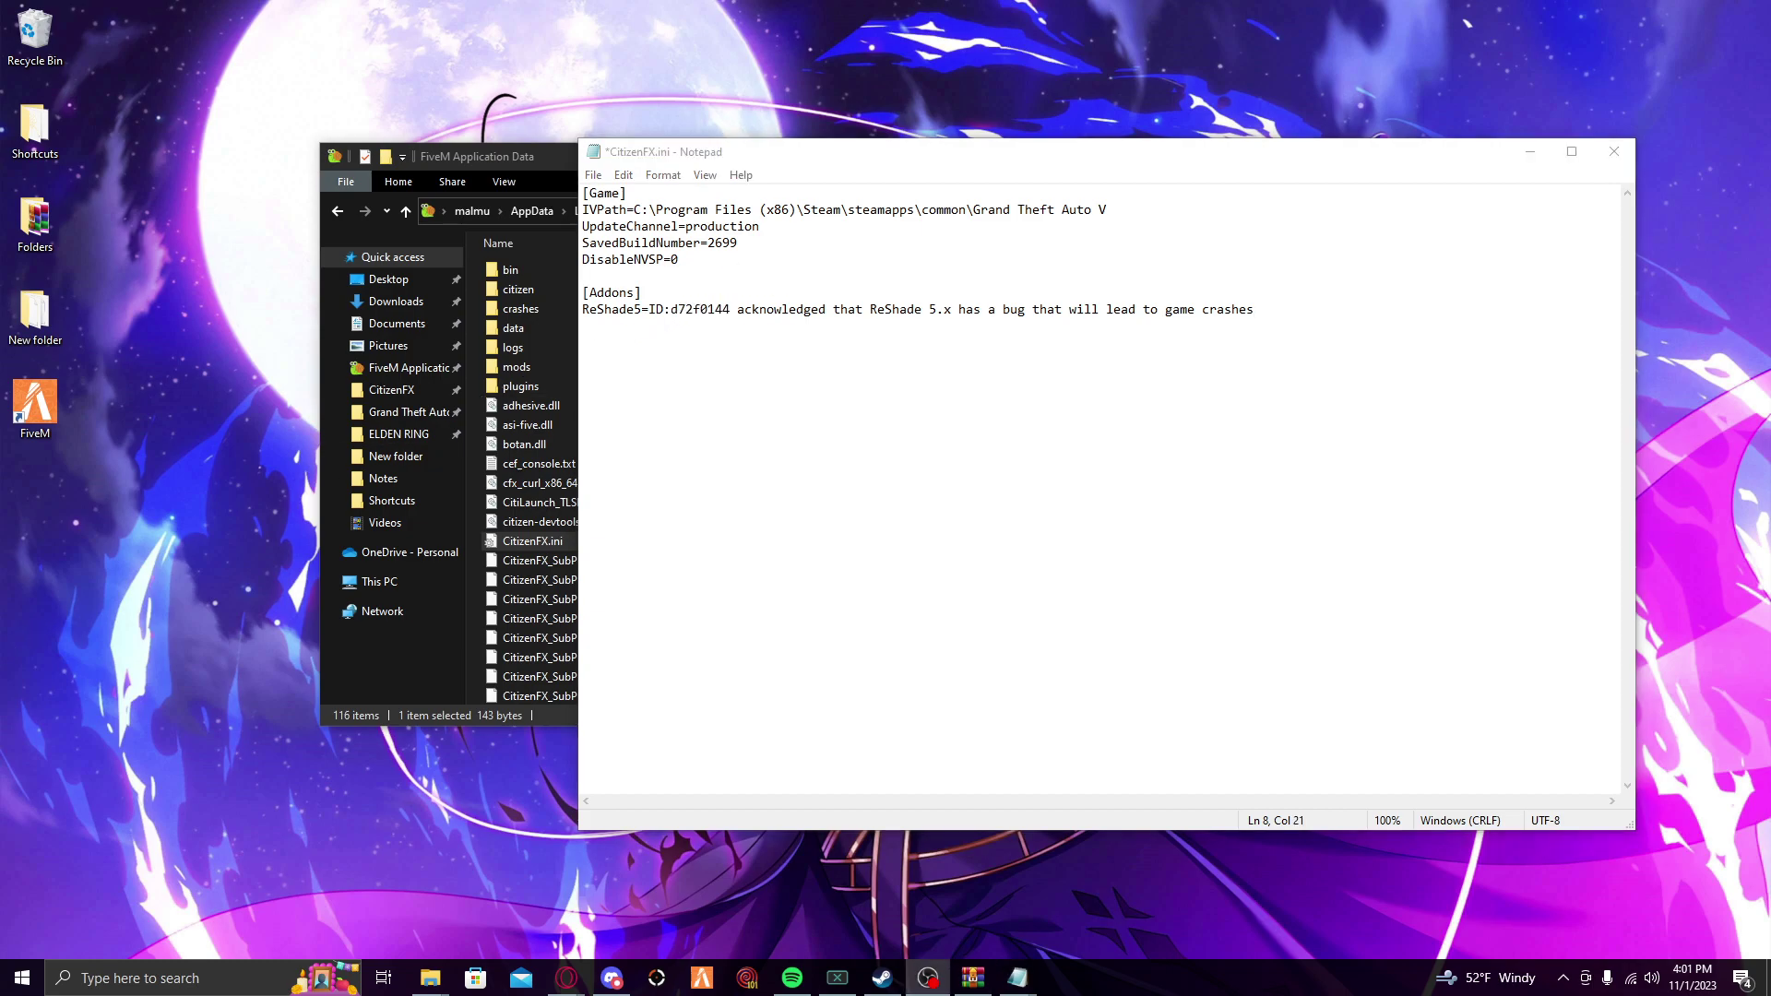
{"action": "left_click", "coordinate": [593, 177]}
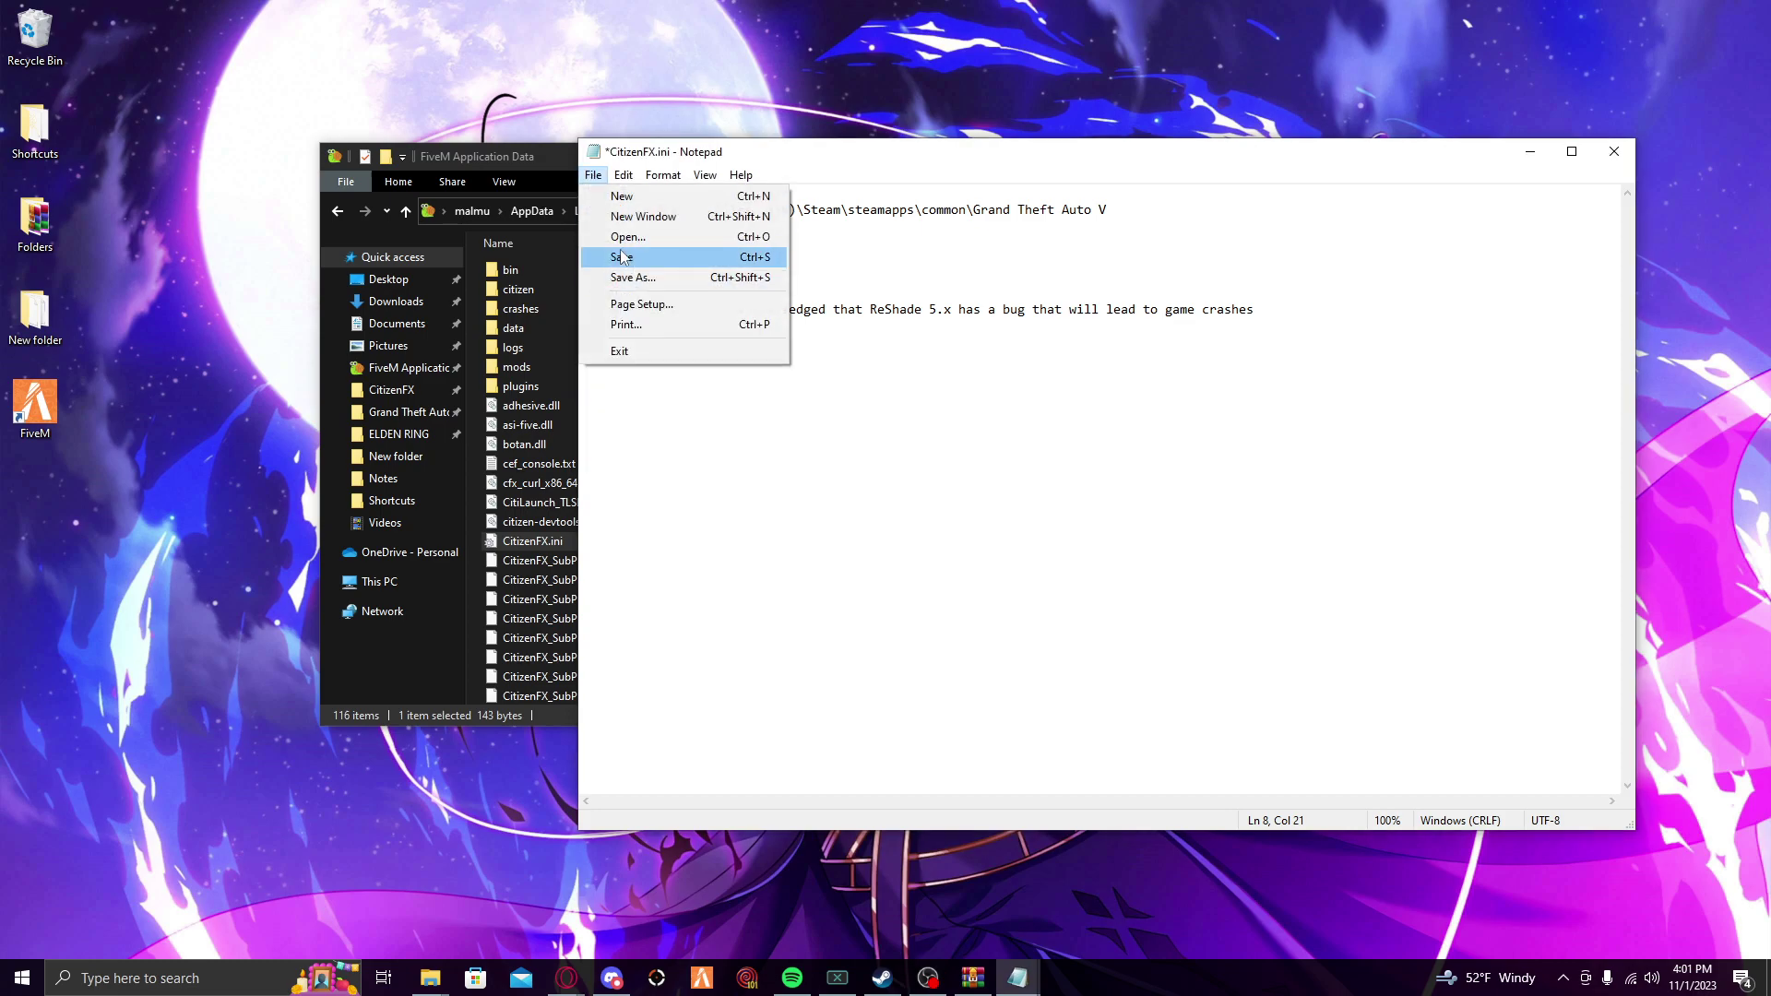
{"action": "left_click", "coordinate": [623, 259]}
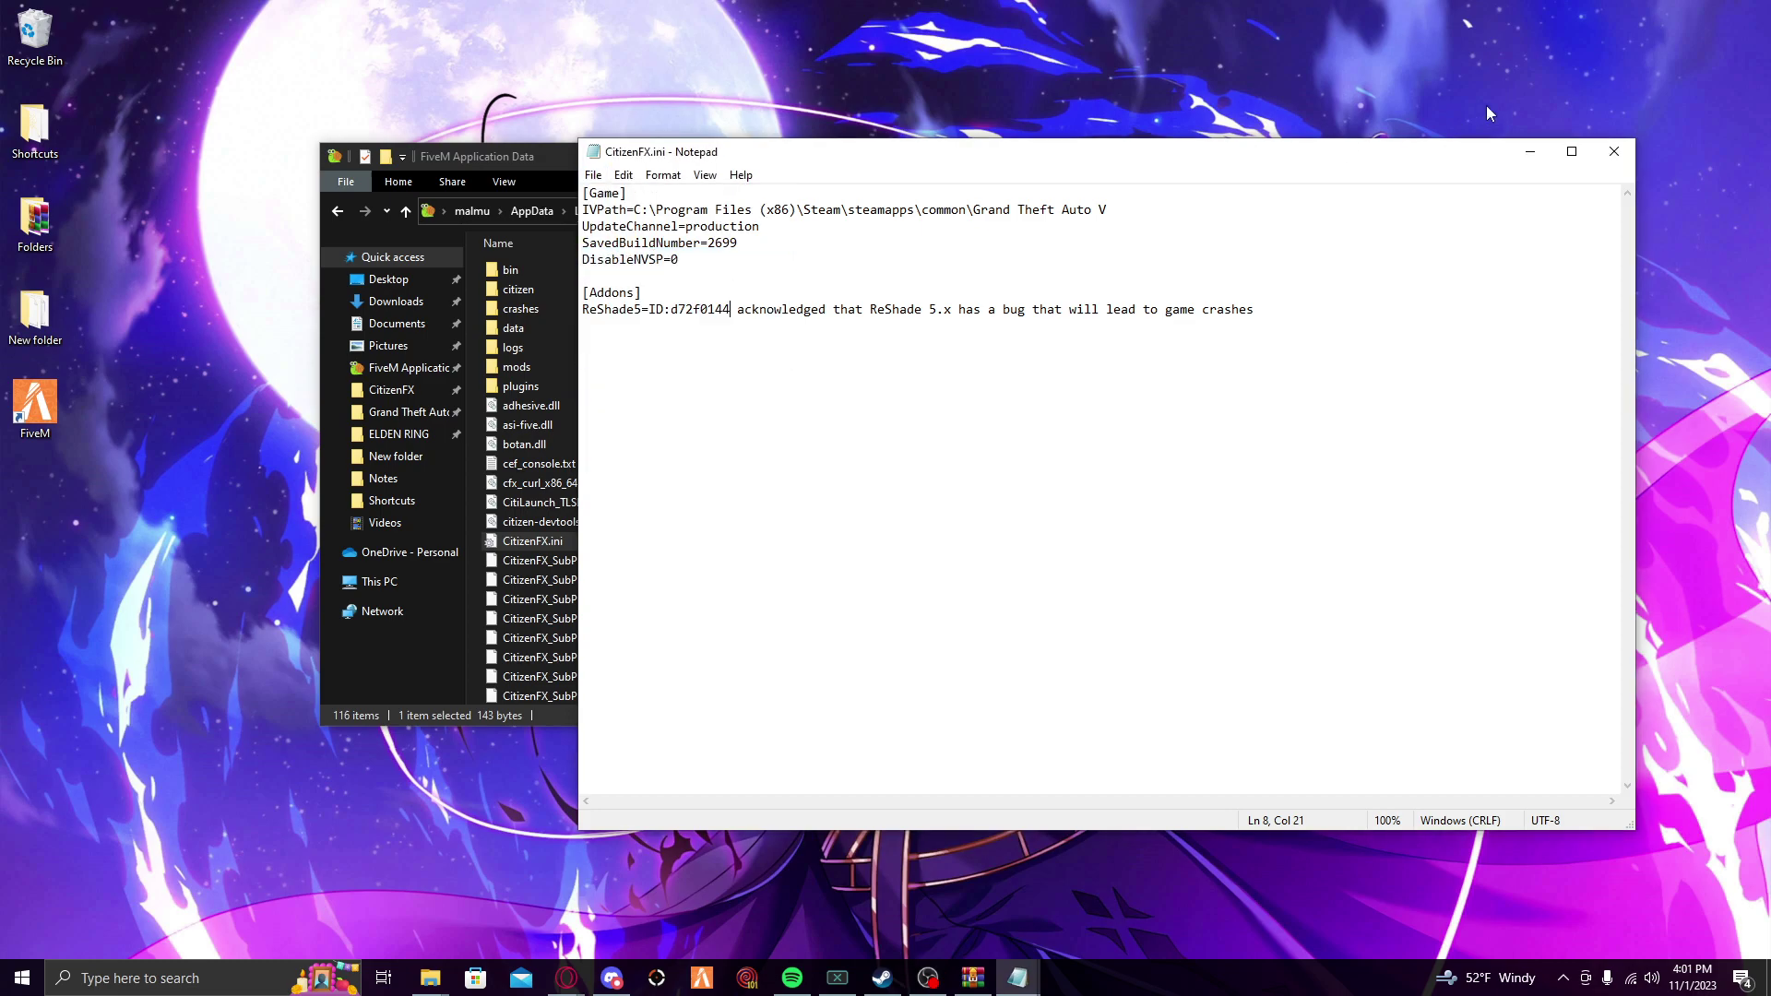
{"action": "left_click", "coordinate": [1613, 151]}
Relaunch FiveM and skip the ReShade tutorial in the overlay.
{"action": "left_click", "coordinate": [702, 978]}
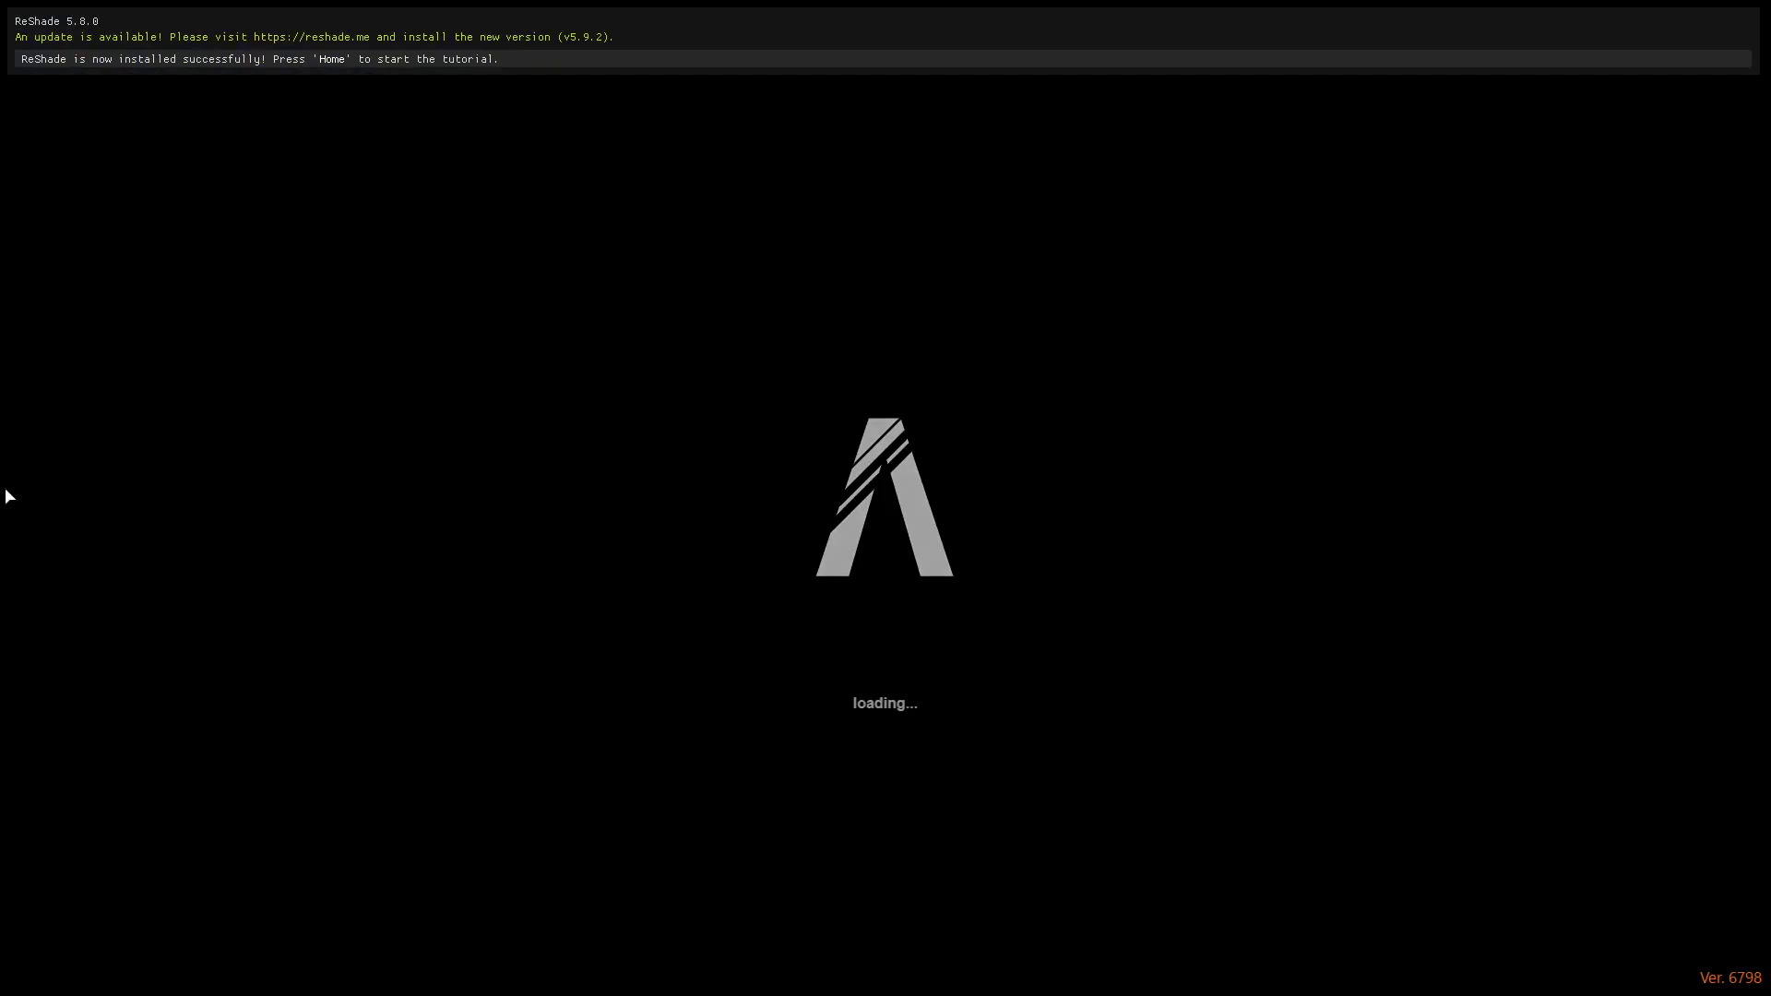
{"action": "key", "text": "Home"}
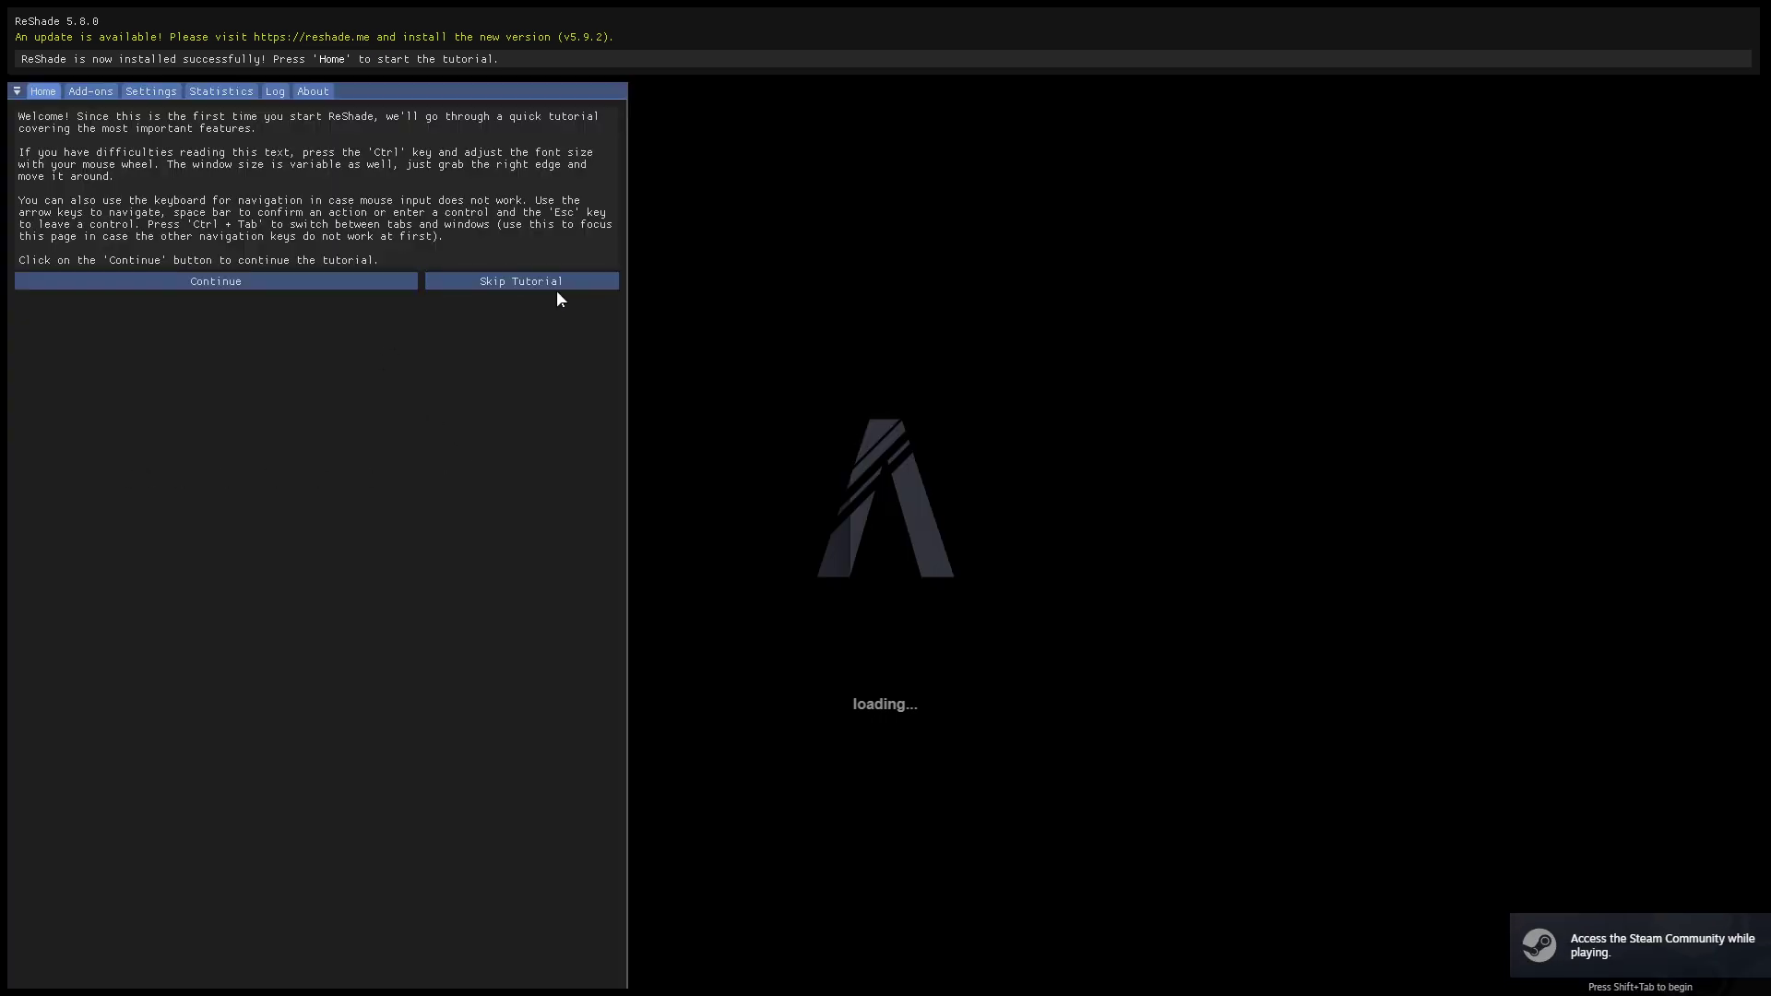
{"action": "left_click", "coordinate": [554, 284]}
{"action": "key", "text": "Home"}
Dismiss the login prompt and view the FiveM game settings page.
{"action": "left_click", "coordinate": [1721, 83]}
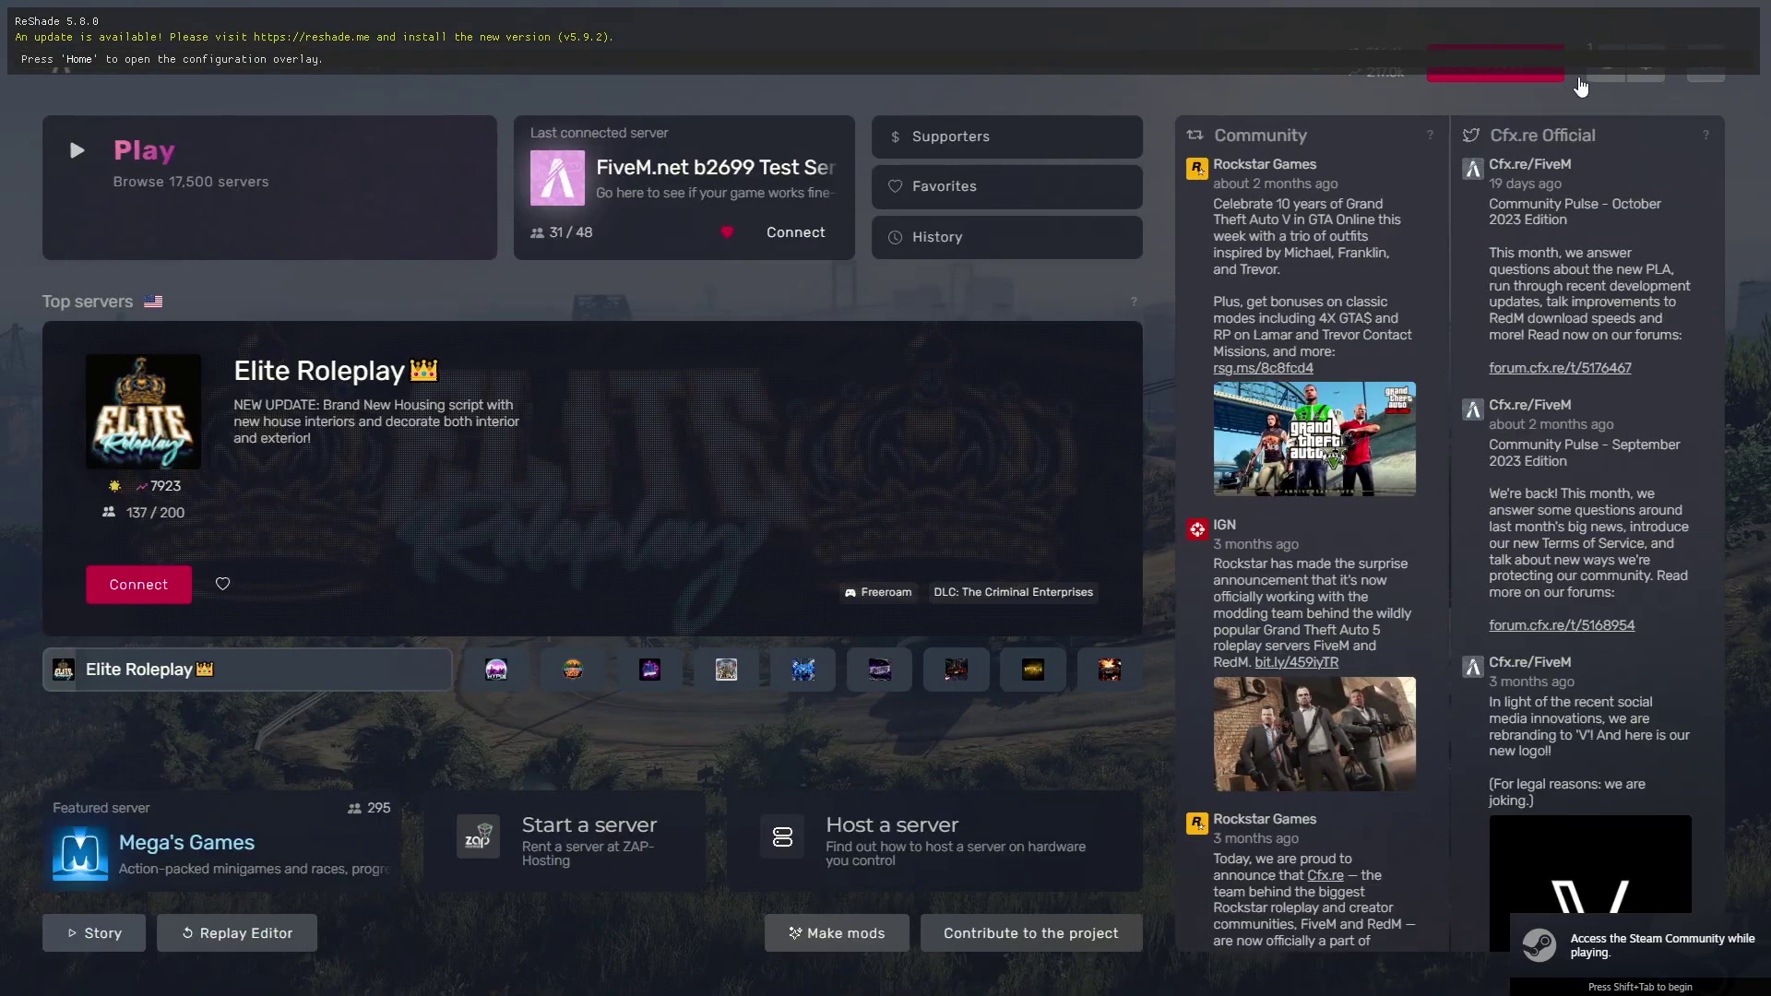
{"action": "left_click", "coordinate": [1579, 80]}
{"action": "left_click", "coordinate": [961, 201]}
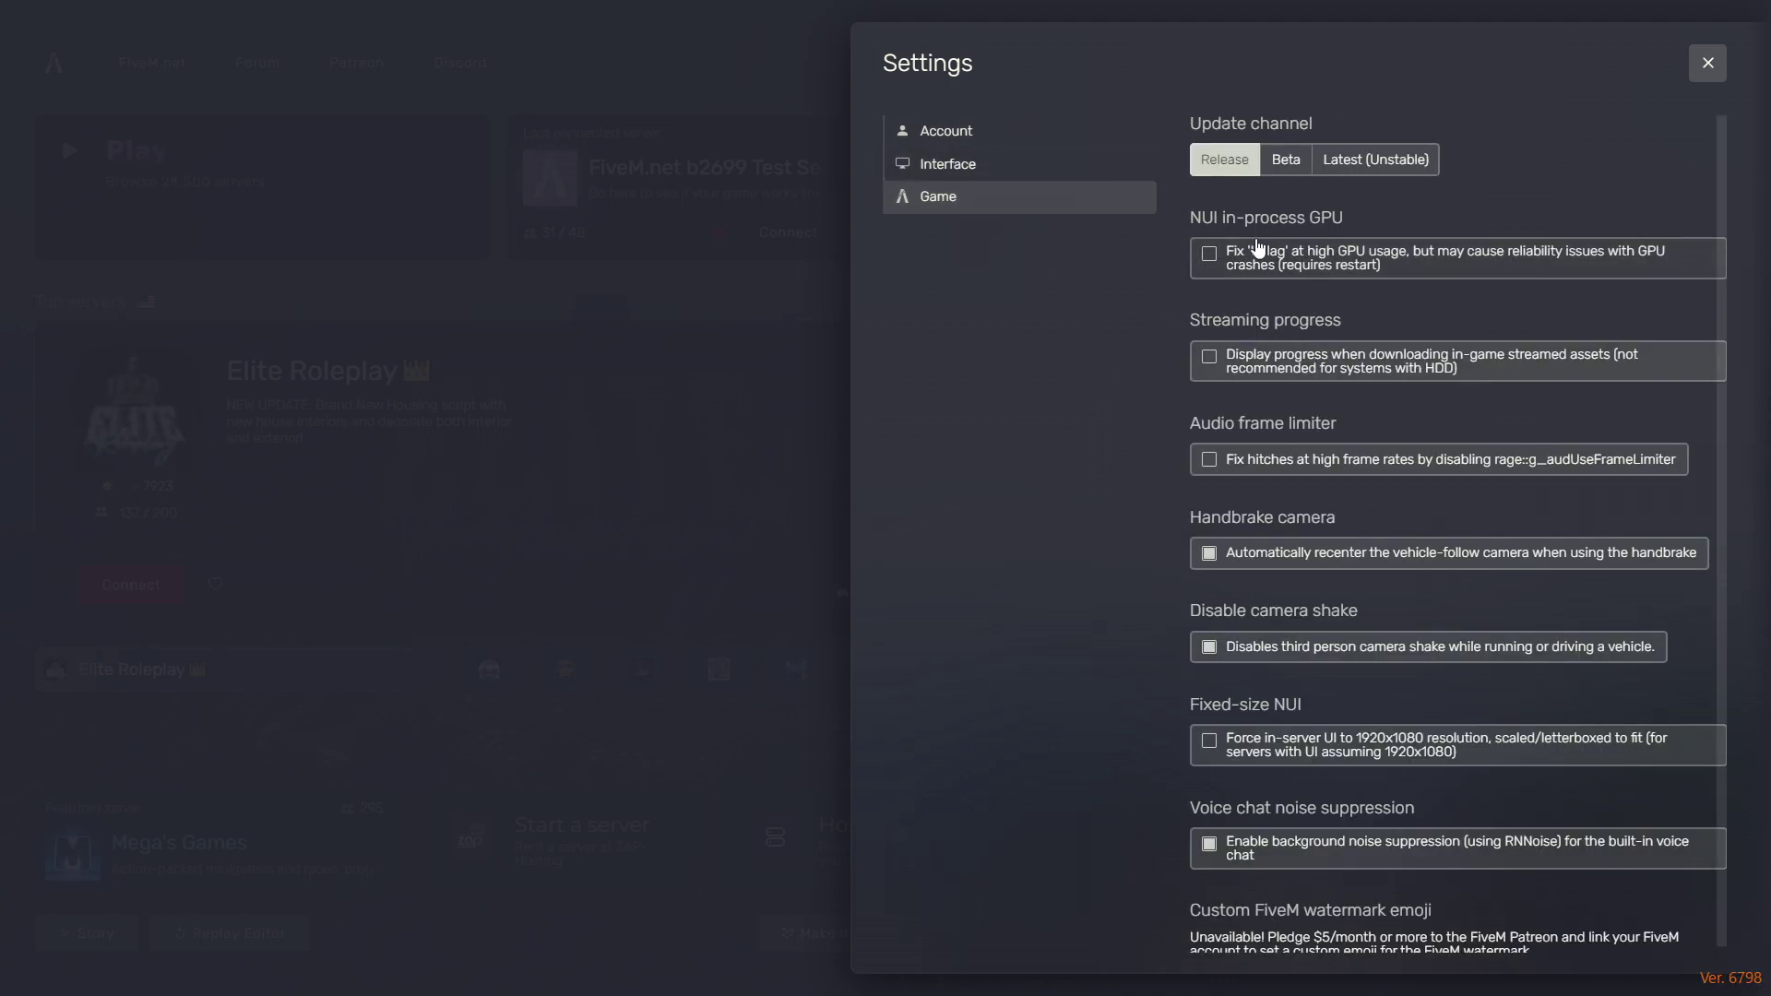
{"action": "key", "text": "Escape"}
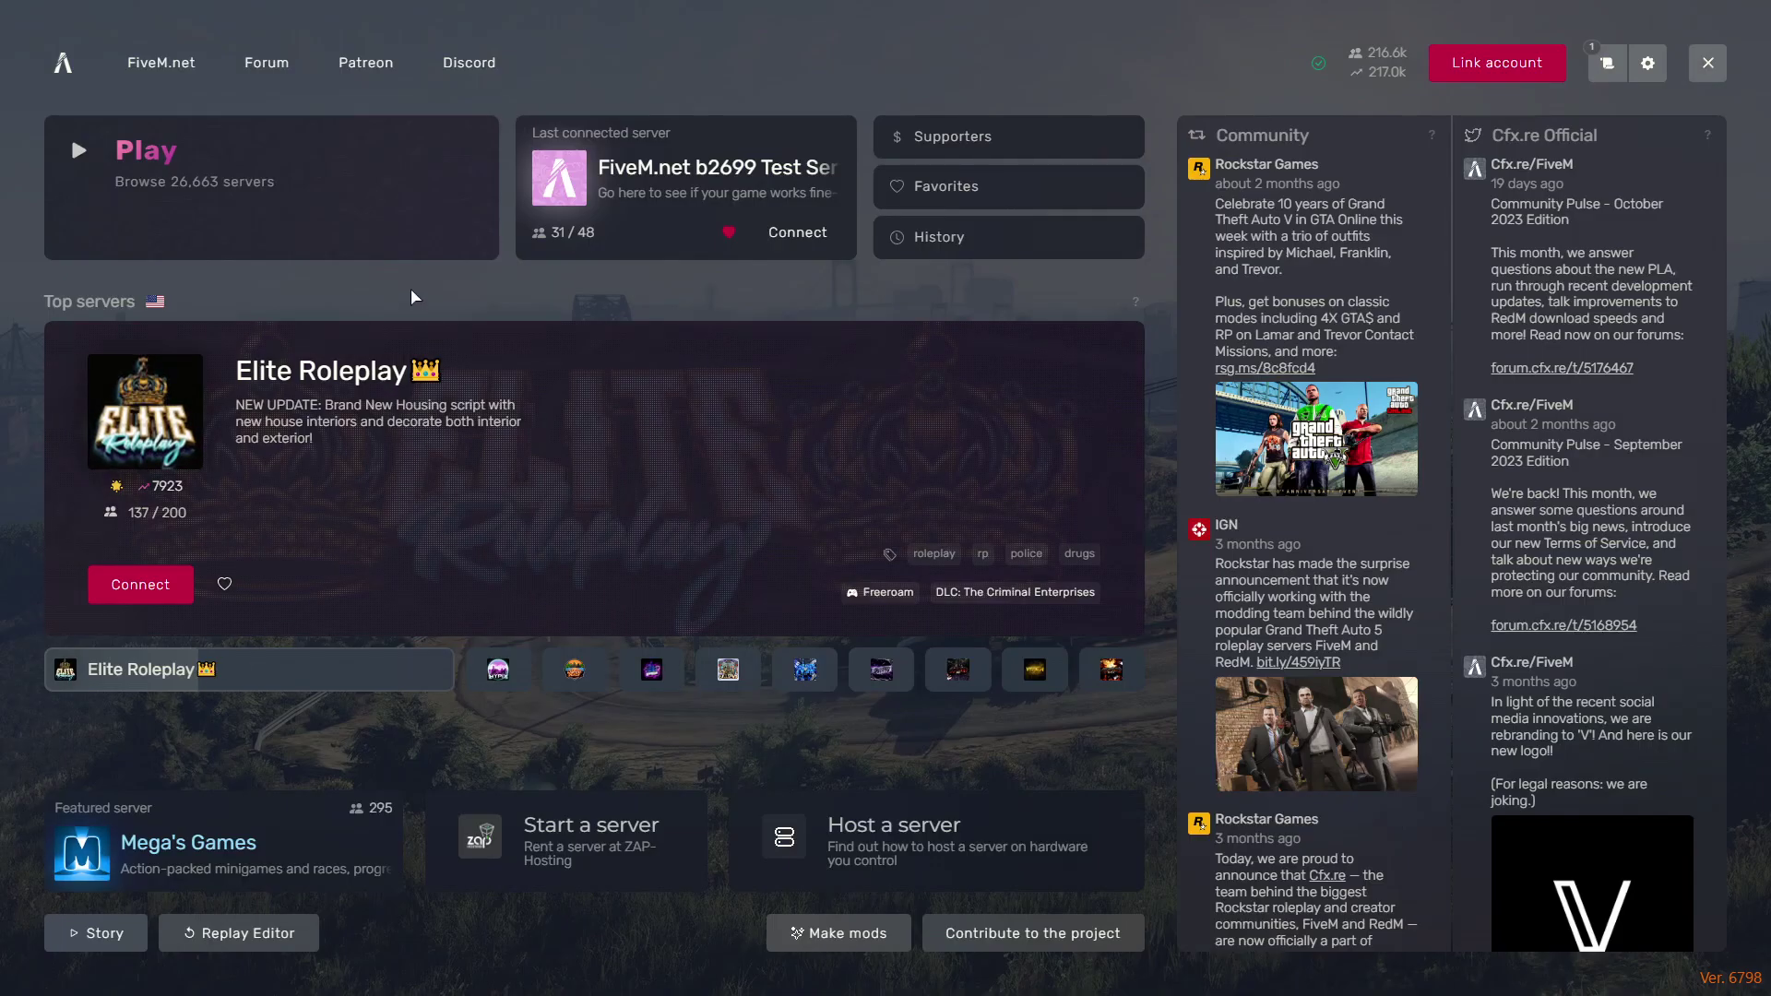
Quit FiveM with the 'quit' command in the F8 console.
{"action": "key", "text": "F8"}
{"action": "type", "text": "quit"}
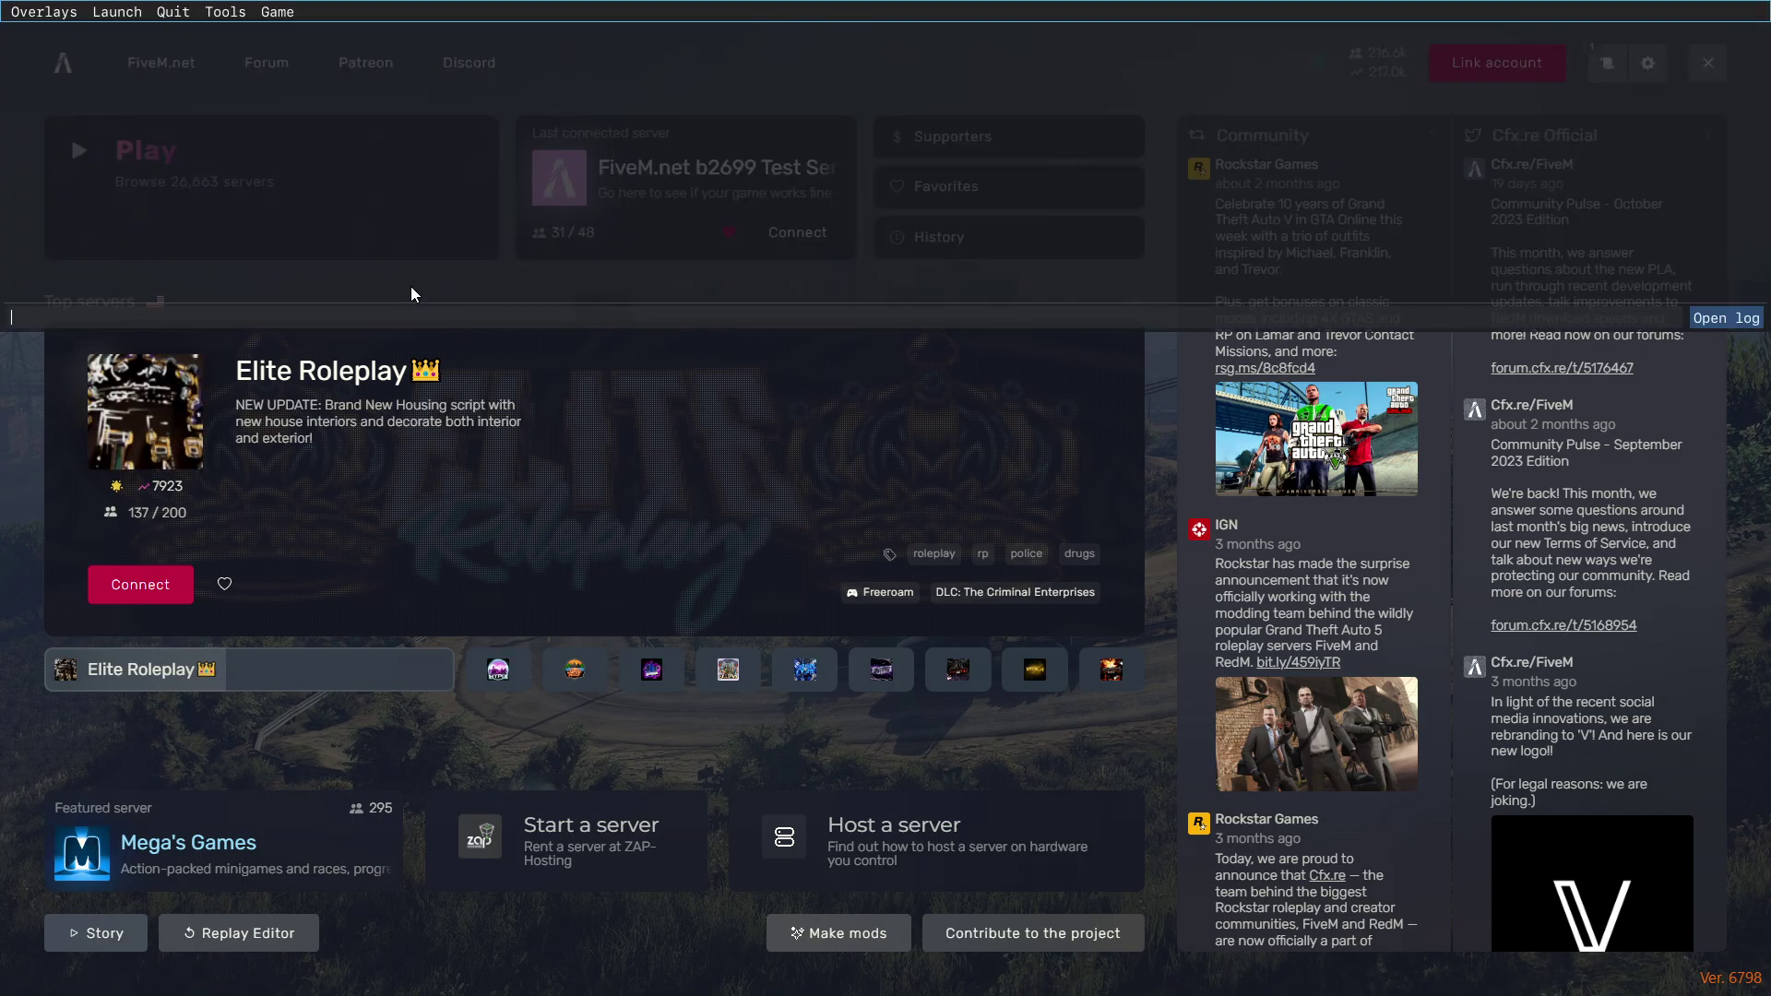
{"action": "key", "text": "Return"}
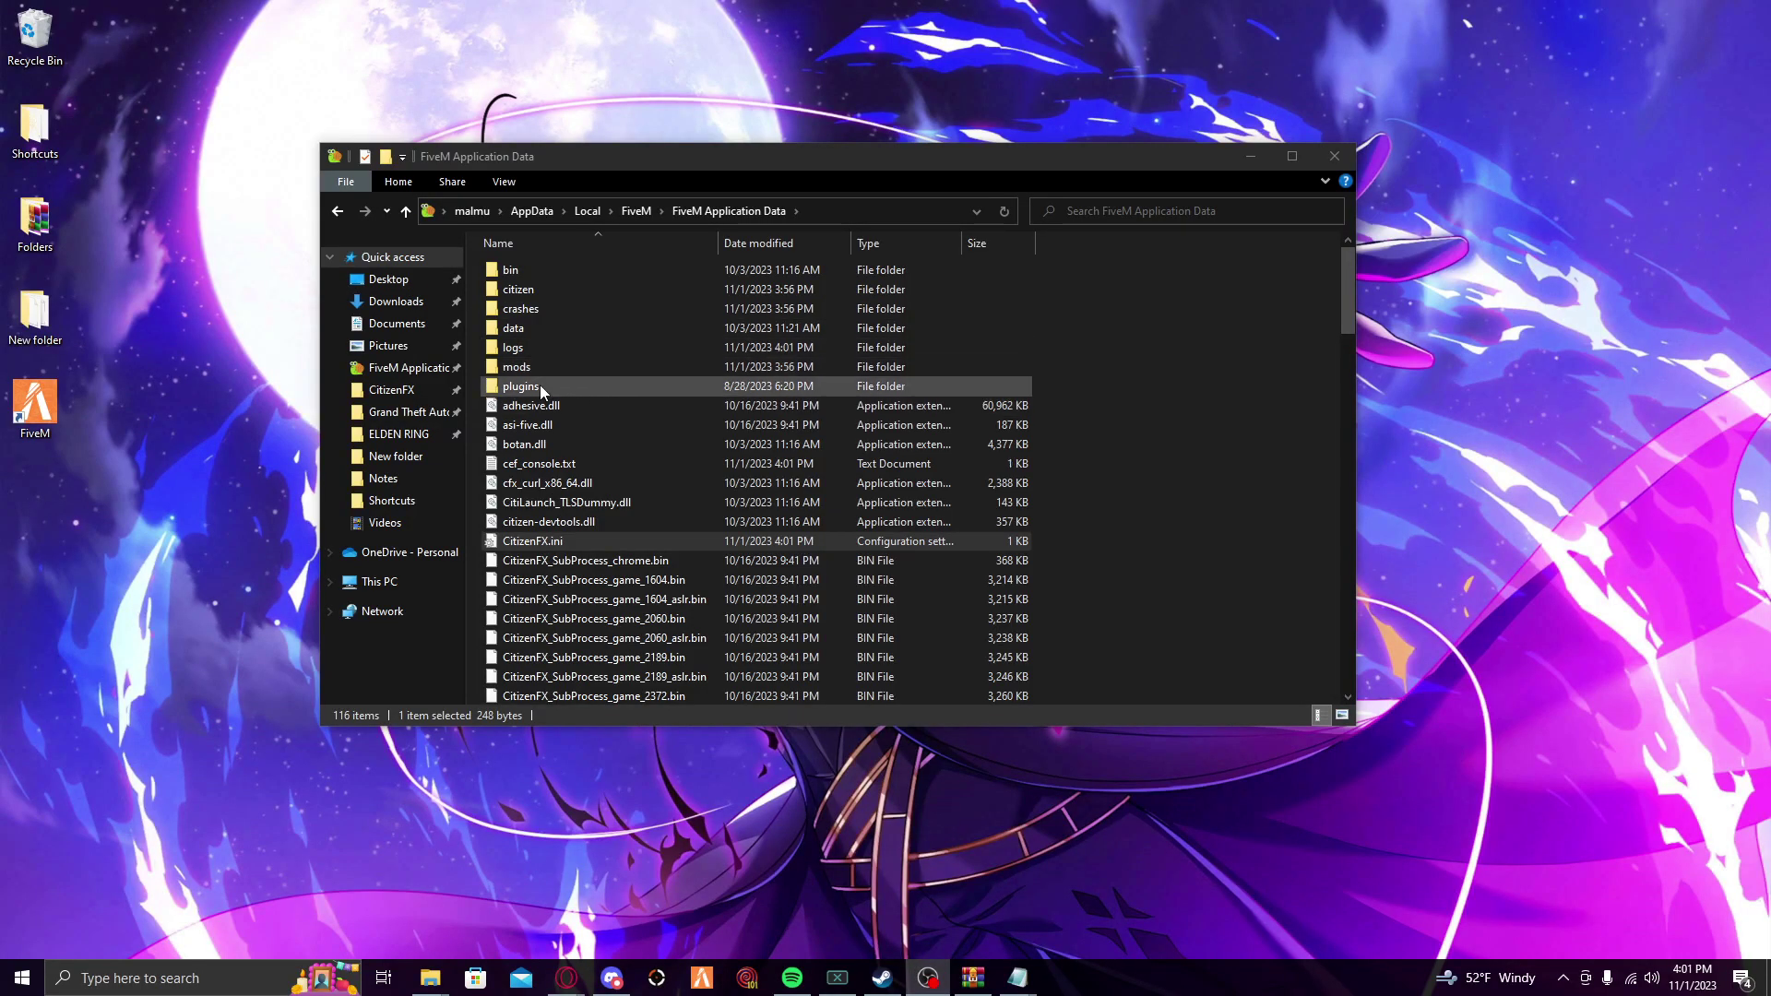
Inside the plugins folder, create a new empty folder named Reshade.
{"action": "double_click", "coordinate": [539, 384]}
{"action": "right_click", "coordinate": [534, 395]}
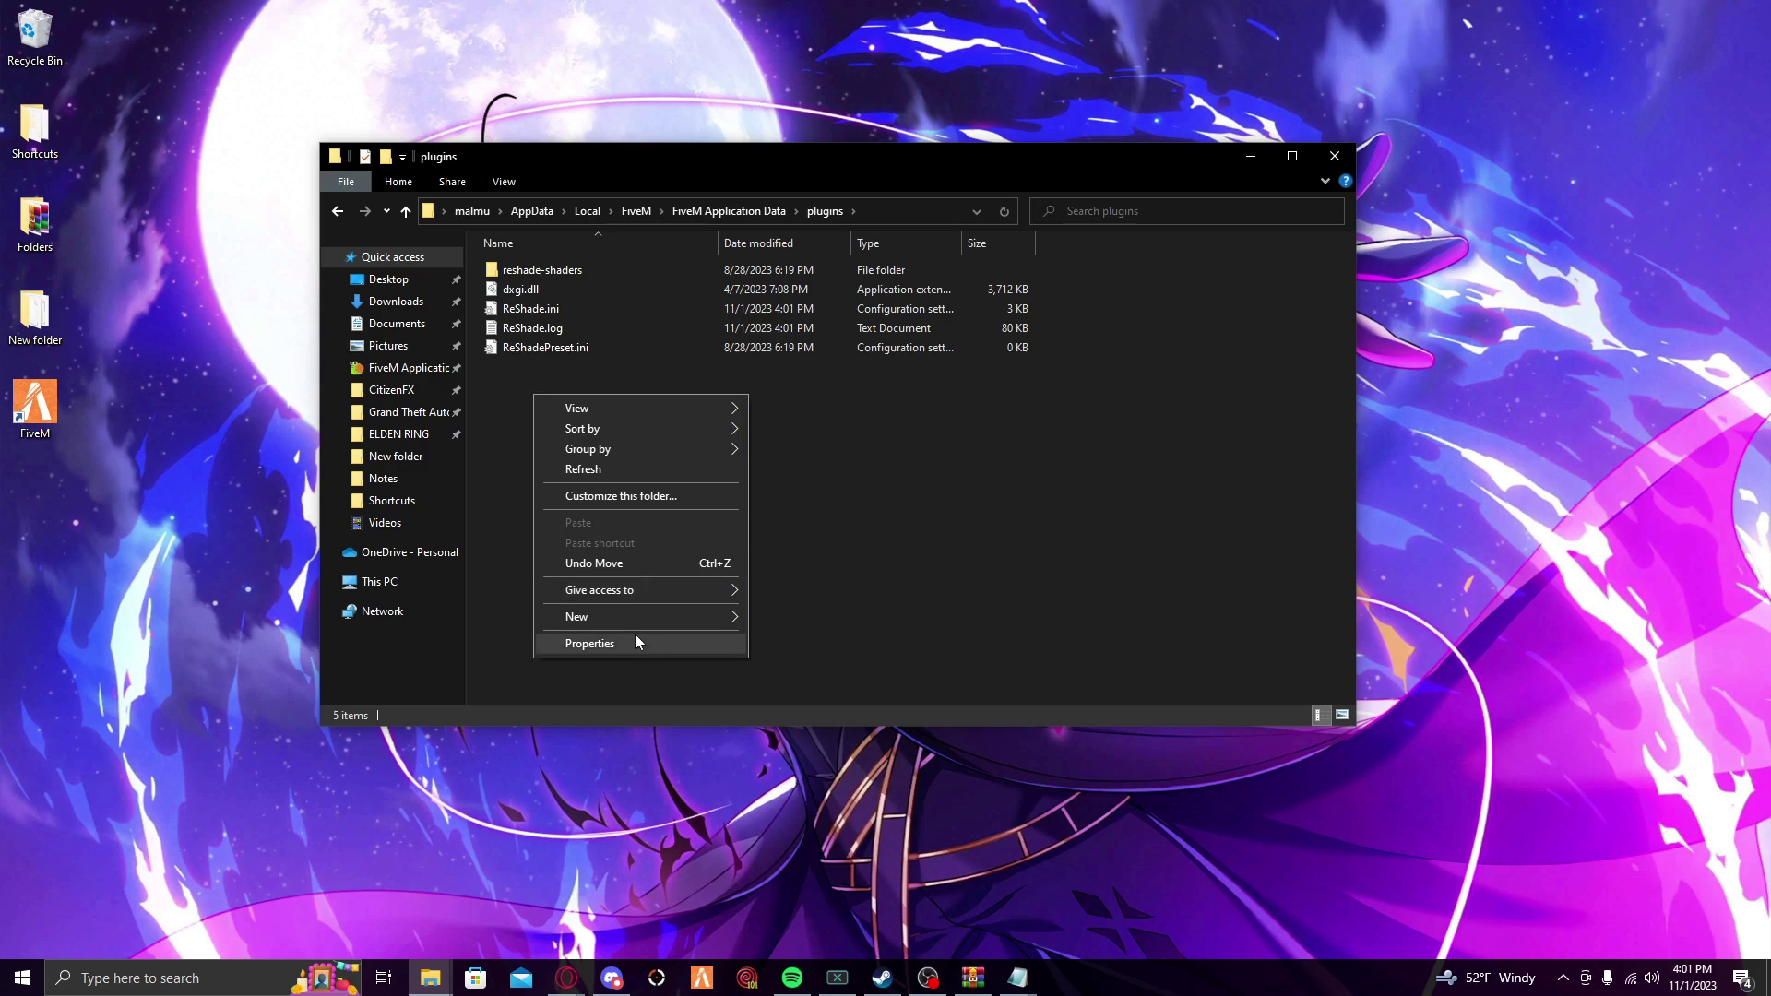
{"action": "mouse_move", "coordinate": [615, 616]}
{"action": "left_click", "coordinate": [777, 618]}
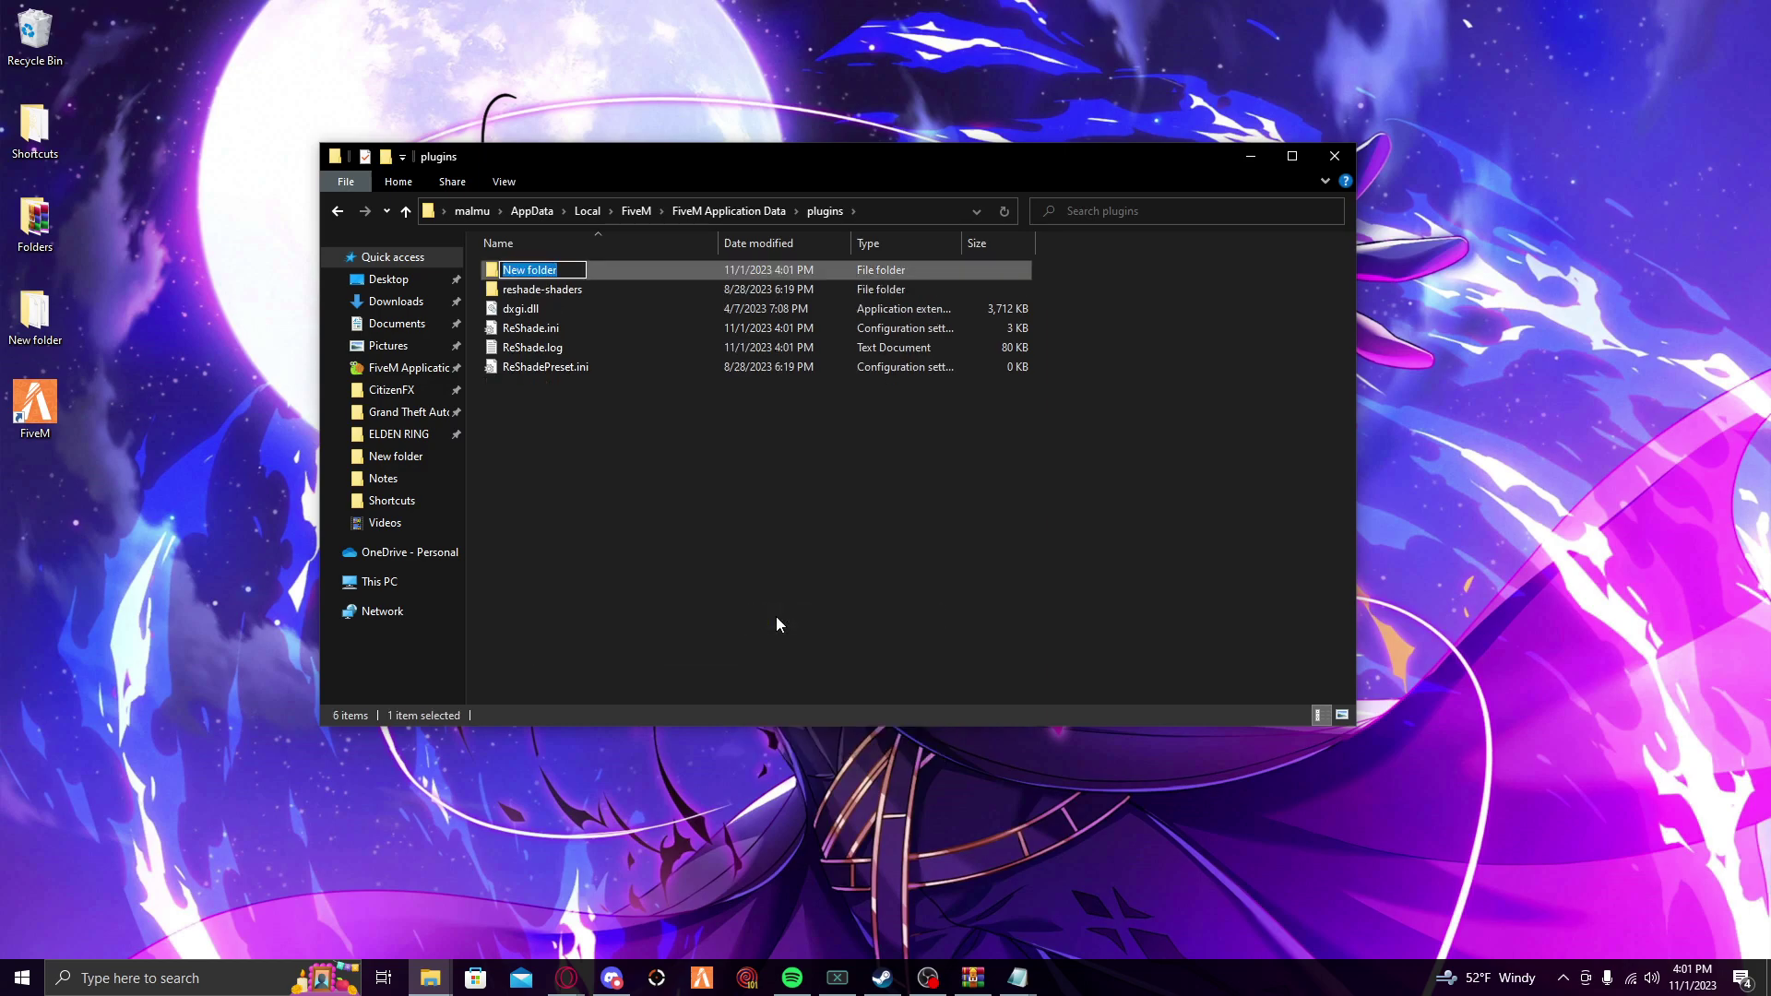
{"action": "type", "text": "Reshade"}
{"action": "key", "text": "Return"}
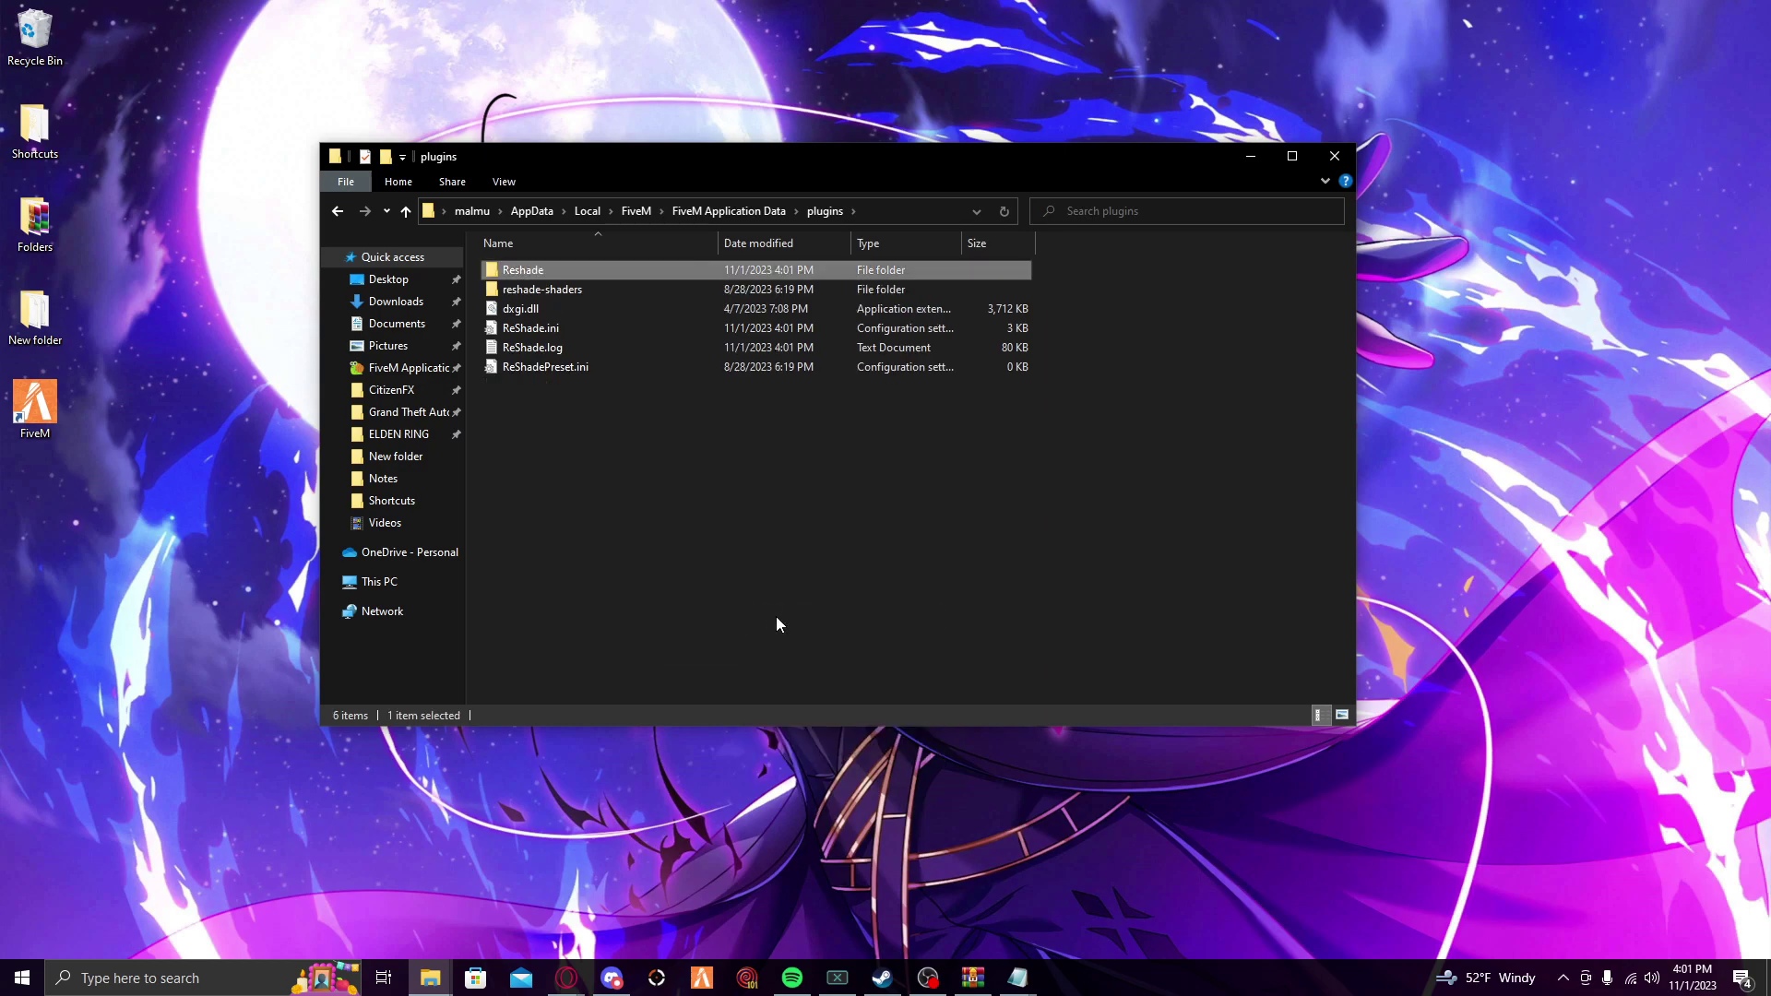
In Discord, open the #reshade-presets channel.
{"action": "left_click", "coordinate": [613, 976]}
{"action": "scroll", "coordinate": [215, 530], "scroll_direction": "up", "scroll_amount": 4}
{"action": "scroll", "coordinate": [217, 553], "scroll_direction": "down", "scroll_amount": 3}
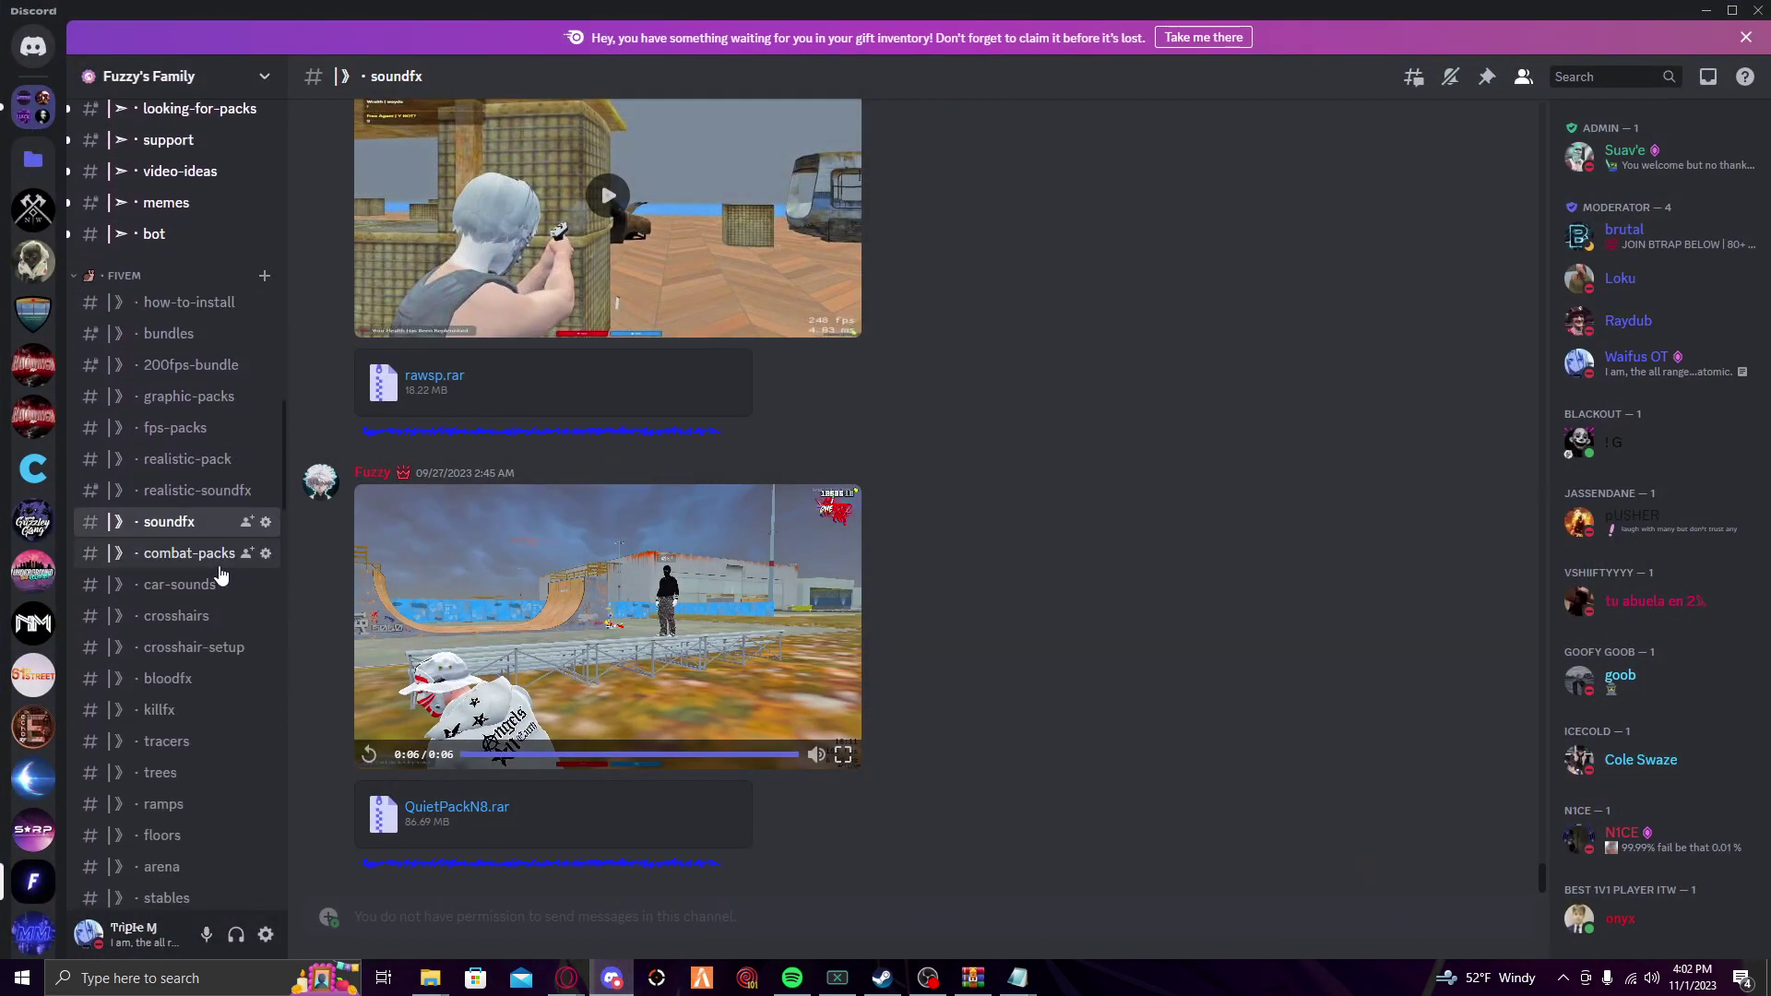
{"action": "scroll", "coordinate": [187, 678], "scroll_direction": "down", "scroll_amount": 3}
{"action": "scroll", "coordinate": [208, 600], "scroll_direction": "down", "scroll_amount": 4}
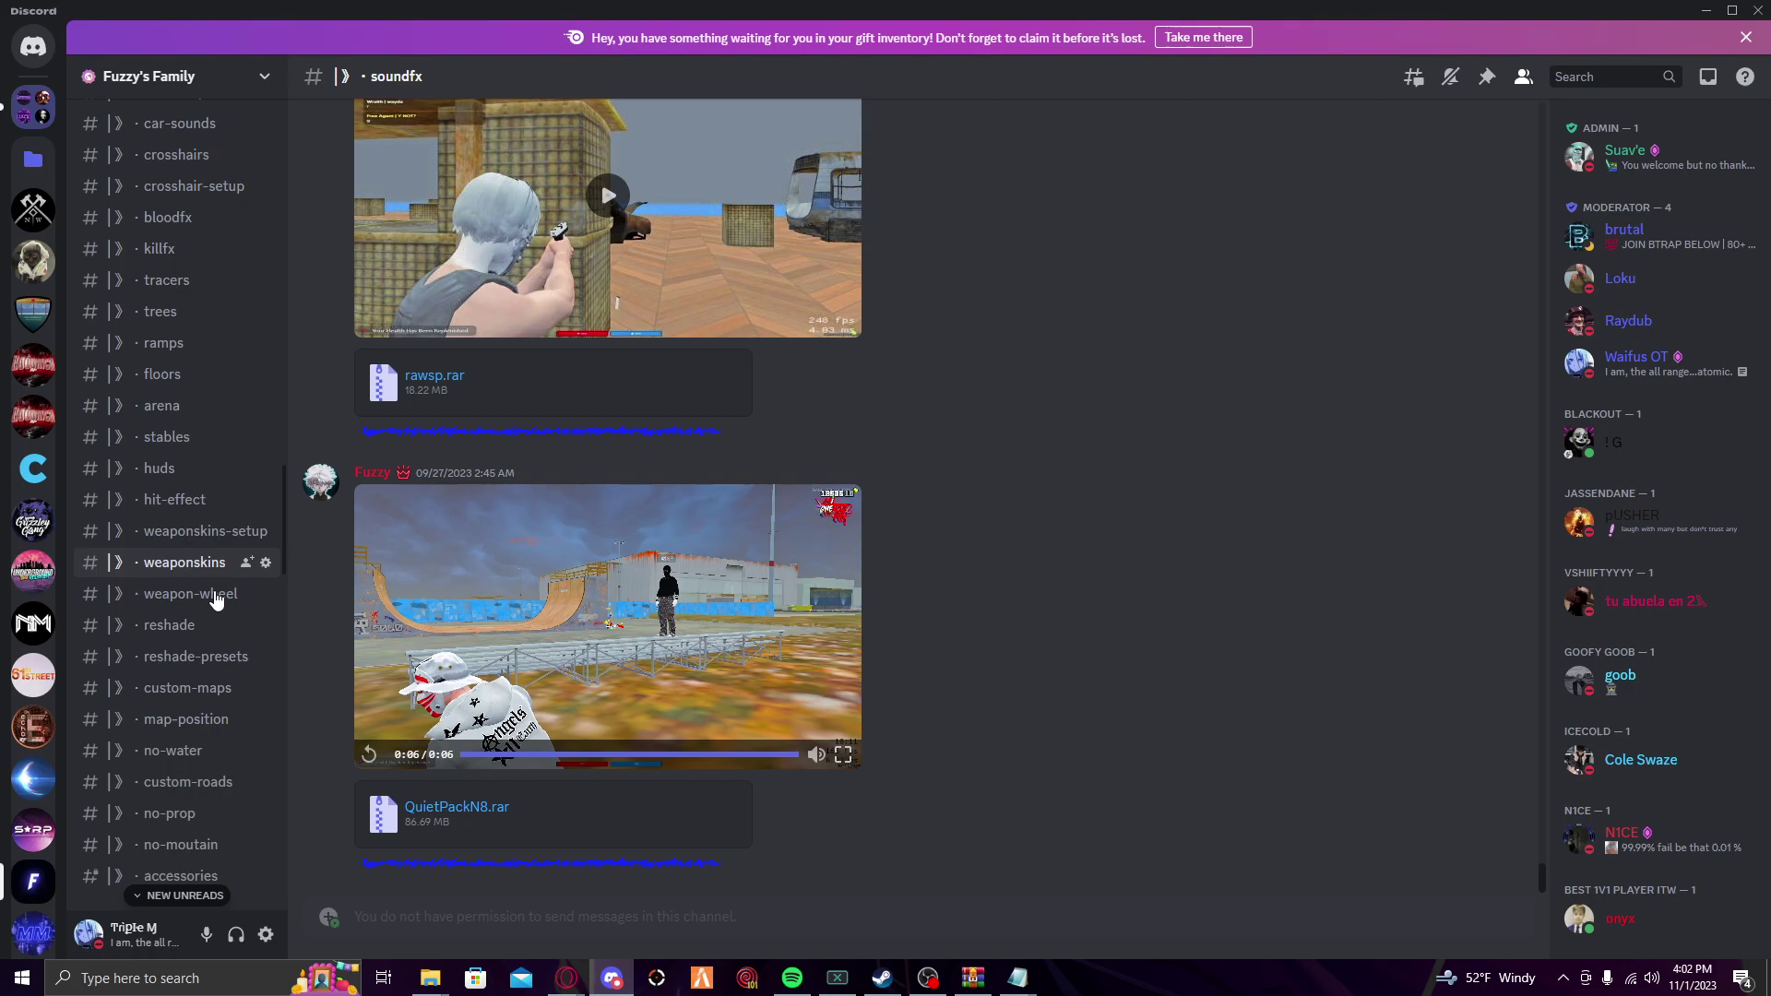
{"action": "left_click", "coordinate": [203, 472]}
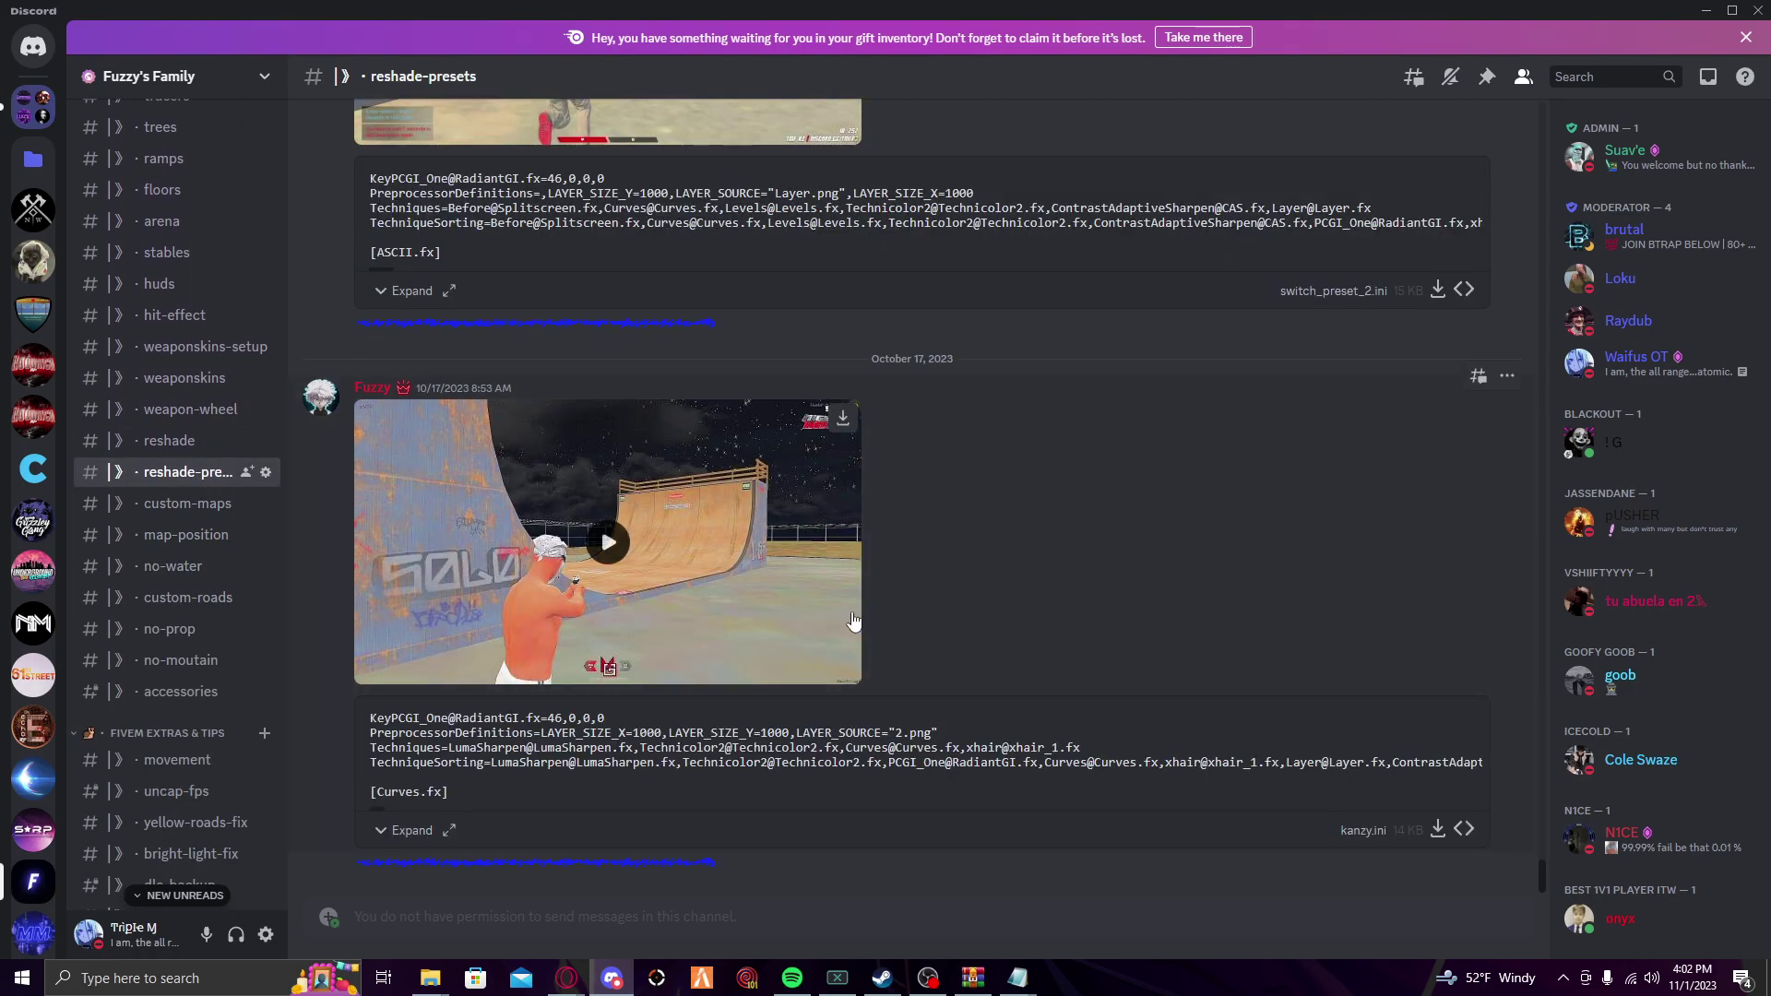
Preview the skatepark and MAIN_1.ini clips, then download the MAIN_1.ini preset file.
{"action": "scroll", "coordinate": [799, 539], "scroll_direction": "up", "scroll_amount": 10}
{"action": "scroll", "coordinate": [767, 557], "scroll_direction": "up", "scroll_amount": 2}
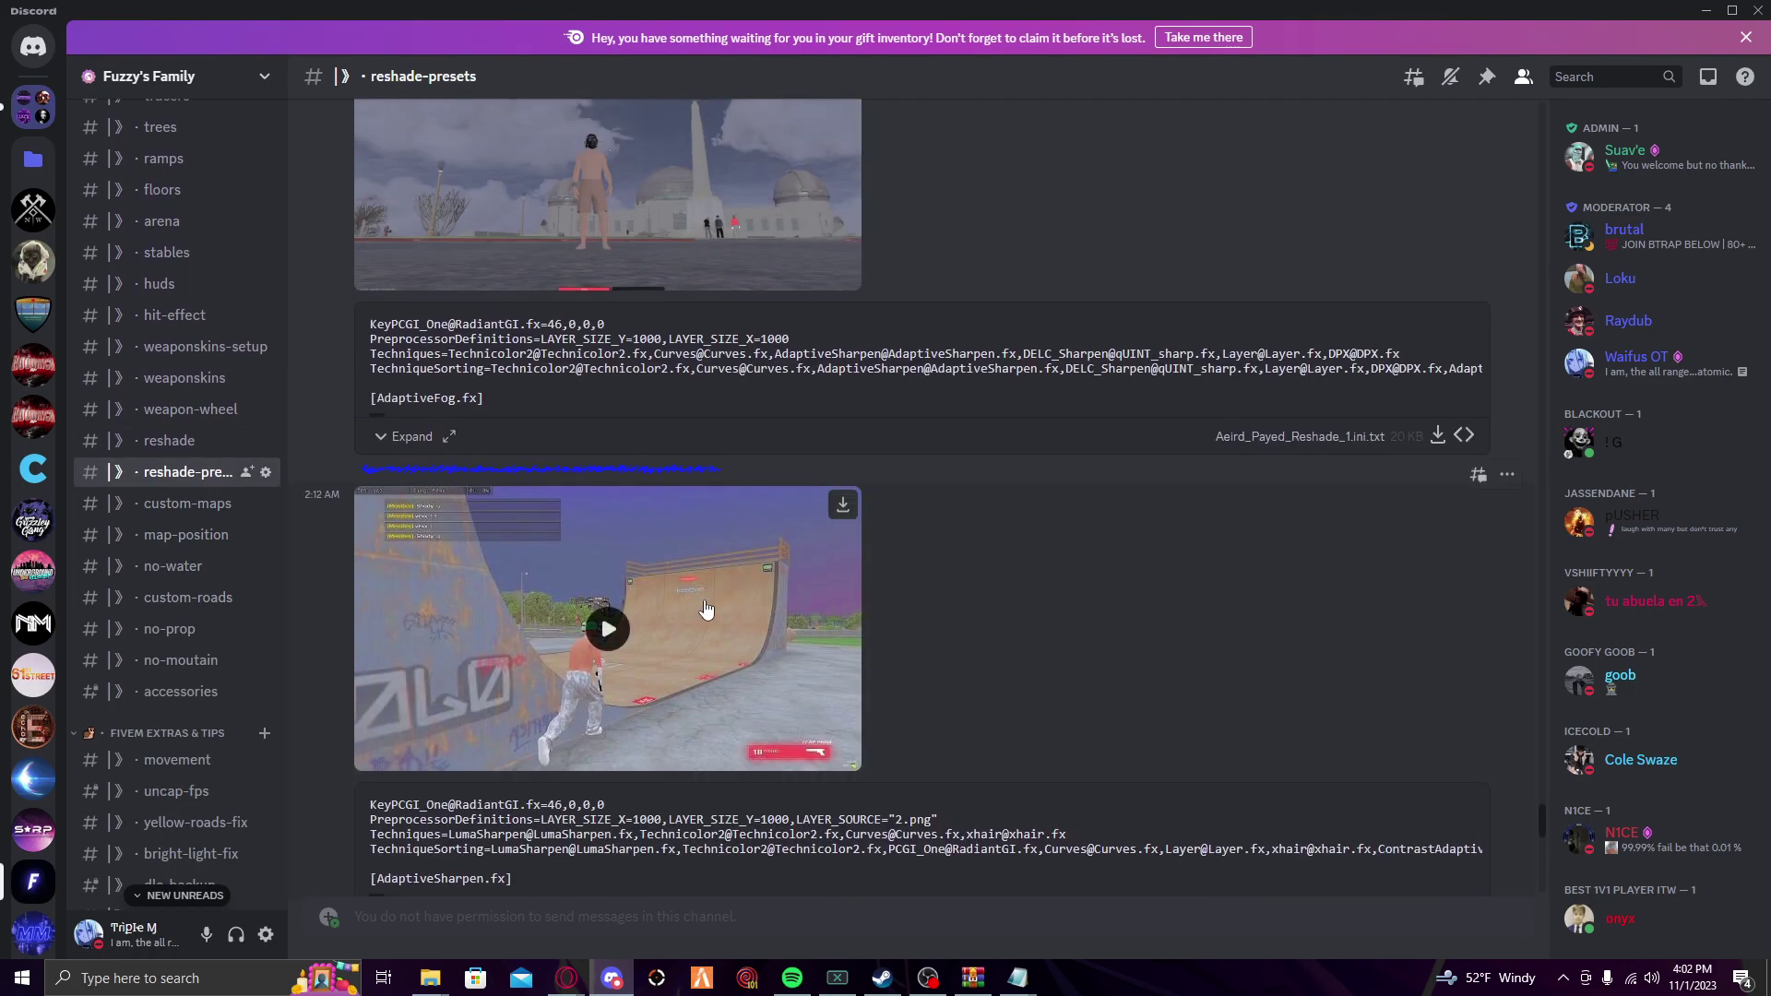
{"action": "scroll", "coordinate": [701, 600], "scroll_direction": "up", "scroll_amount": 3}
{"action": "scroll", "coordinate": [650, 646], "scroll_direction": "down", "scroll_amount": 2}
{"action": "left_click", "coordinate": [650, 646]}
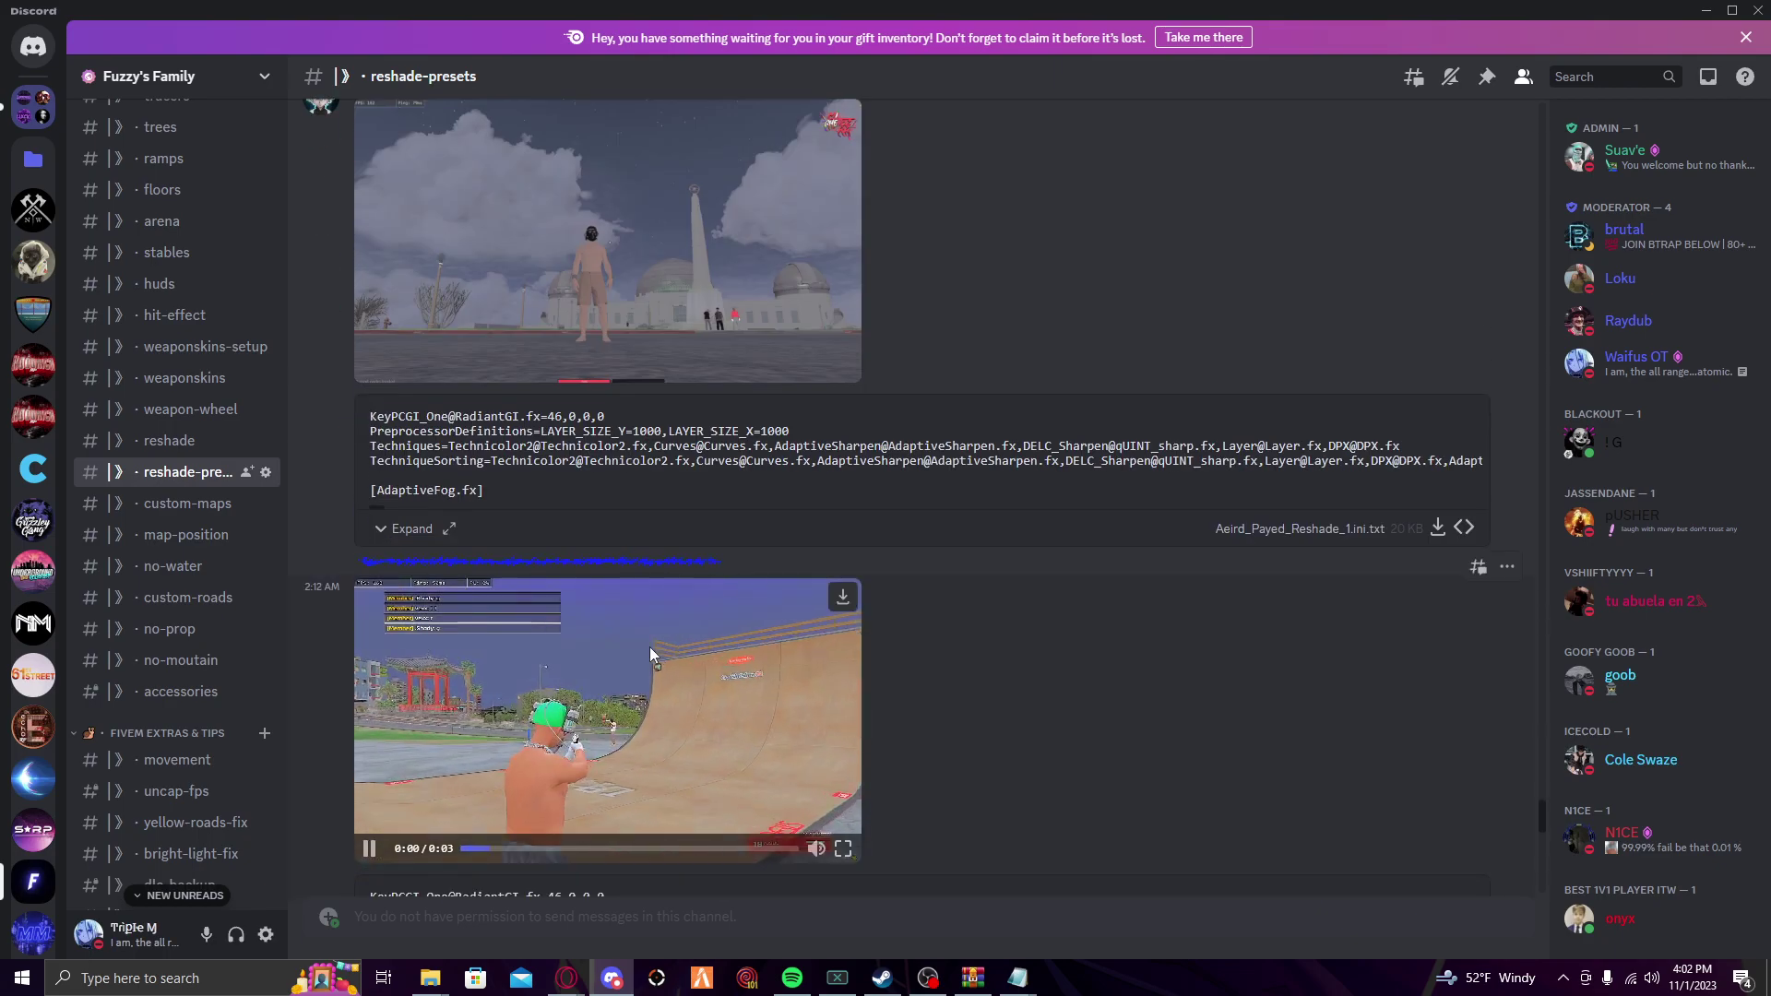
{"action": "scroll", "coordinate": [638, 583], "scroll_direction": "up", "scroll_amount": 5}
{"action": "scroll", "coordinate": [795, 695], "scroll_direction": "up", "scroll_amount": 3}
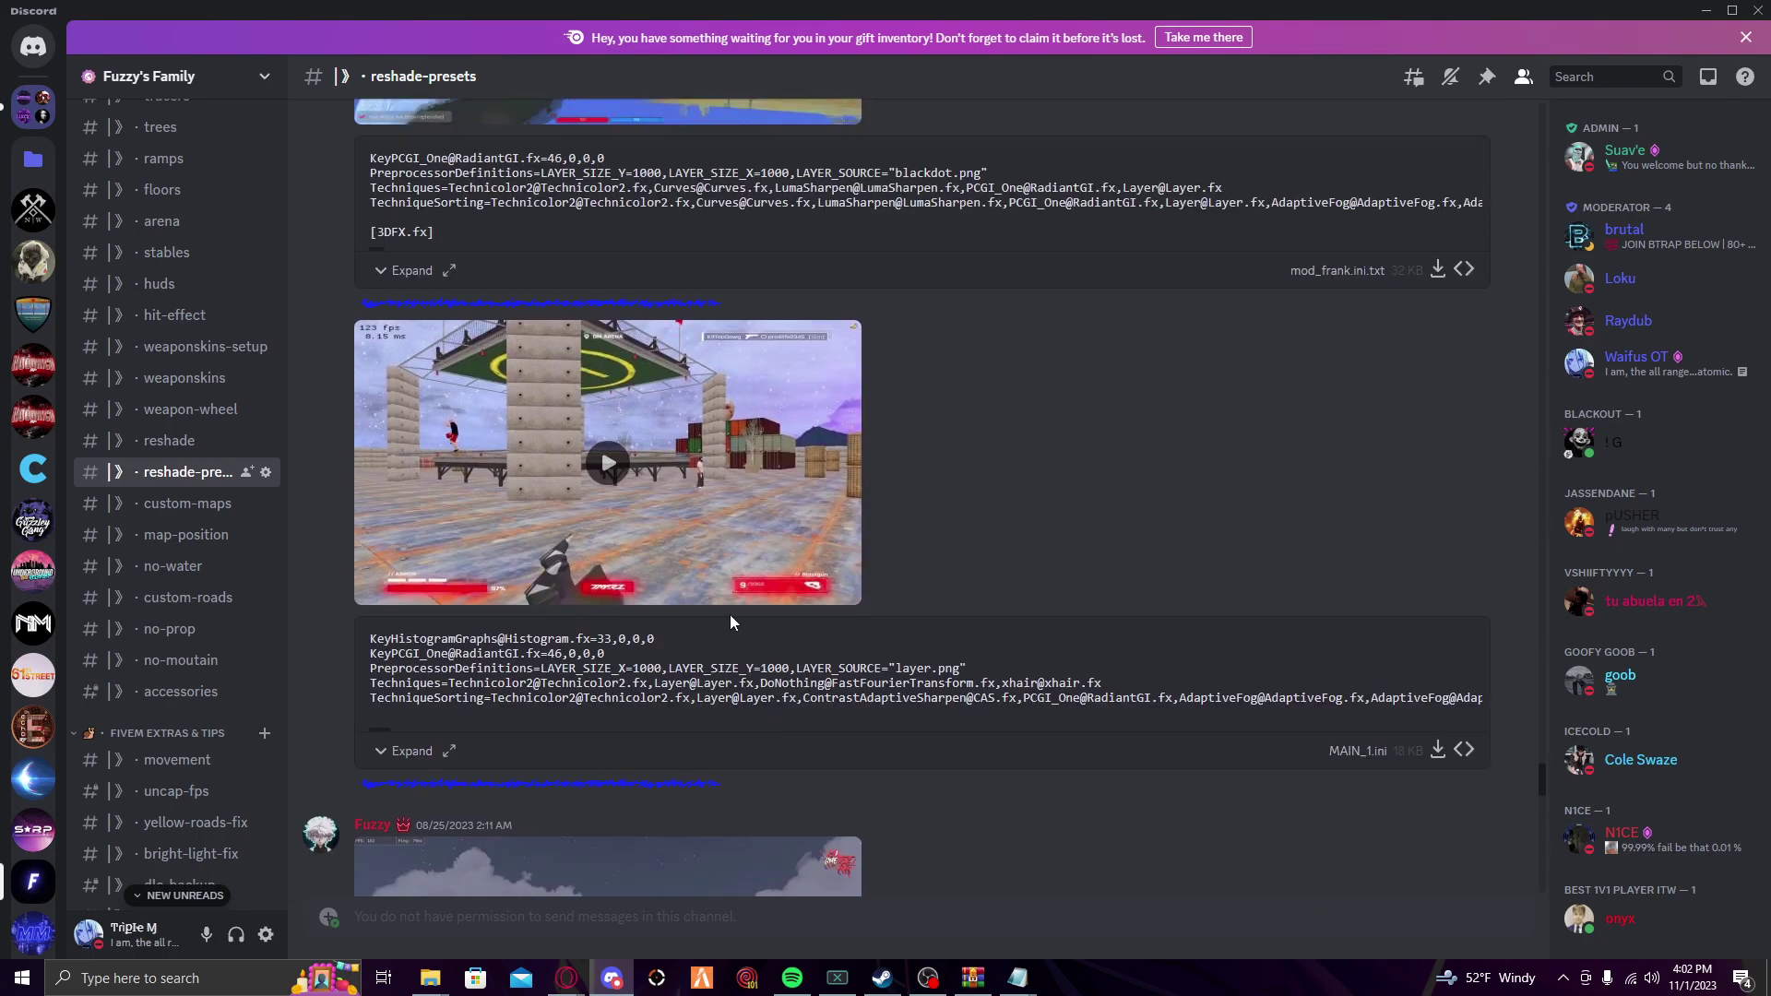
{"action": "left_click", "coordinate": [661, 484]}
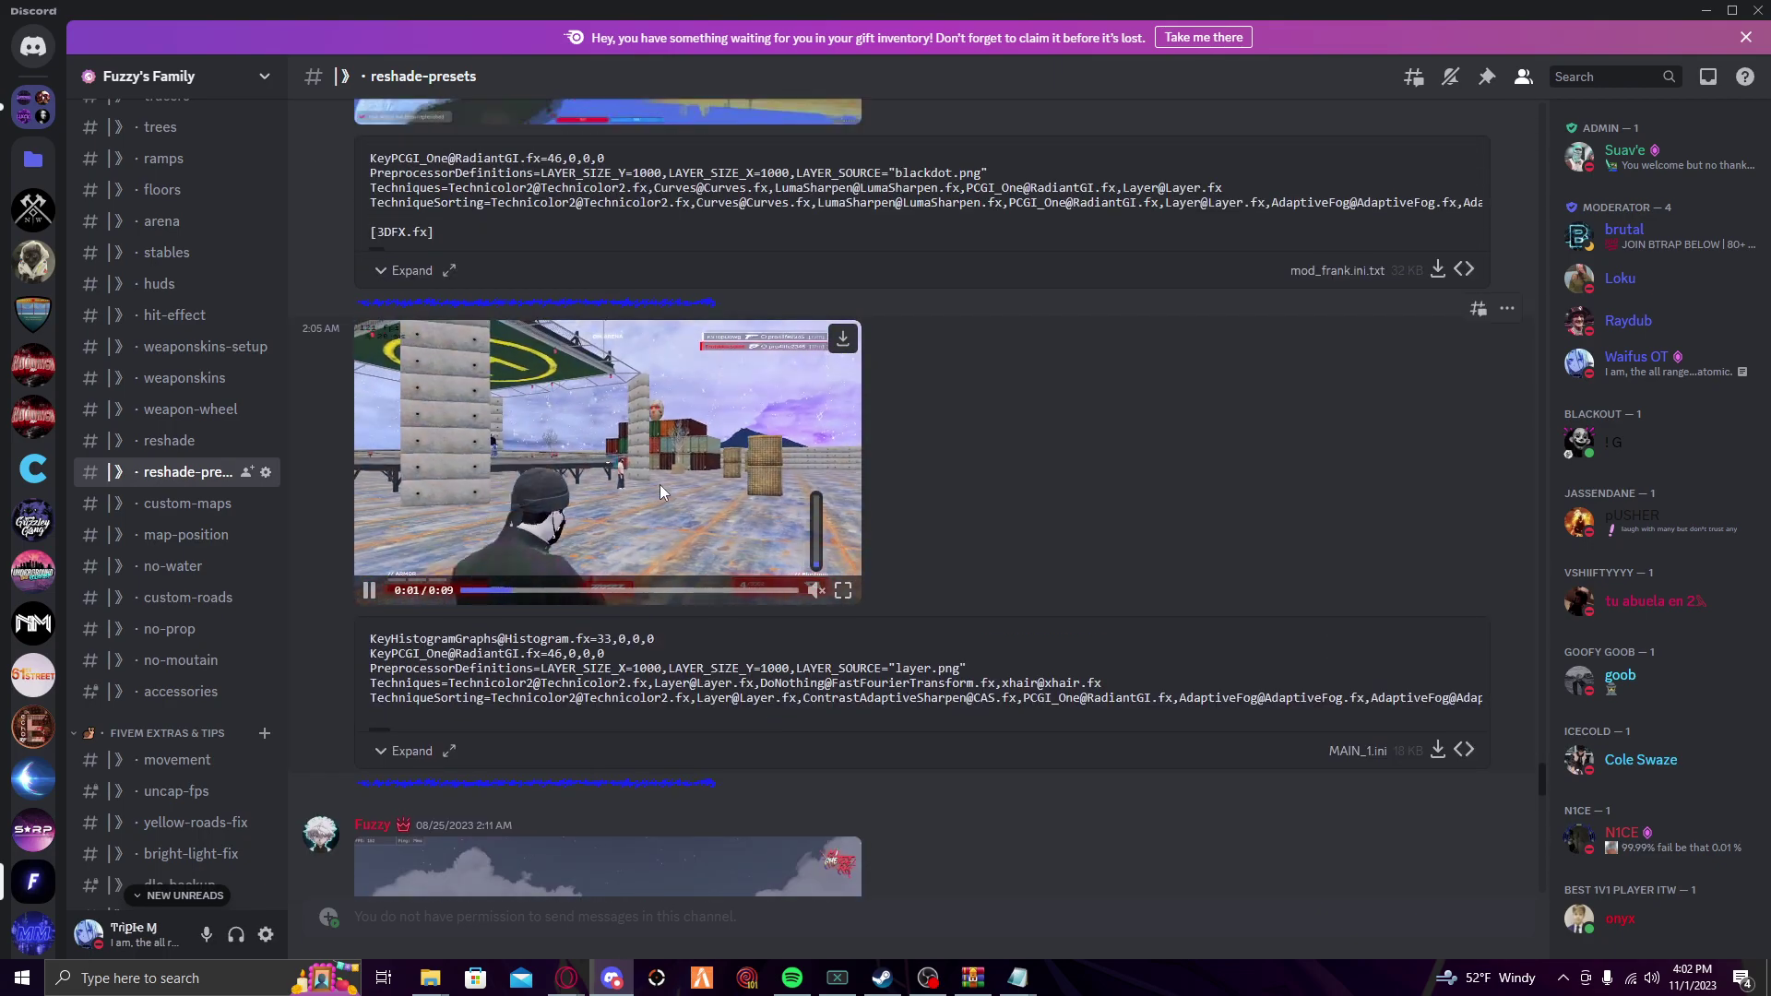
{"action": "left_click", "coordinate": [660, 484]}
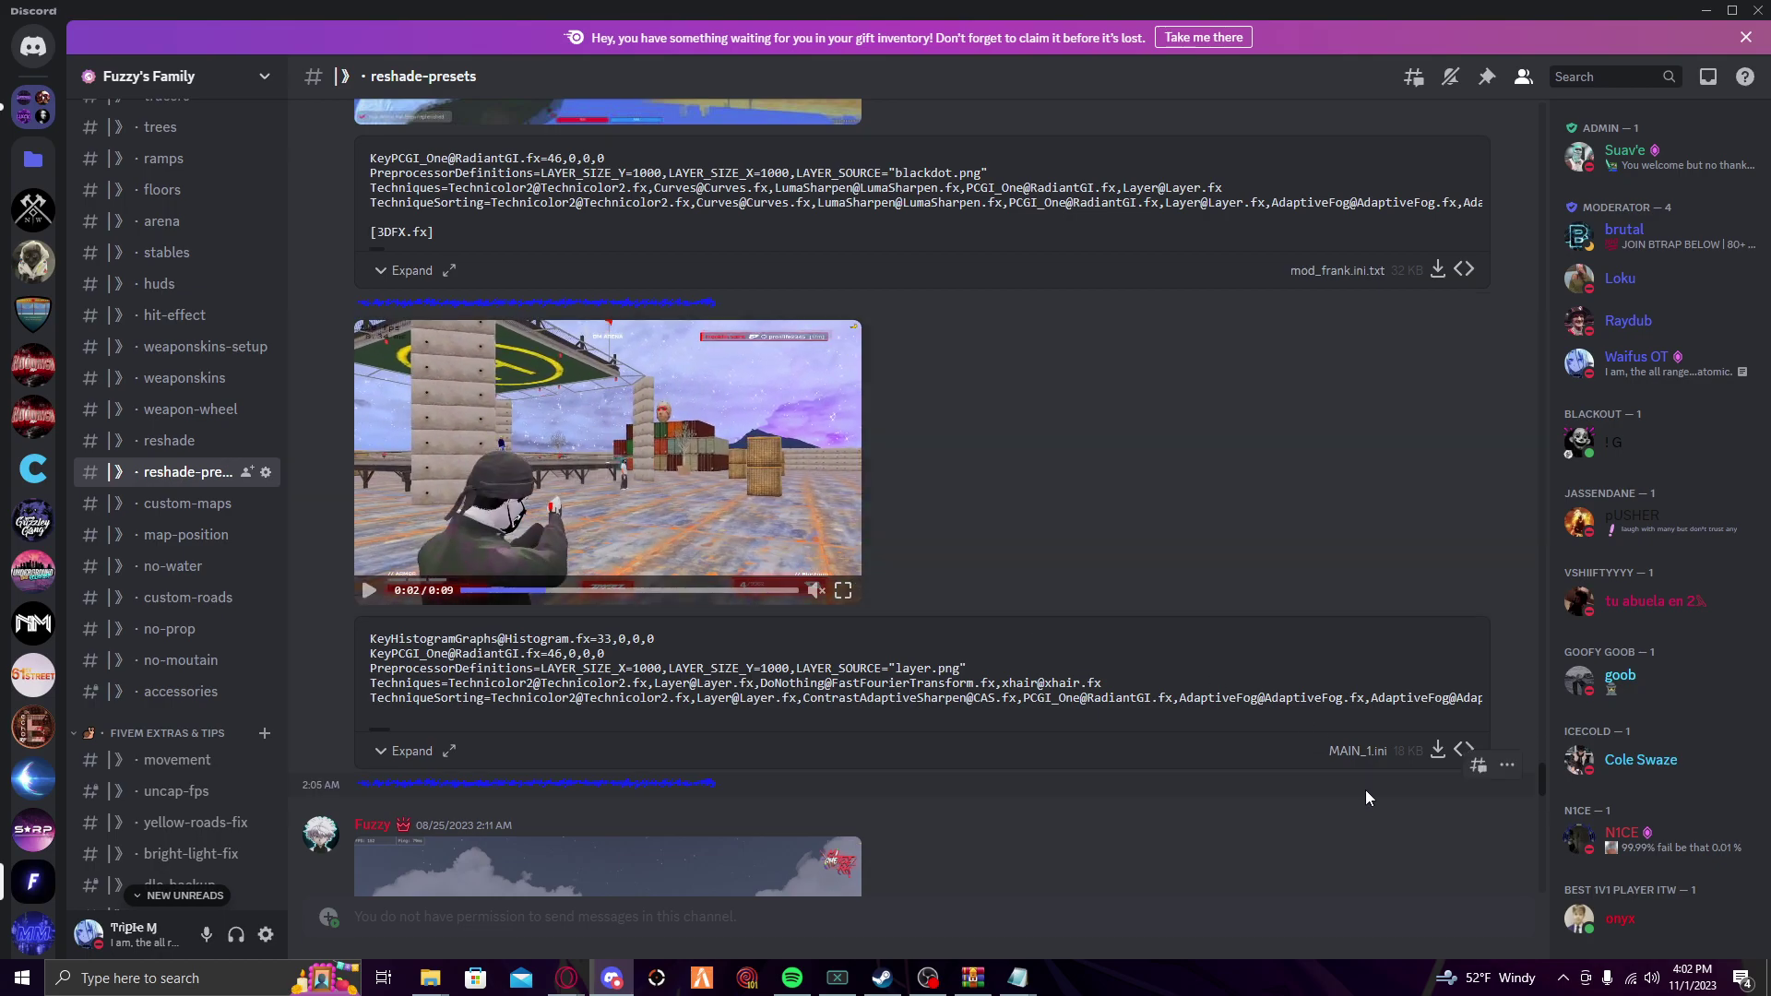
{"action": "left_click", "coordinate": [1439, 749]}
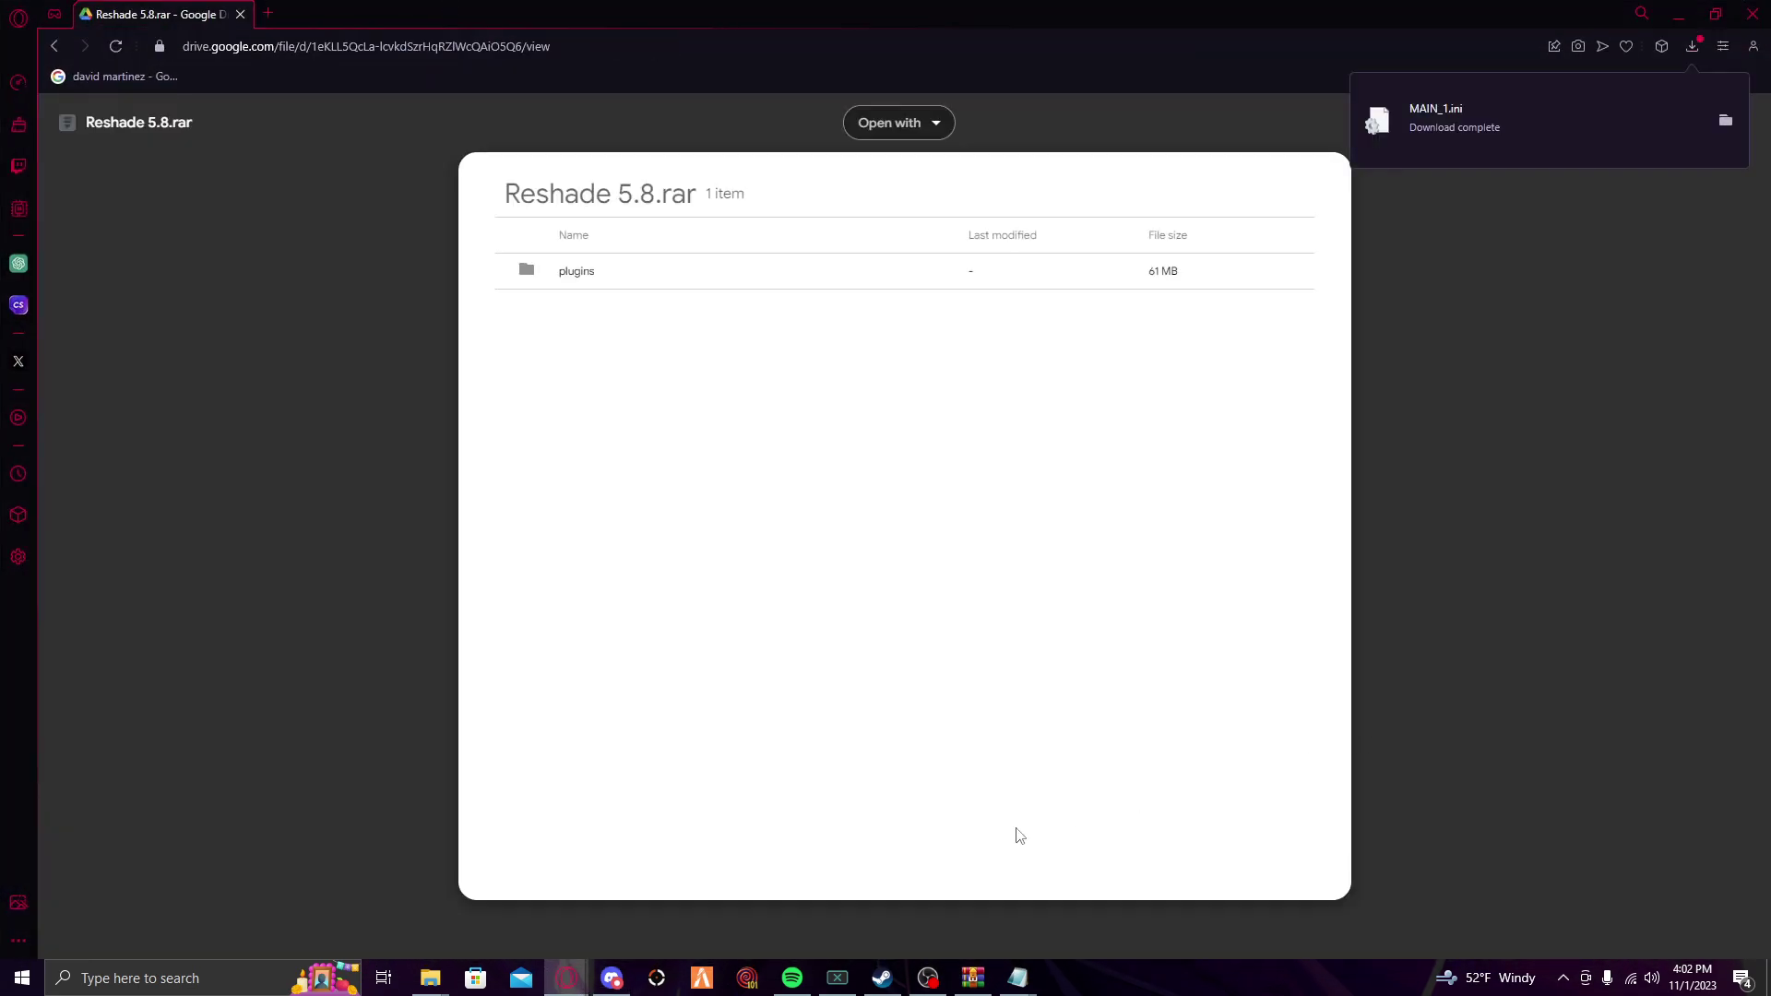
Watch the preview clip full screen, then exit full-screen playback.
{"action": "left_click", "coordinate": [612, 978]}
{"action": "left_click", "coordinate": [843, 590]}
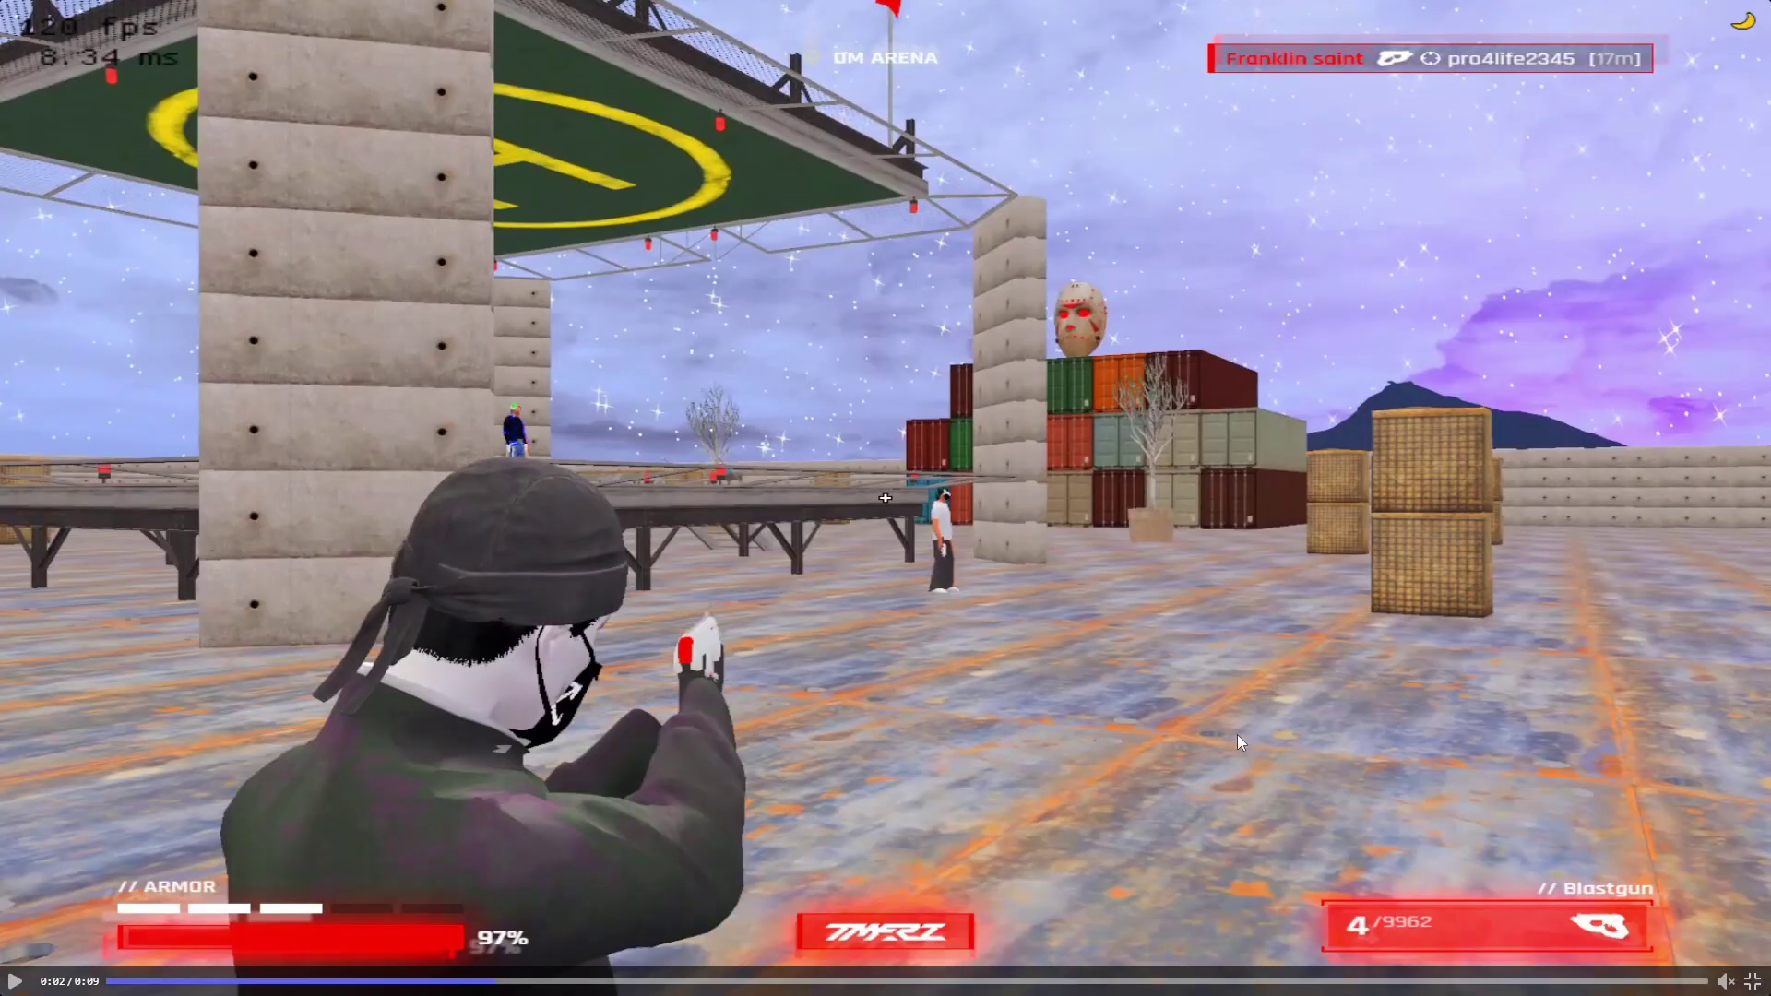
{"action": "left_click", "coordinate": [1752, 982]}
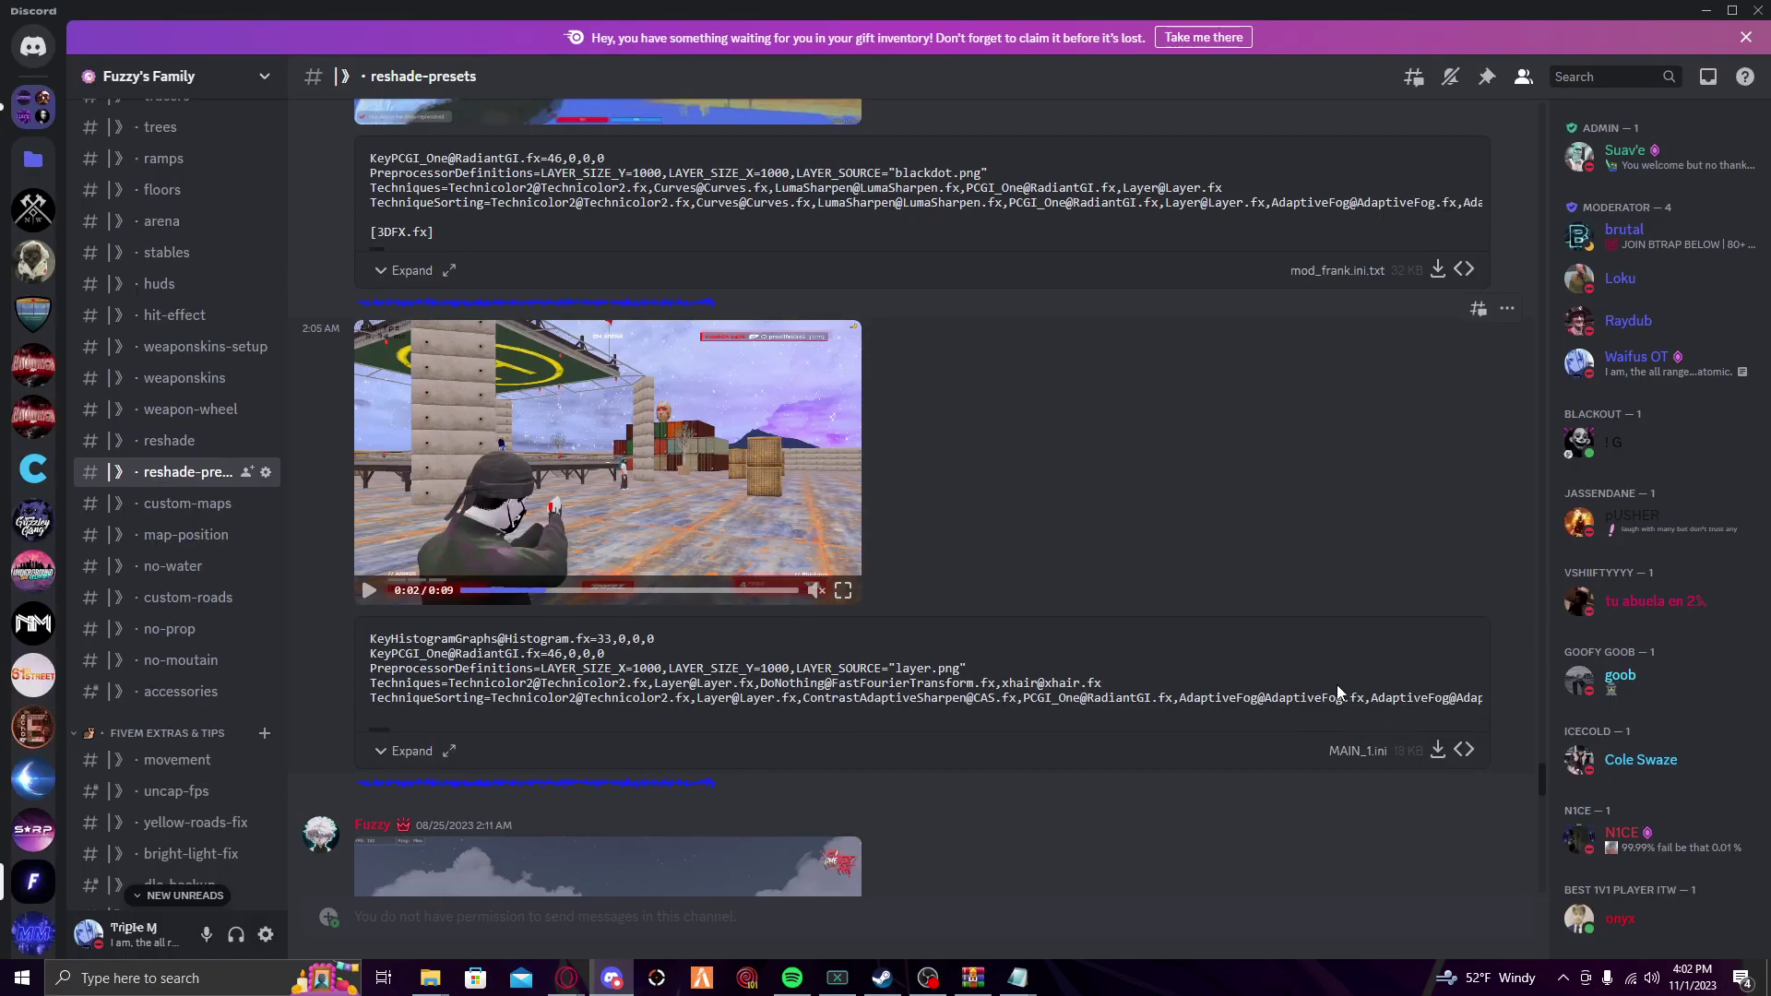
Open #crosshairs, save the crosshair image to the Desktop as Layer.png, and minimize the browser.
{"action": "scroll", "coordinate": [167, 370], "scroll_direction": "up", "scroll_amount": 5}
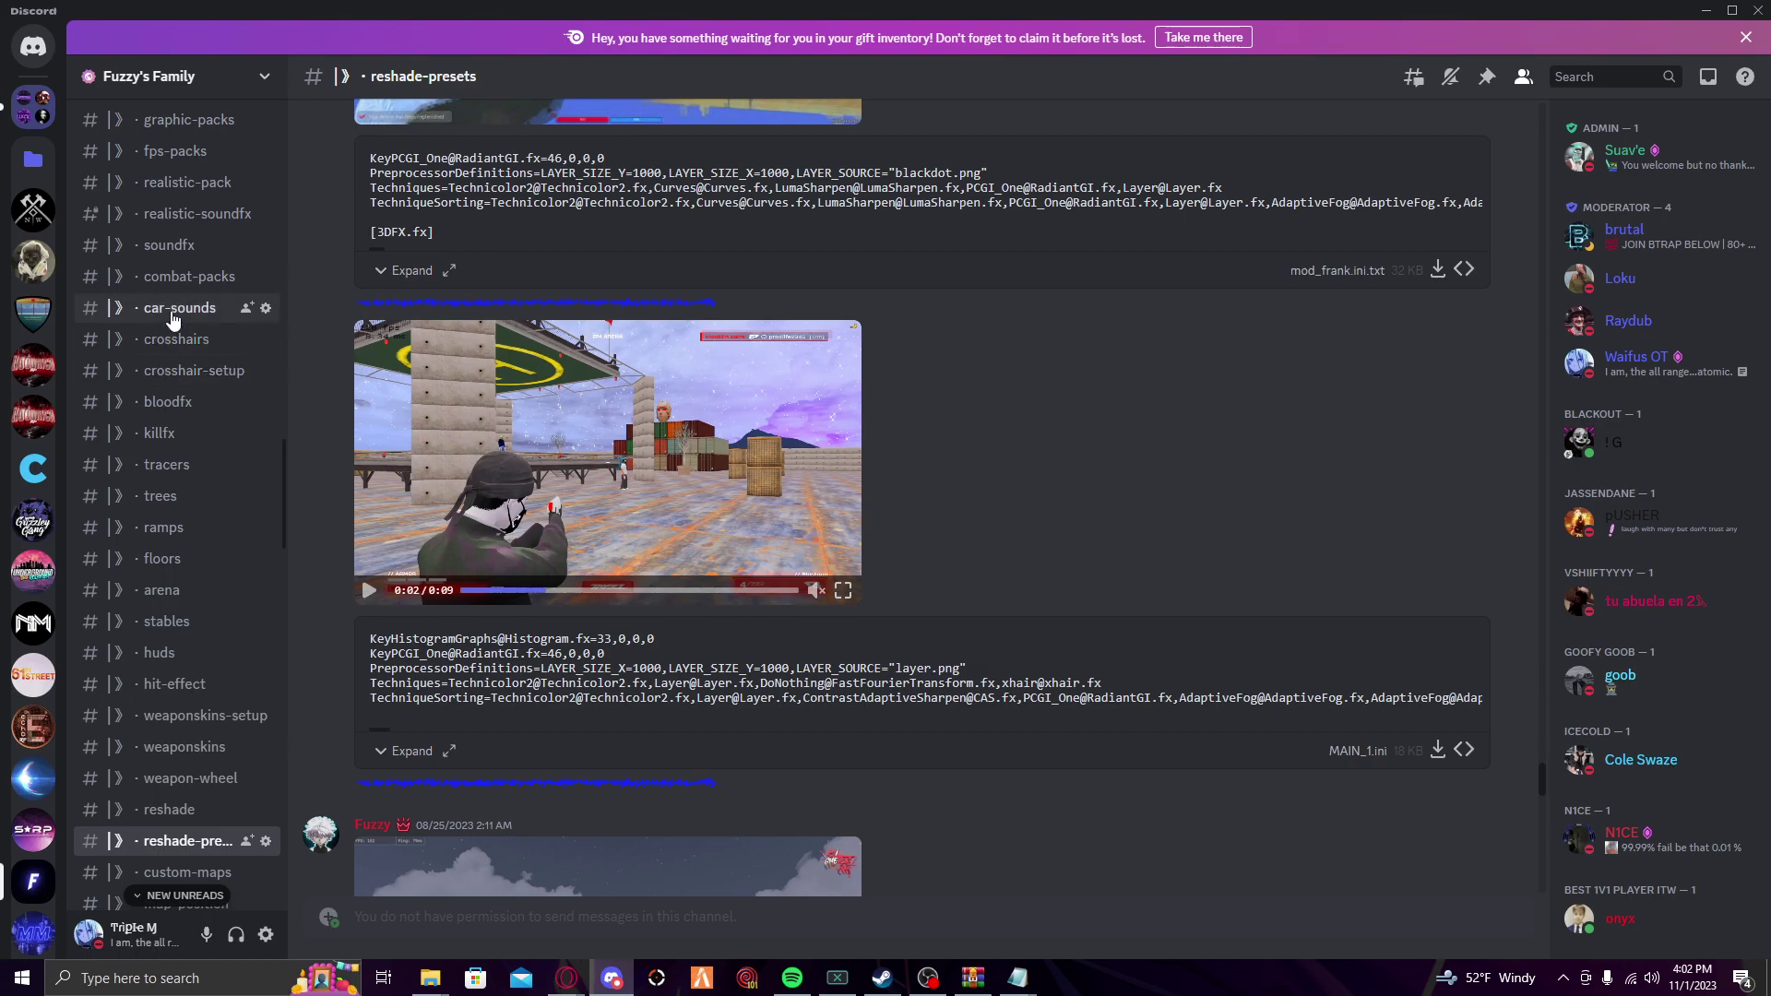
{"action": "left_click", "coordinate": [175, 340]}
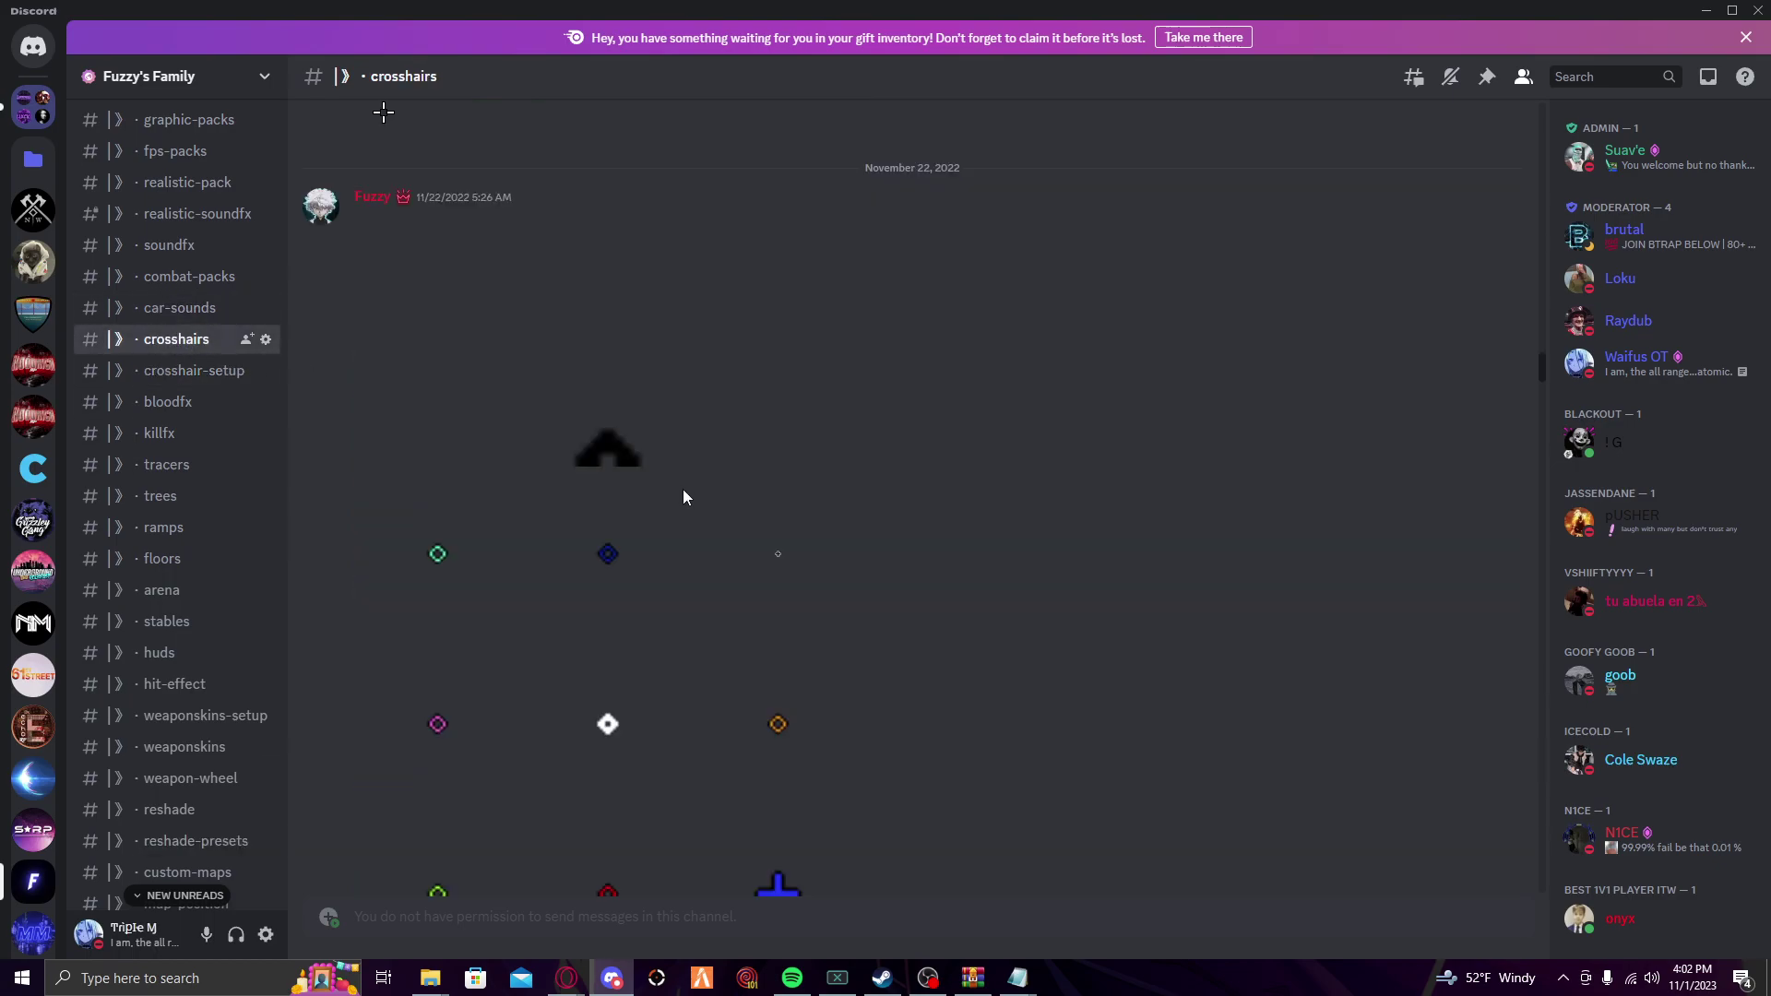
{"action": "key", "text": "Print"}
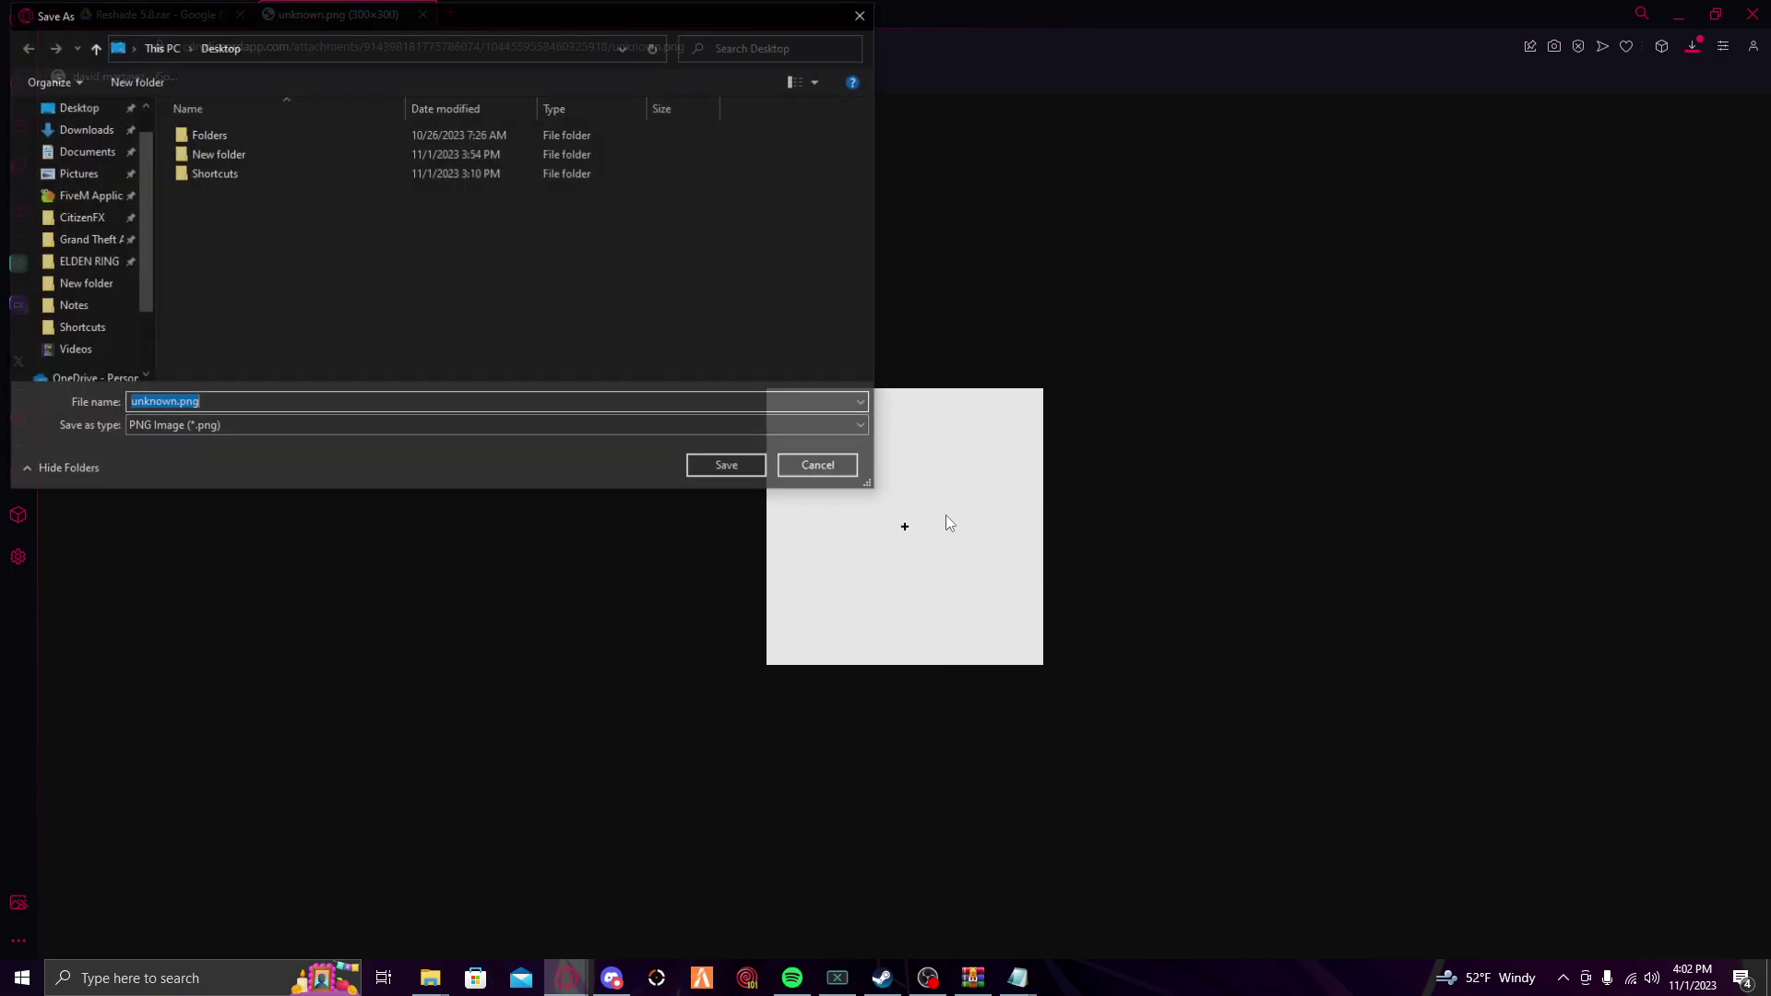
{"action": "type", "text": "Layer.p"}
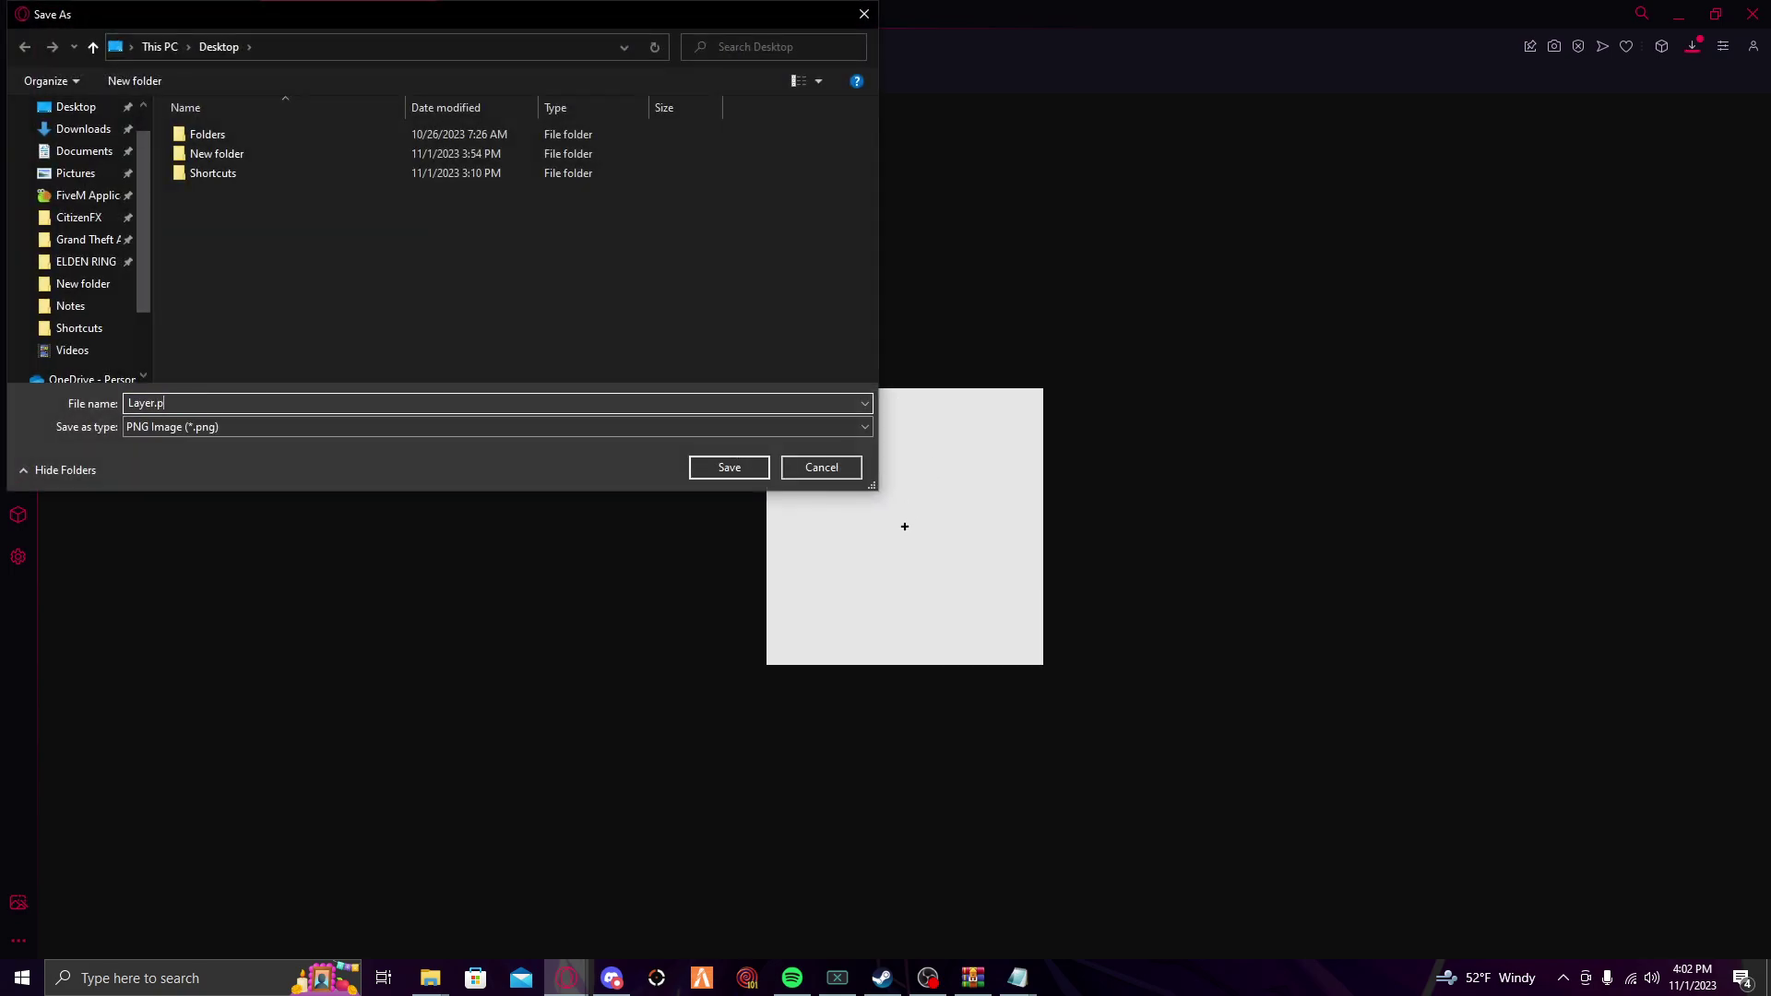
{"action": "type", "text": "ng"}
{"action": "left_click", "coordinate": [730, 458]}
{"action": "left_click", "coordinate": [1685, 13]}
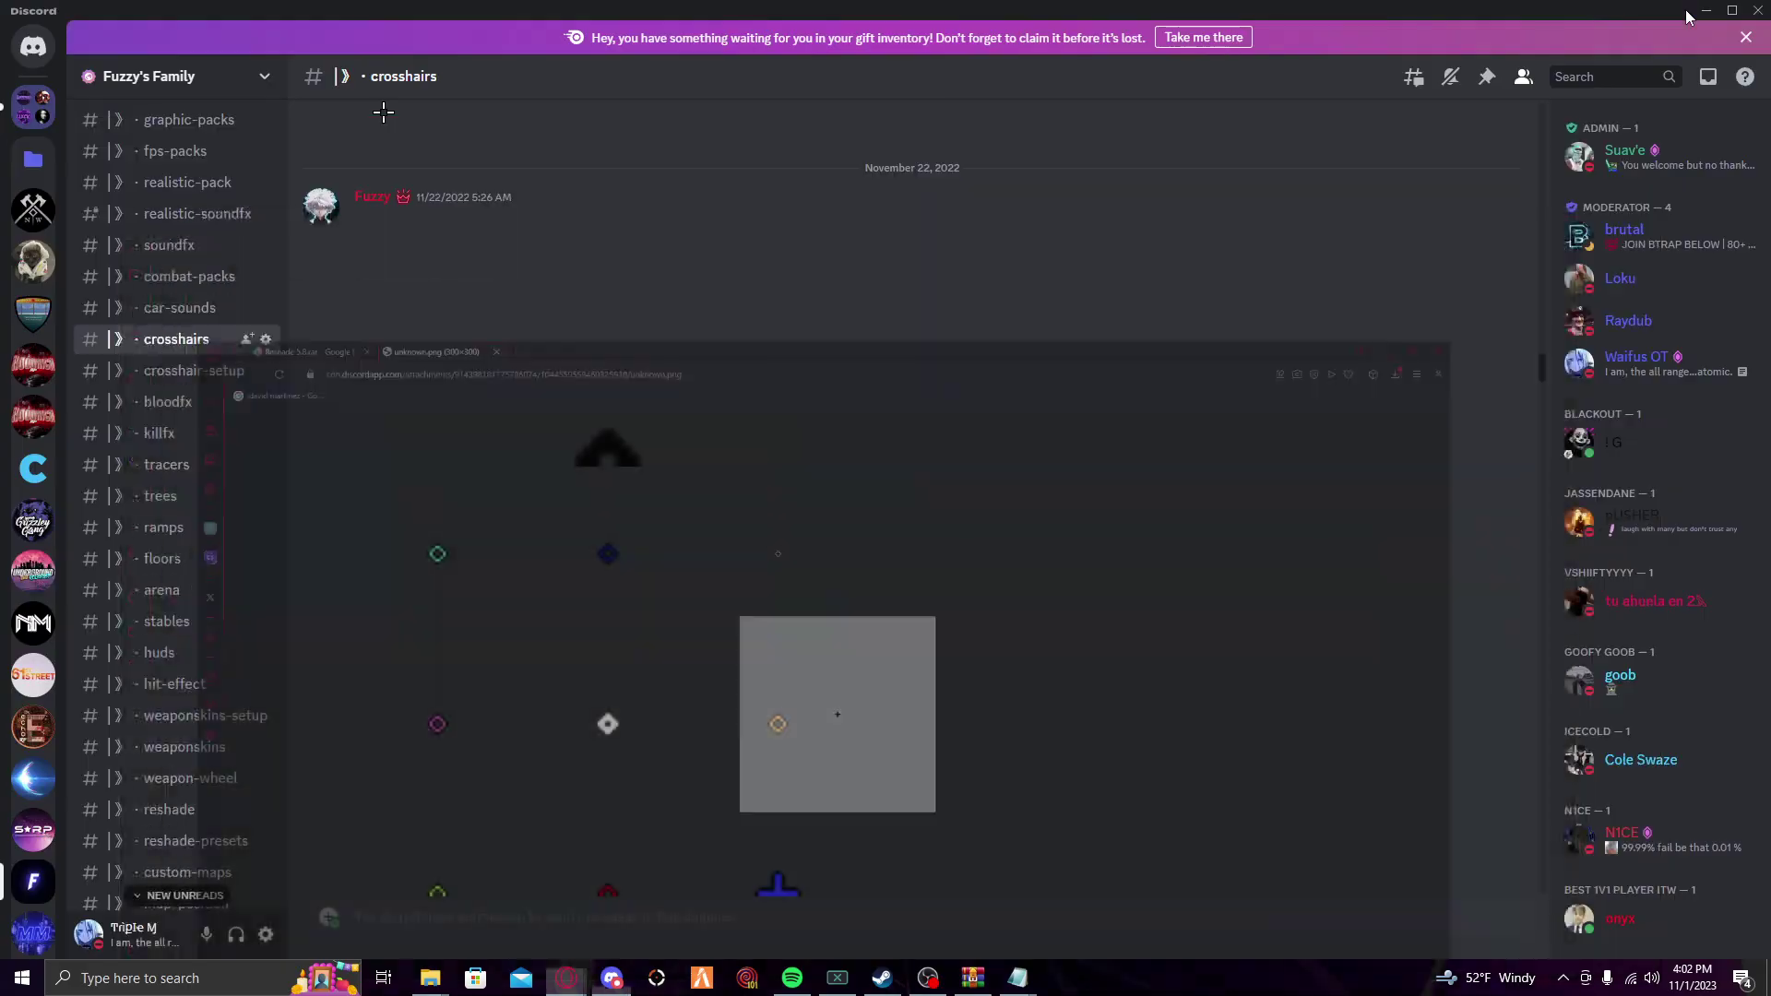
Move MAIN_1.ini from Downloads into the plugins\Reshade folder.
{"action": "left_click", "coordinate": [1696, 10]}
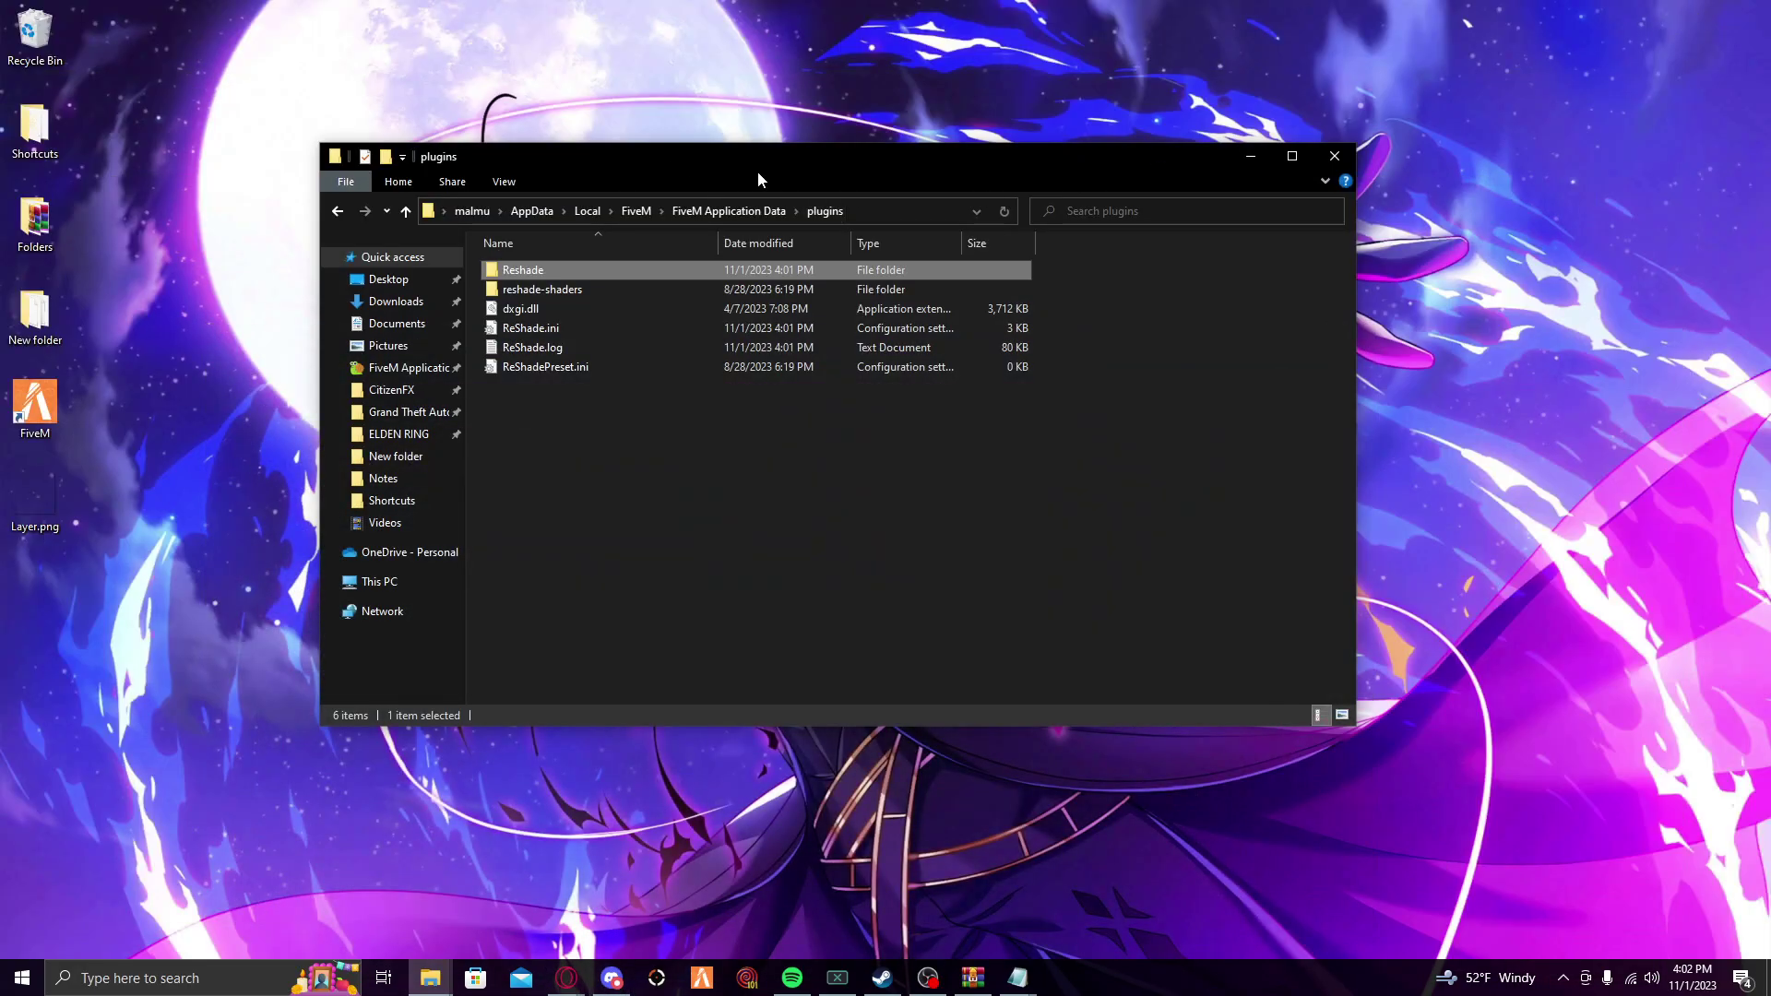
{"action": "left_click_drag", "start_coordinate": [756, 169], "coordinate": [1003, 198]}
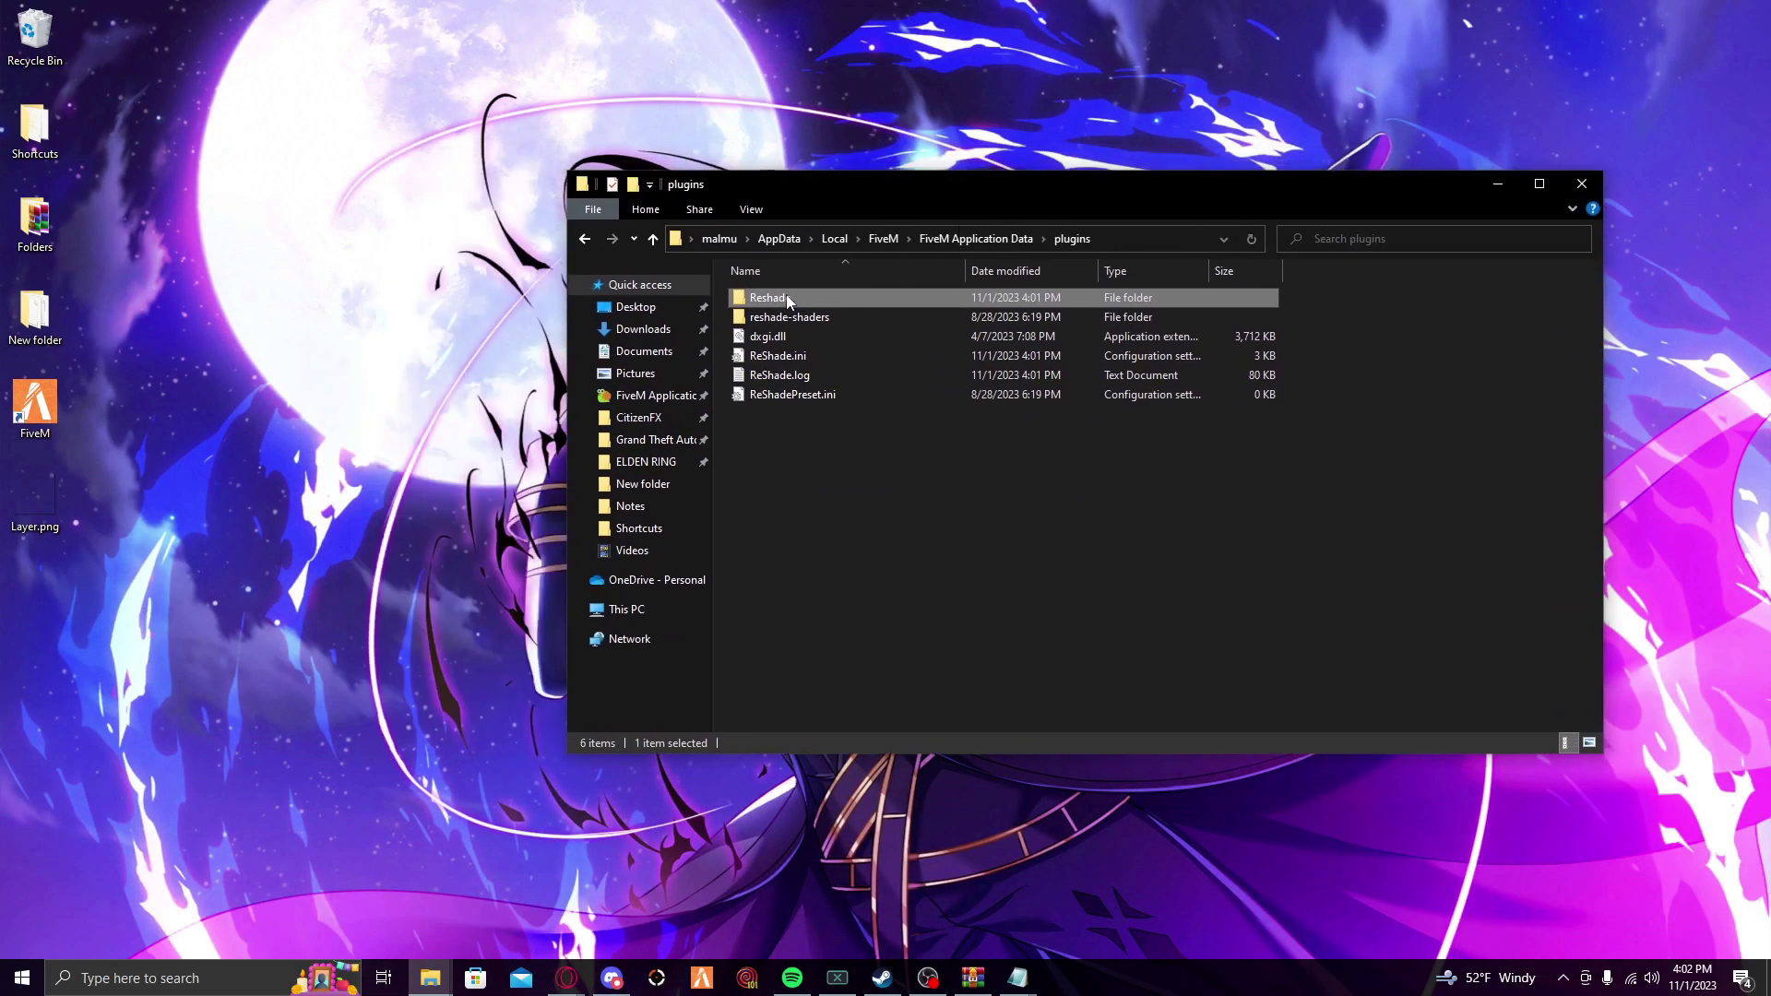
{"action": "double_click", "coordinate": [786, 298]}
{"action": "right_click", "coordinate": [666, 331]}
{"action": "left_click", "coordinate": [745, 371]}
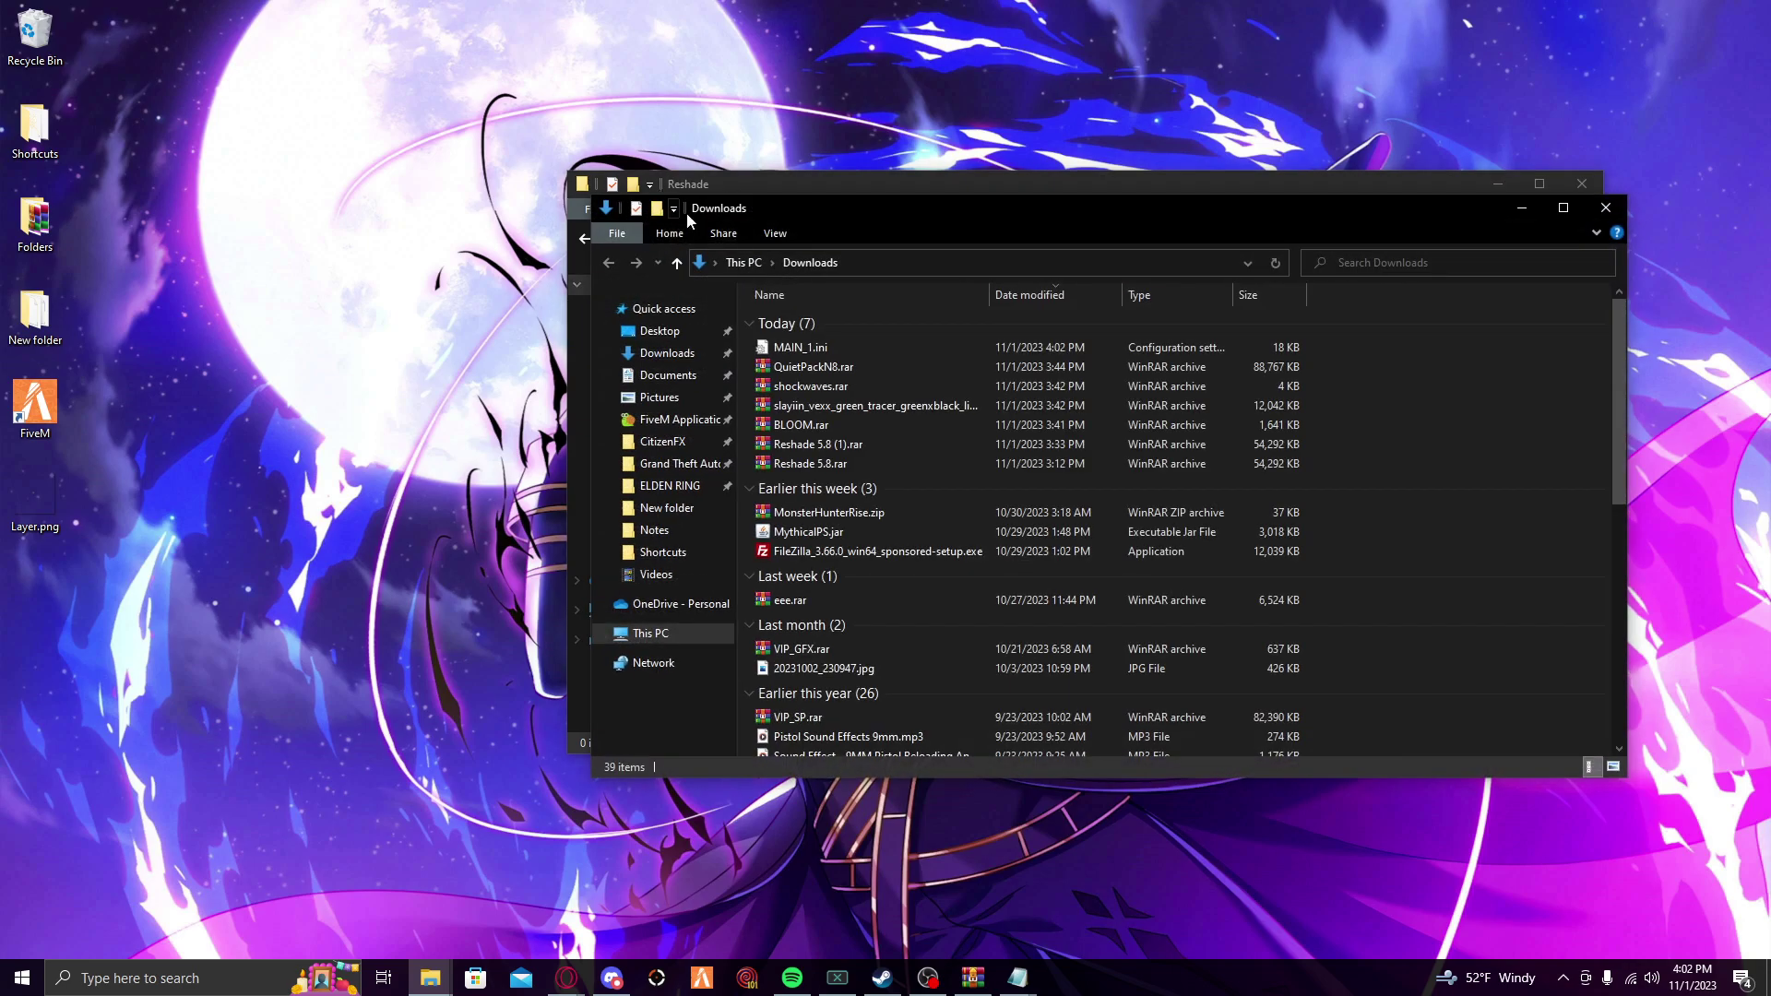
{"action": "left_click_drag", "start_coordinate": [738, 182], "coordinate": [389, 226]}
{"action": "left_click", "coordinate": [830, 189]}
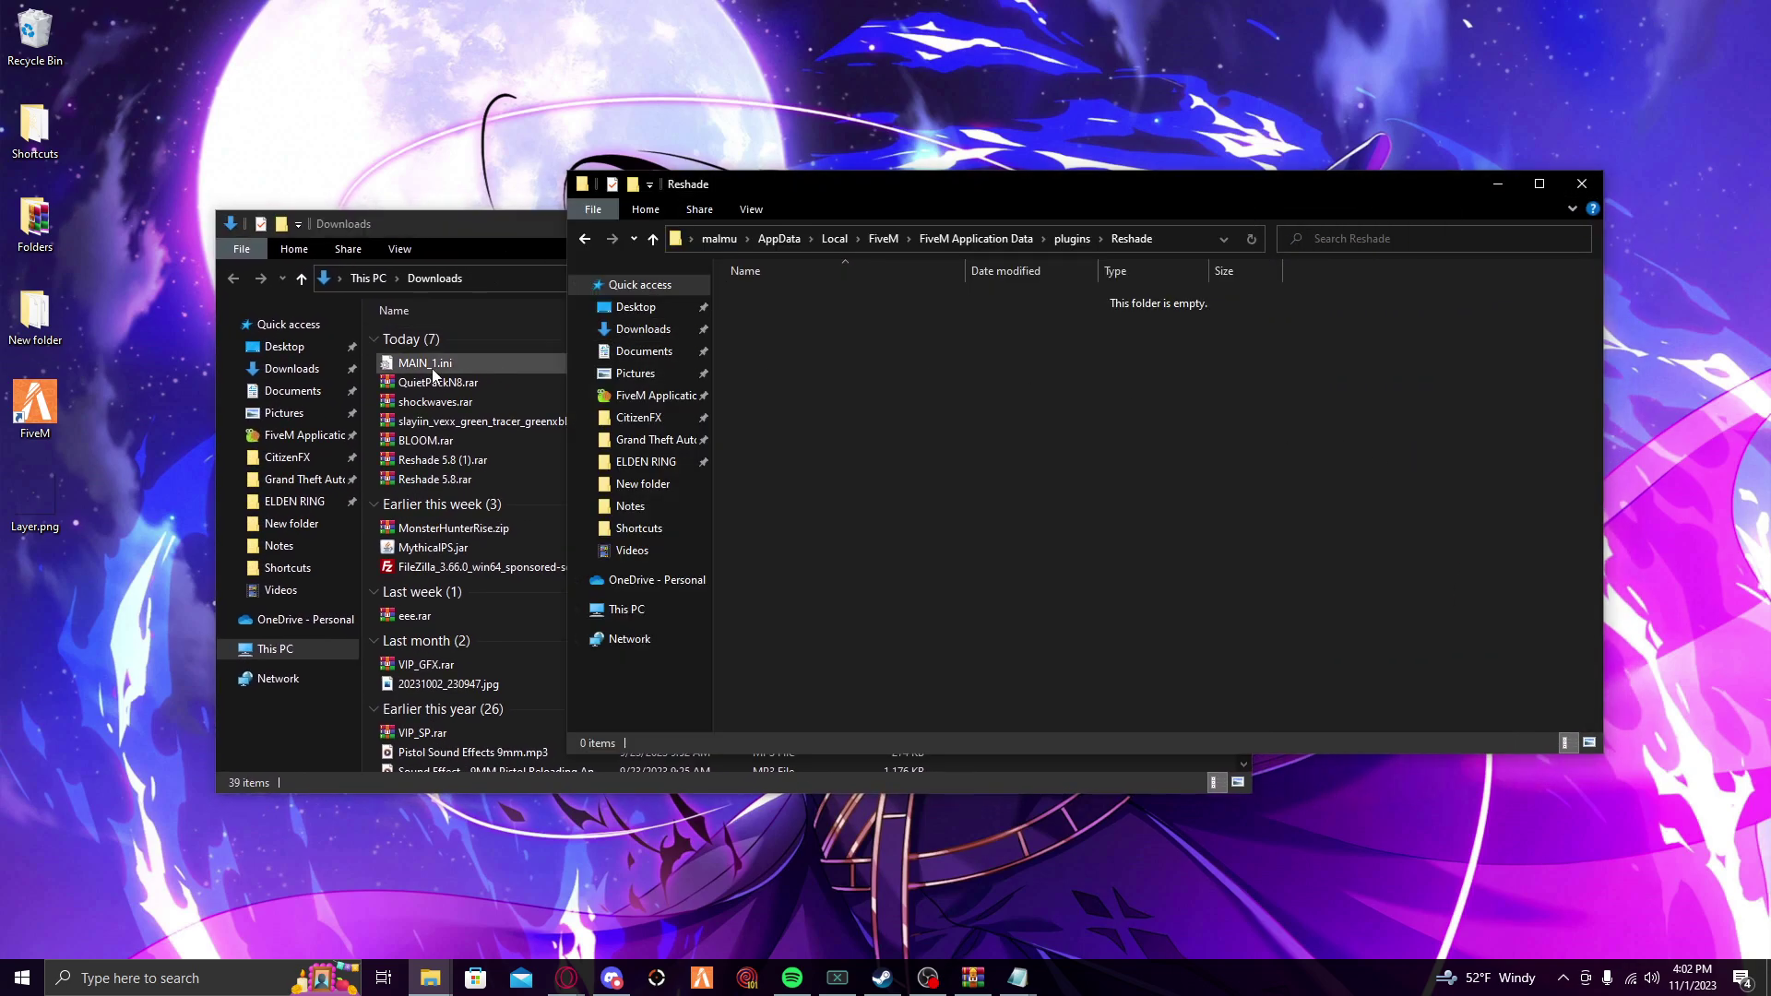
{"action": "left_click_drag", "start_coordinate": [434, 362], "coordinate": [824, 373]}
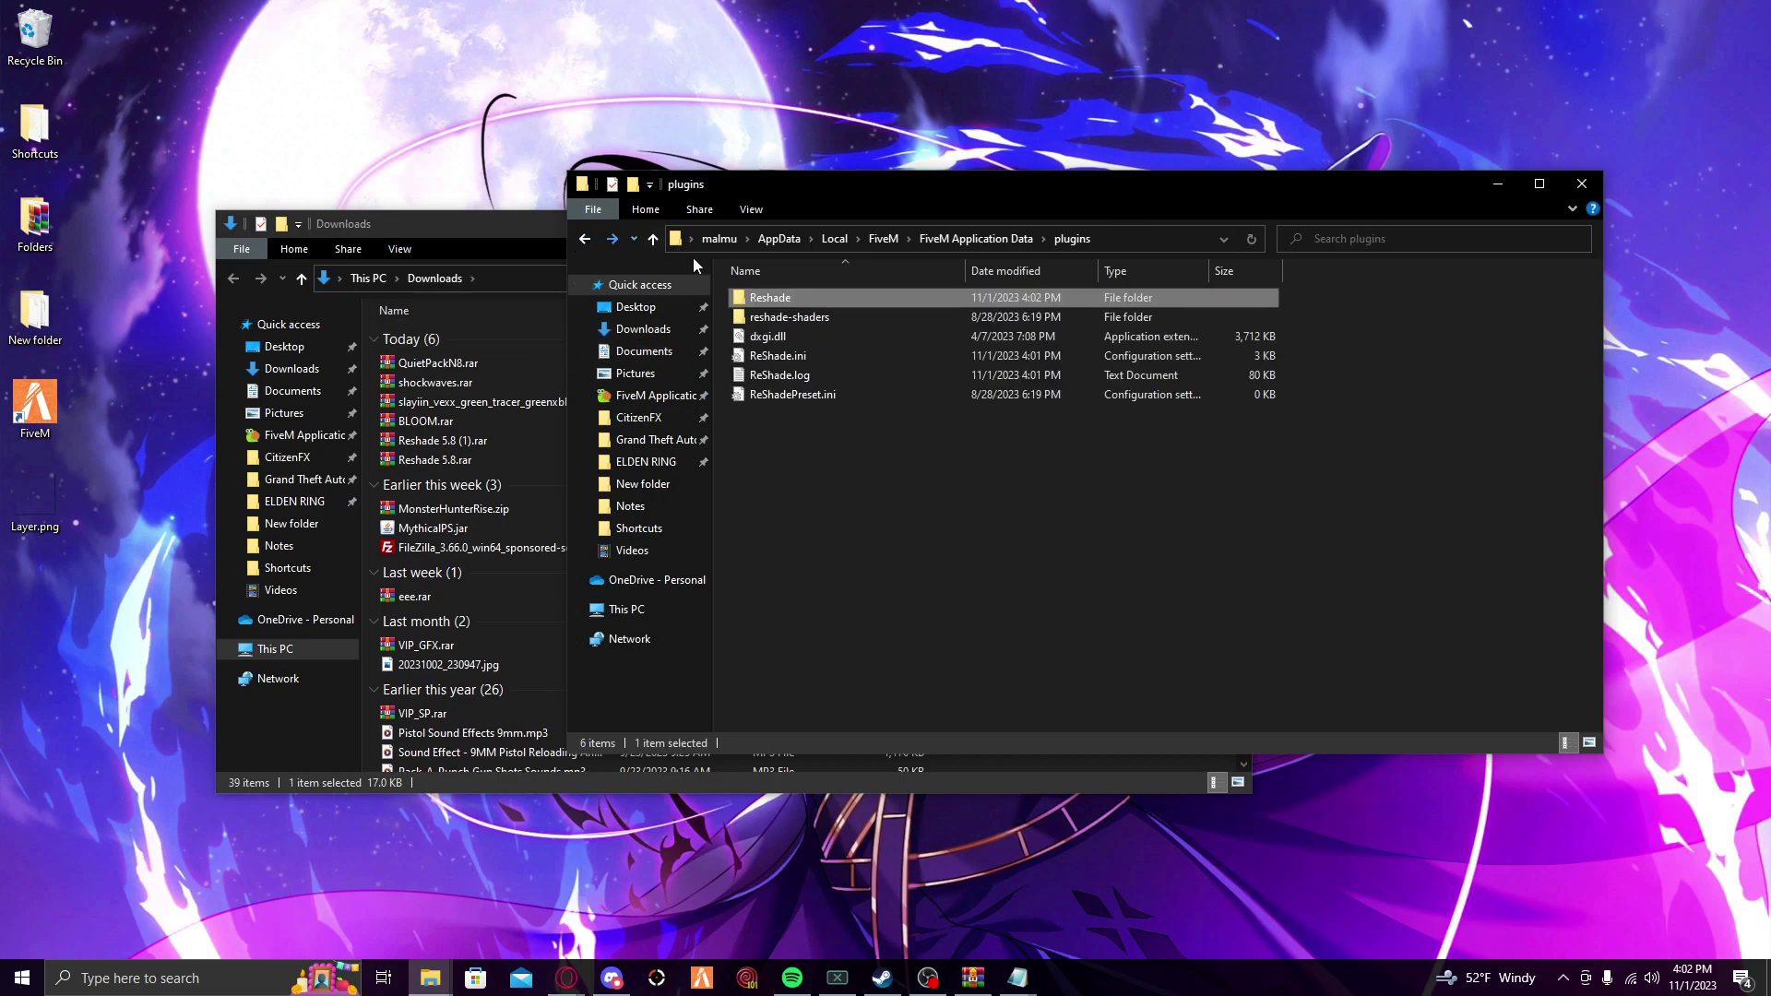
Replace Layer.png in reshade-shaders\Textures with the desktop crosshair, then launch FiveM.
{"action": "double_click", "coordinate": [801, 319]}
{"action": "double_click", "coordinate": [771, 313]}
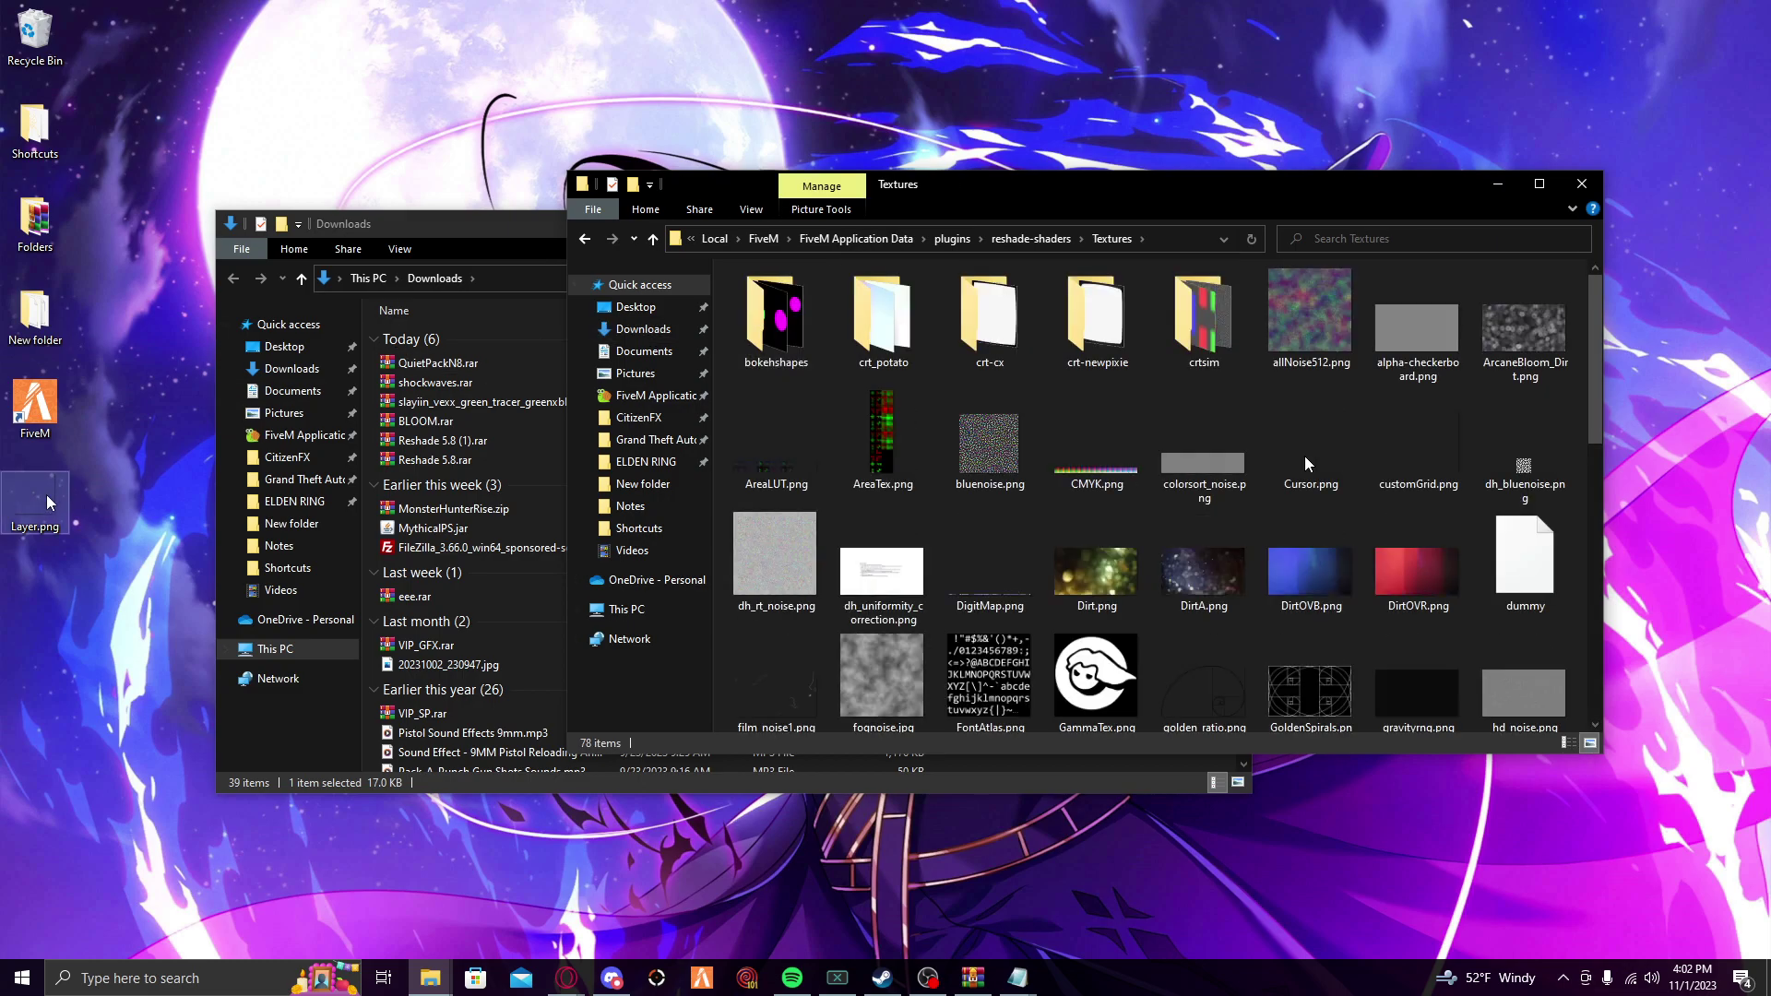
{"action": "left_click_drag", "start_coordinate": [49, 502], "coordinate": [970, 523]}
{"action": "left_click", "coordinate": [914, 341]}
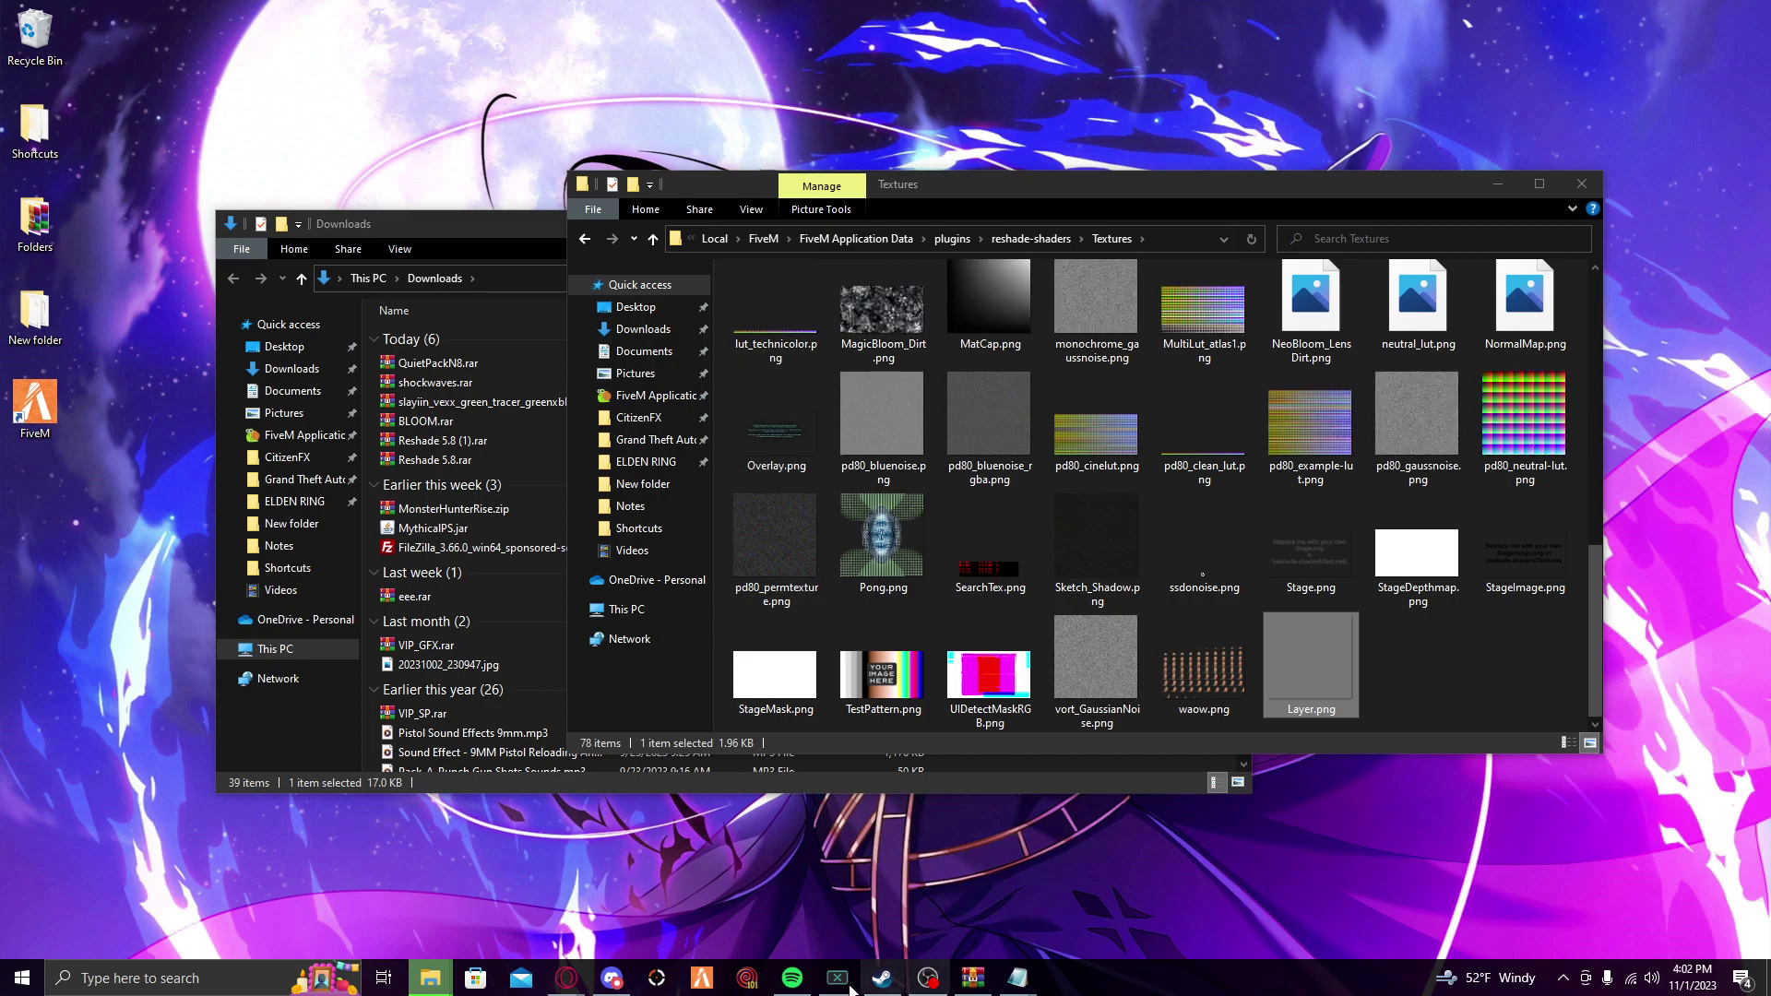
{"action": "left_click", "coordinate": [703, 980]}
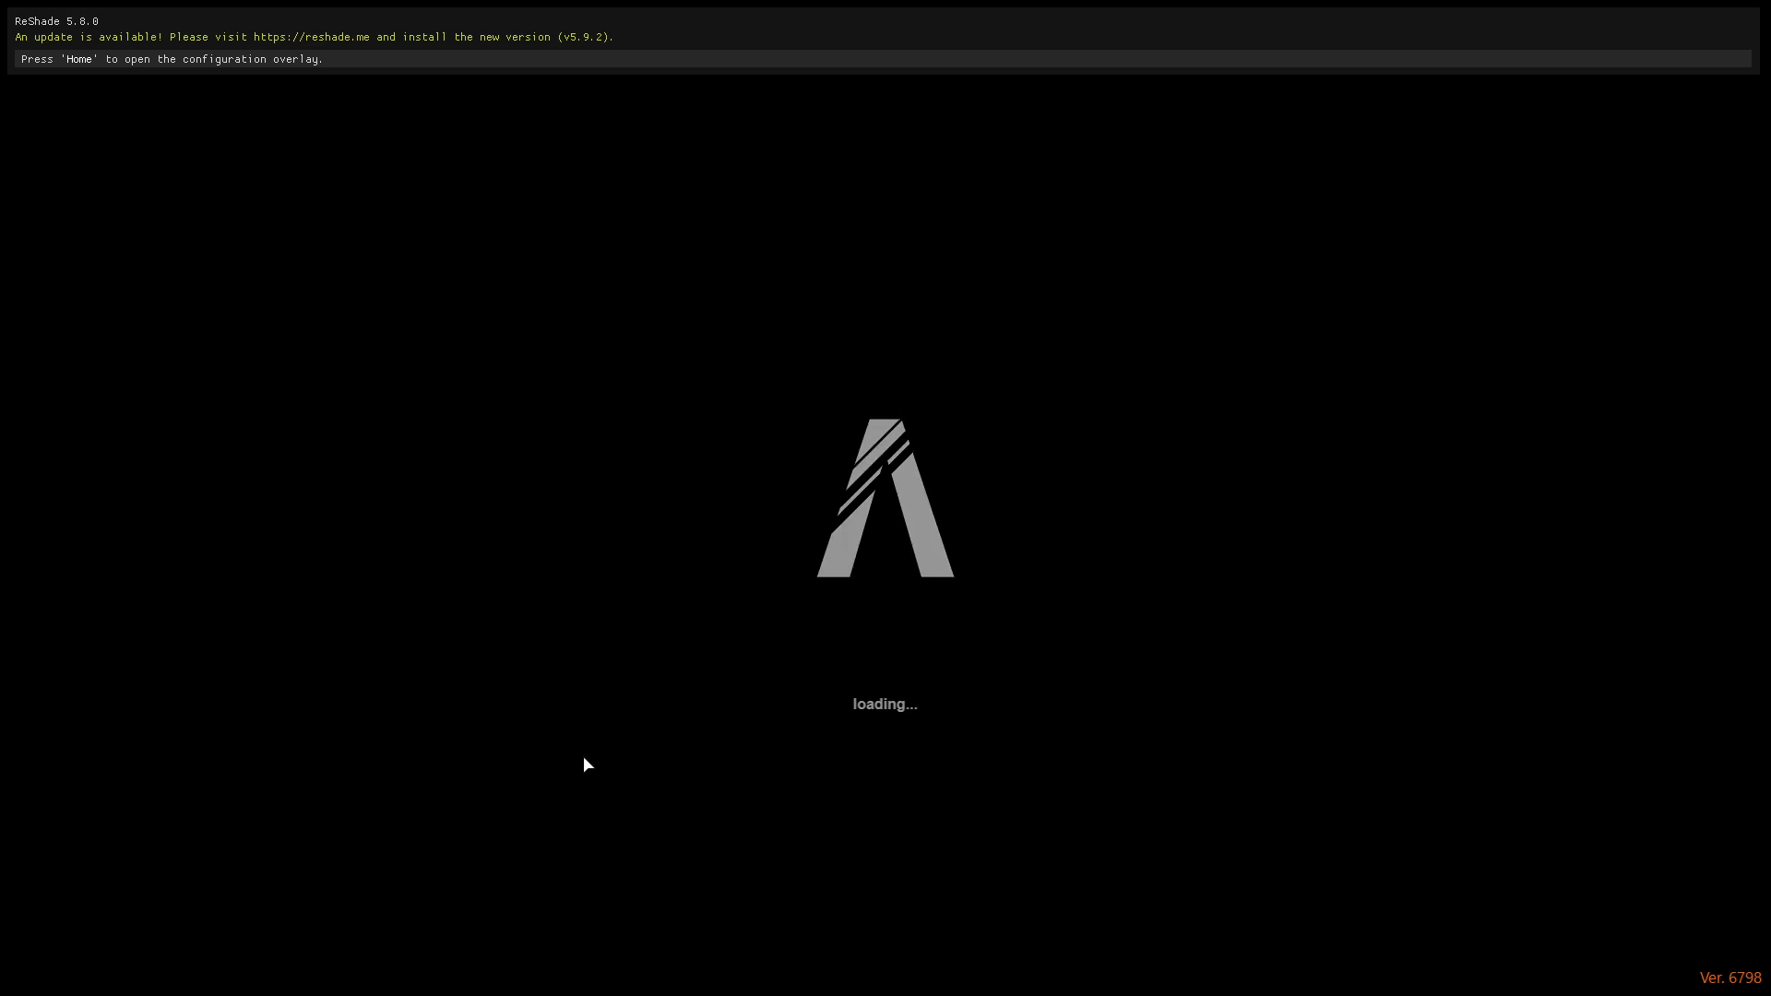
Load the MAIN_1.ini preset in the ReShade overlay.
{"action": "key", "text": "Home"}
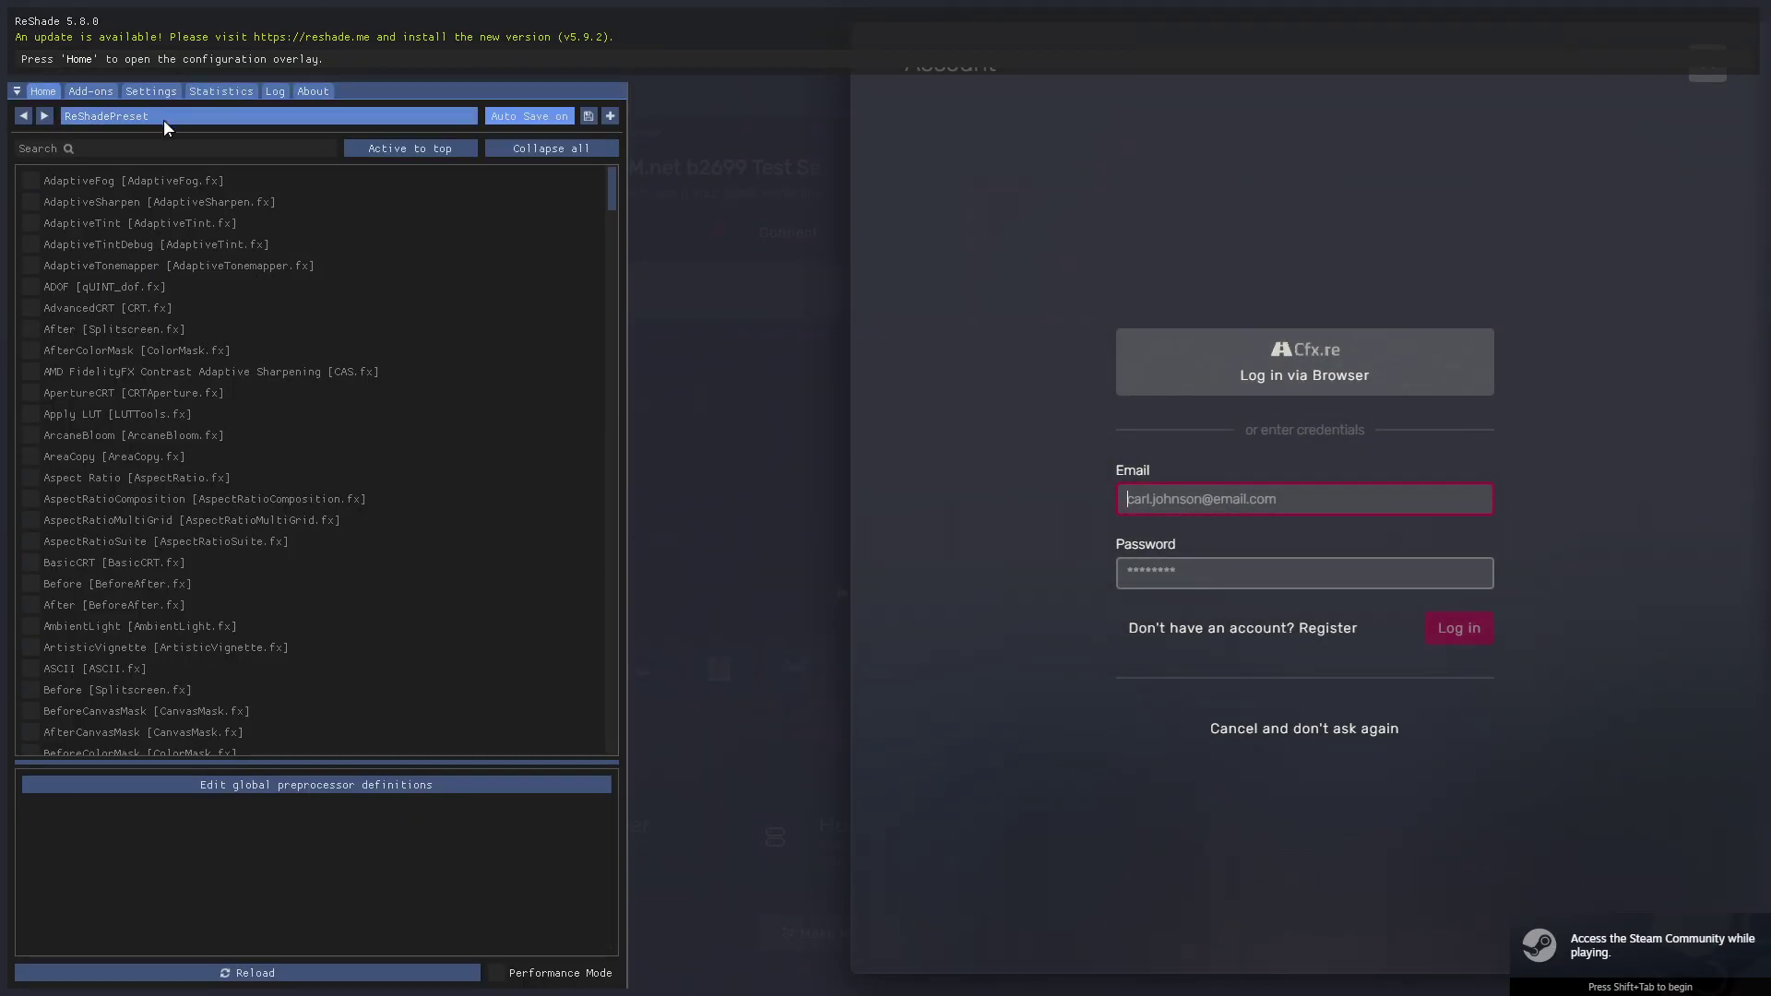
{"action": "left_click", "coordinate": [163, 116]}
{"action": "left_click", "coordinate": [126, 118]}
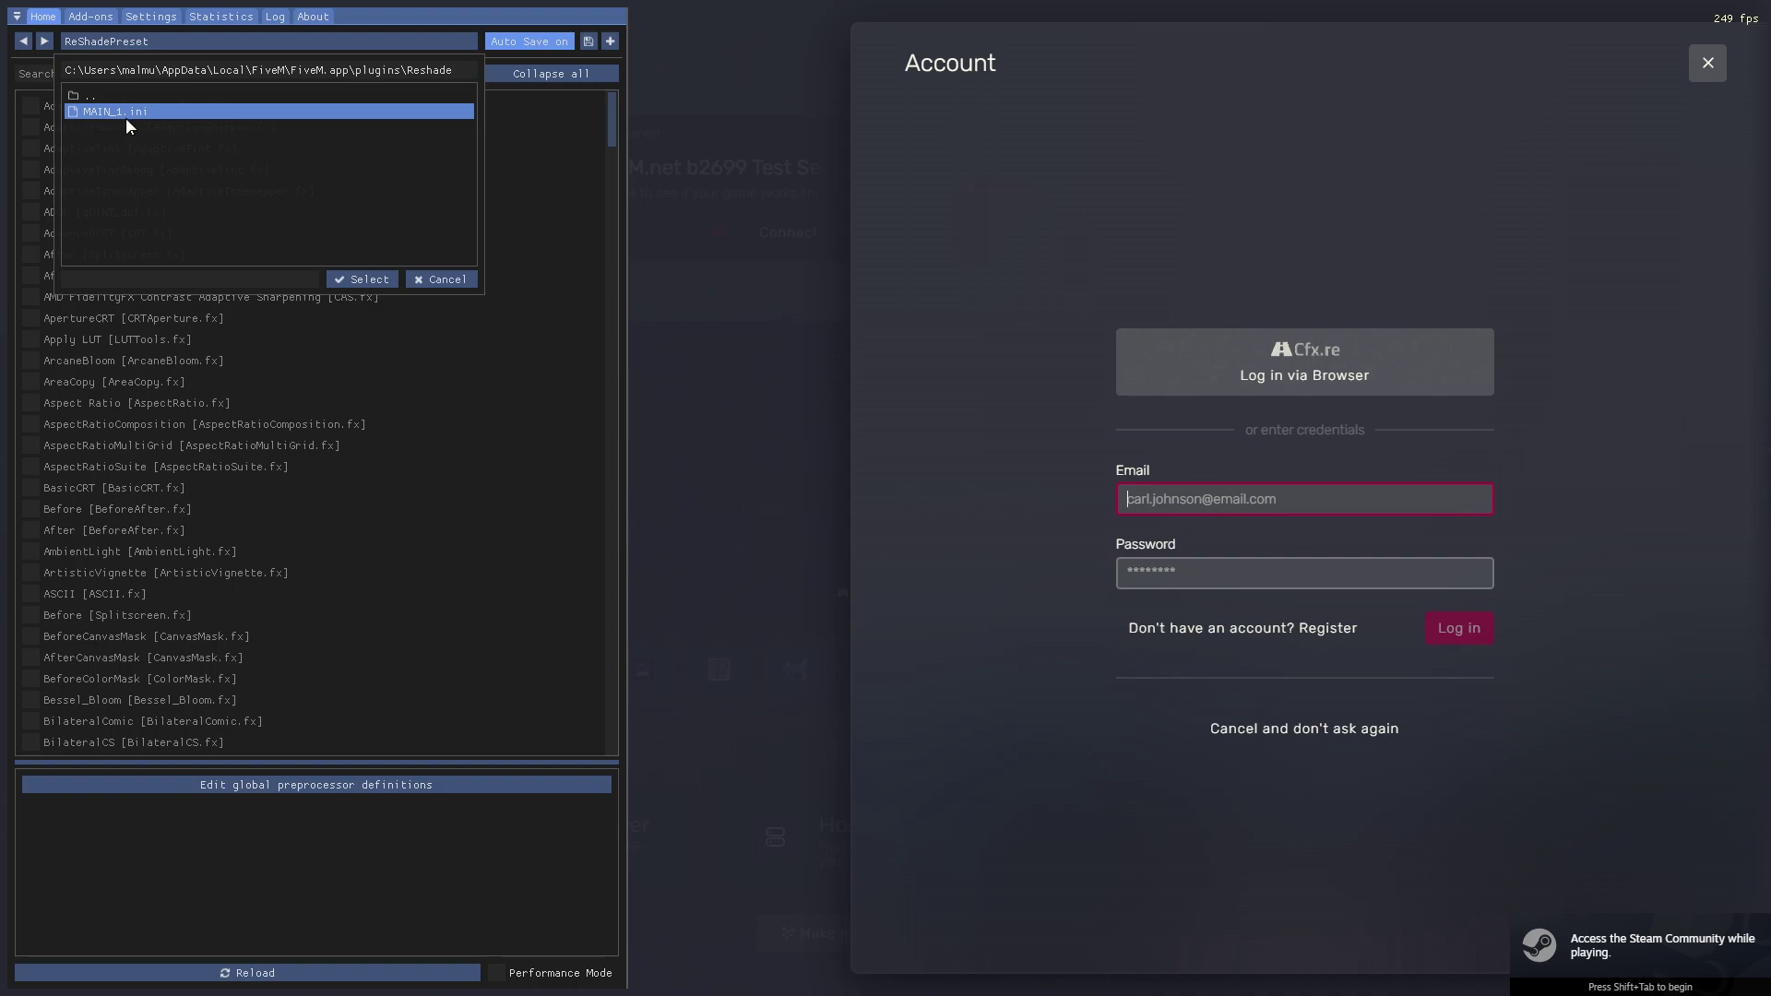
{"action": "type", "text": "MAIN_1.ini"}
{"action": "left_click", "coordinate": [367, 279]}
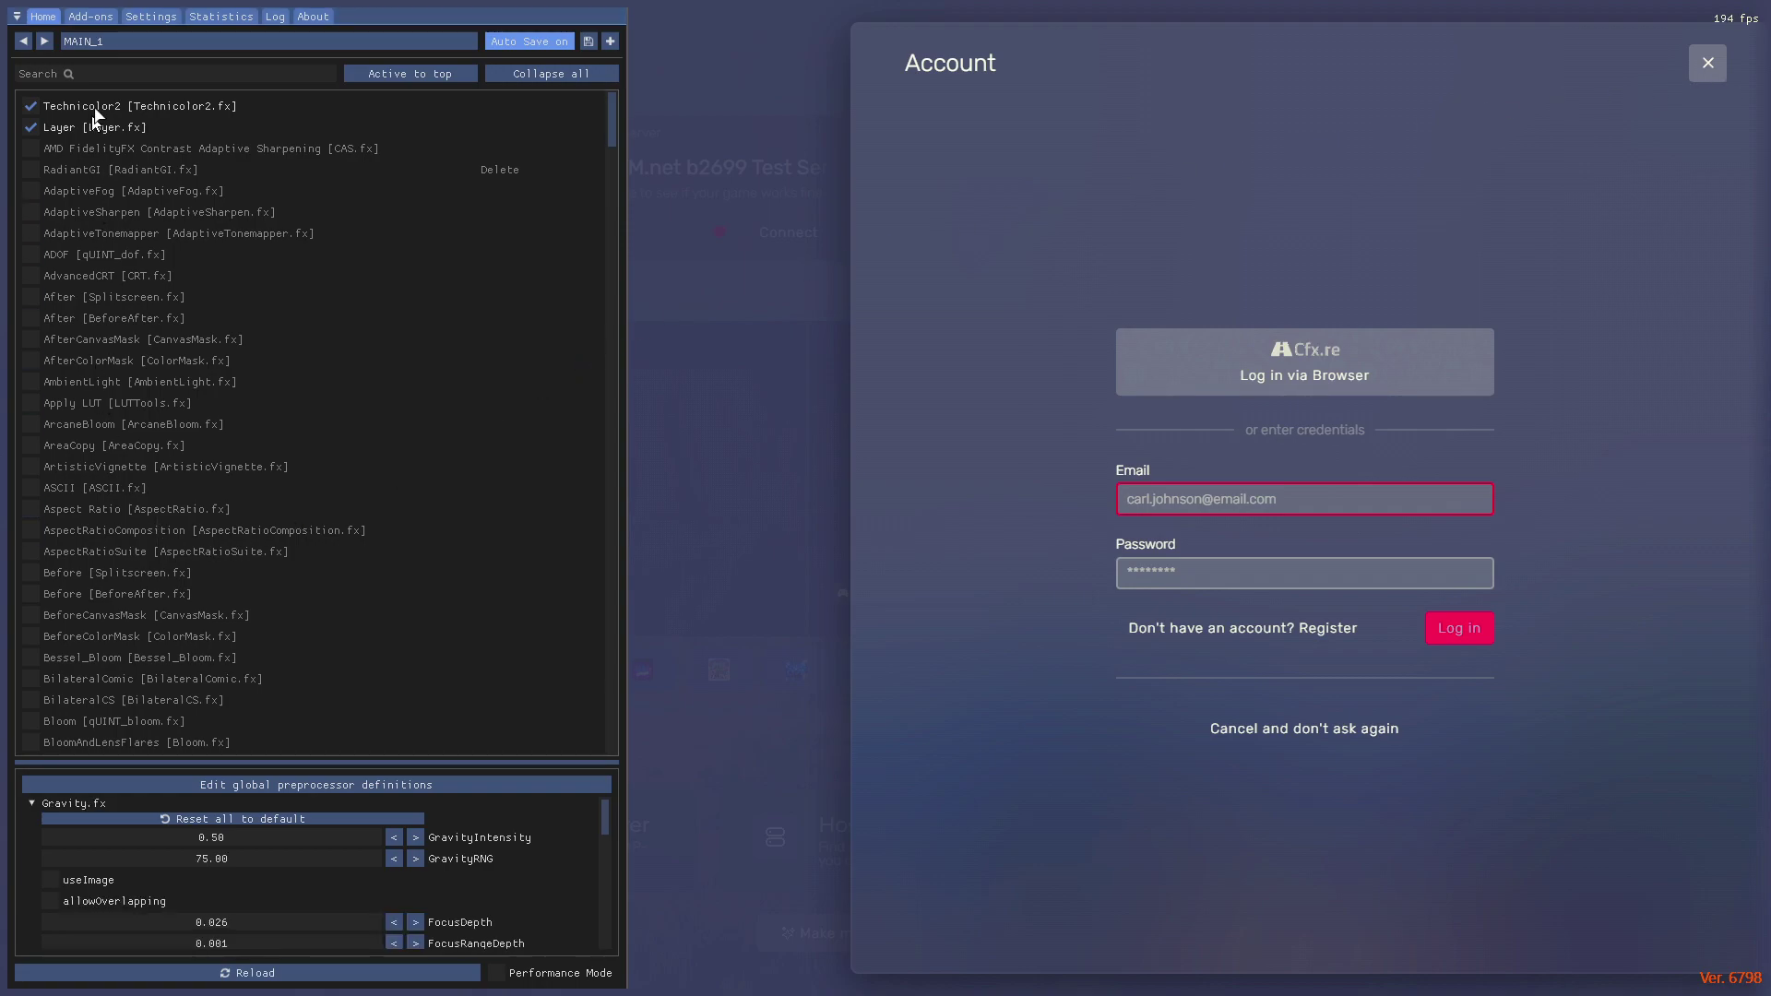
Reset Layer.fx to defaults and set LAYER_SIZE_X to 1920 and LAYER_SIZE_Y to 0.
{"action": "left_click", "coordinate": [126, 124]}
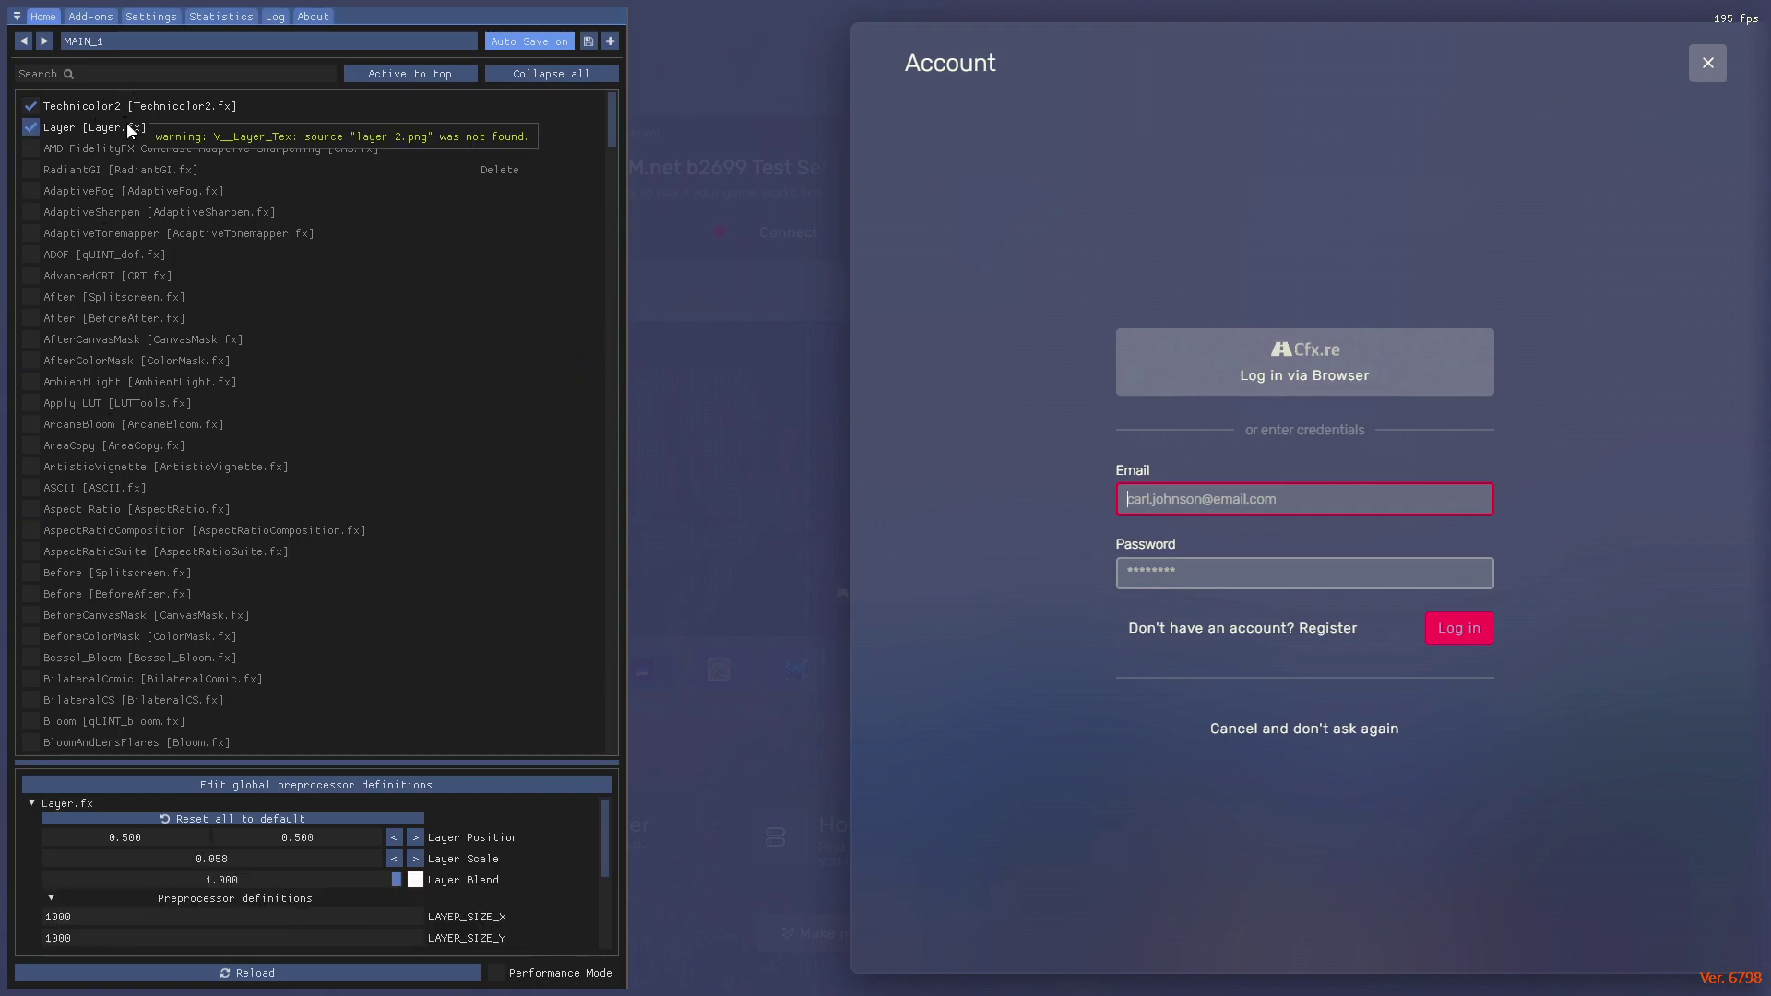
{"action": "left_click", "coordinate": [232, 818]}
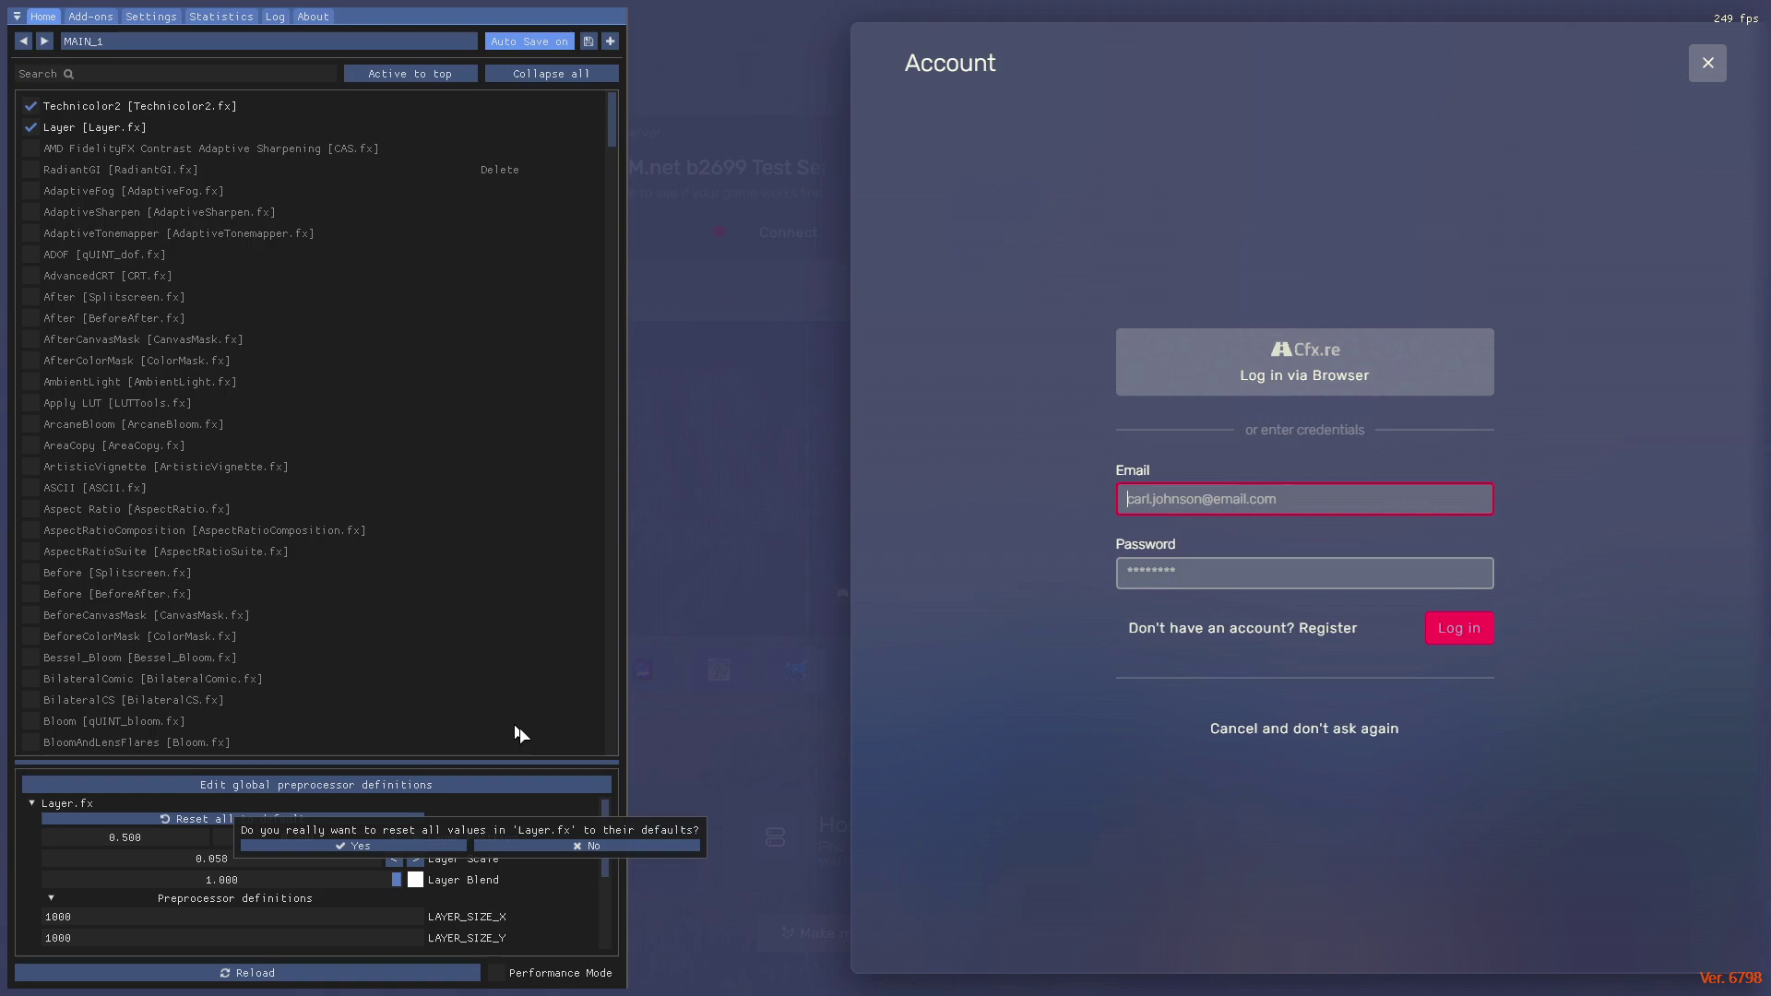
{"action": "left_click", "coordinate": [437, 853]}
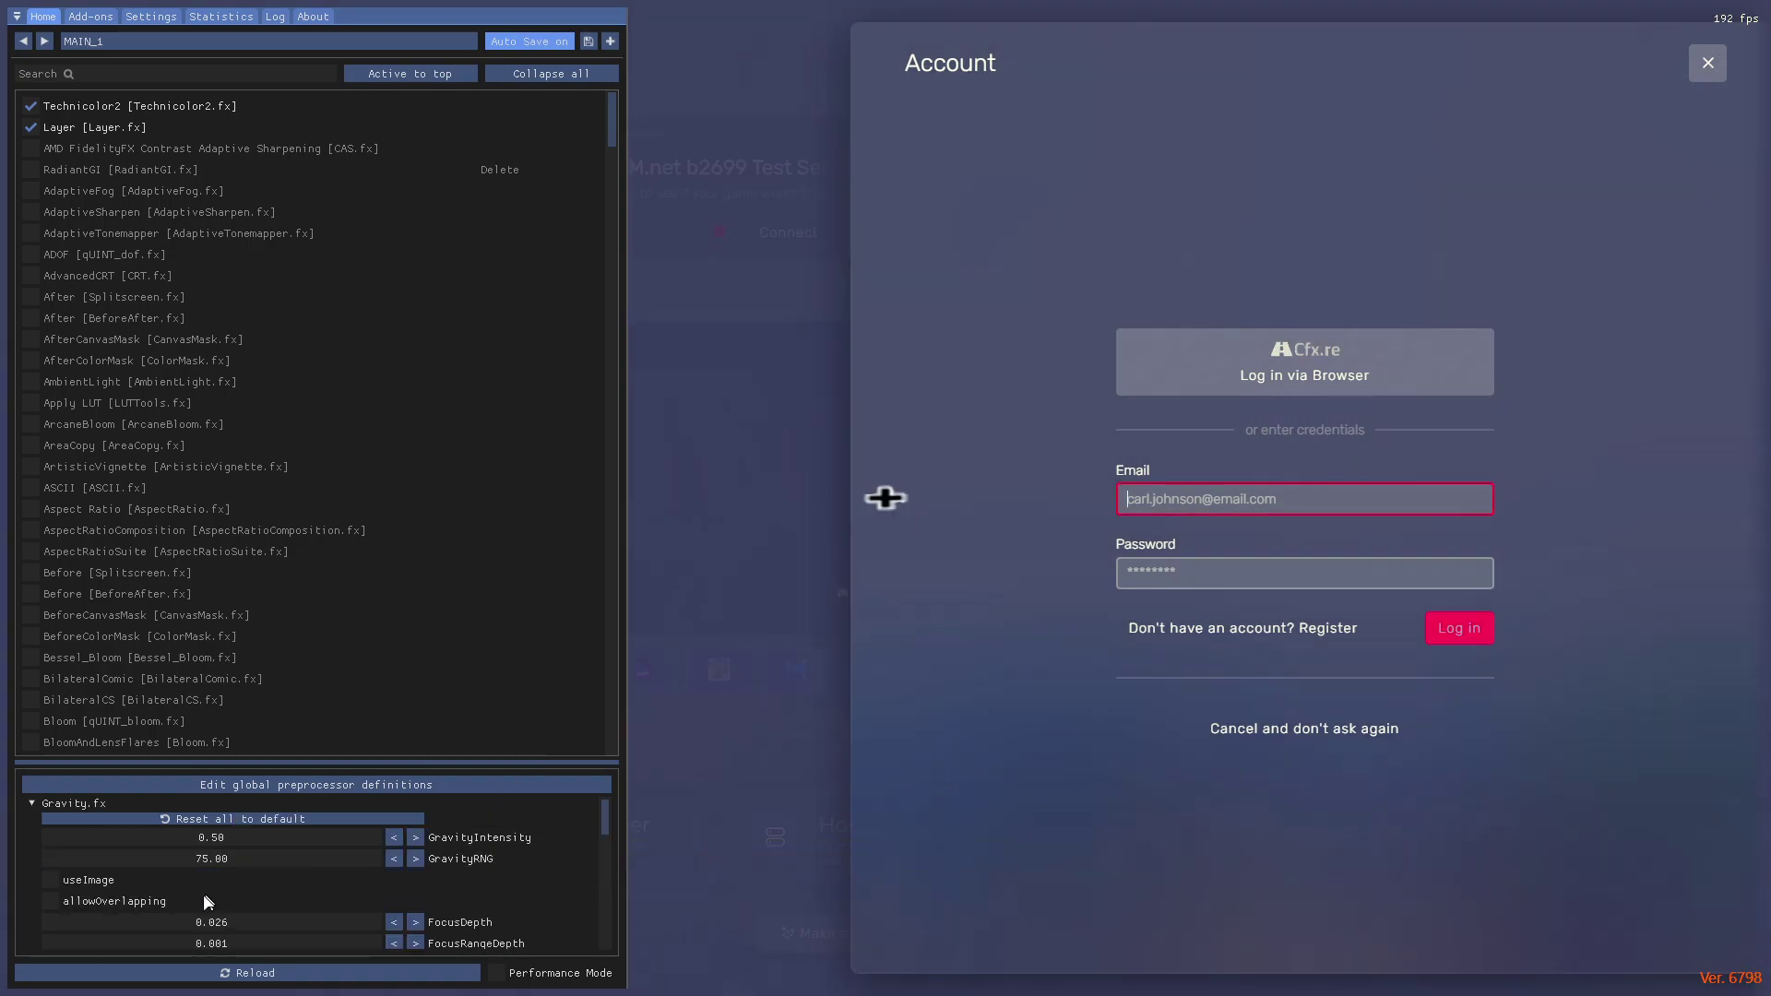
{"action": "left_click", "coordinate": [212, 894]}
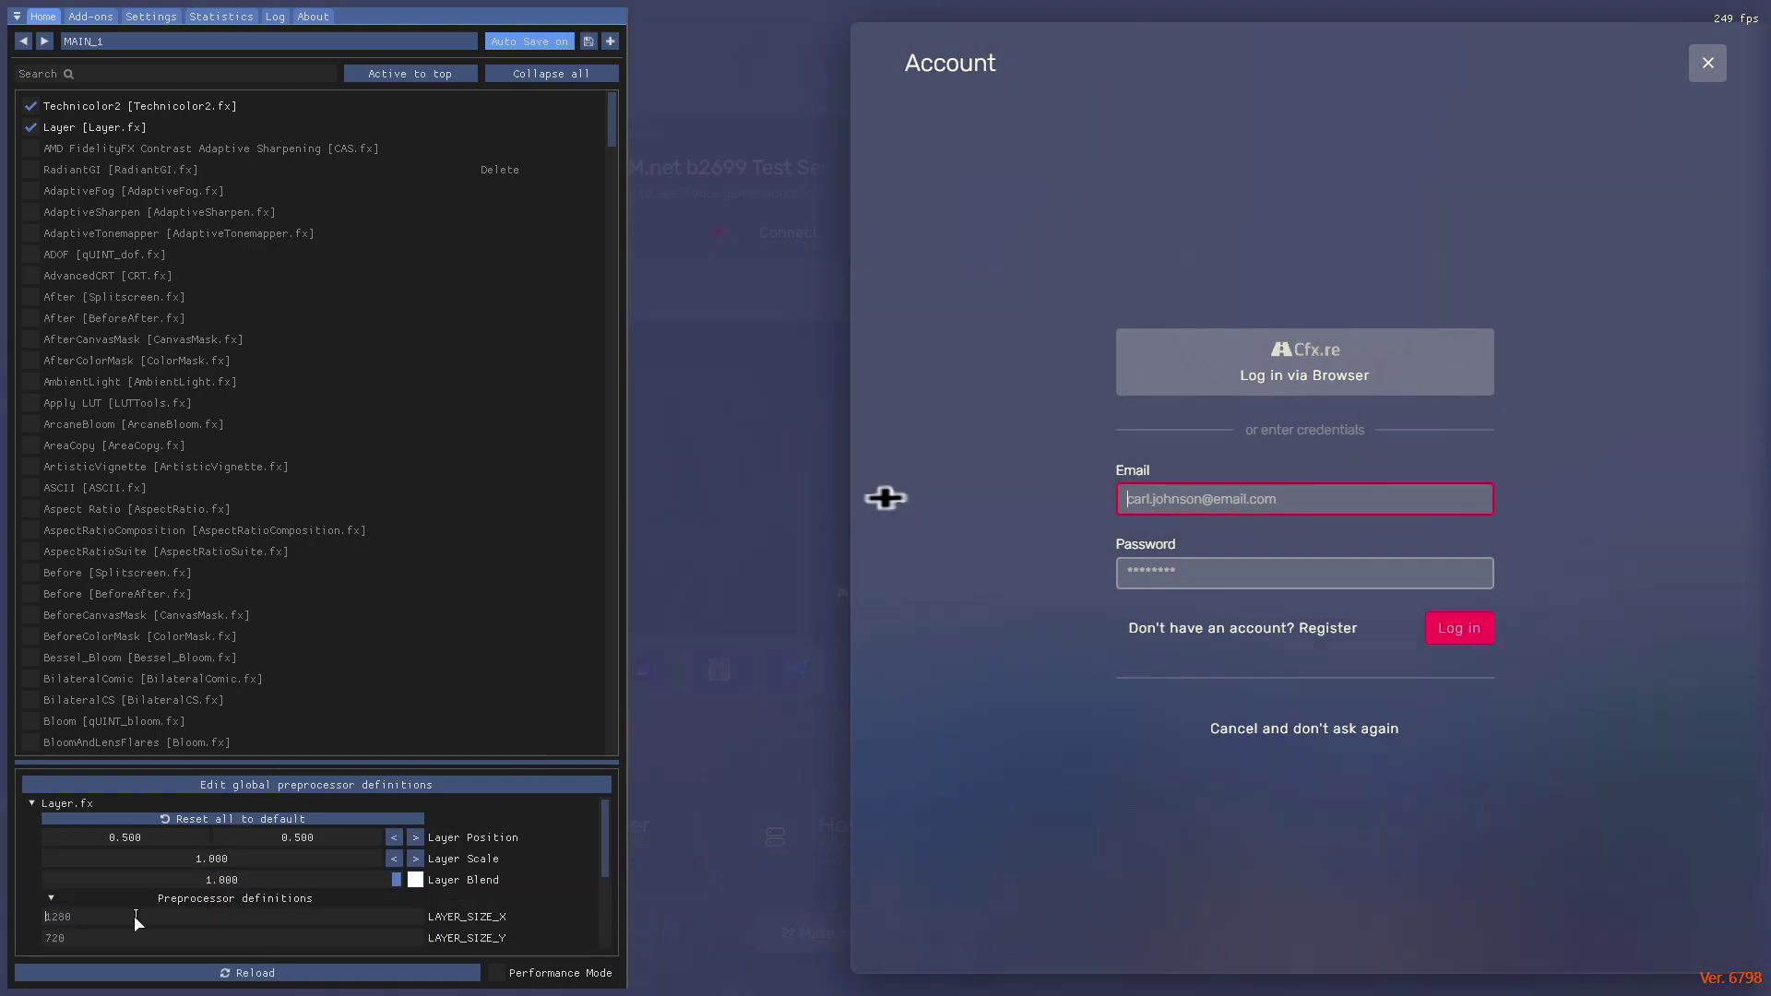
{"action": "type", "text": "1920"}
{"action": "key", "text": "Return"}
{"action": "type", "text": "00"}
{"action": "key", "text": "Return"}
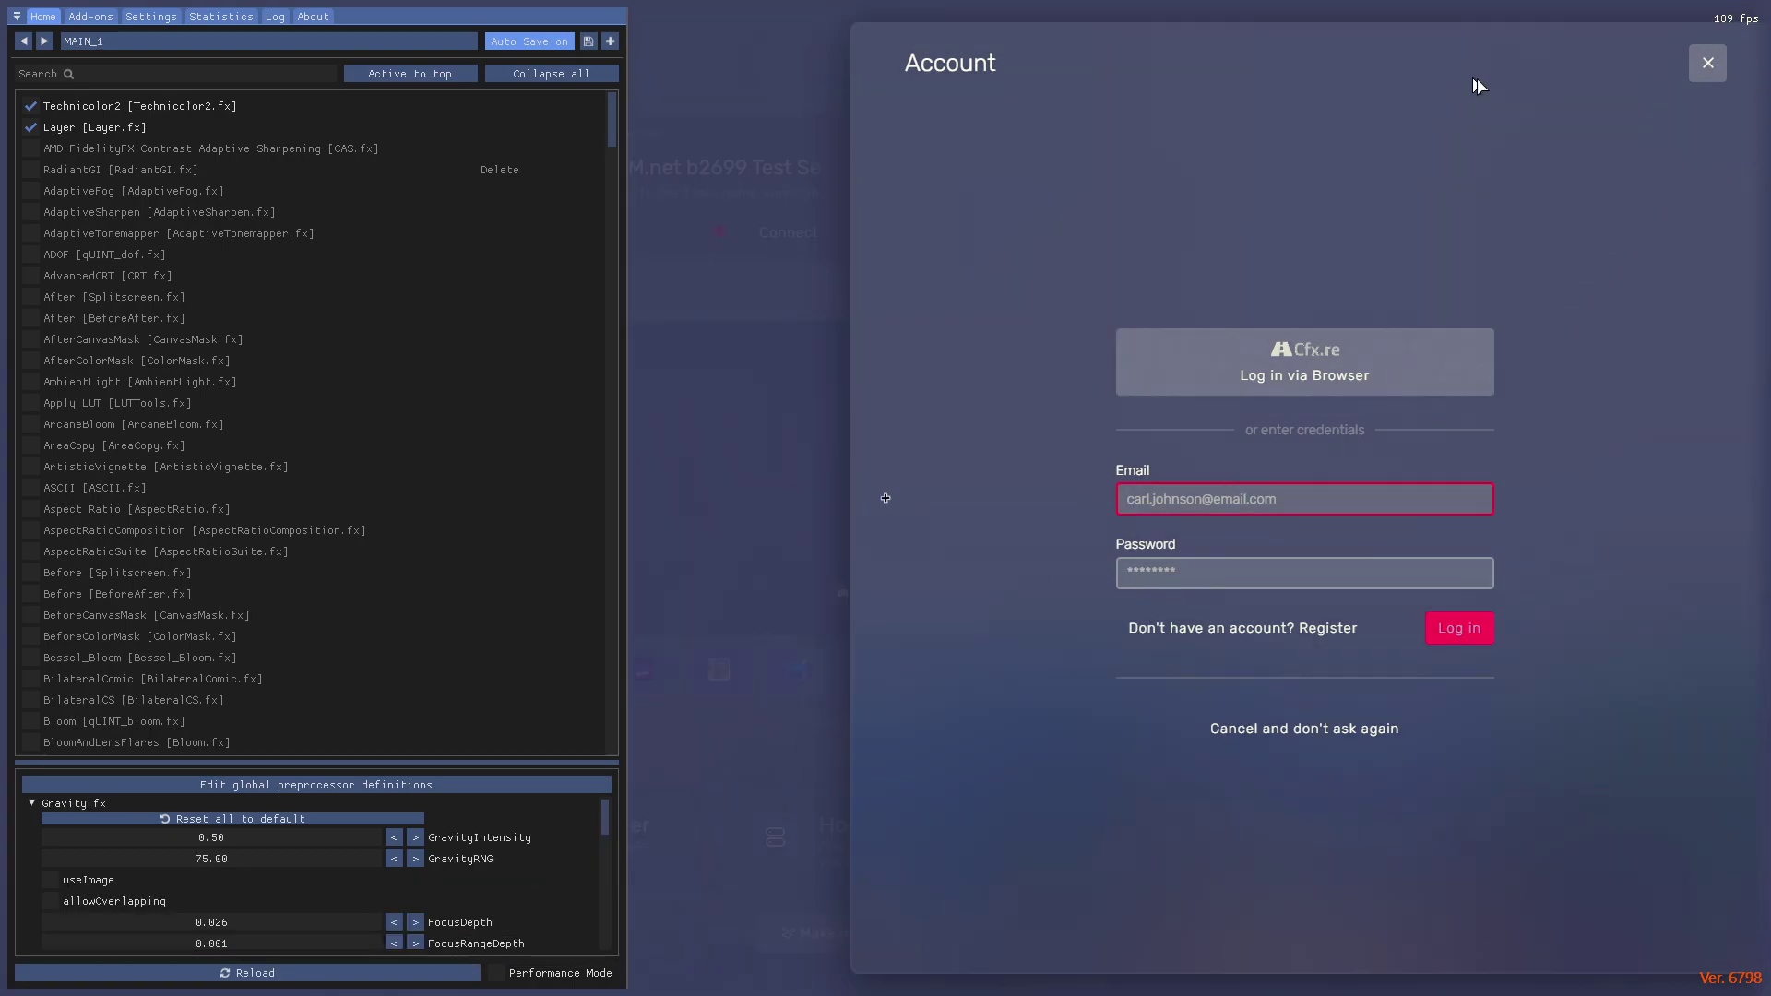
Close the ReShade overlay and the Account login prompt, then bring up Discord.
{"action": "key", "text": "Home"}
{"action": "left_click", "coordinate": [1707, 62]}
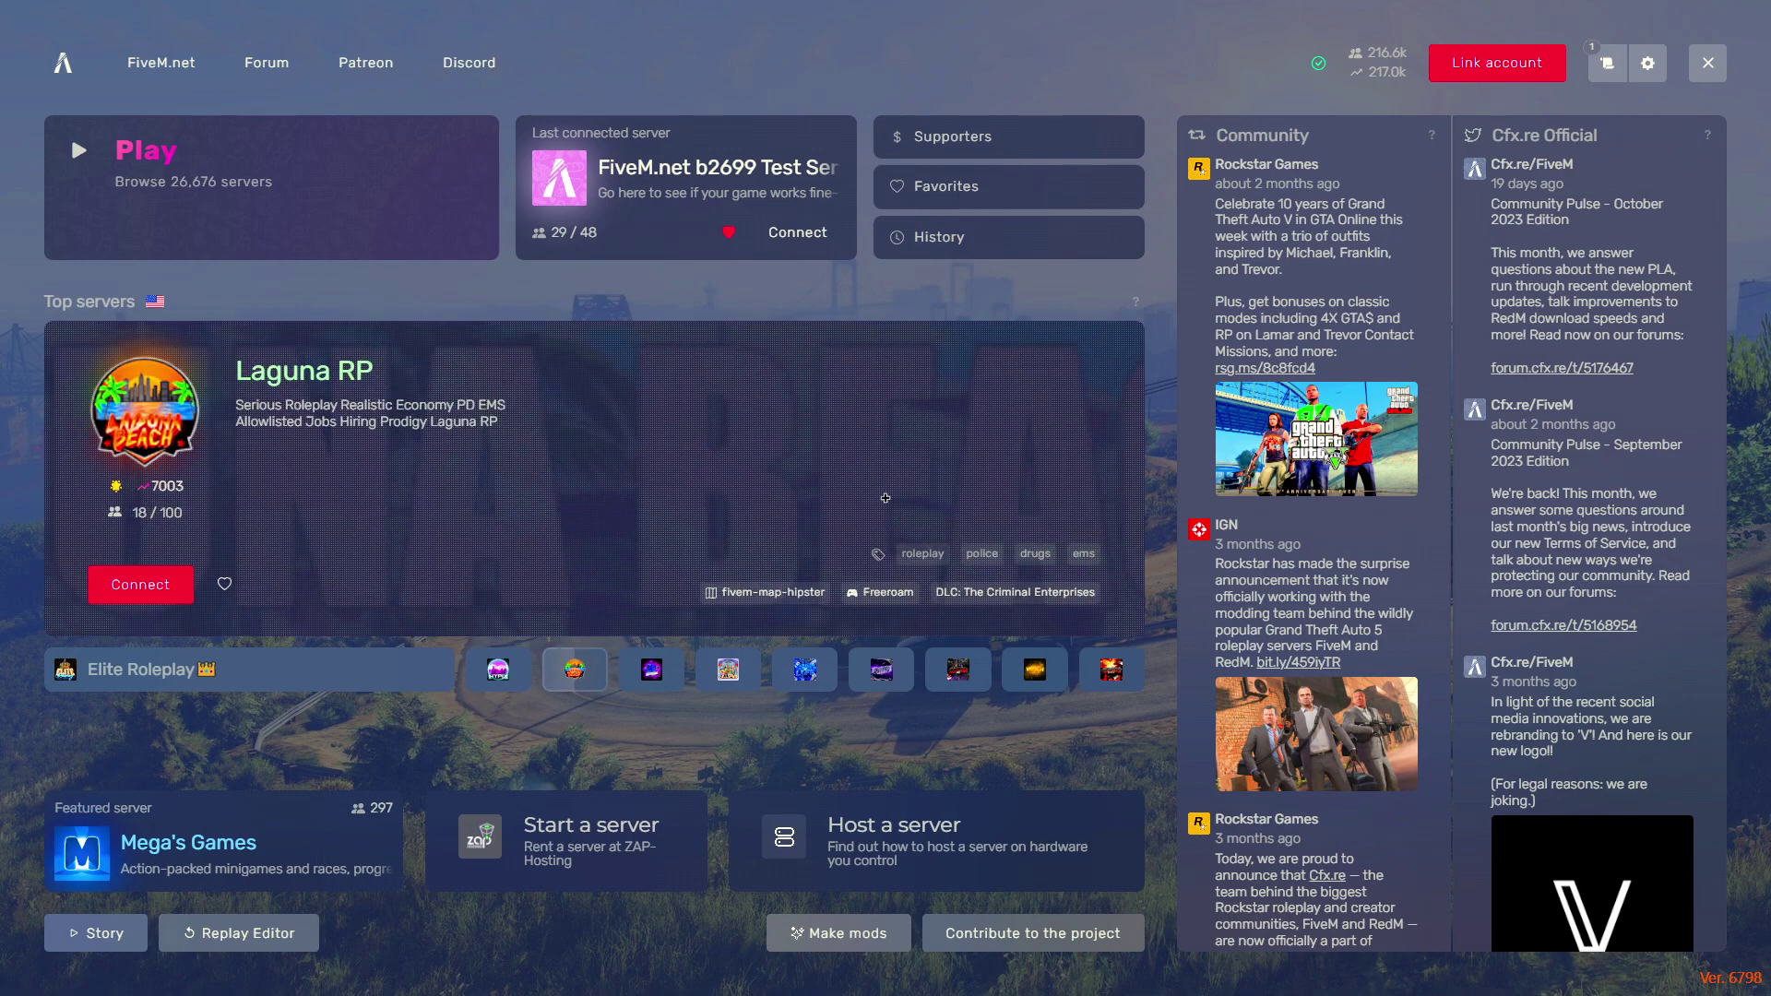
{"action": "key", "text": "alt+Tab"}
{"action": "scroll", "coordinate": [589, 521], "scroll_direction": "up", "scroll_amount": 8}
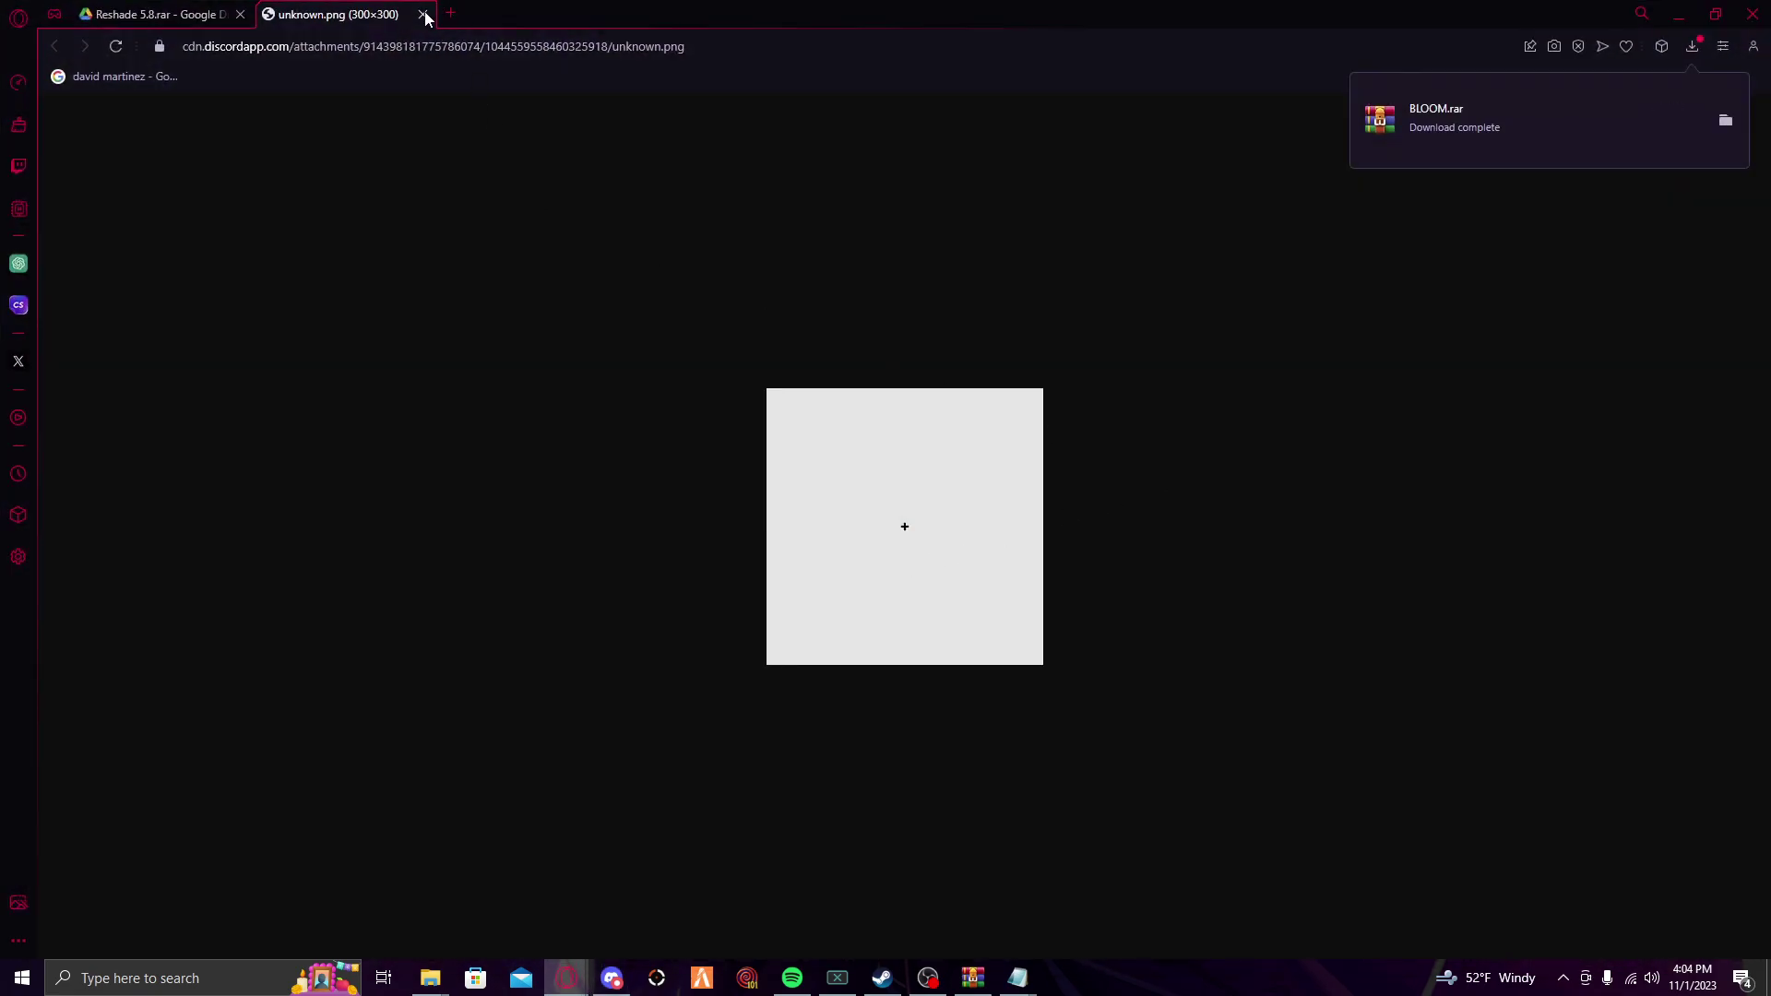
Close the unknown.png tab and show BLOOM.rar in Downloads, minimizing Opera and Discord.
{"action": "left_click", "coordinate": [423, 14]}
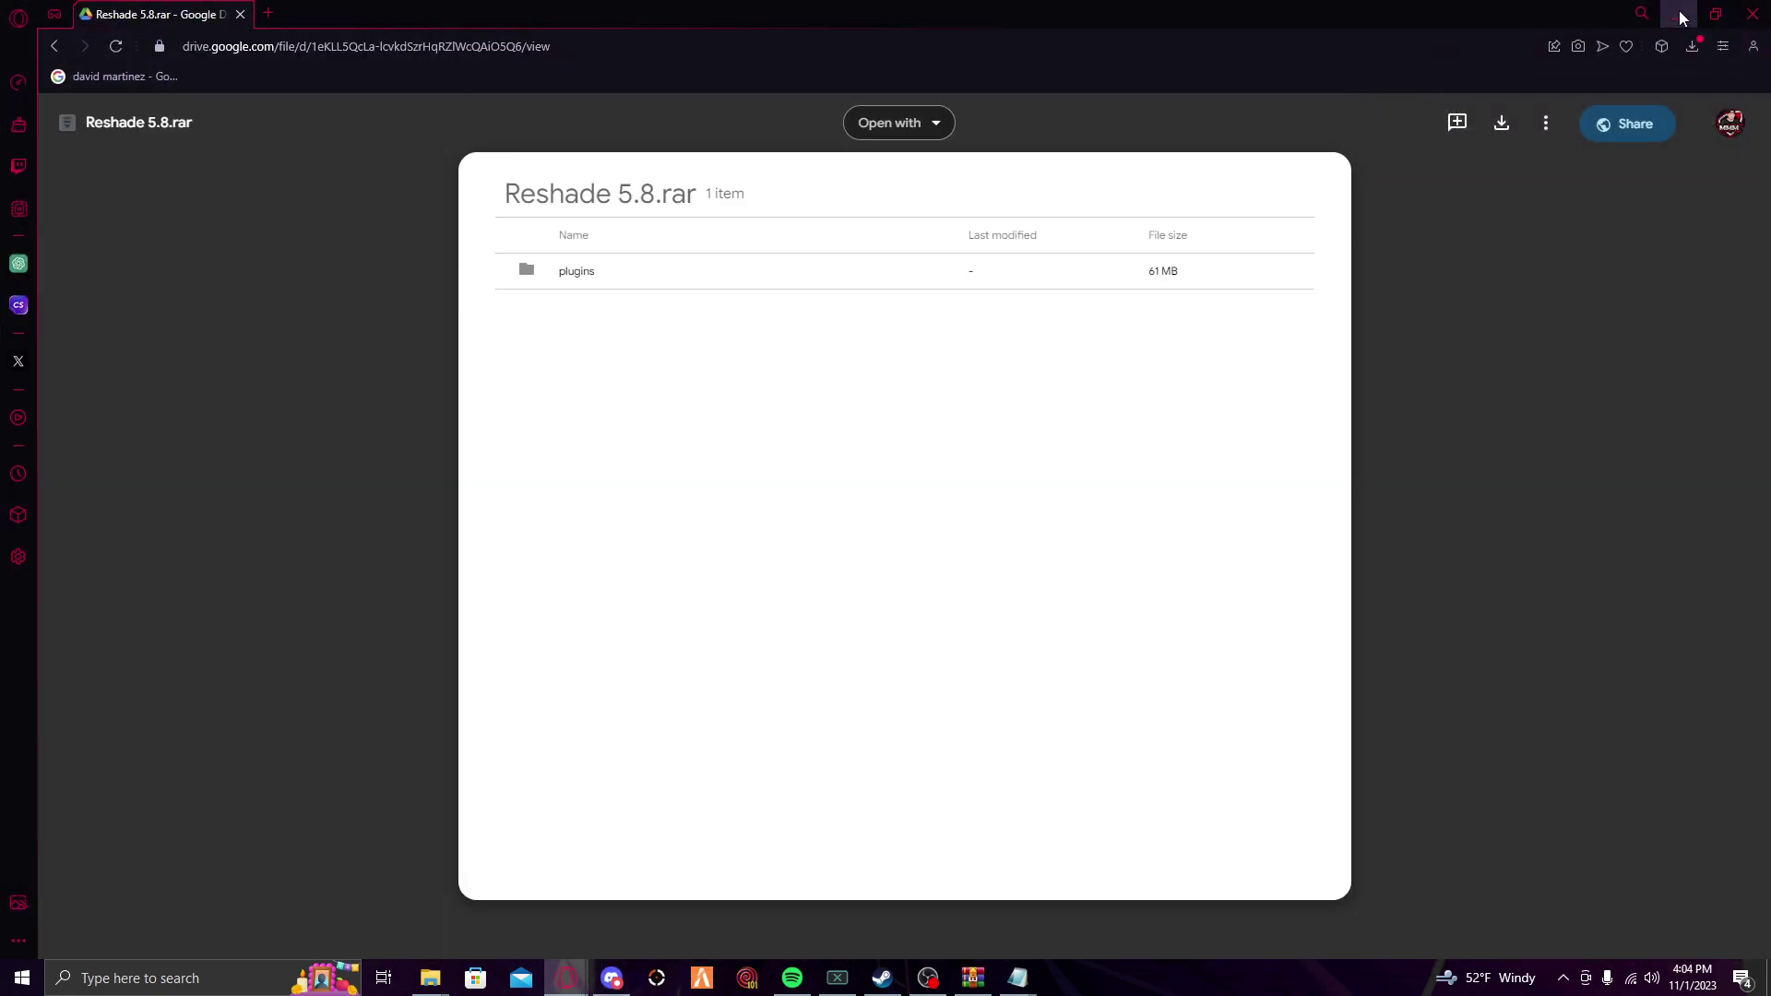
{"action": "left_click", "coordinate": [1692, 46]}
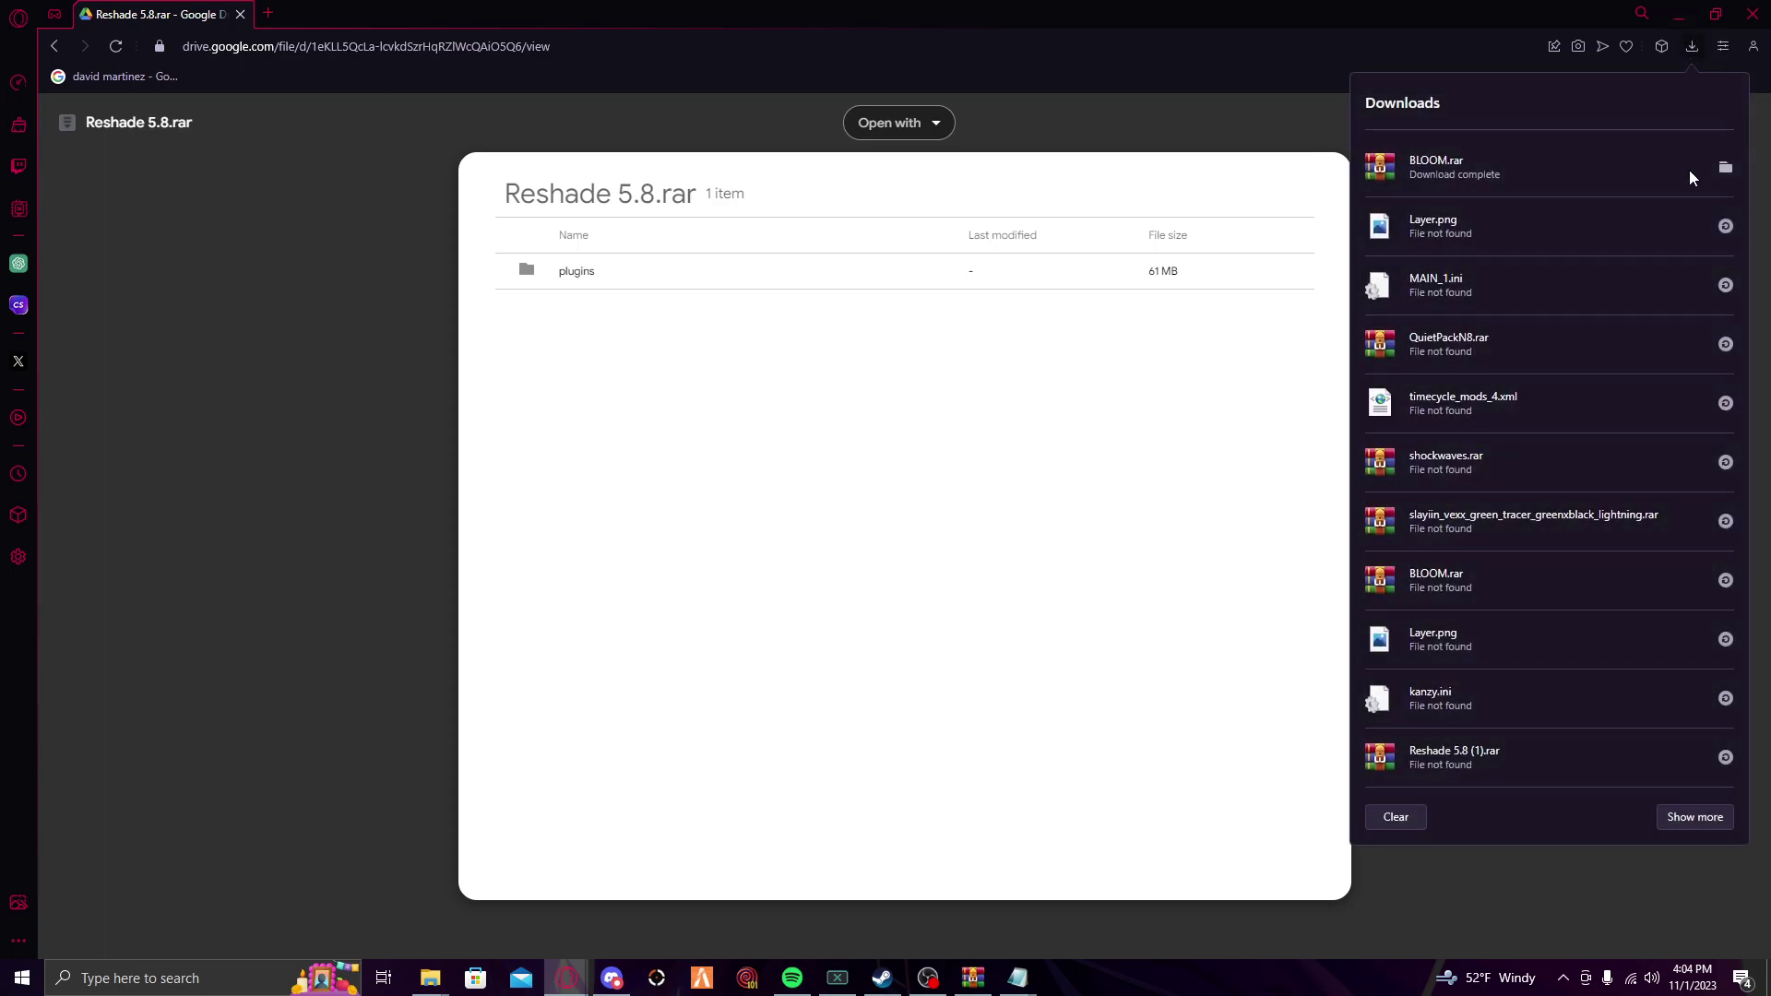
{"action": "left_click", "coordinate": [1723, 170]}
{"action": "left_click", "coordinate": [1679, 13]}
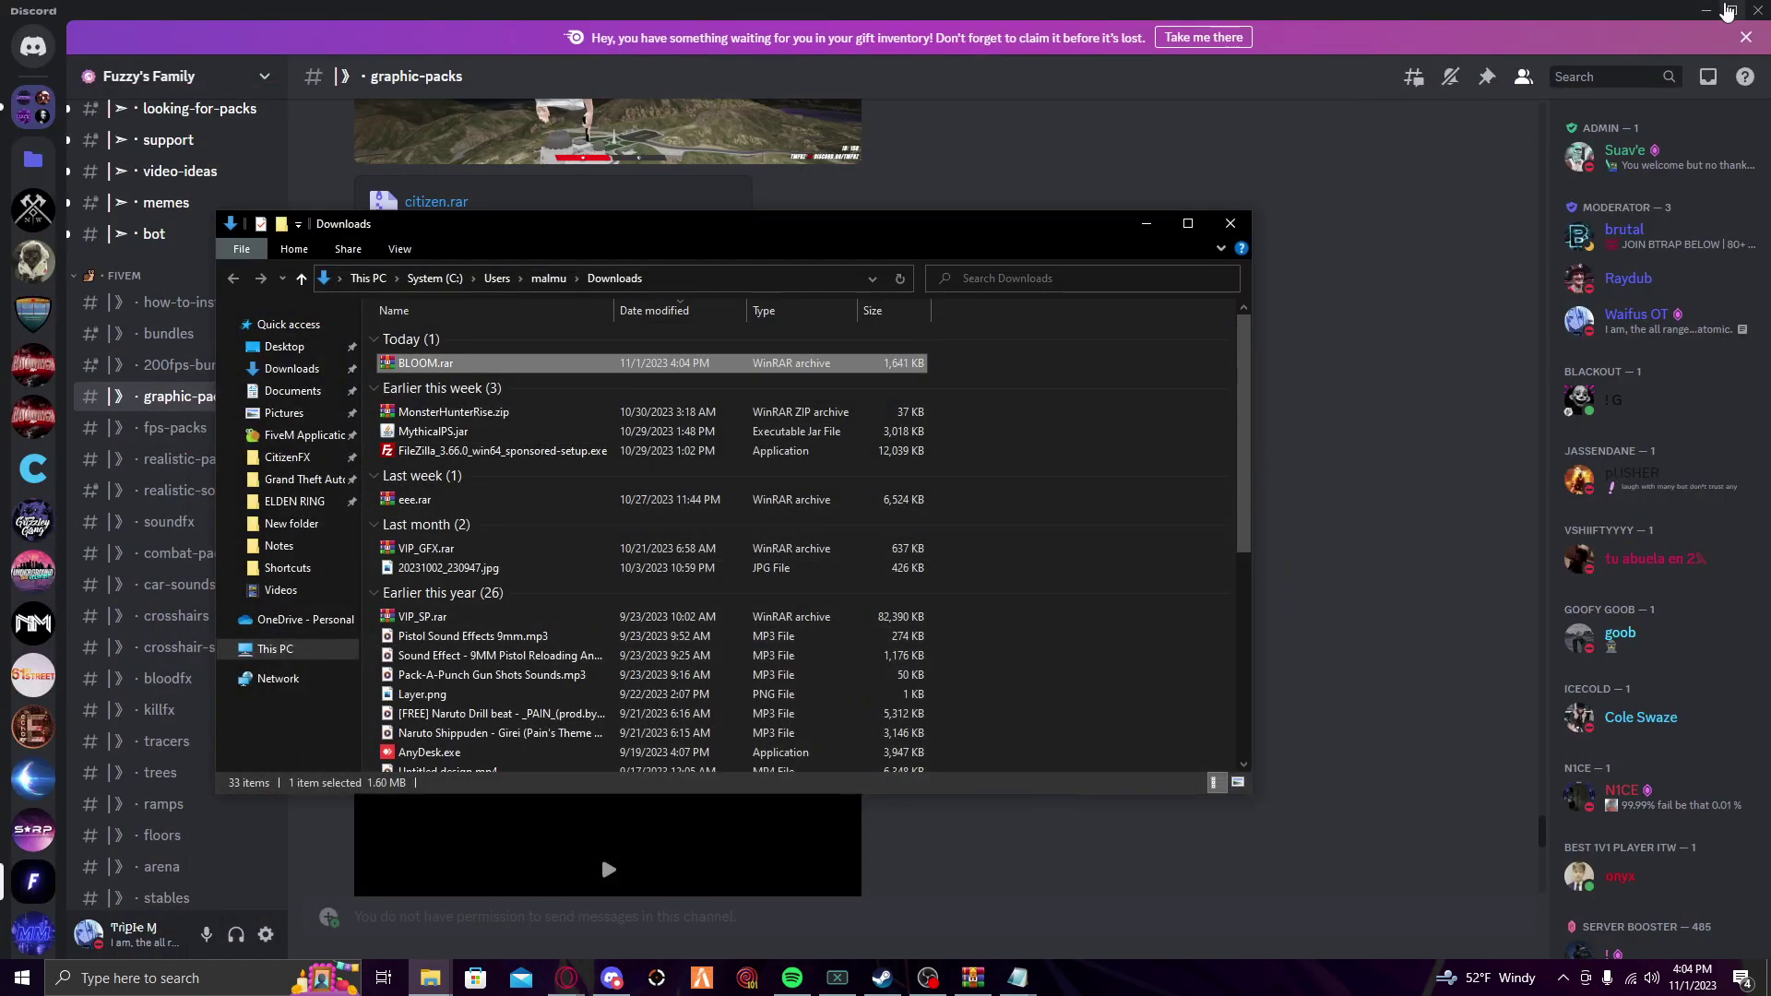
{"action": "left_click", "coordinate": [1705, 10]}
Open BLOOM.rar beside FiveM Application Data and copy rain_clouds_1.rpf into mods.
{"action": "double_click", "coordinate": [508, 363]}
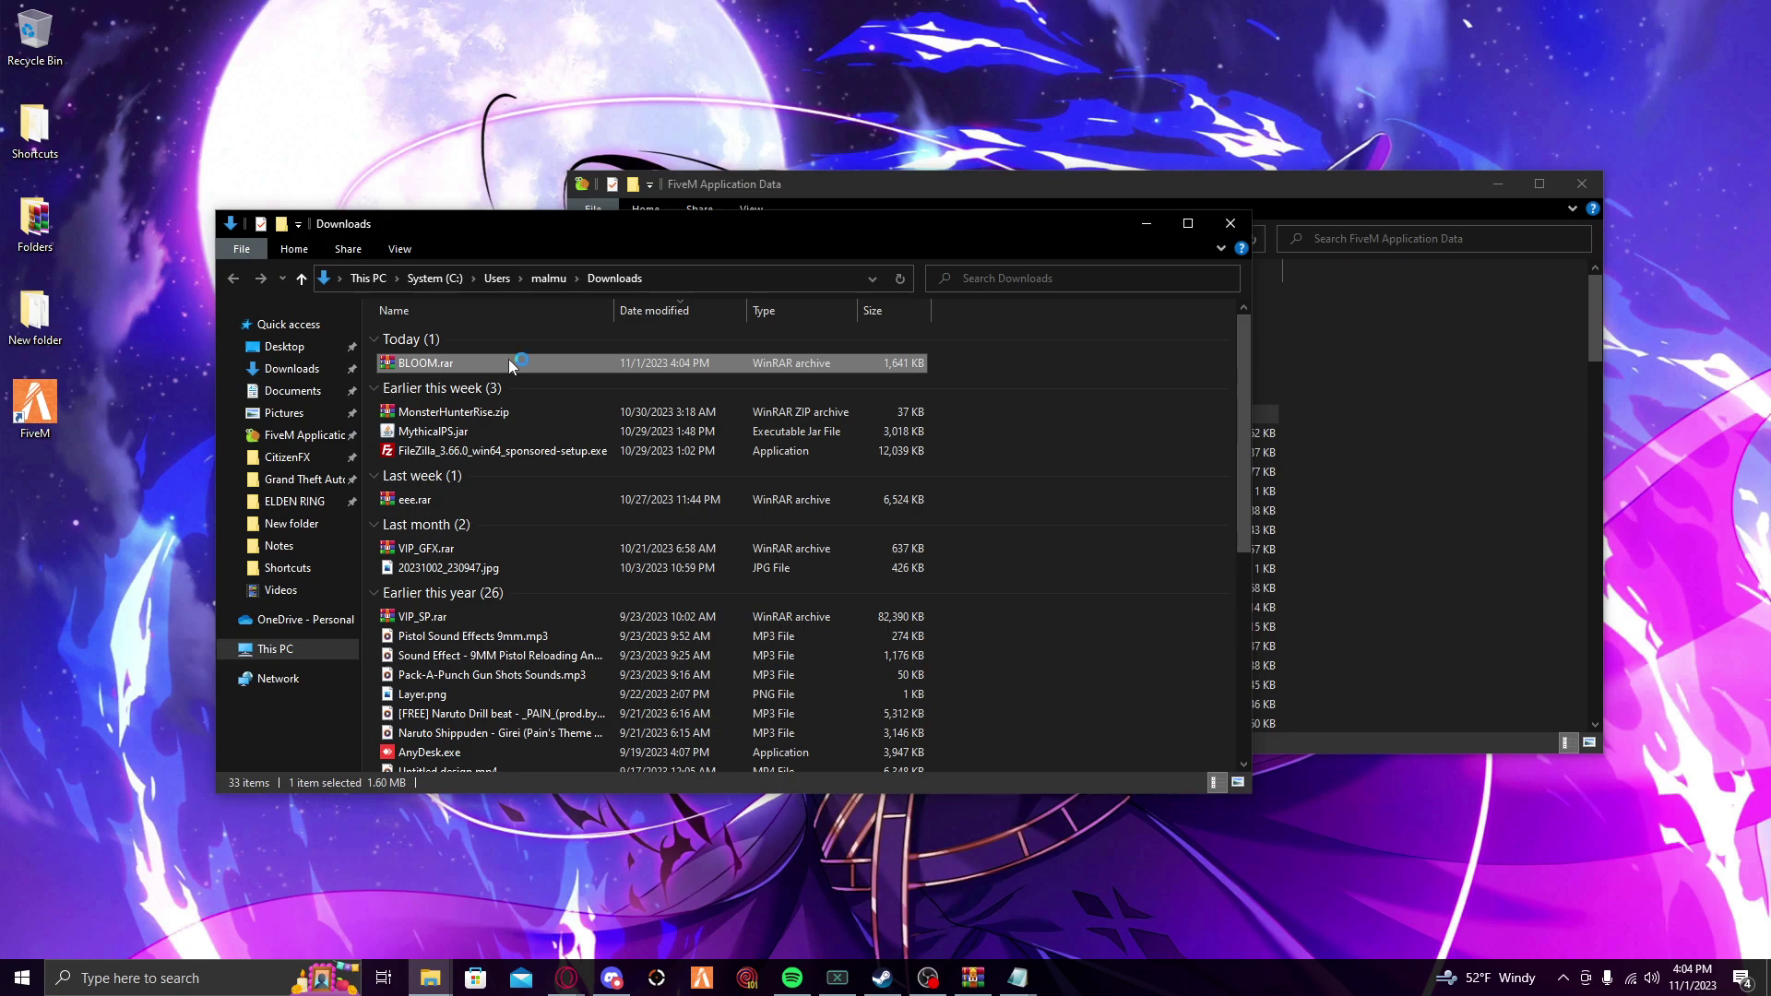
{"action": "left_click_drag", "start_coordinate": [1375, 187], "coordinate": [848, 221]}
{"action": "left_click_drag", "start_coordinate": [1062, 164], "coordinate": [1111, 159]}
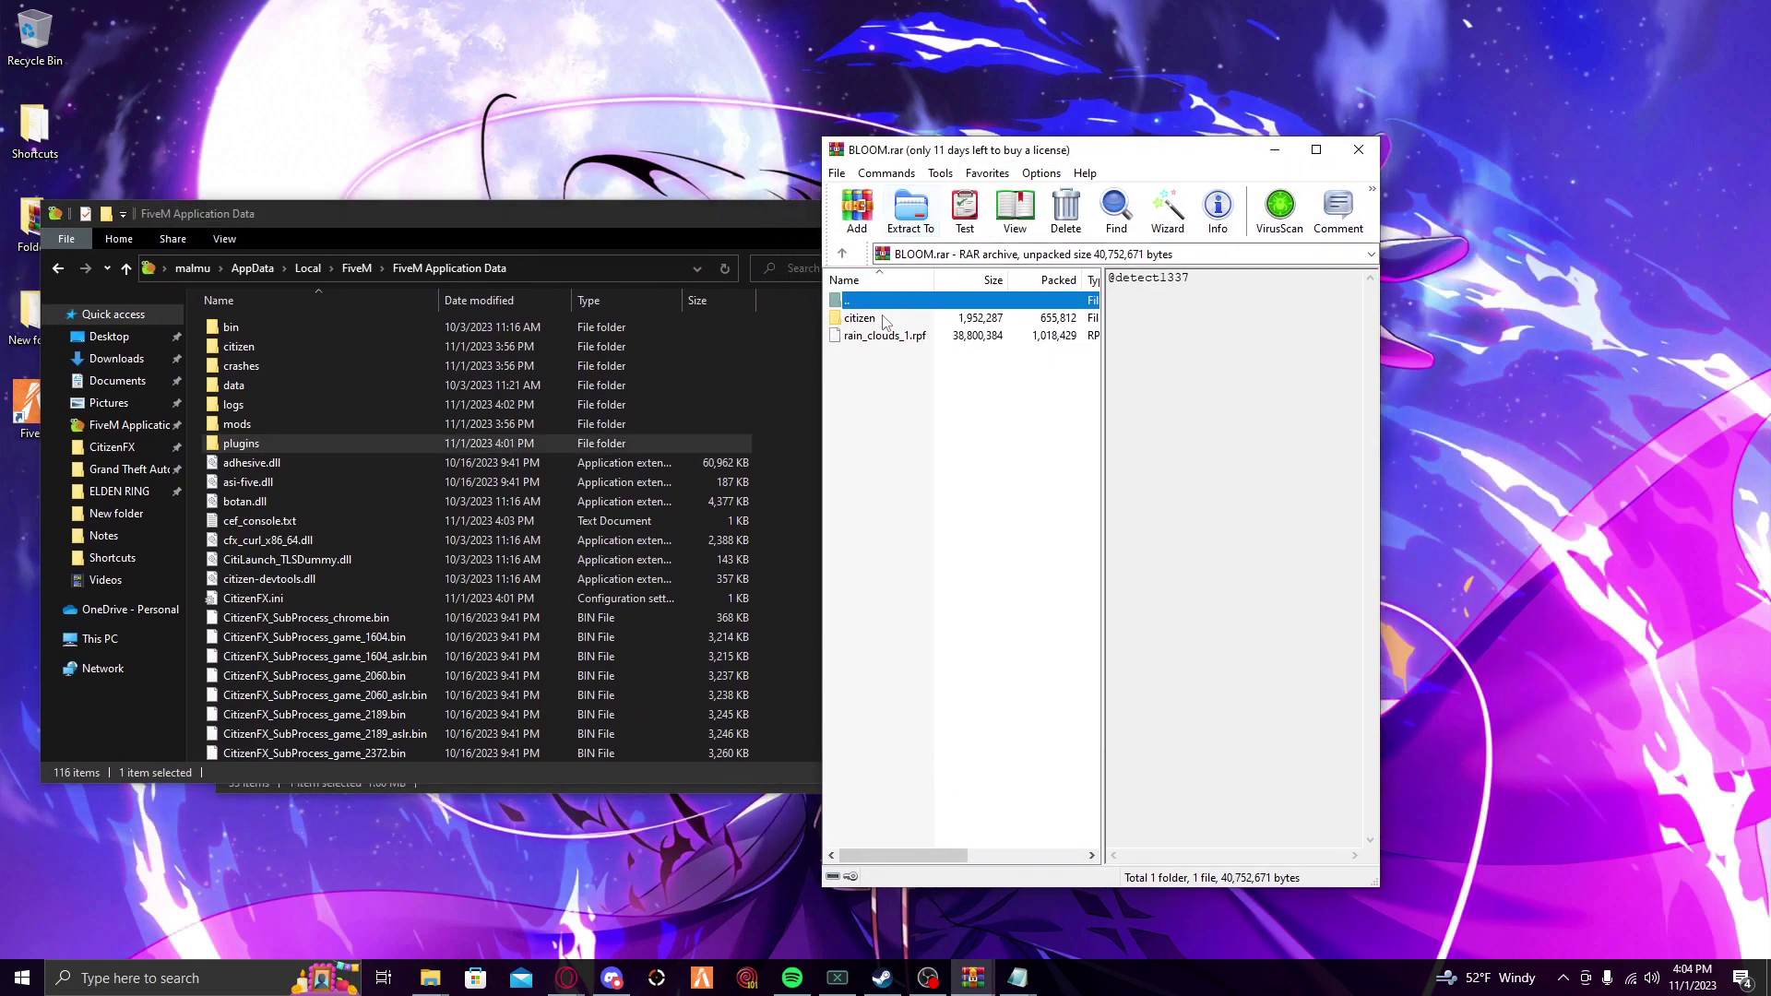
{"action": "left_click_drag", "start_coordinate": [897, 338], "coordinate": [252, 426]}
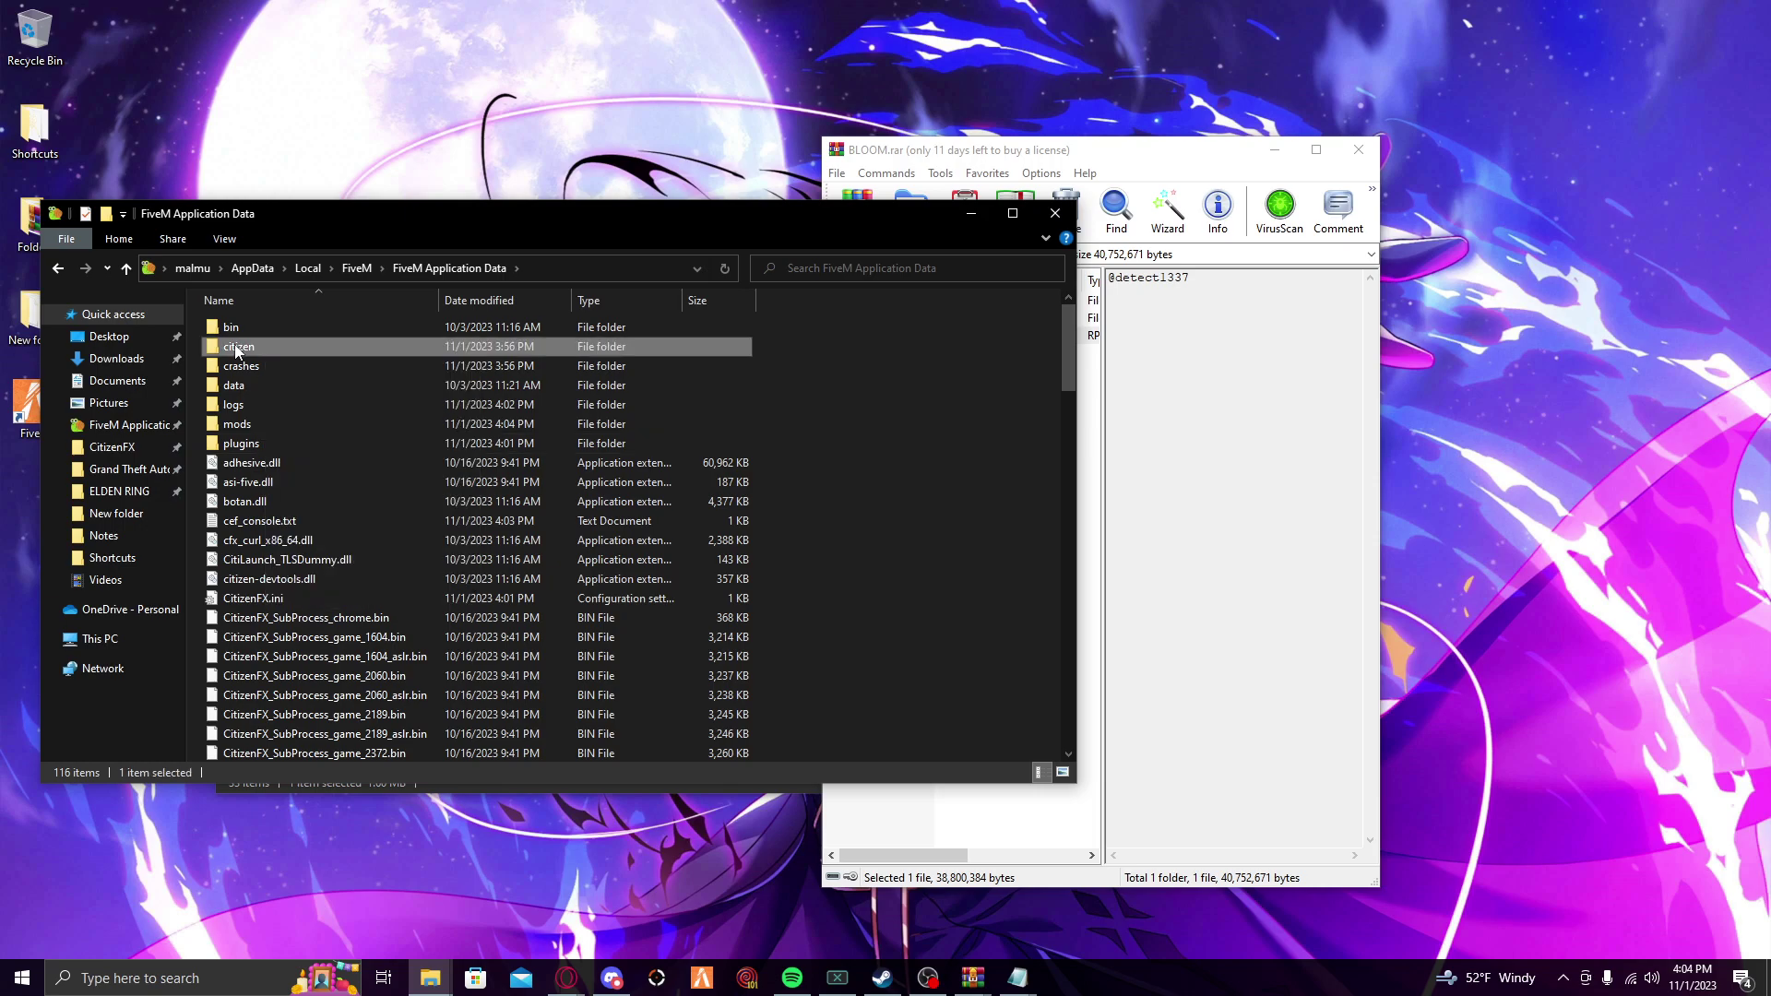
Replace the old citizen folder with the archive's citizen folder, then close WinRAR.
{"action": "right_click", "coordinate": [237, 347]}
{"action": "left_click", "coordinate": [282, 709]}
{"action": "left_click", "coordinate": [1127, 398]}
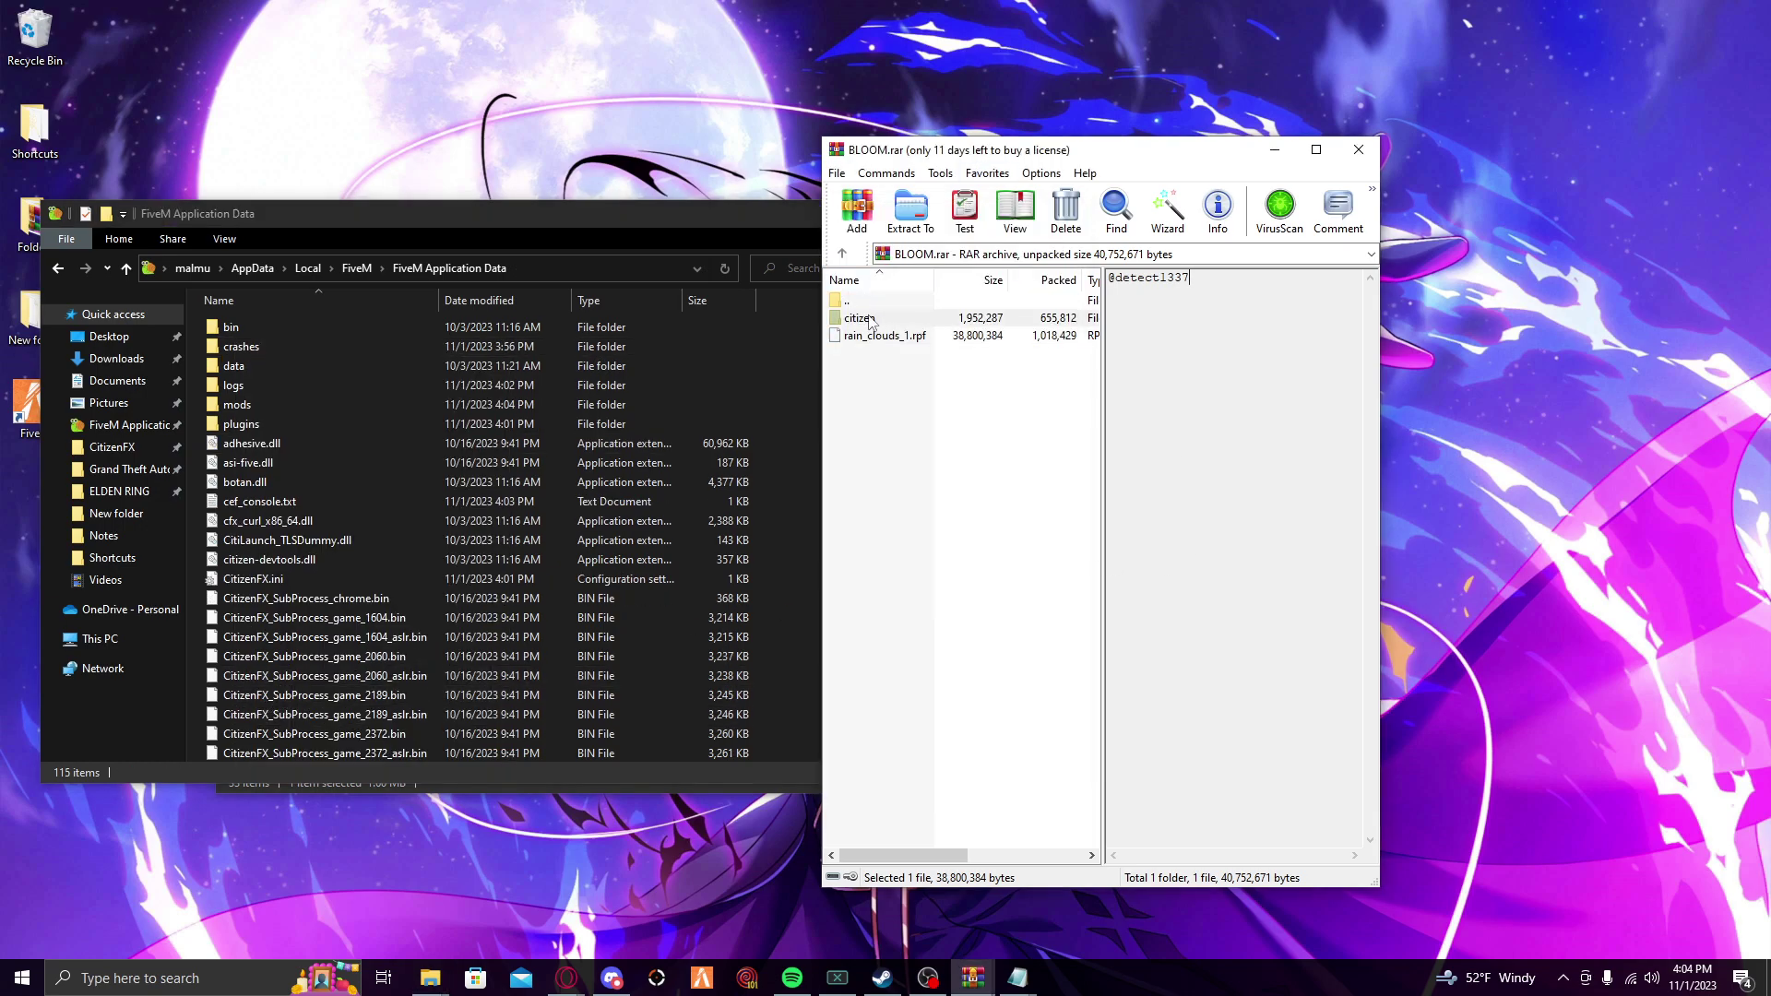
{"action": "left_click_drag", "start_coordinate": [521, 305], "coordinate": [481, 262]}
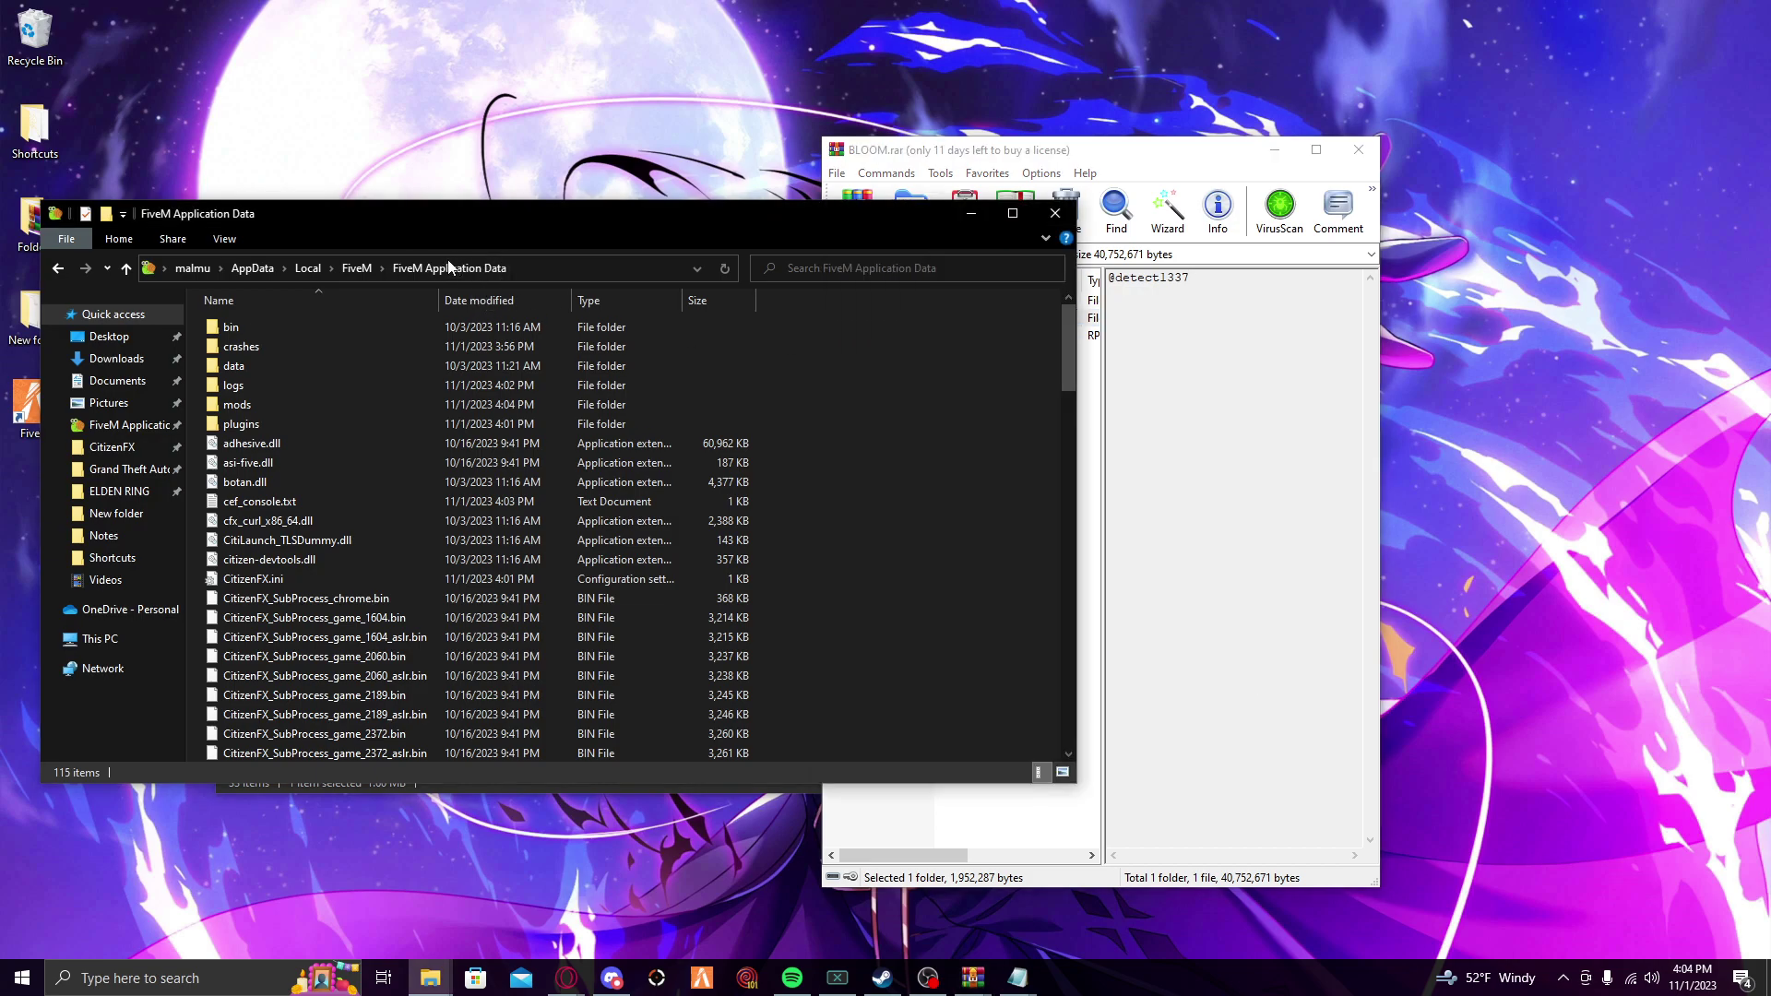
{"action": "left_click", "coordinate": [1360, 150]}
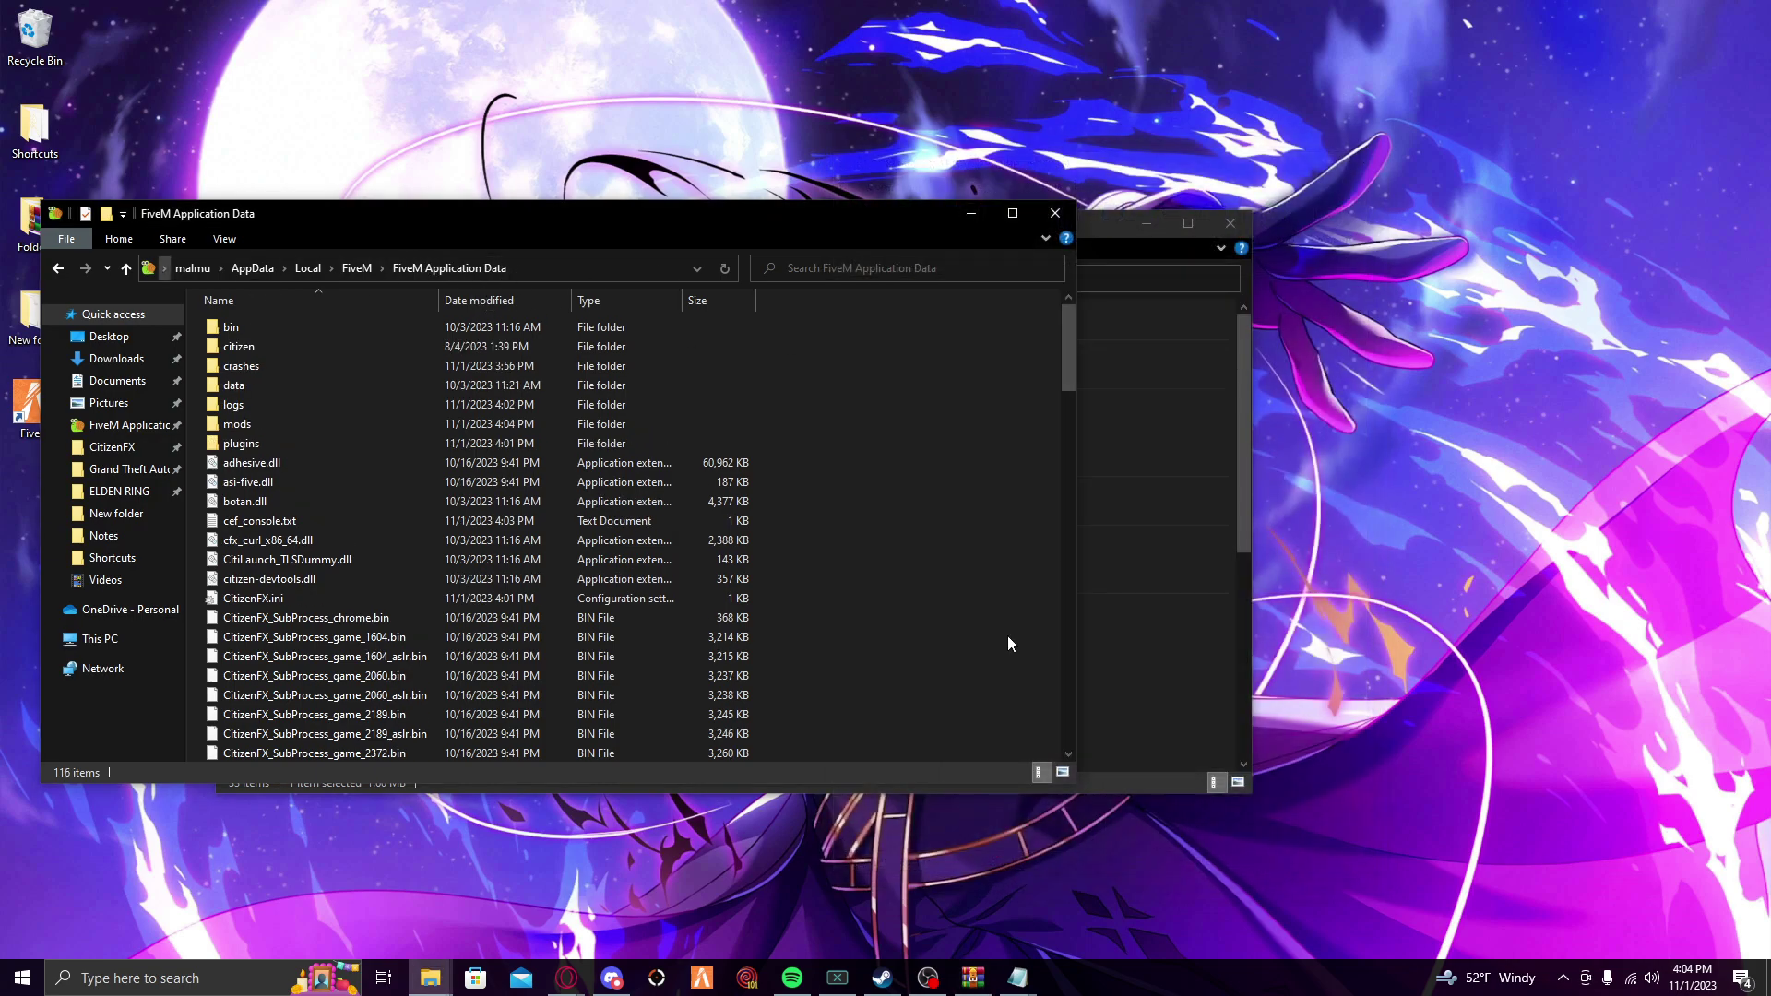
In Discord's #tracers channel, preview the April 13 video and download blue_t.rpf.
{"action": "left_click", "coordinate": [601, 980]}
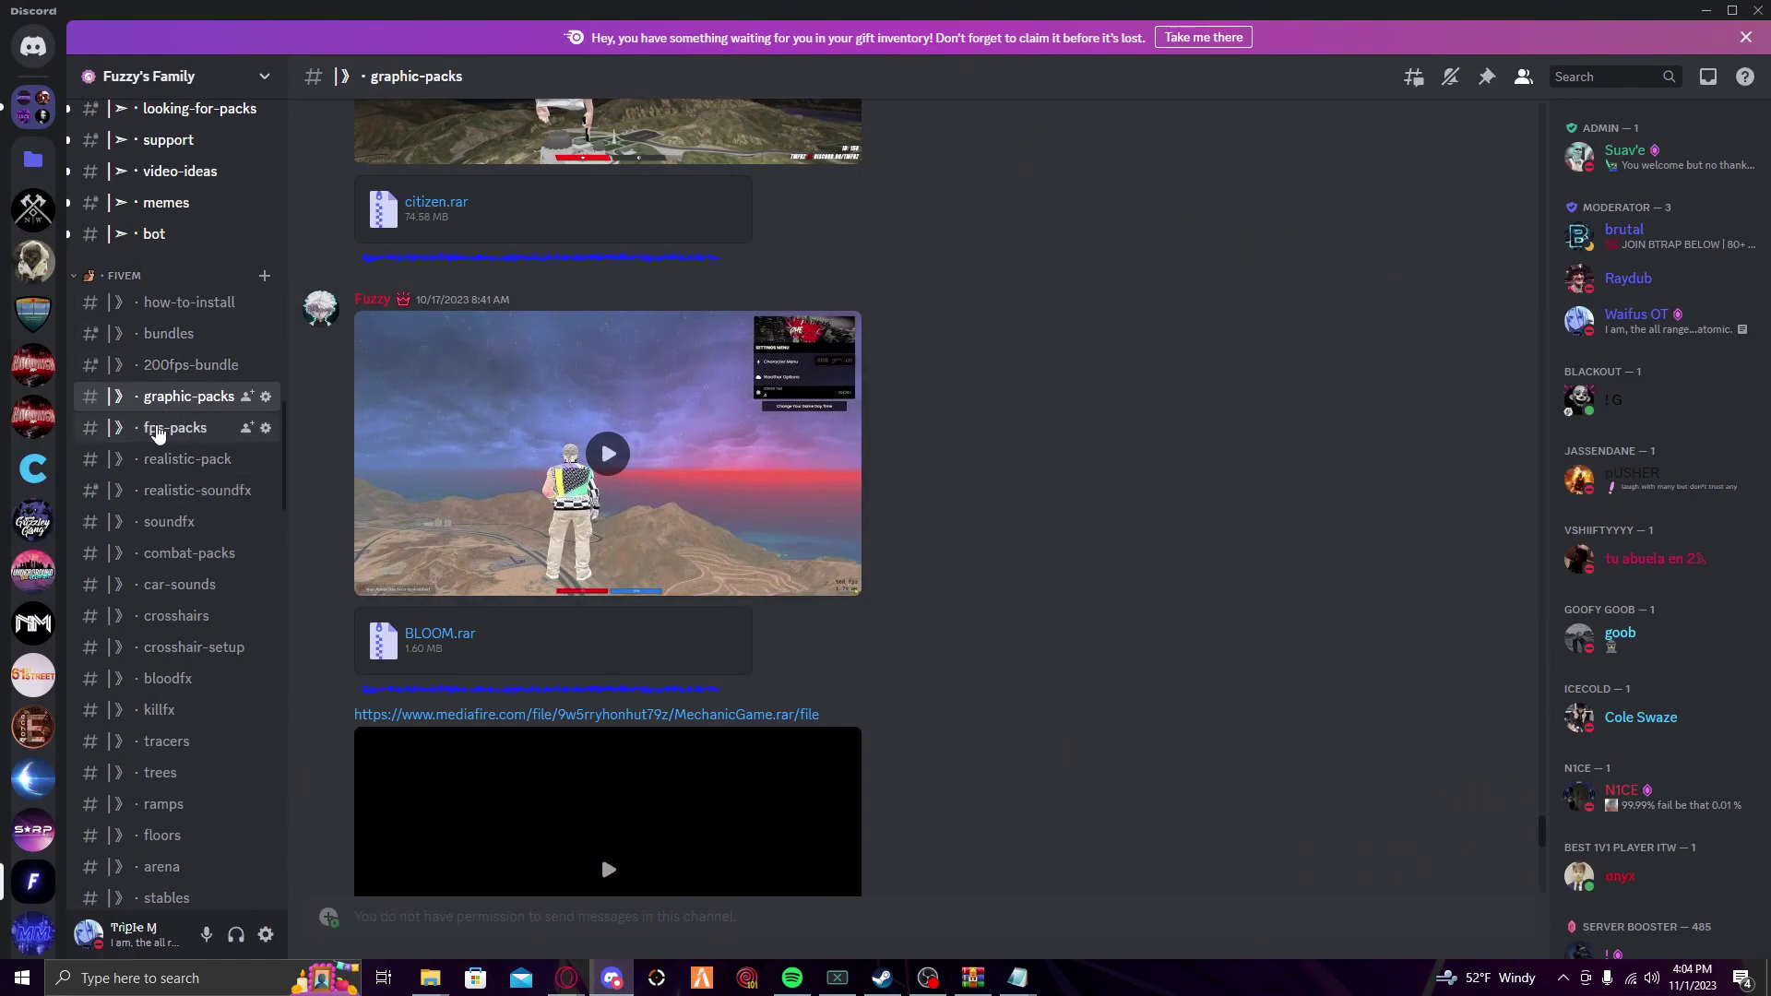
{"action": "left_click", "coordinate": [178, 535]}
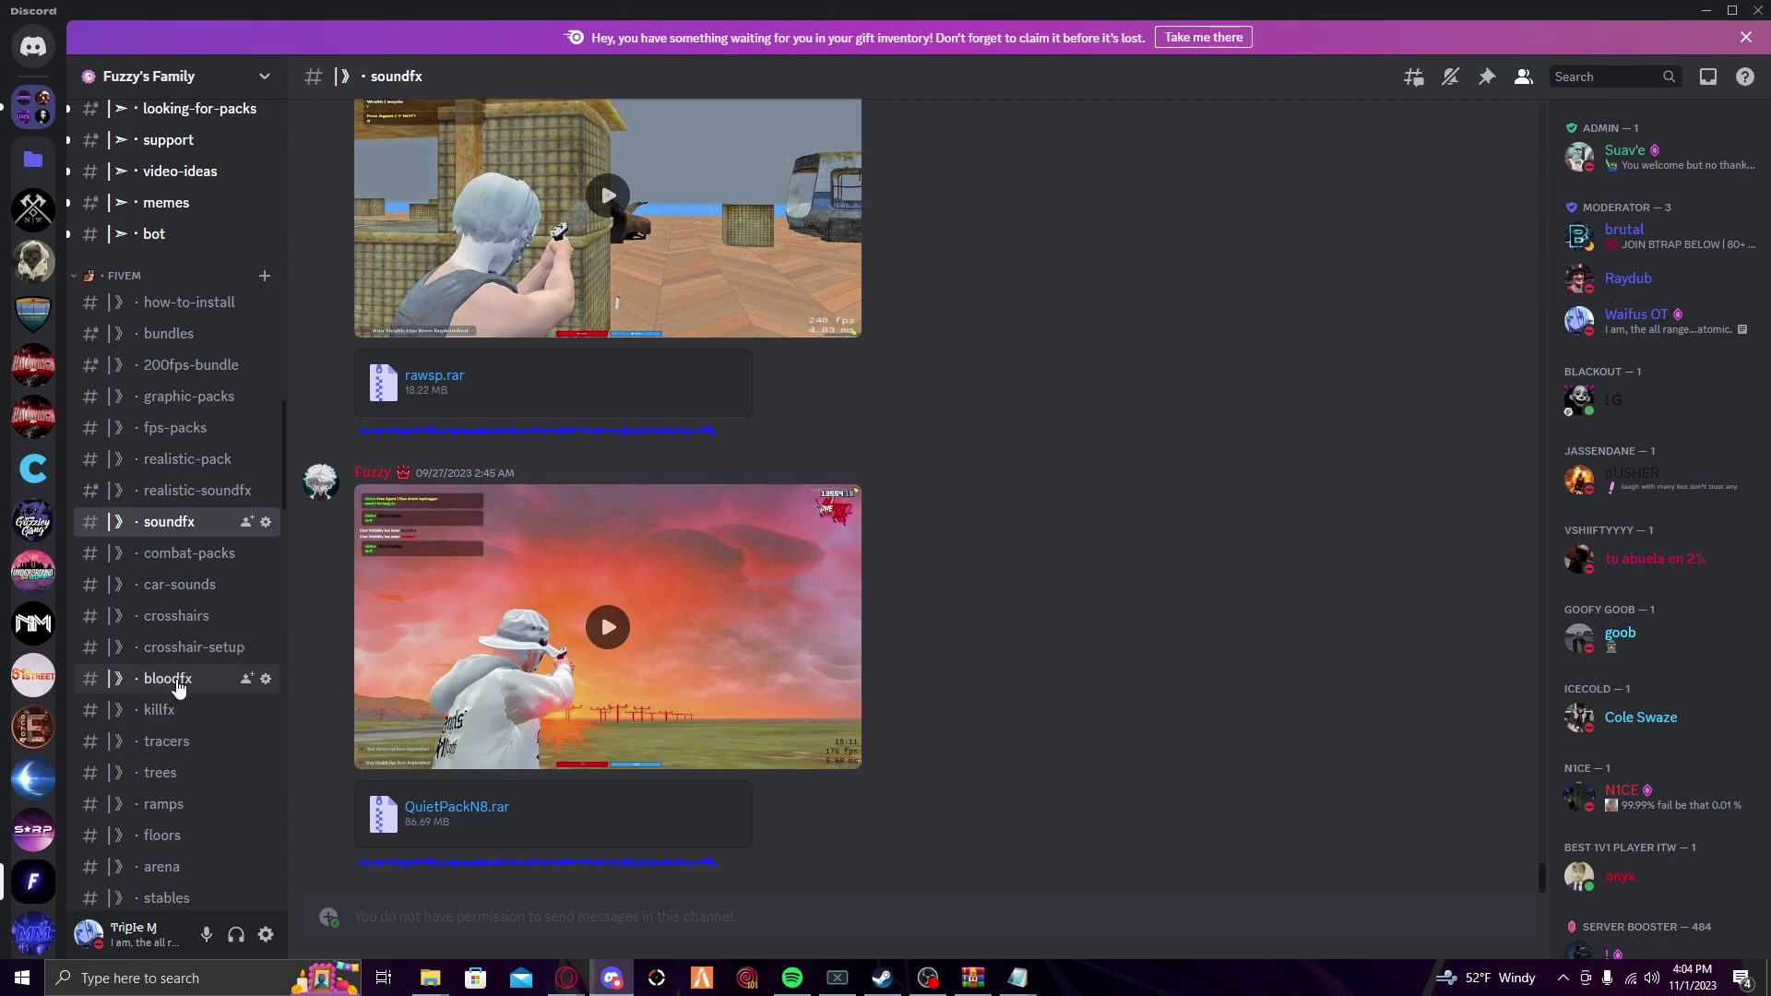
{"action": "left_click", "coordinate": [167, 740]}
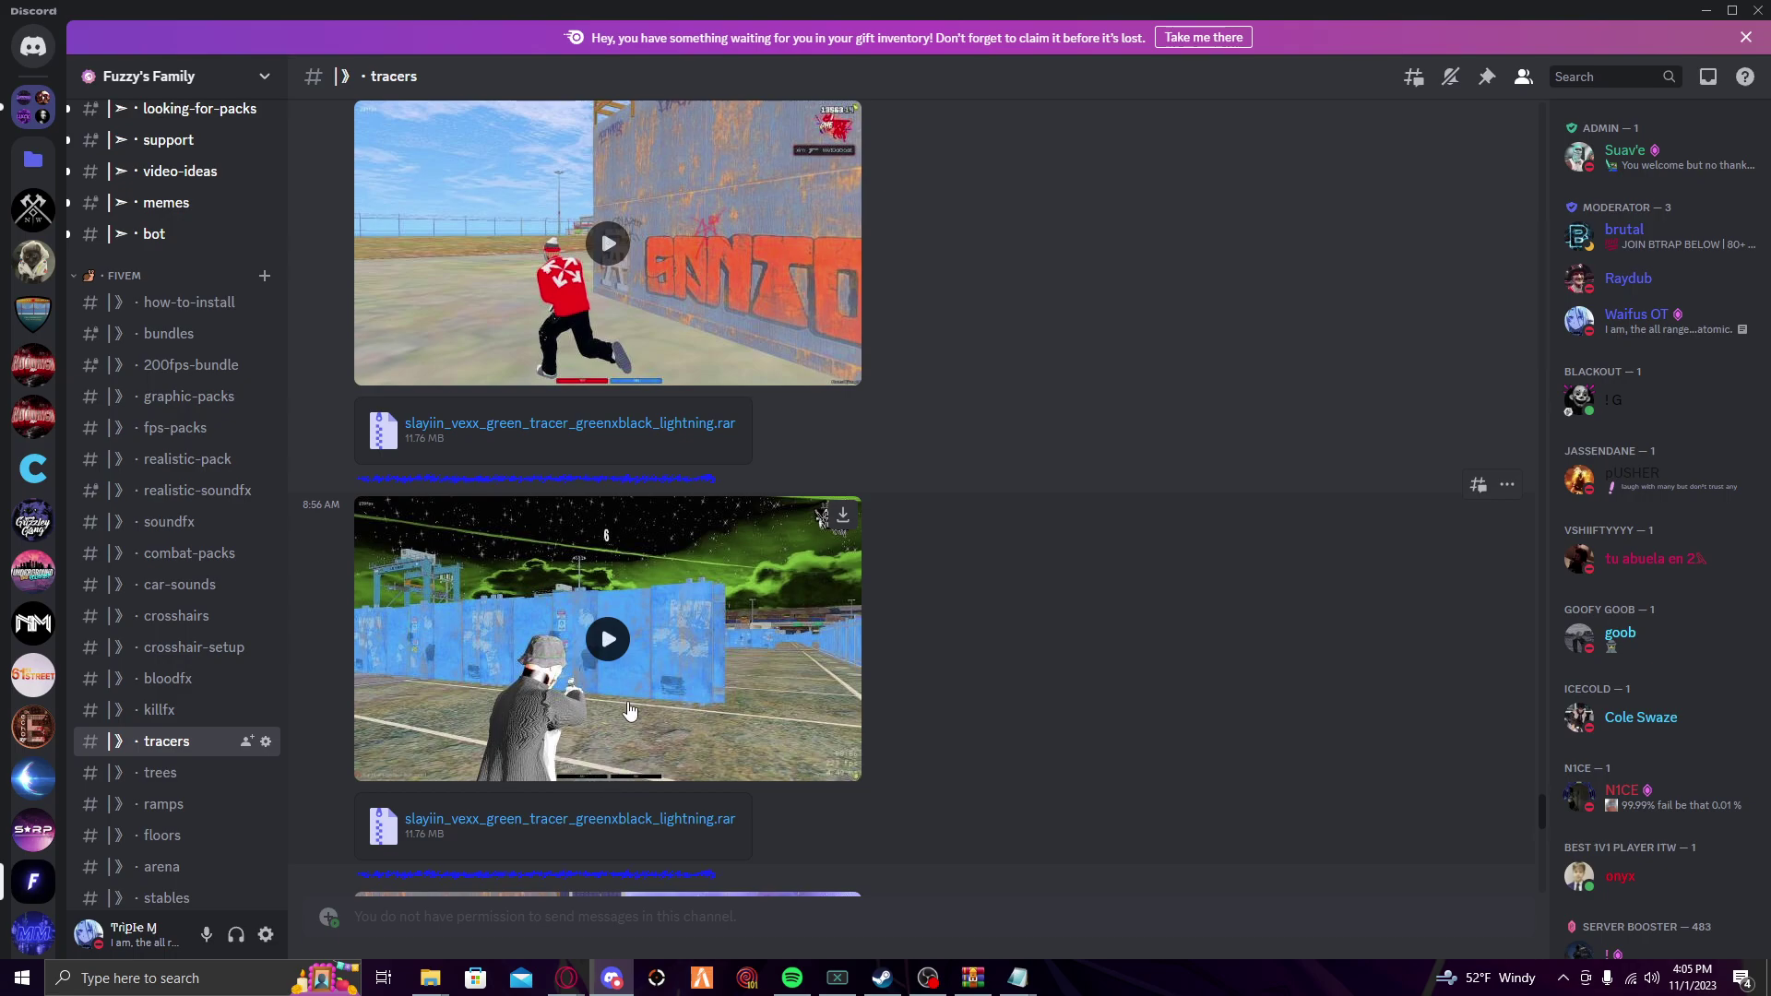
{"action": "scroll", "coordinate": [630, 710], "scroll_direction": "up", "scroll_amount": 15}
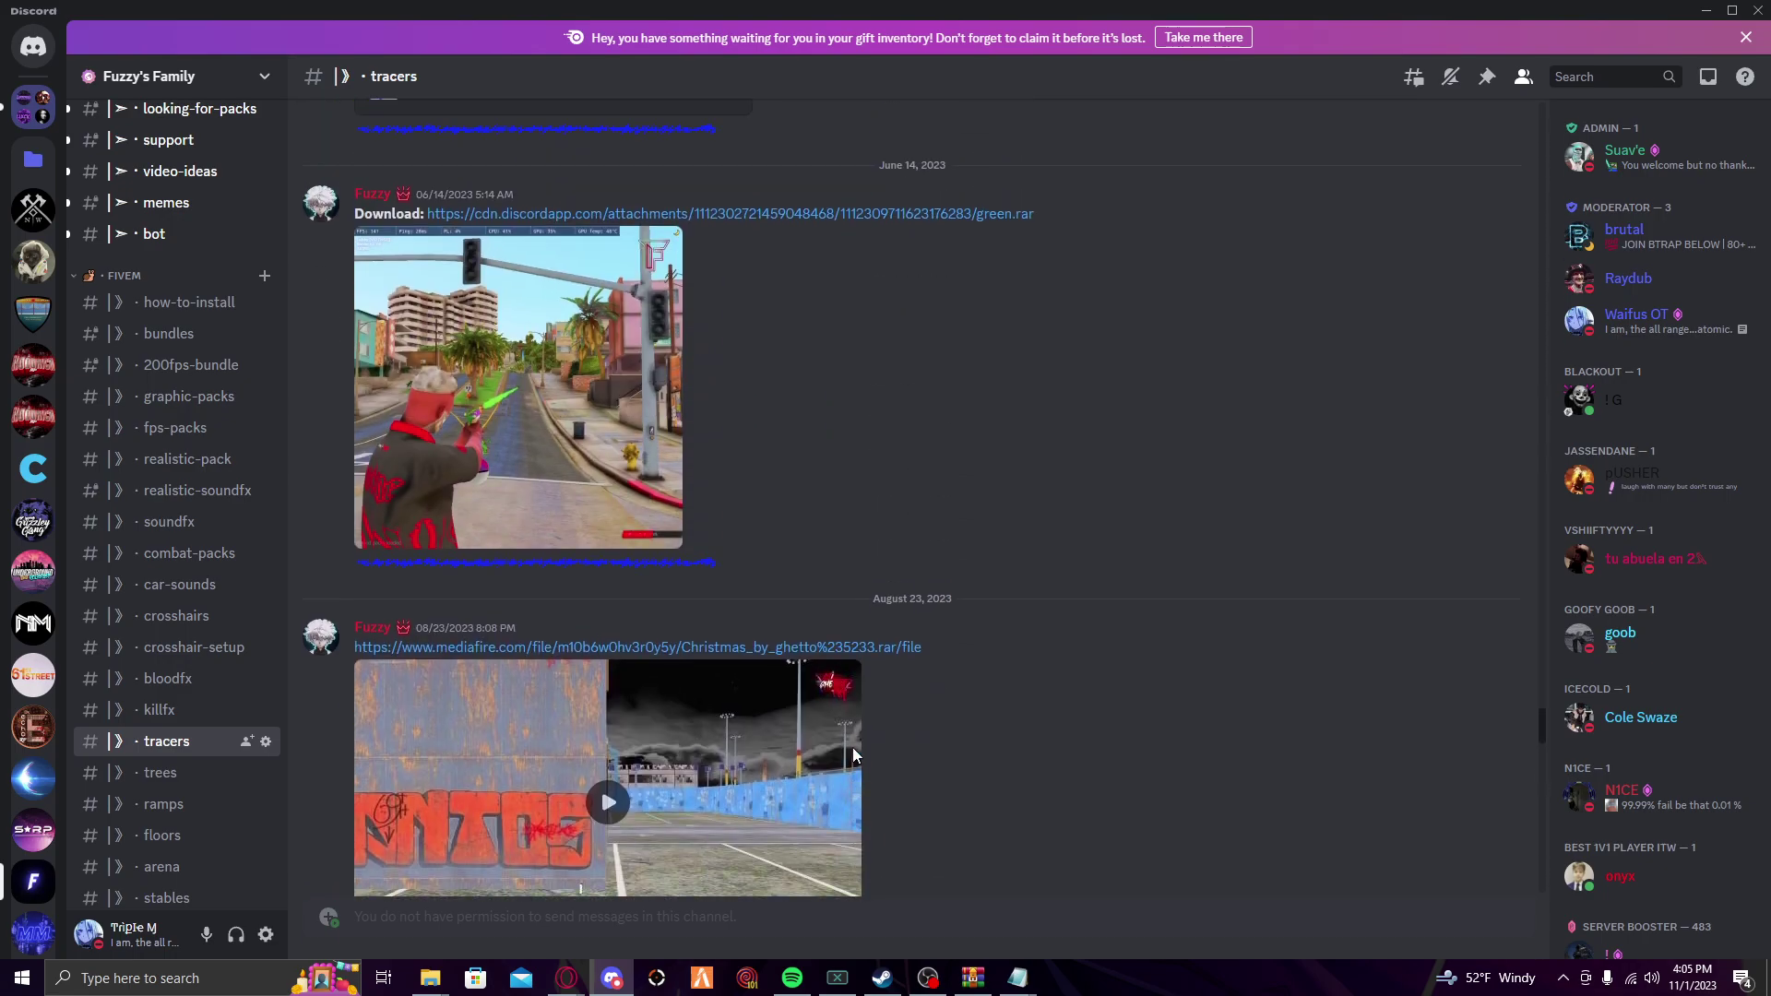
{"action": "scroll", "coordinate": [852, 752], "scroll_direction": "up", "scroll_amount": 15}
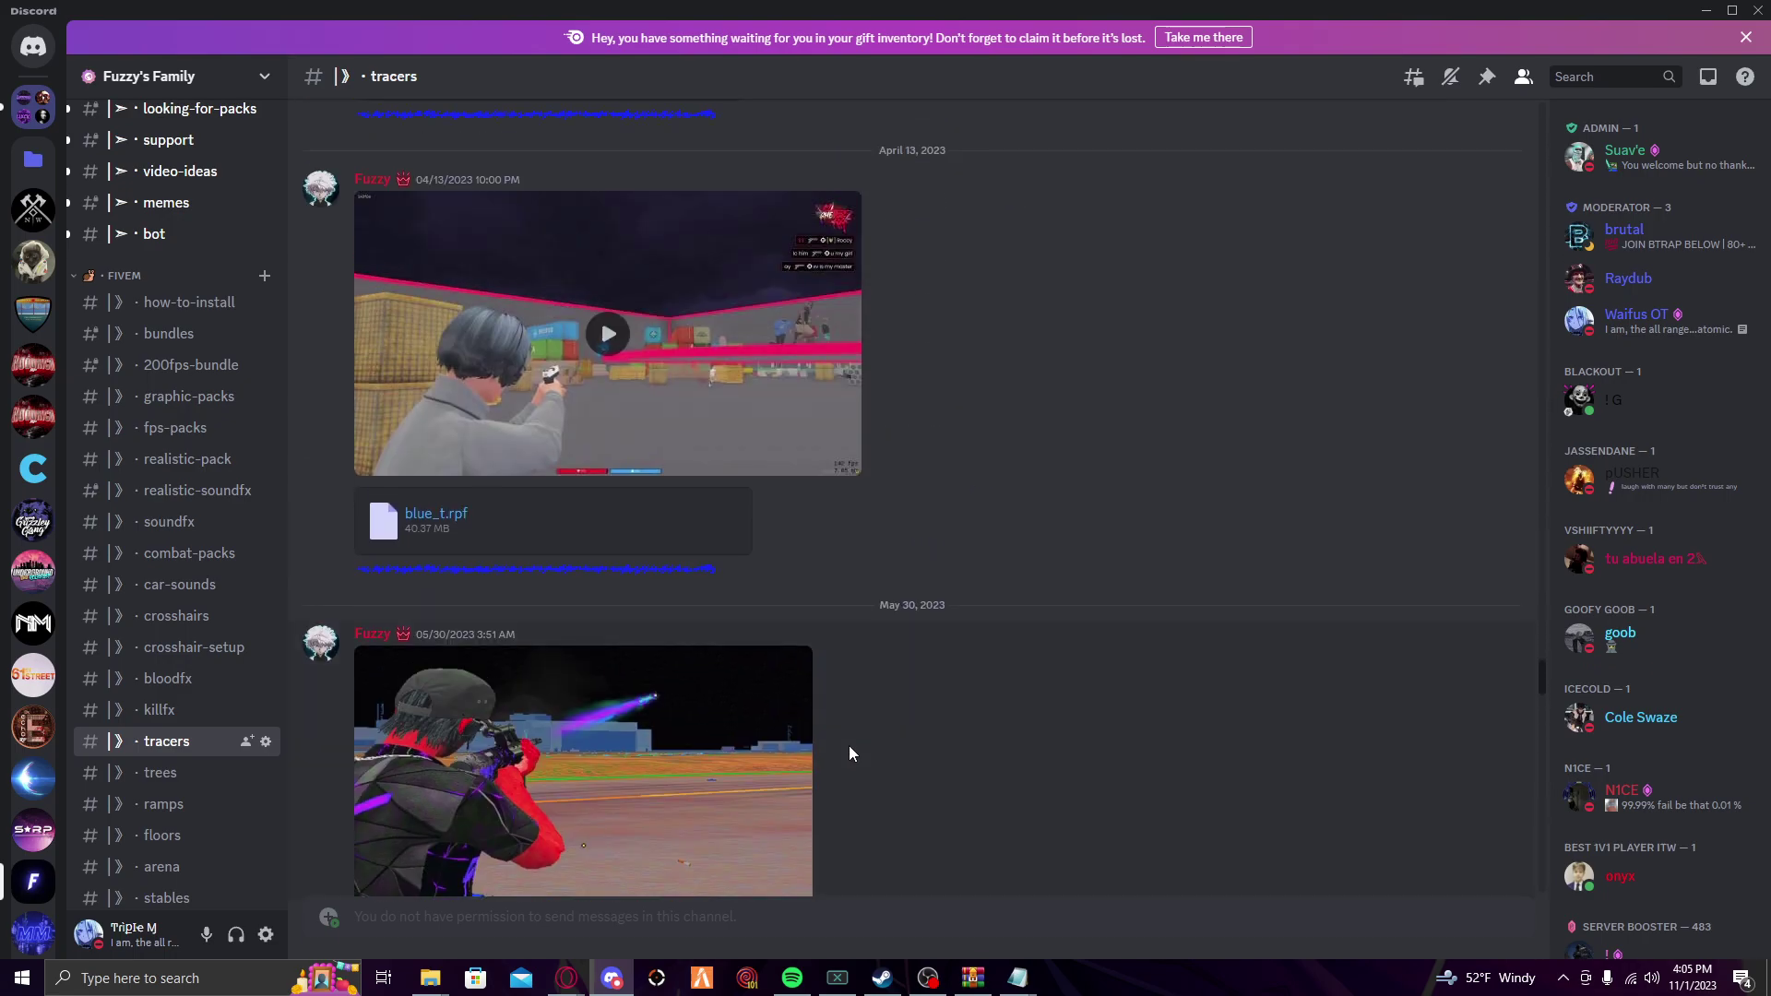
{"action": "scroll", "coordinate": [848, 753], "scroll_direction": "up", "scroll_amount": 2}
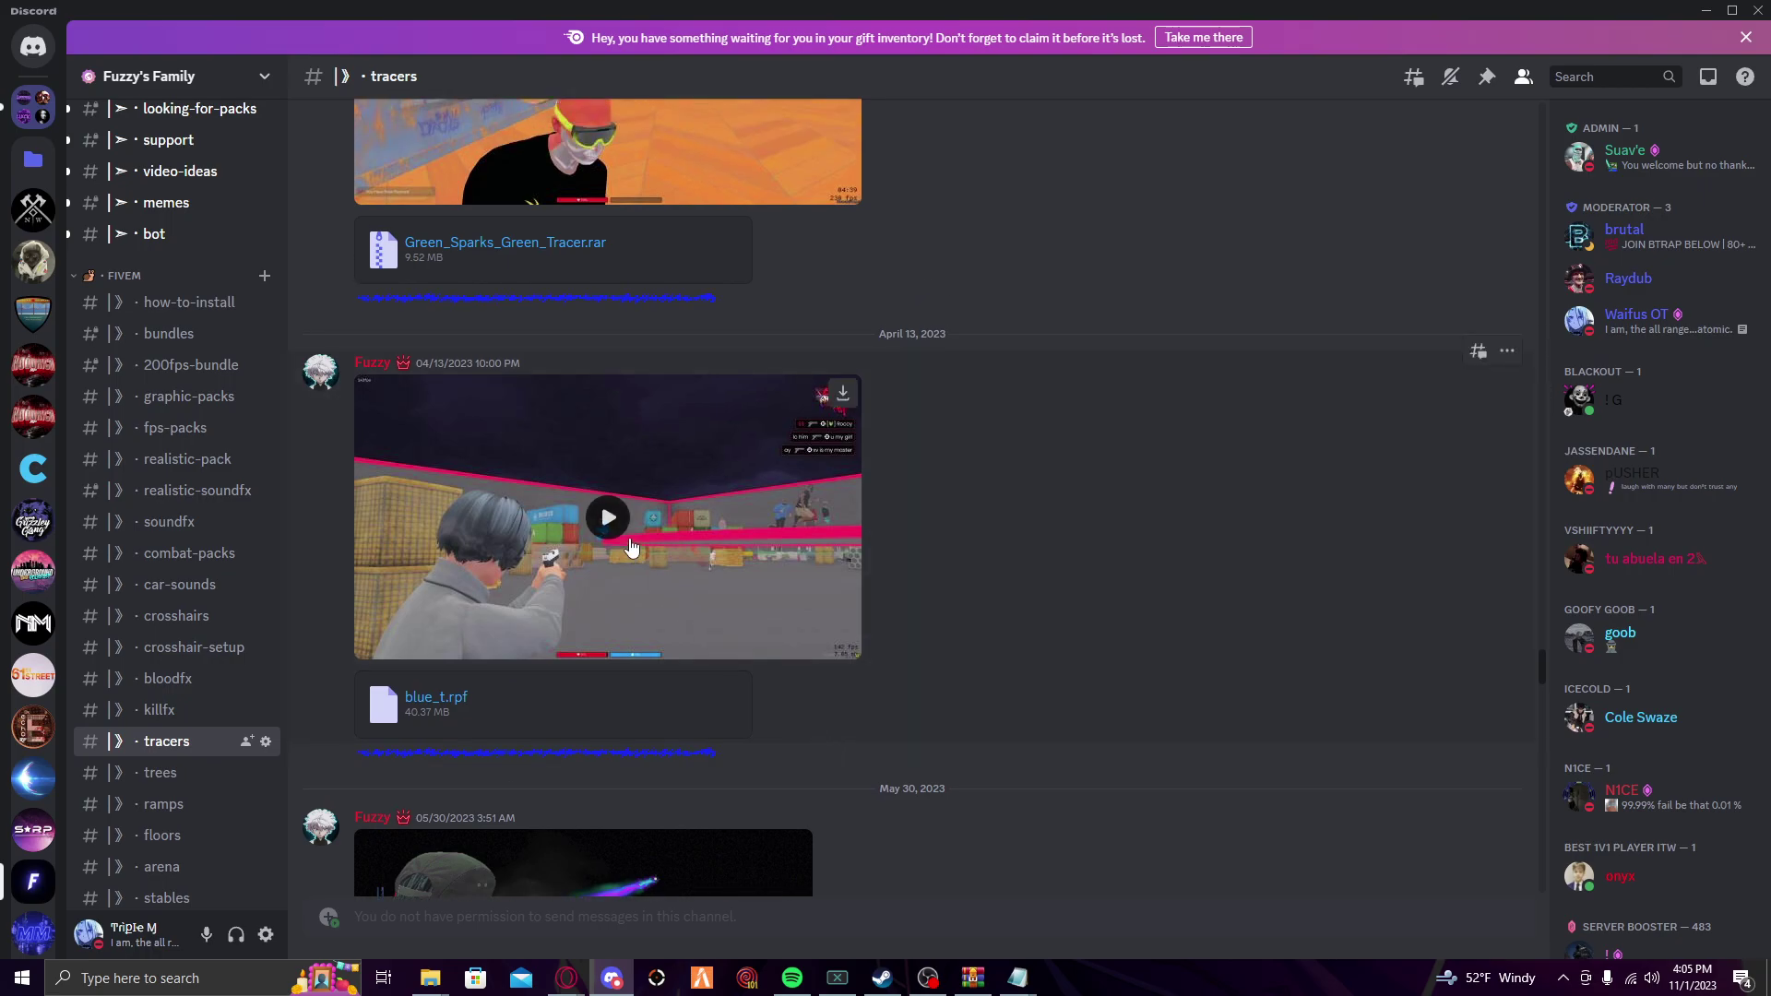
{"action": "left_click", "coordinate": [631, 548]}
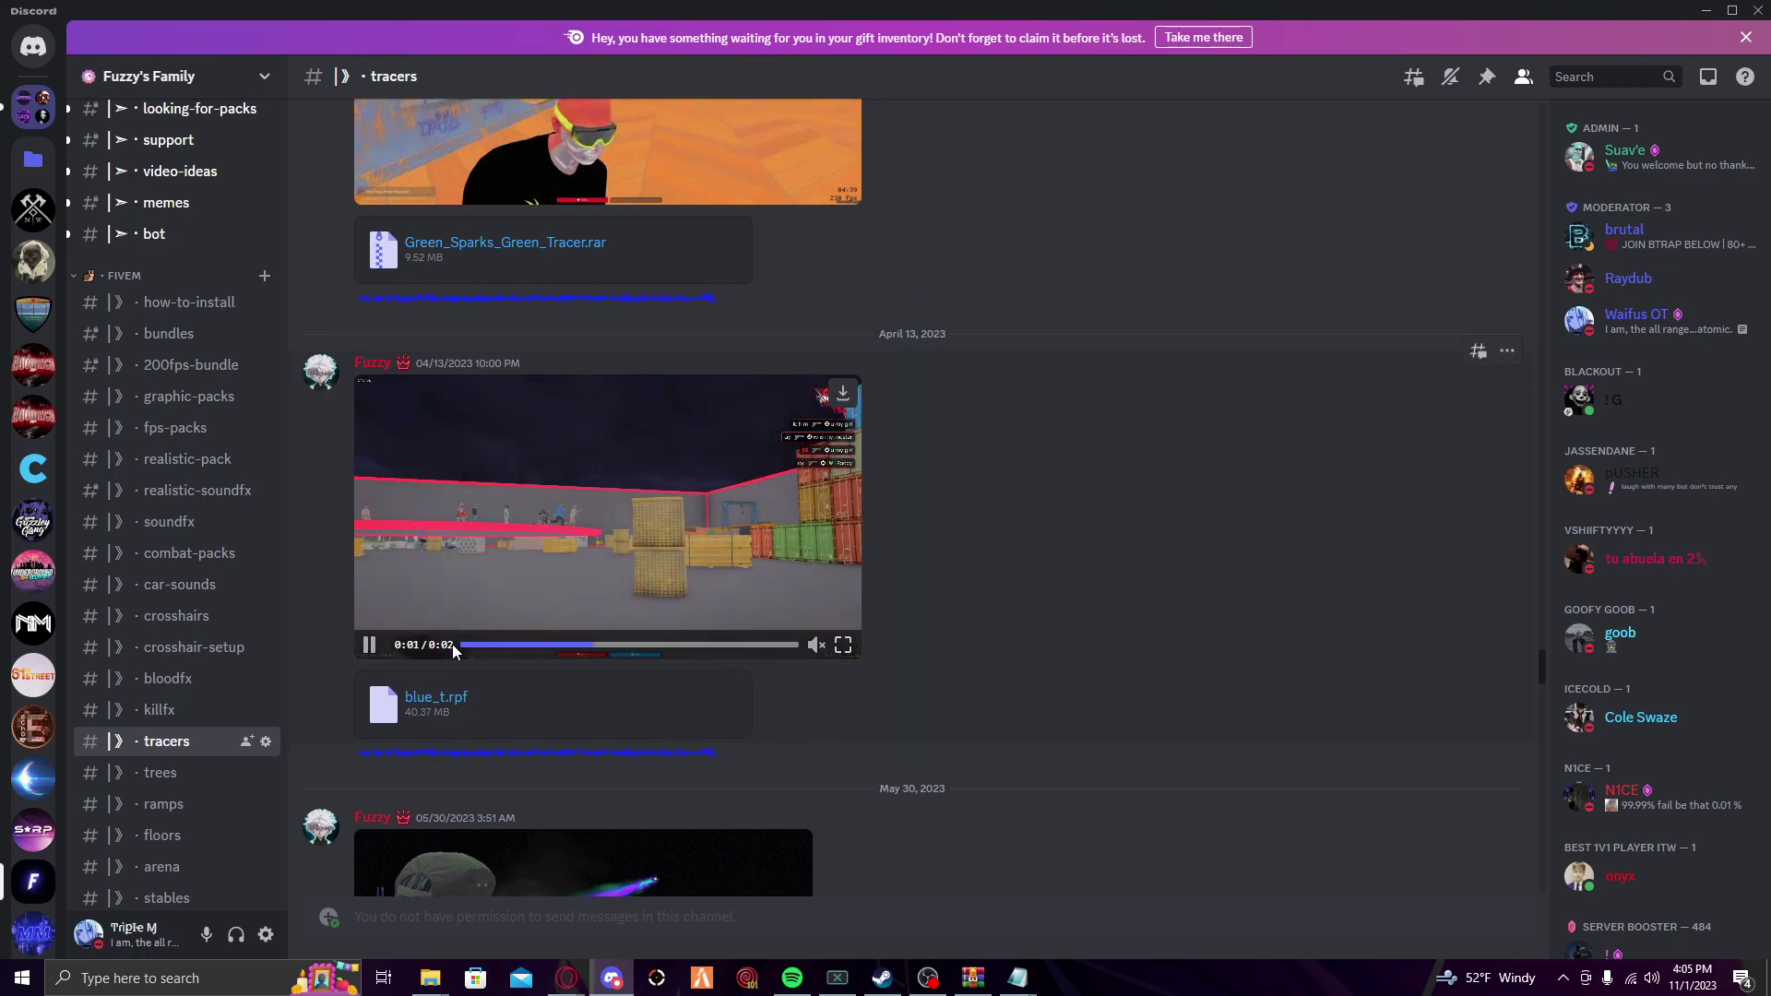
{"action": "left_click", "coordinate": [452, 705]}
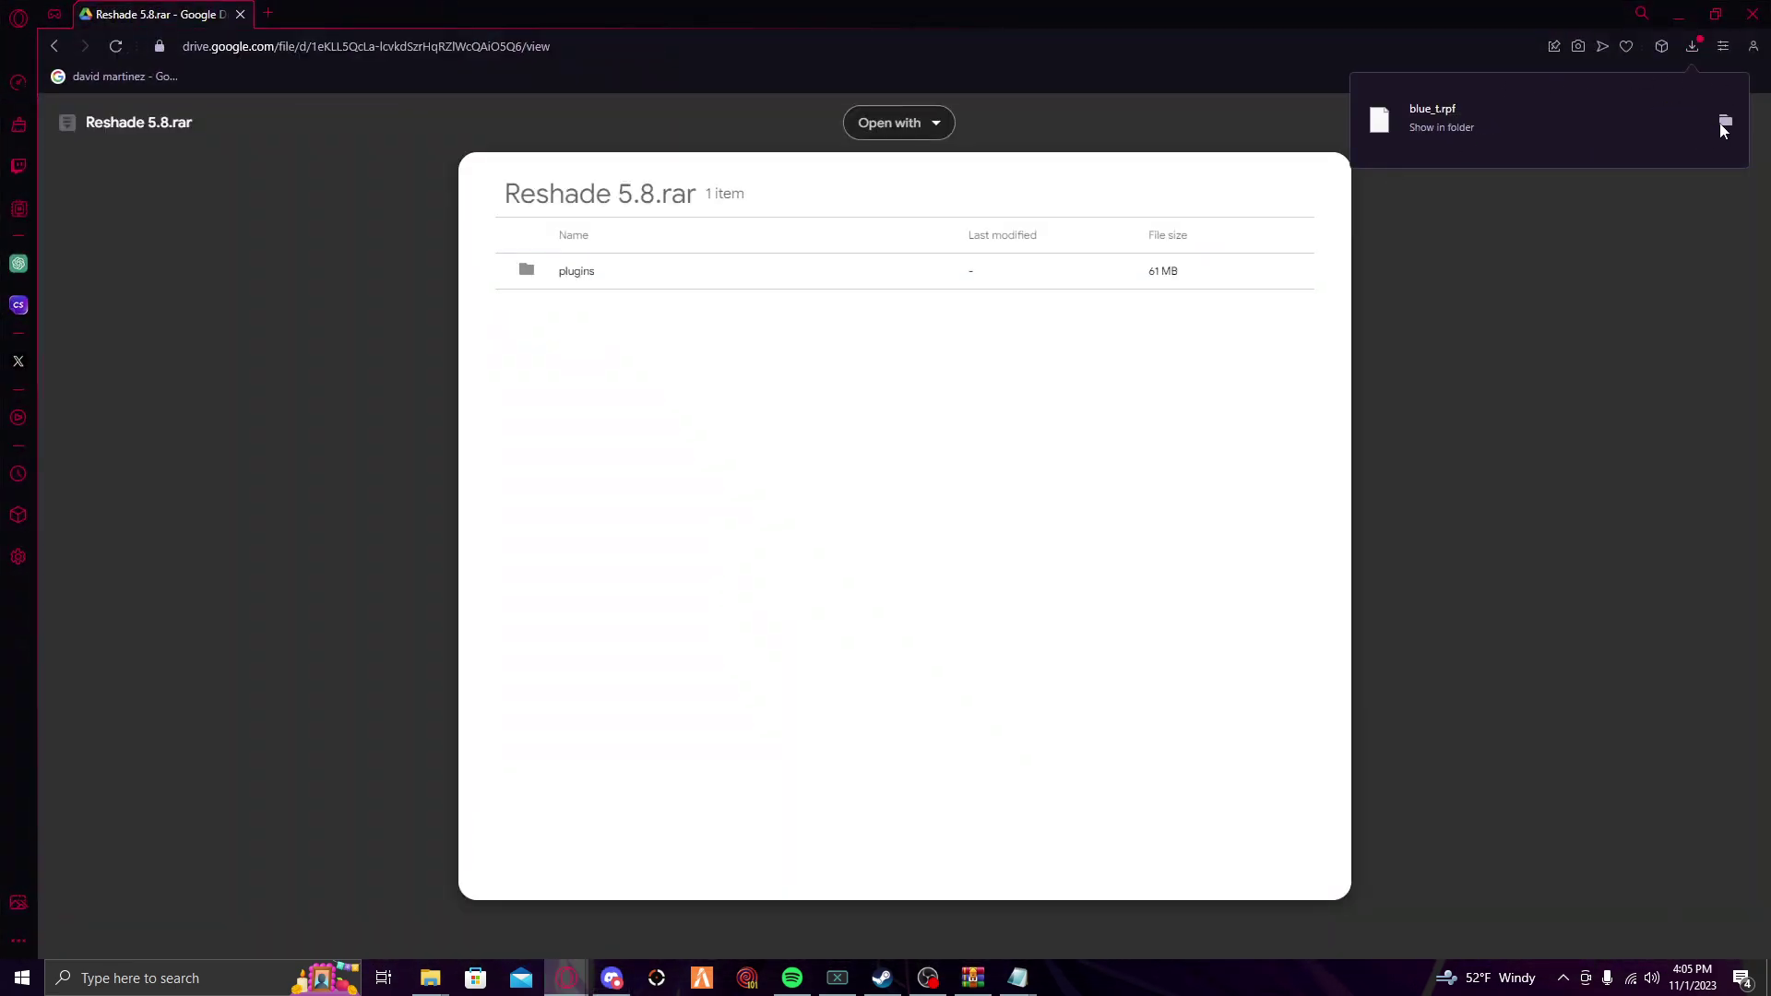
Show blue_t.rpf in Downloads and move it into the FiveM Application Data mods folder.
{"action": "left_click", "coordinate": [1724, 123]}
{"action": "left_click", "coordinate": [1673, 13]}
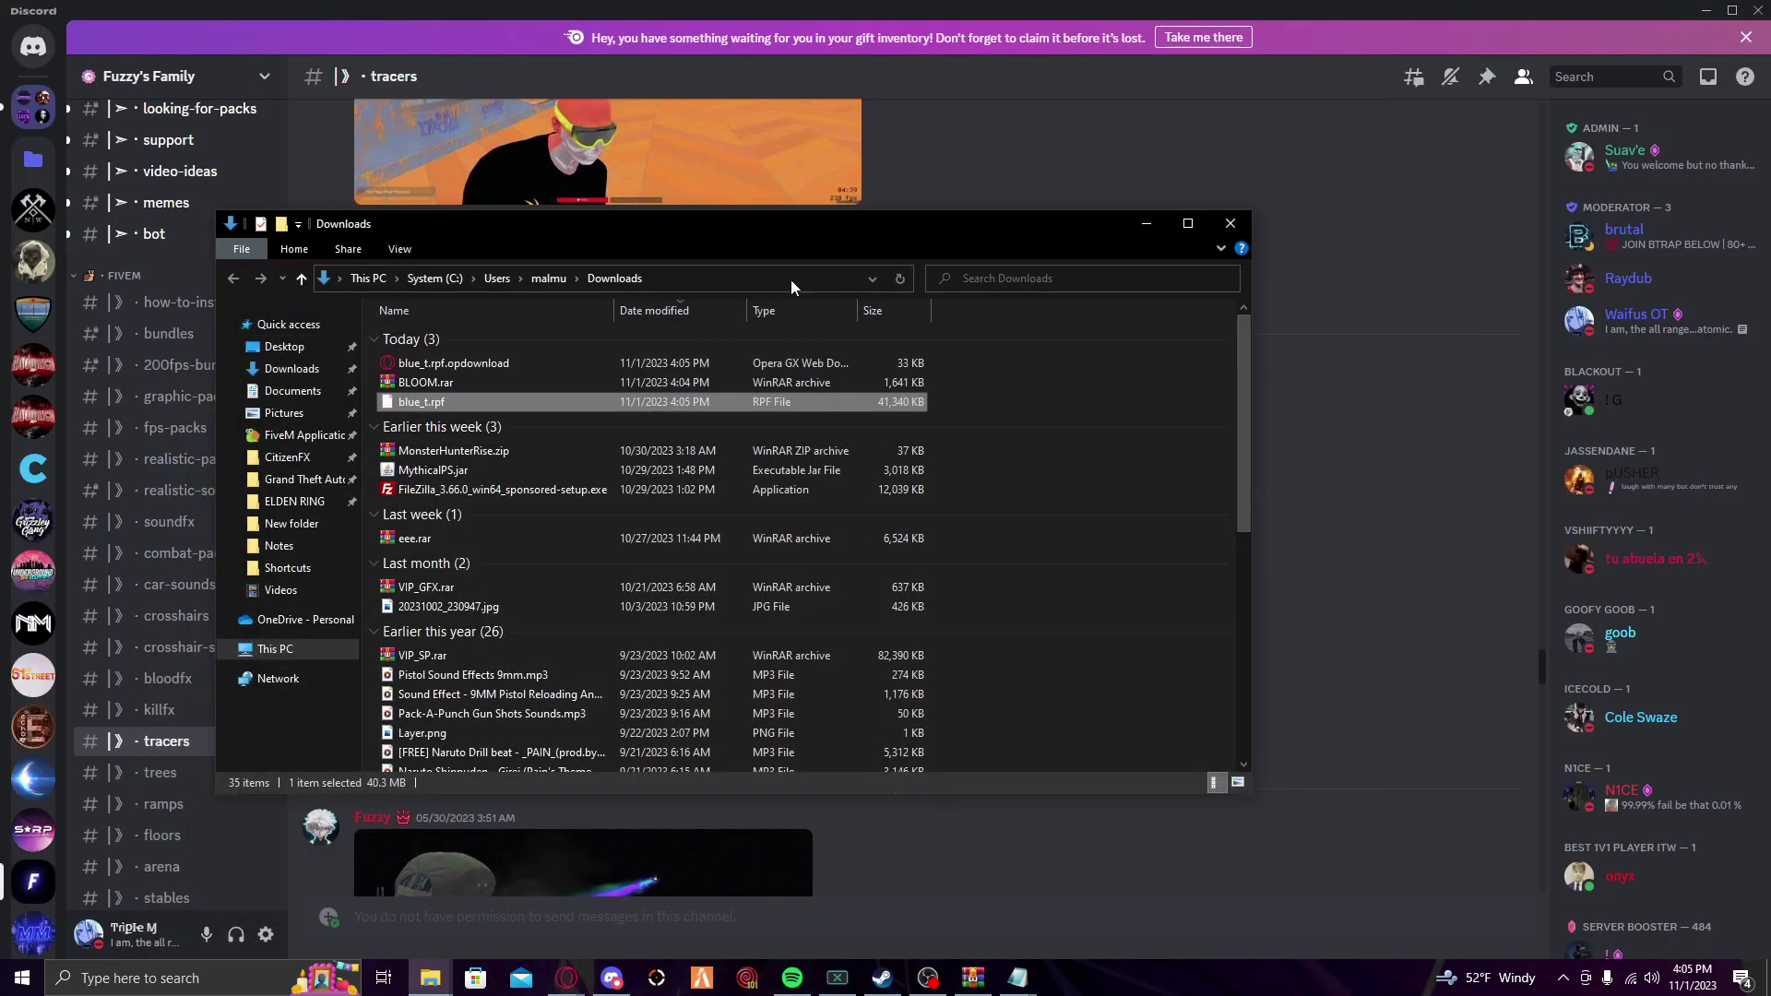
{"action": "left_click", "coordinate": [1706, 11]}
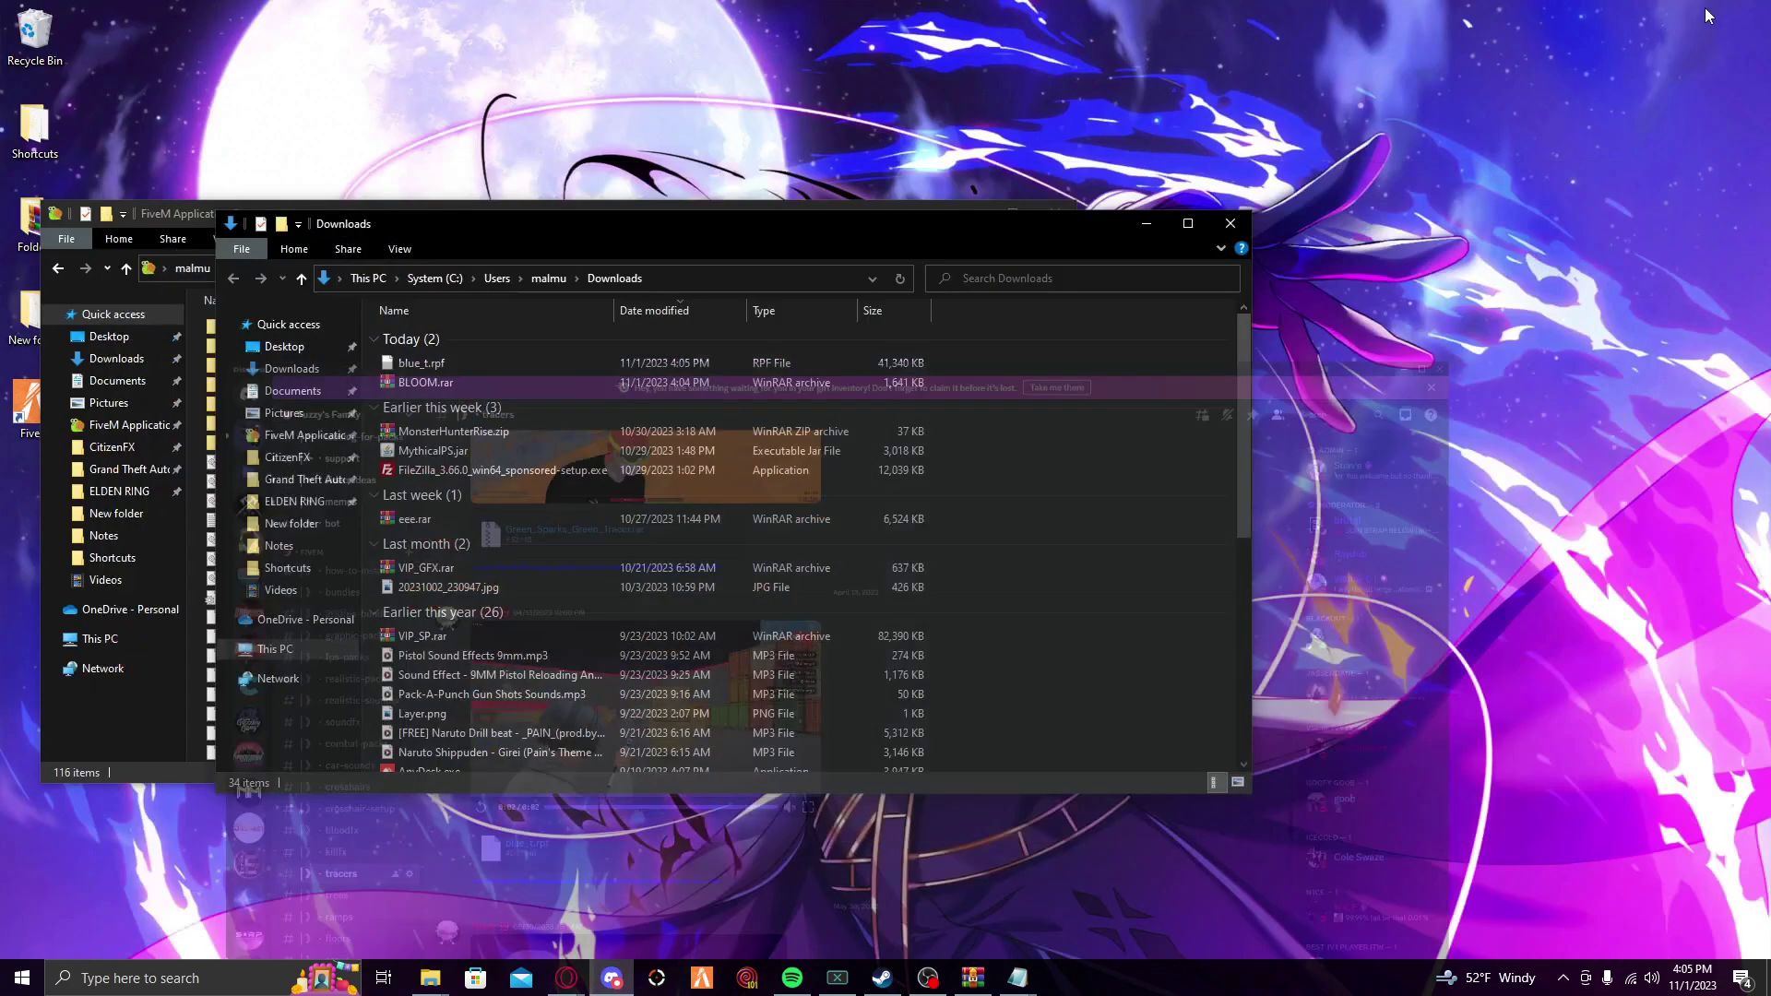
{"action": "left_click_drag", "start_coordinate": [398, 223], "coordinate": [735, 208]}
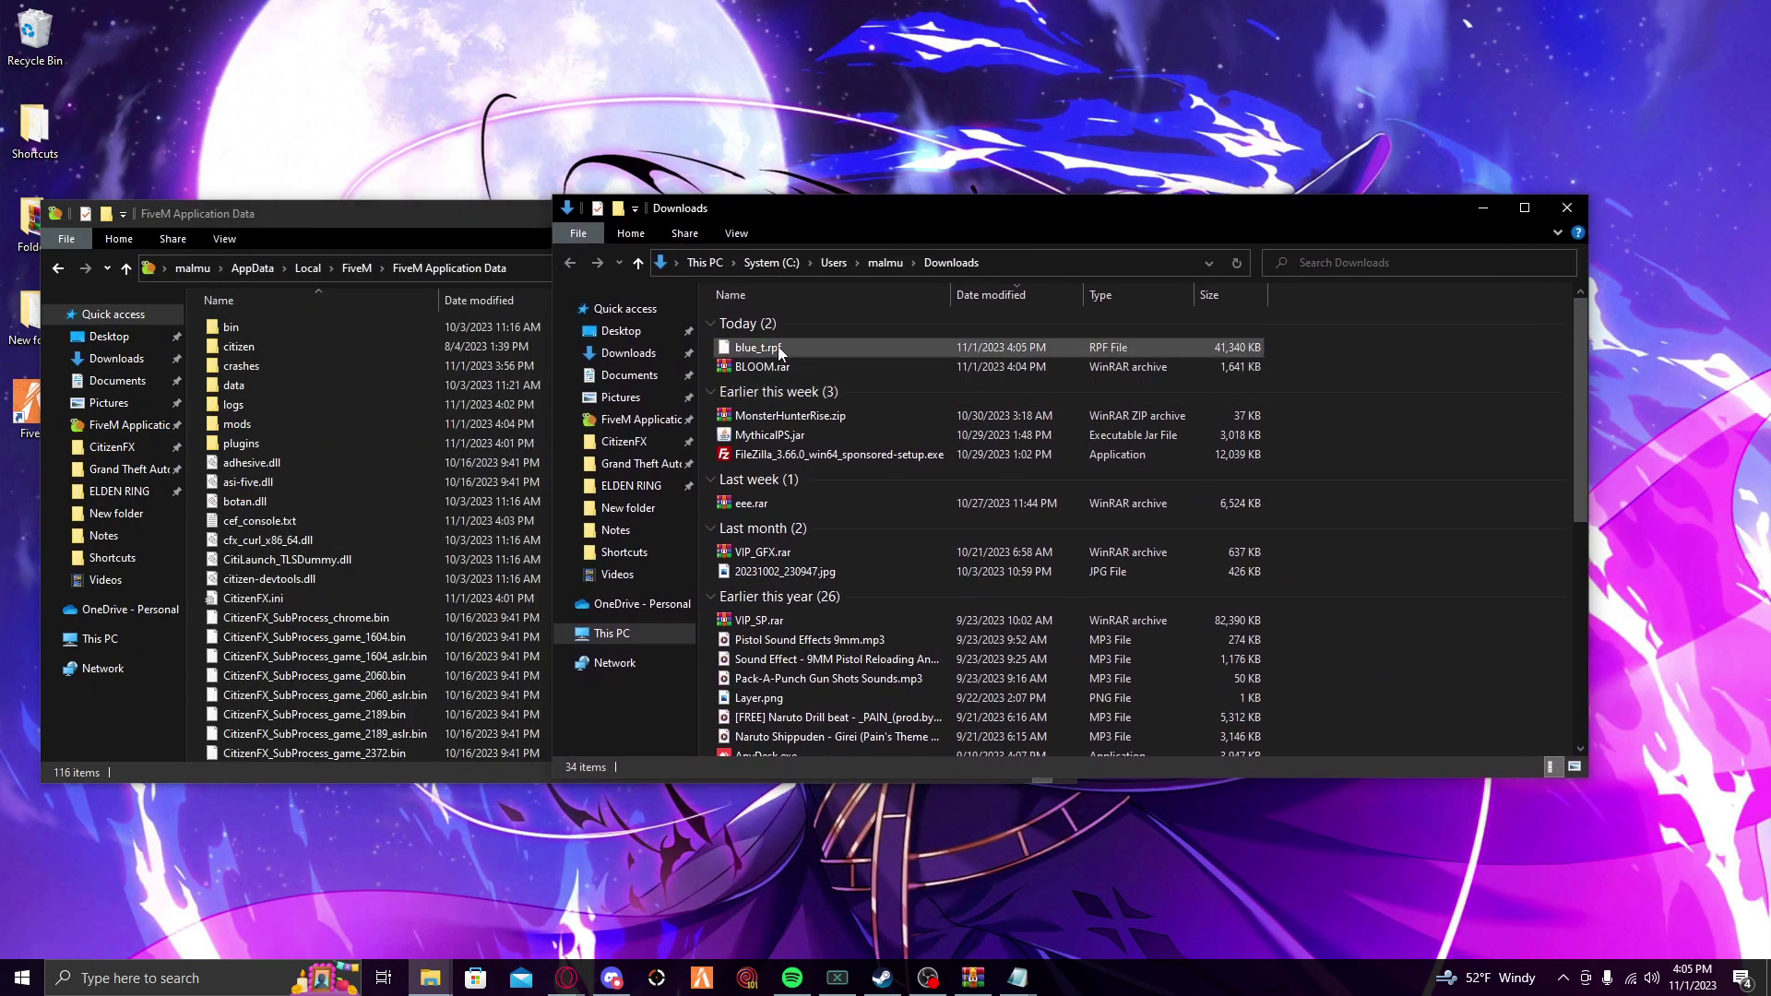
{"action": "left_click_drag", "start_coordinate": [778, 346], "coordinate": [284, 423]}
Preview the kill effect in #killfx and download Kill_Effect_4.rar, confirming the warning.
{"action": "left_click", "coordinate": [612, 978]}
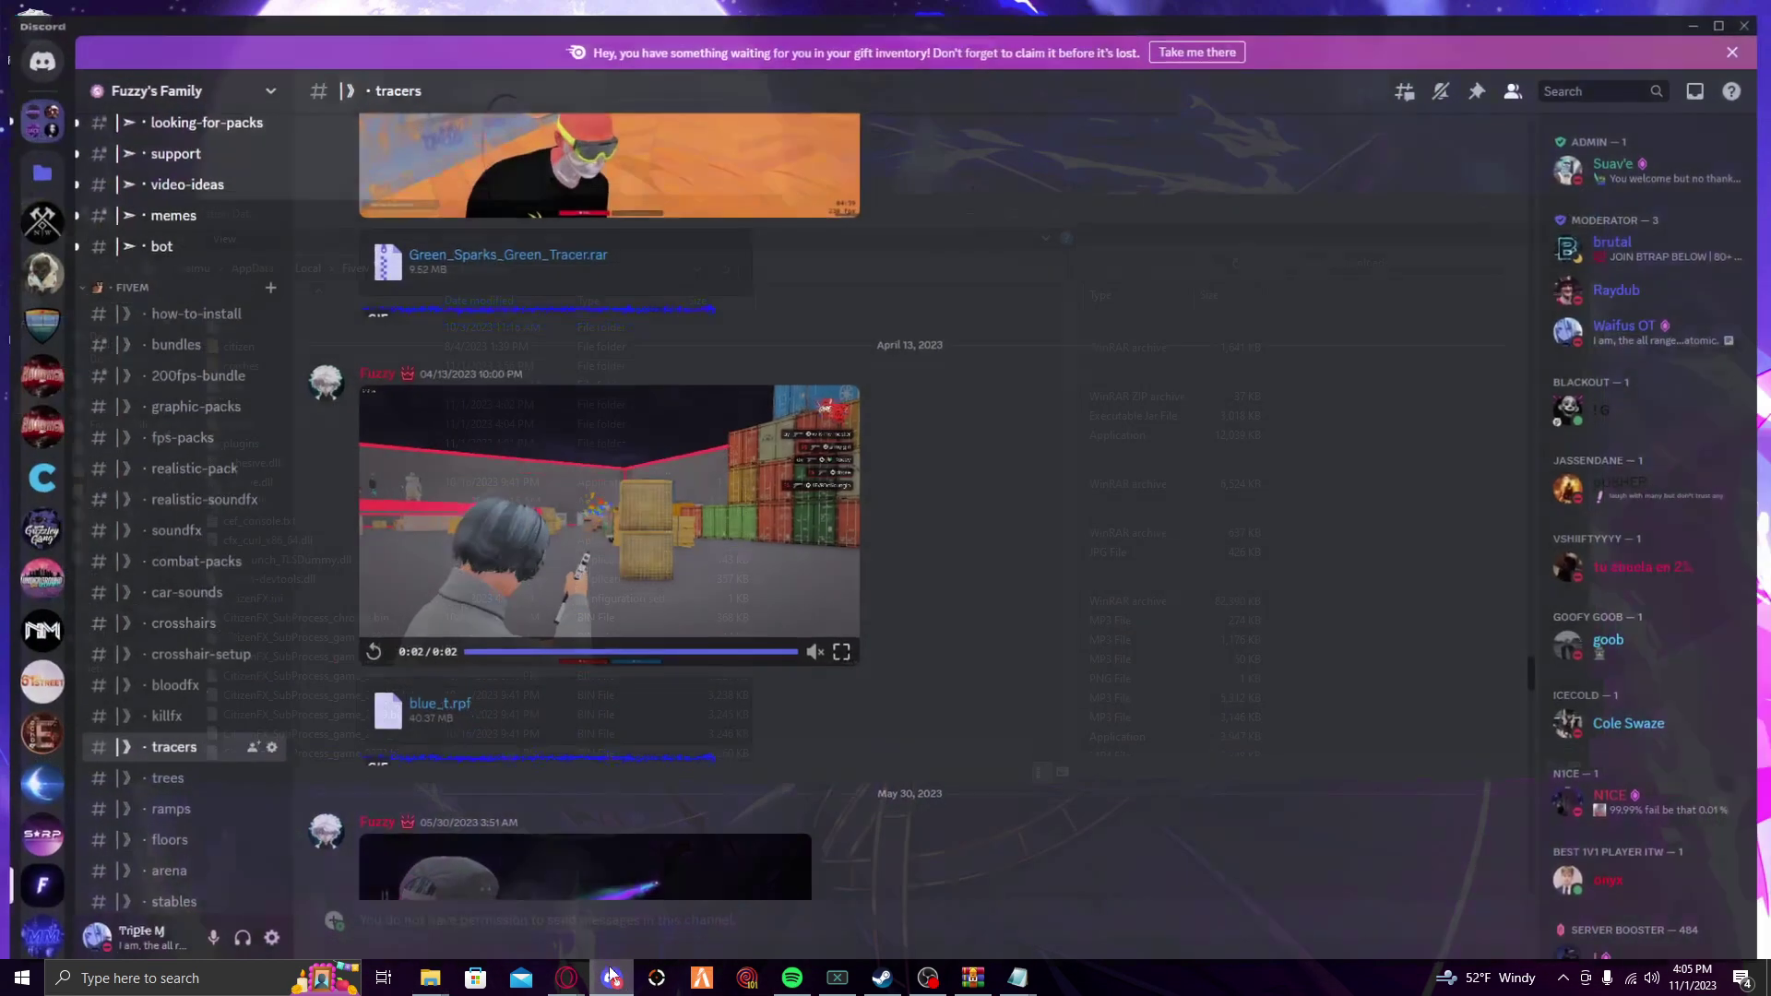
{"action": "left_click", "coordinate": [189, 725]}
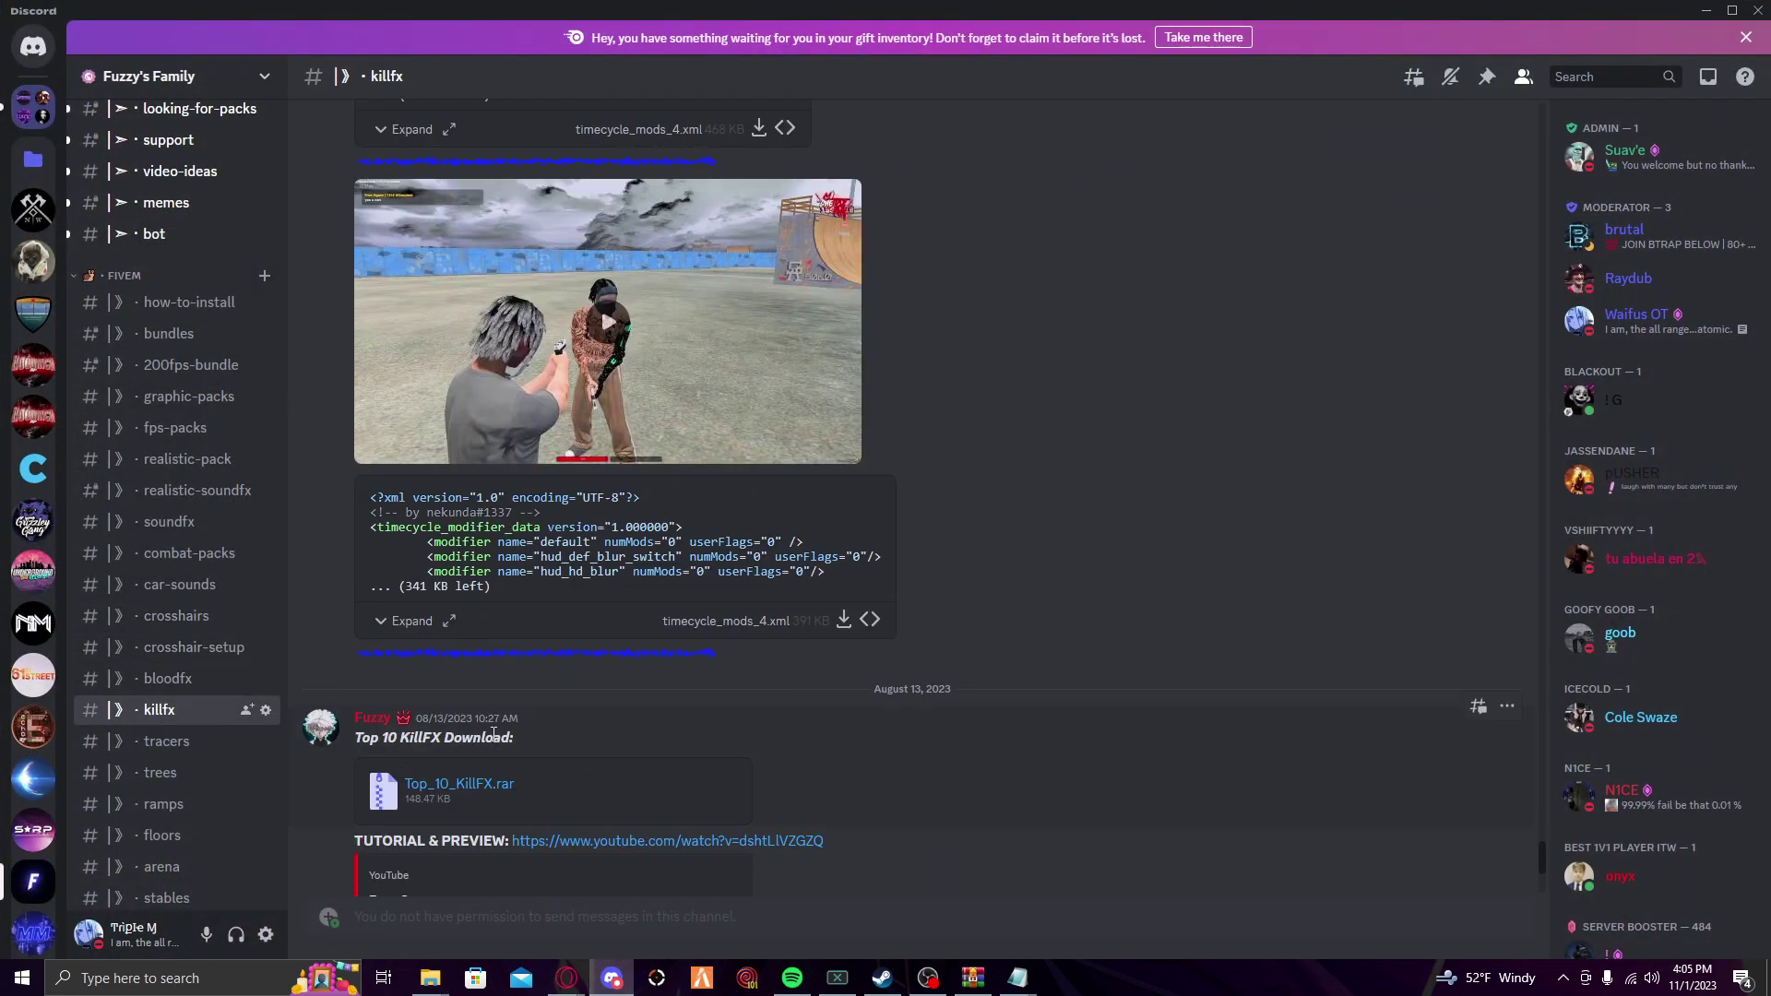
{"action": "scroll", "coordinate": [524, 735], "scroll_direction": "up", "scroll_amount": 20}
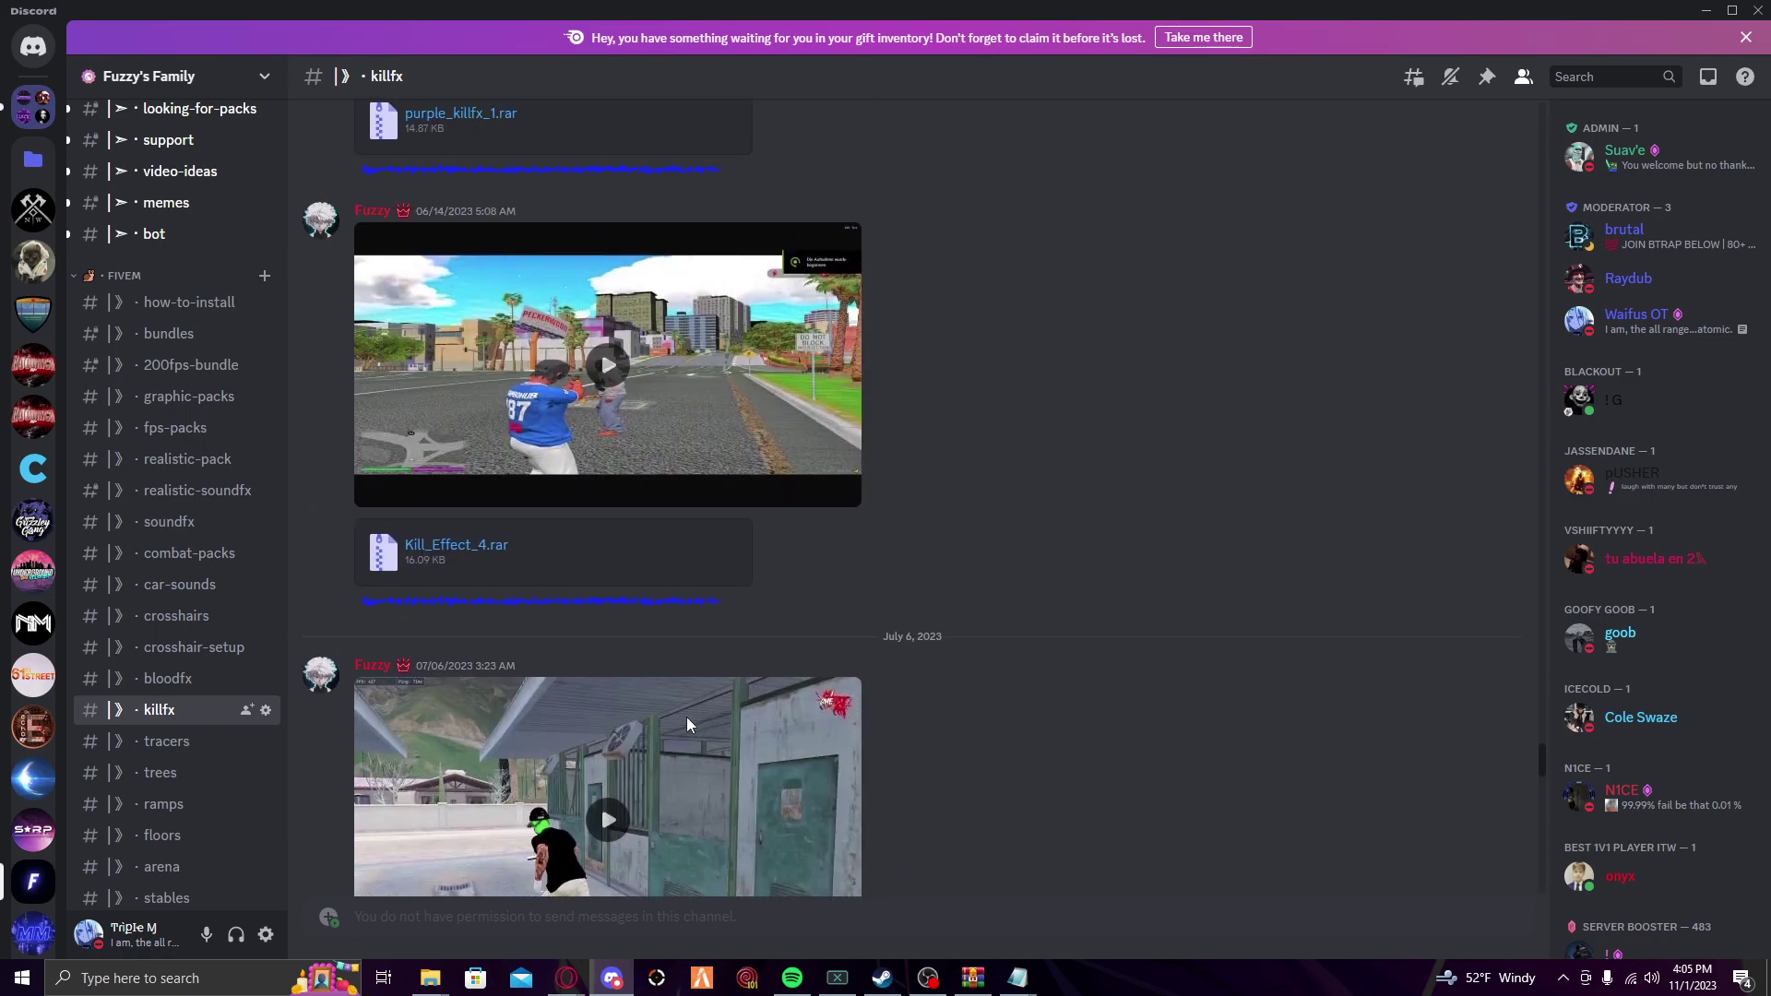
{"action": "left_click", "coordinate": [578, 692]}
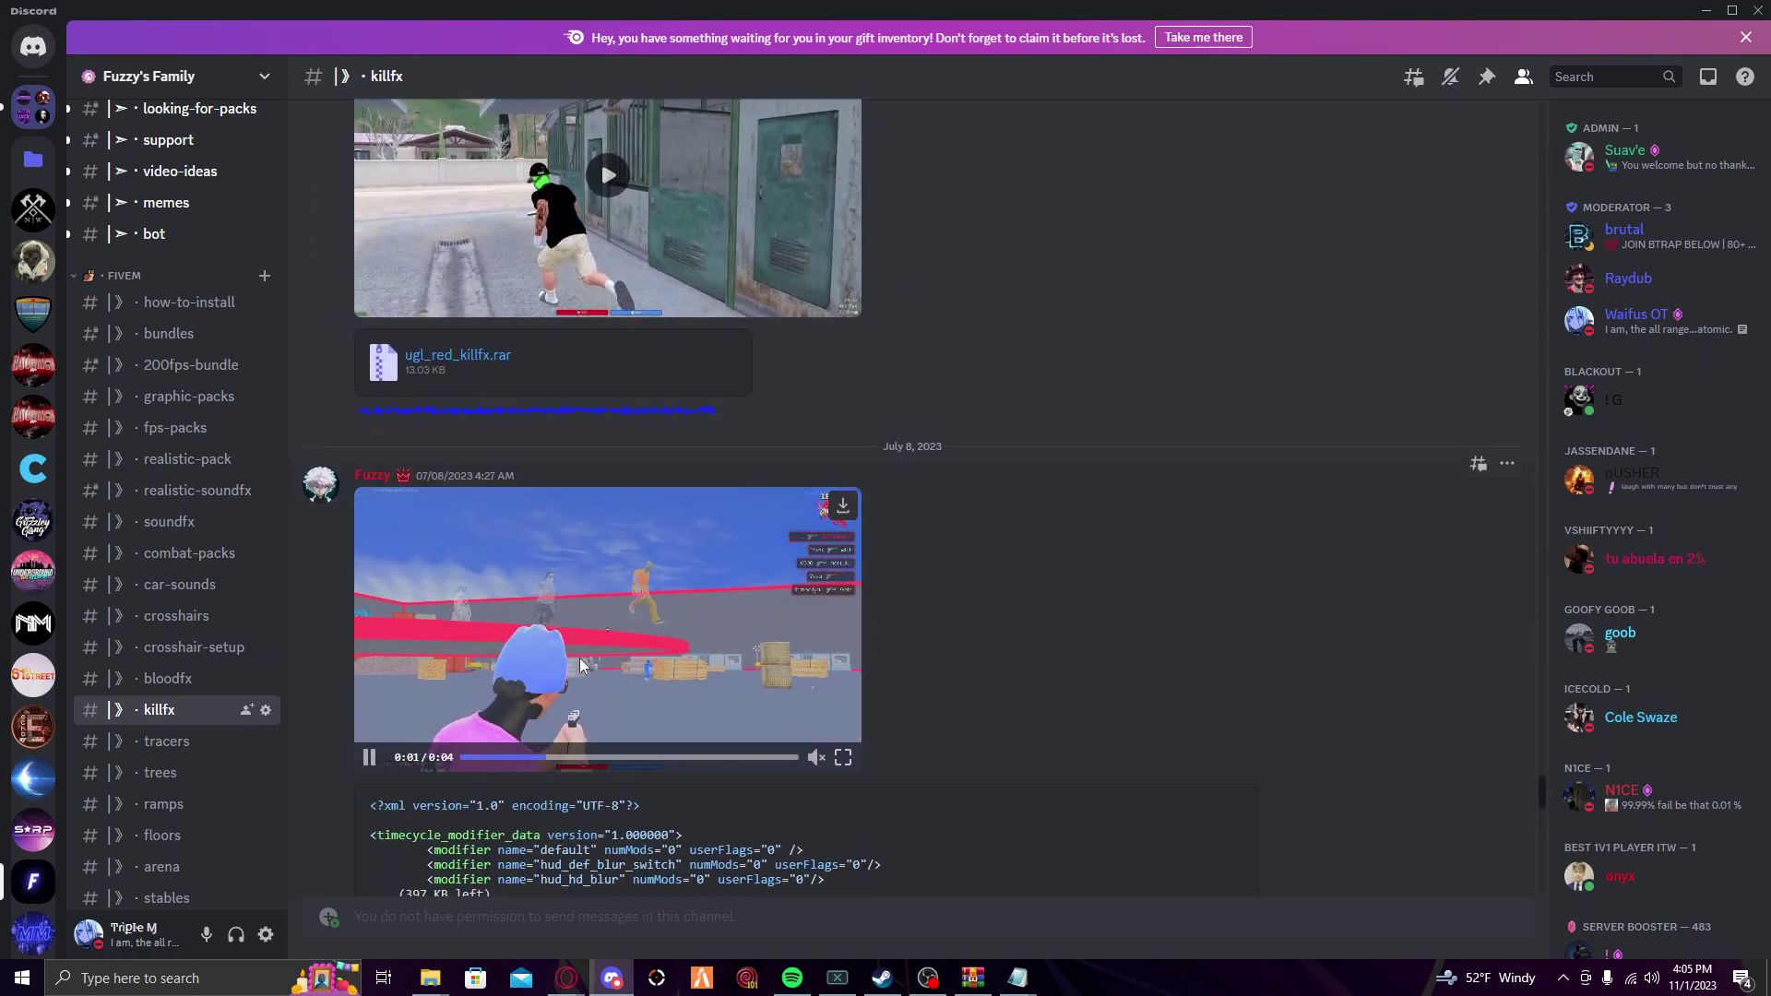
{"action": "scroll", "coordinate": [586, 600], "scroll_direction": "up", "scroll_amount": 4}
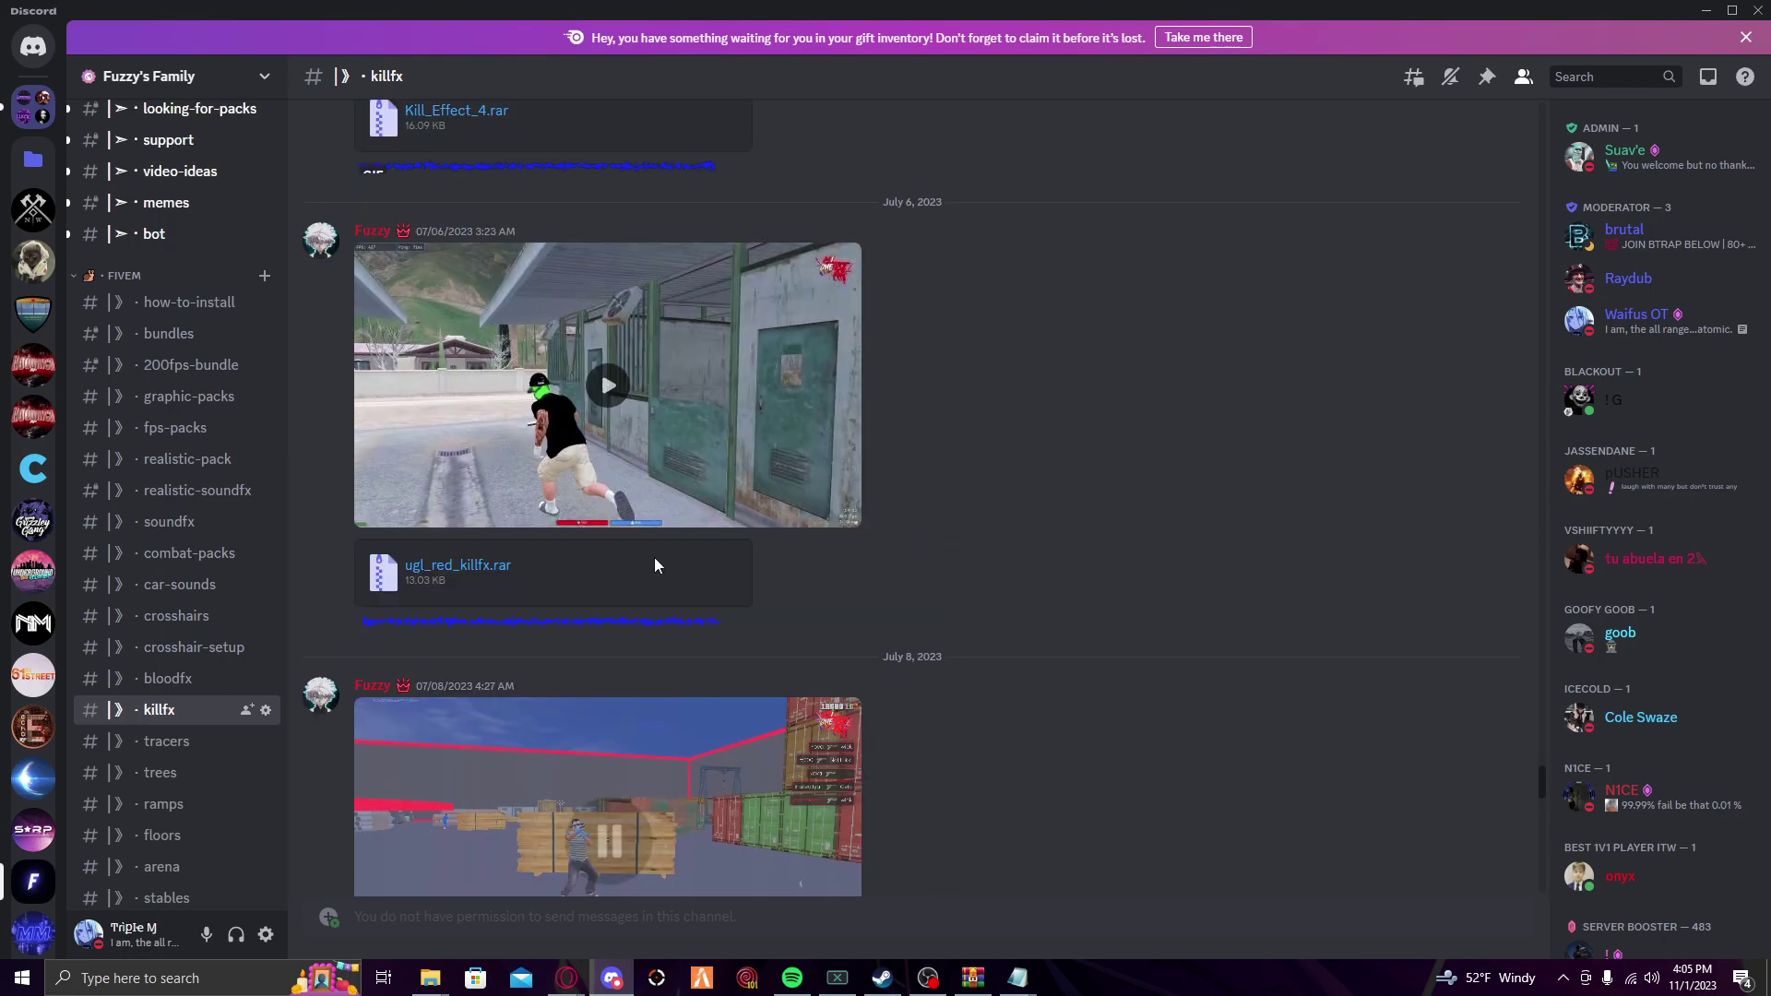
{"action": "scroll", "coordinate": [590, 552], "scroll_direction": "up", "scroll_amount": 4}
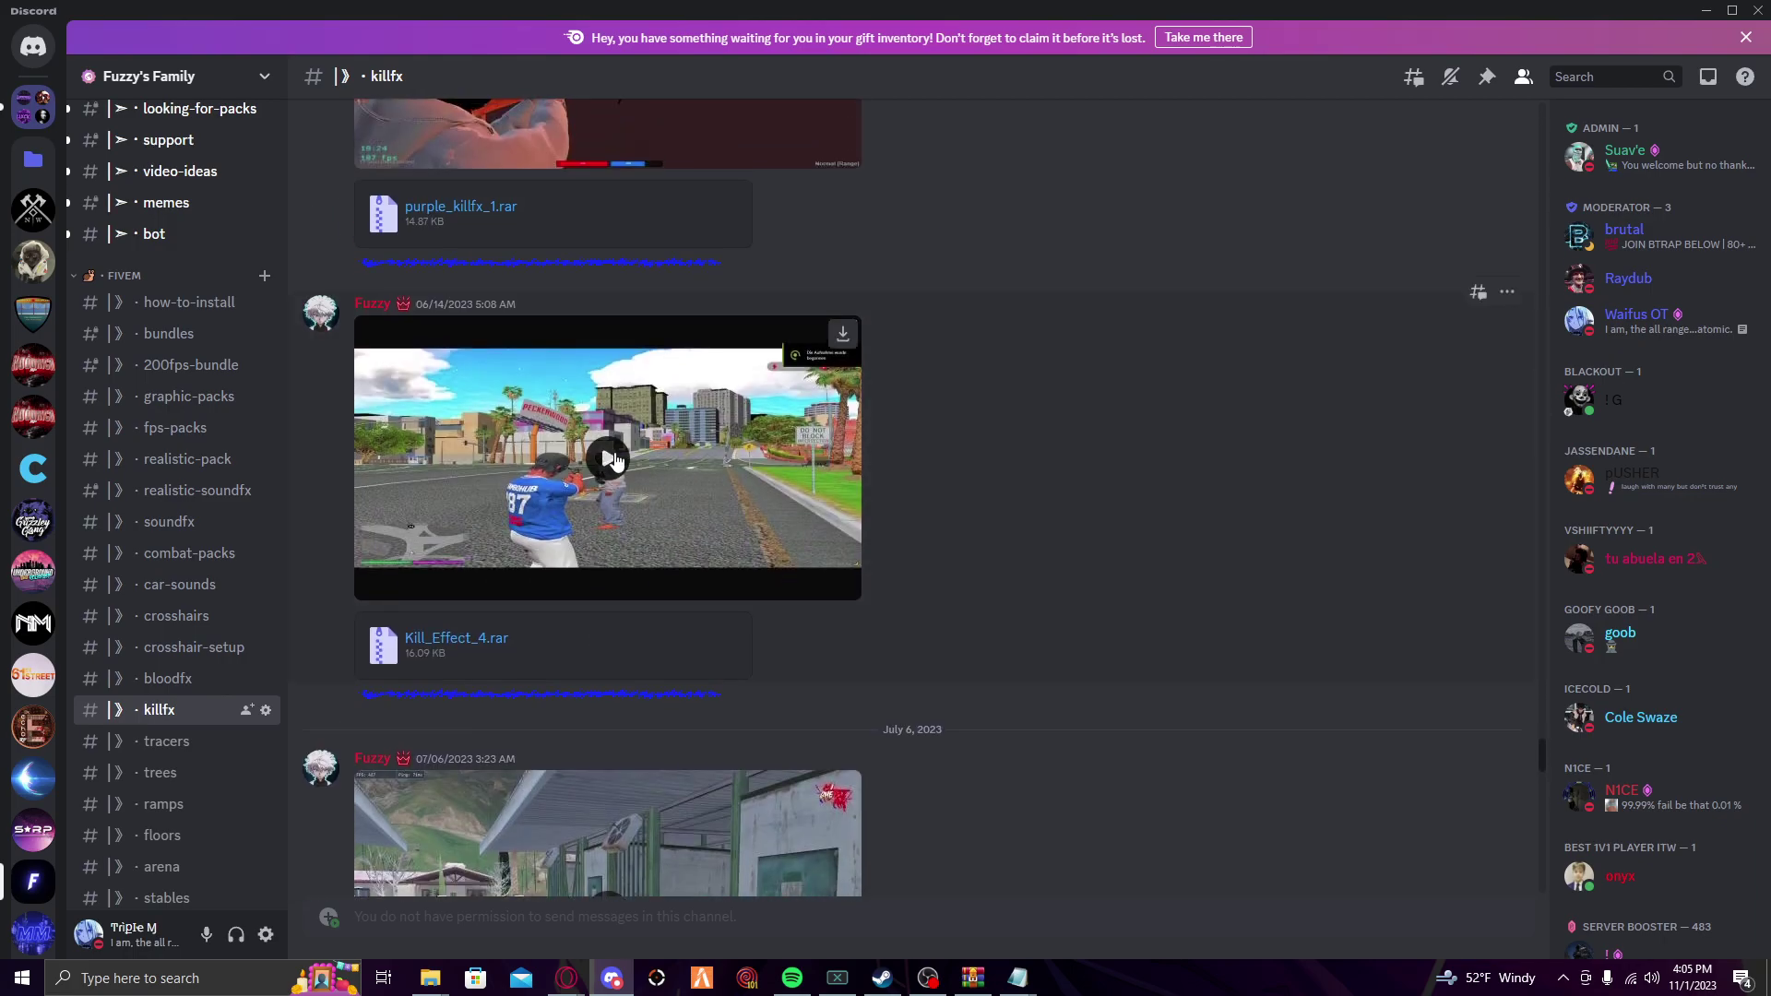
{"action": "left_click", "coordinate": [614, 460]}
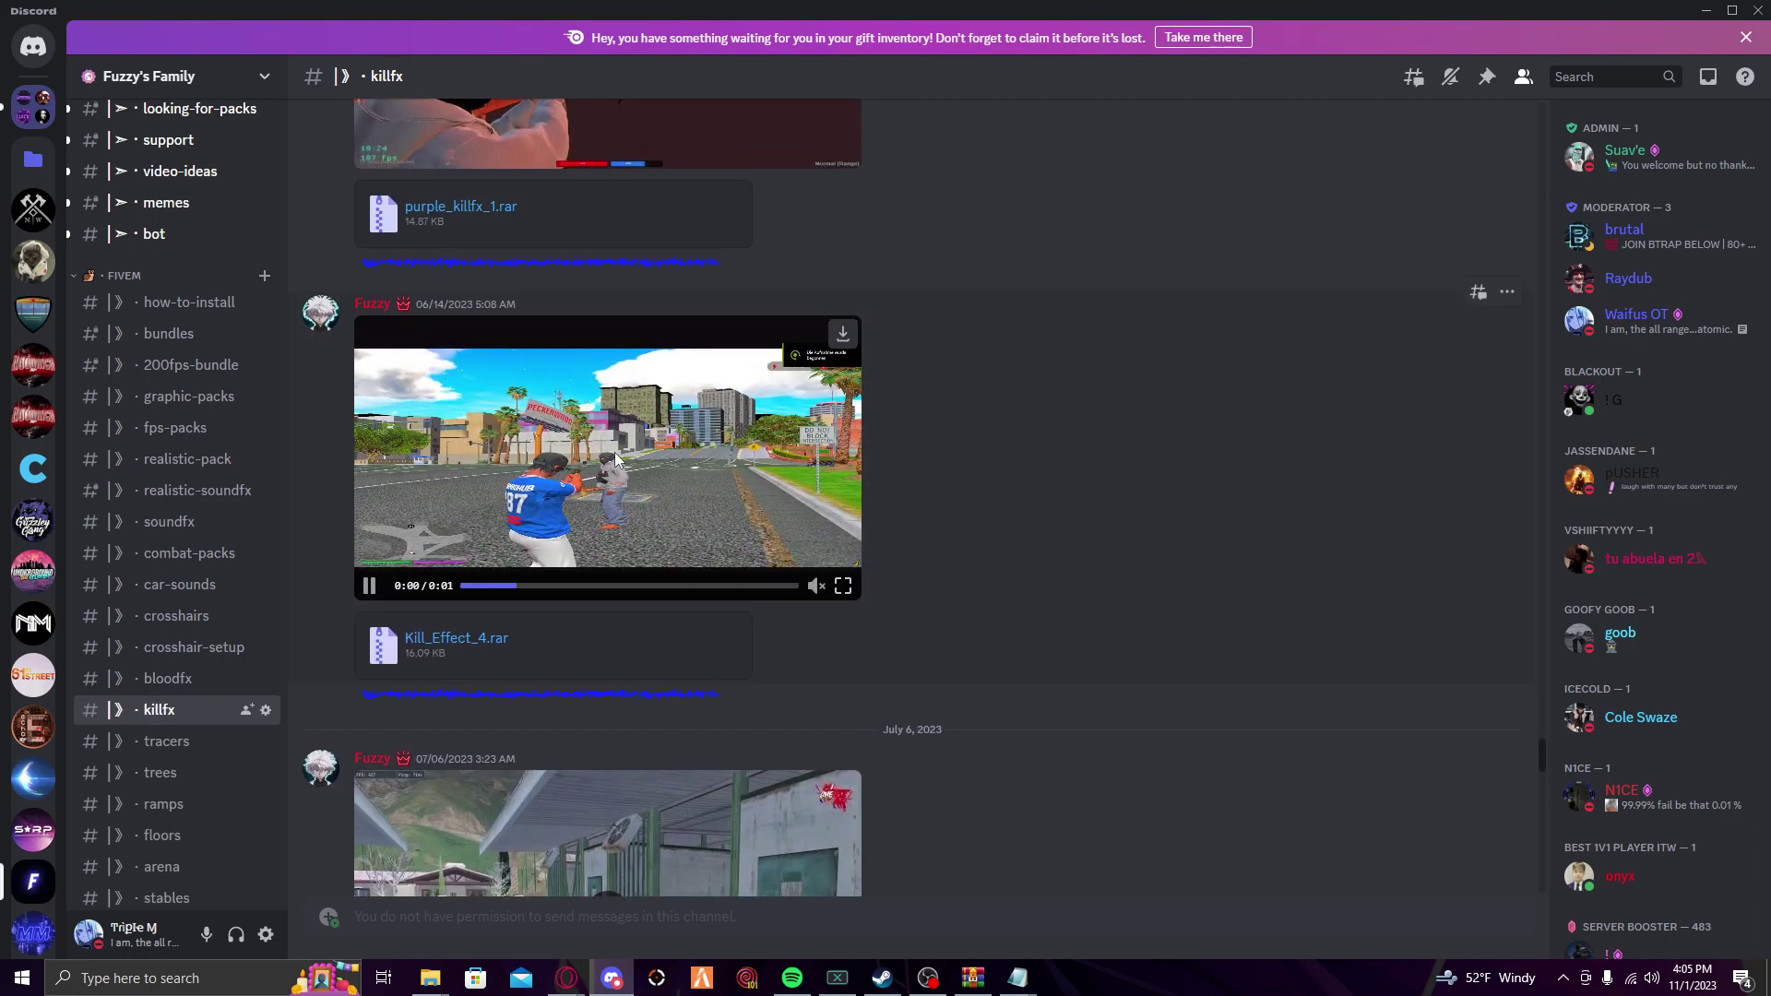
{"action": "left_click", "coordinate": [507, 639]}
{"action": "left_click", "coordinate": [910, 552]}
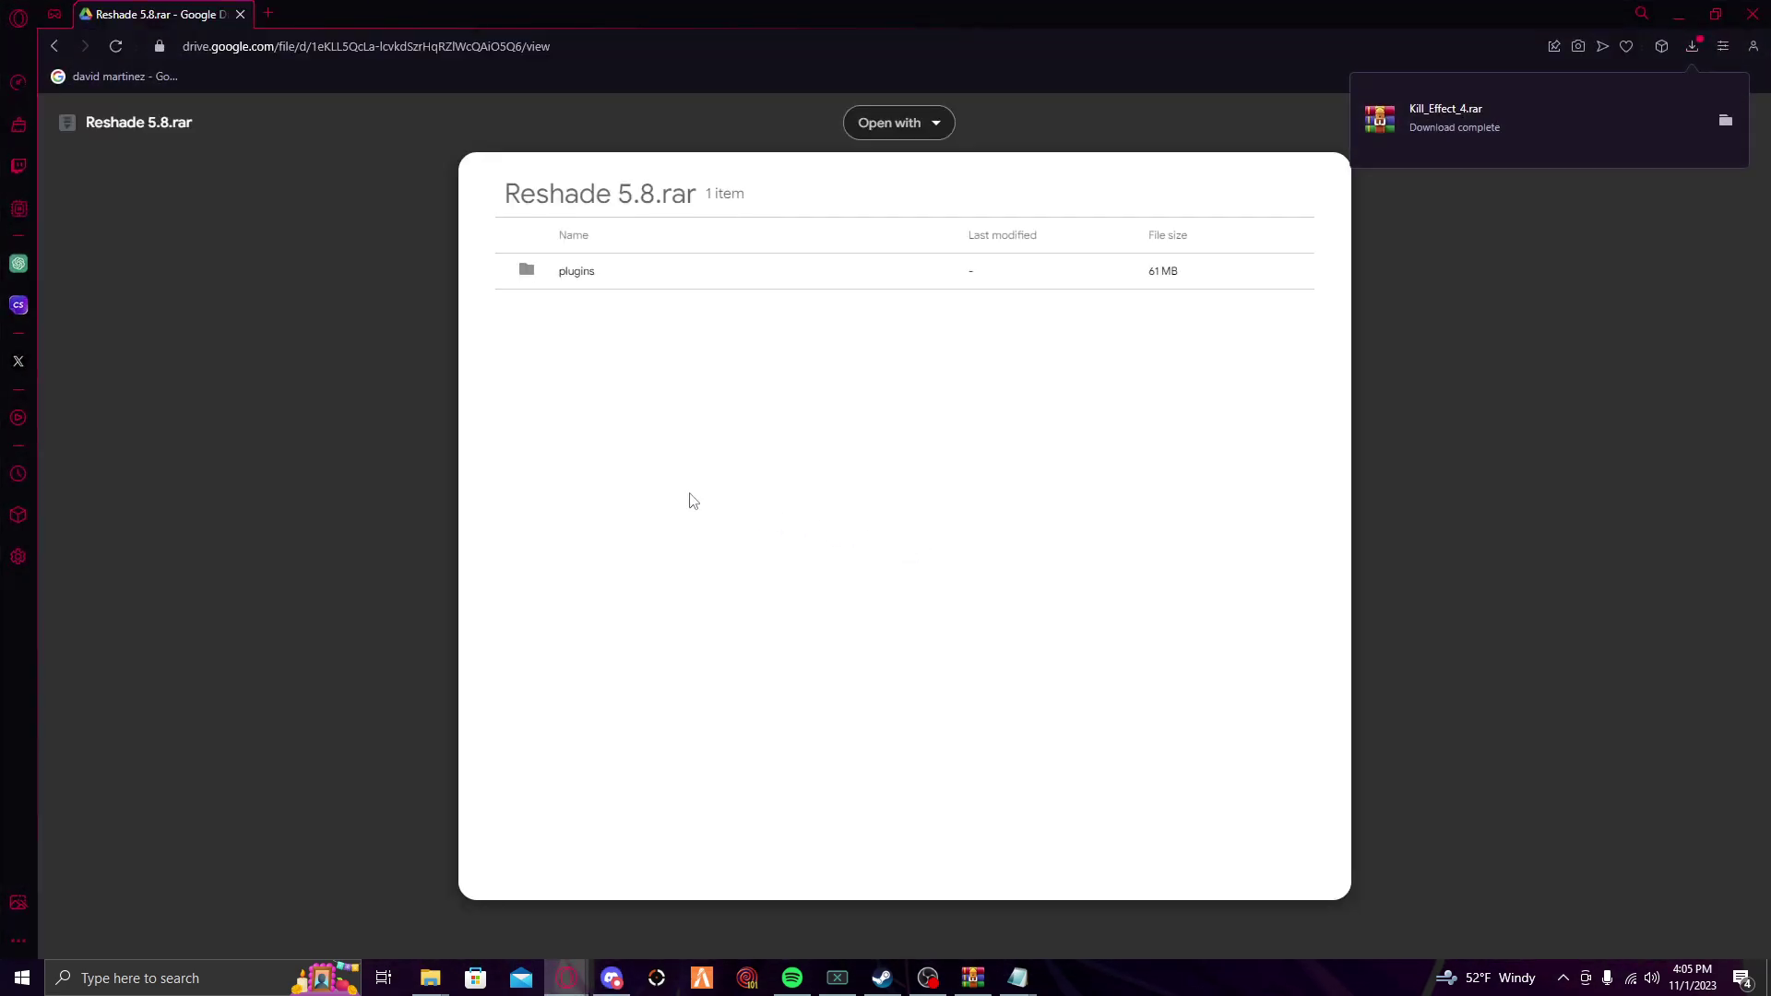
Preview shockwaves in #bloodfx and download shockwaves.rar, confirming the warning.
{"action": "left_click", "coordinate": [1692, 13]}
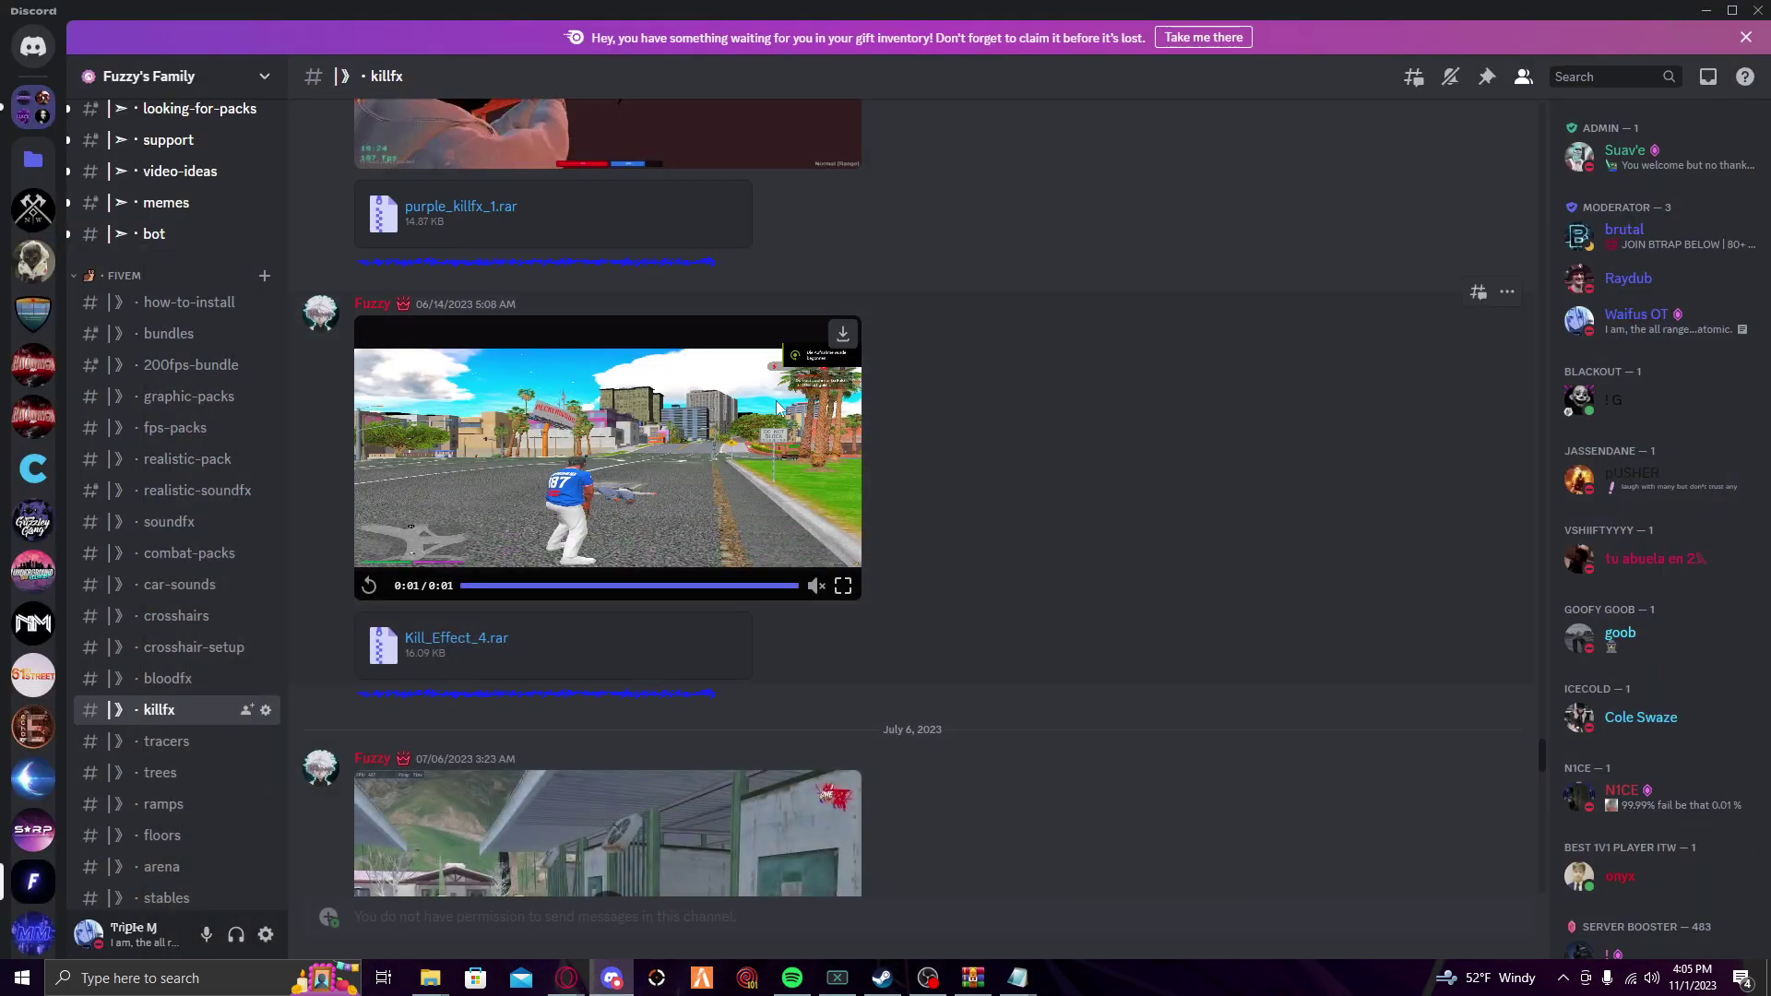
{"action": "left_click", "coordinate": [168, 679]}
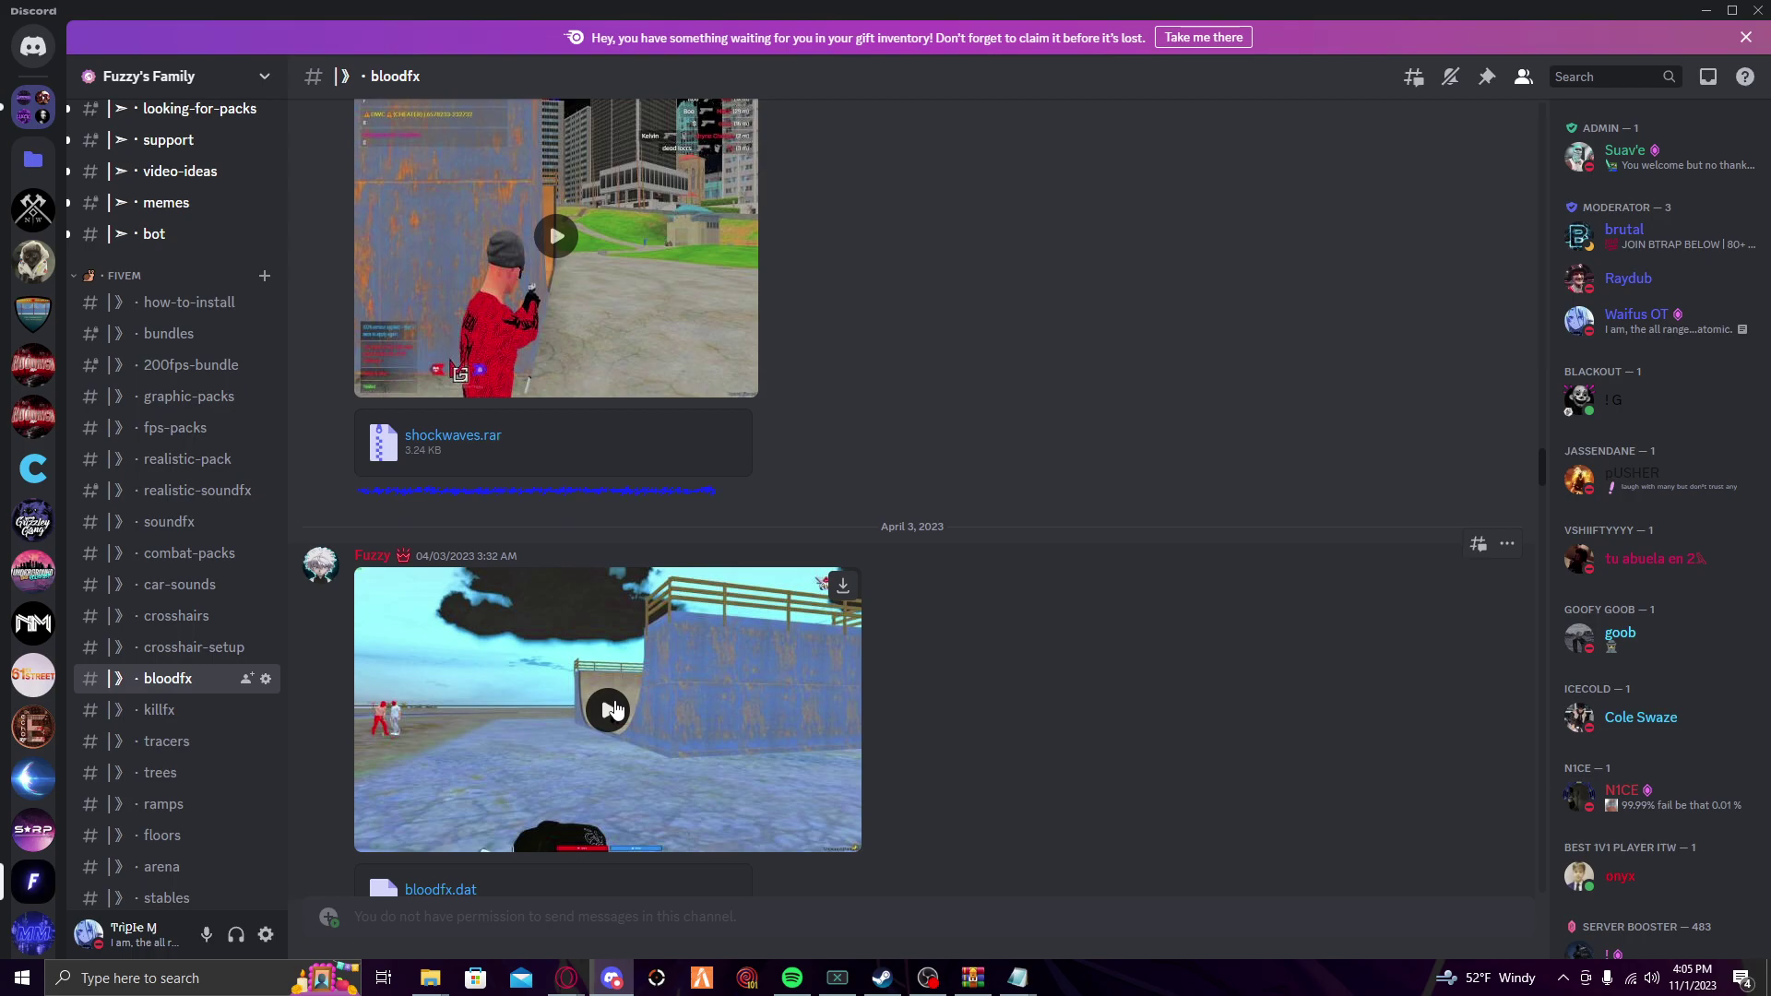
{"action": "scroll", "coordinate": [553, 664], "scroll_direction": "up", "scroll_amount": 2}
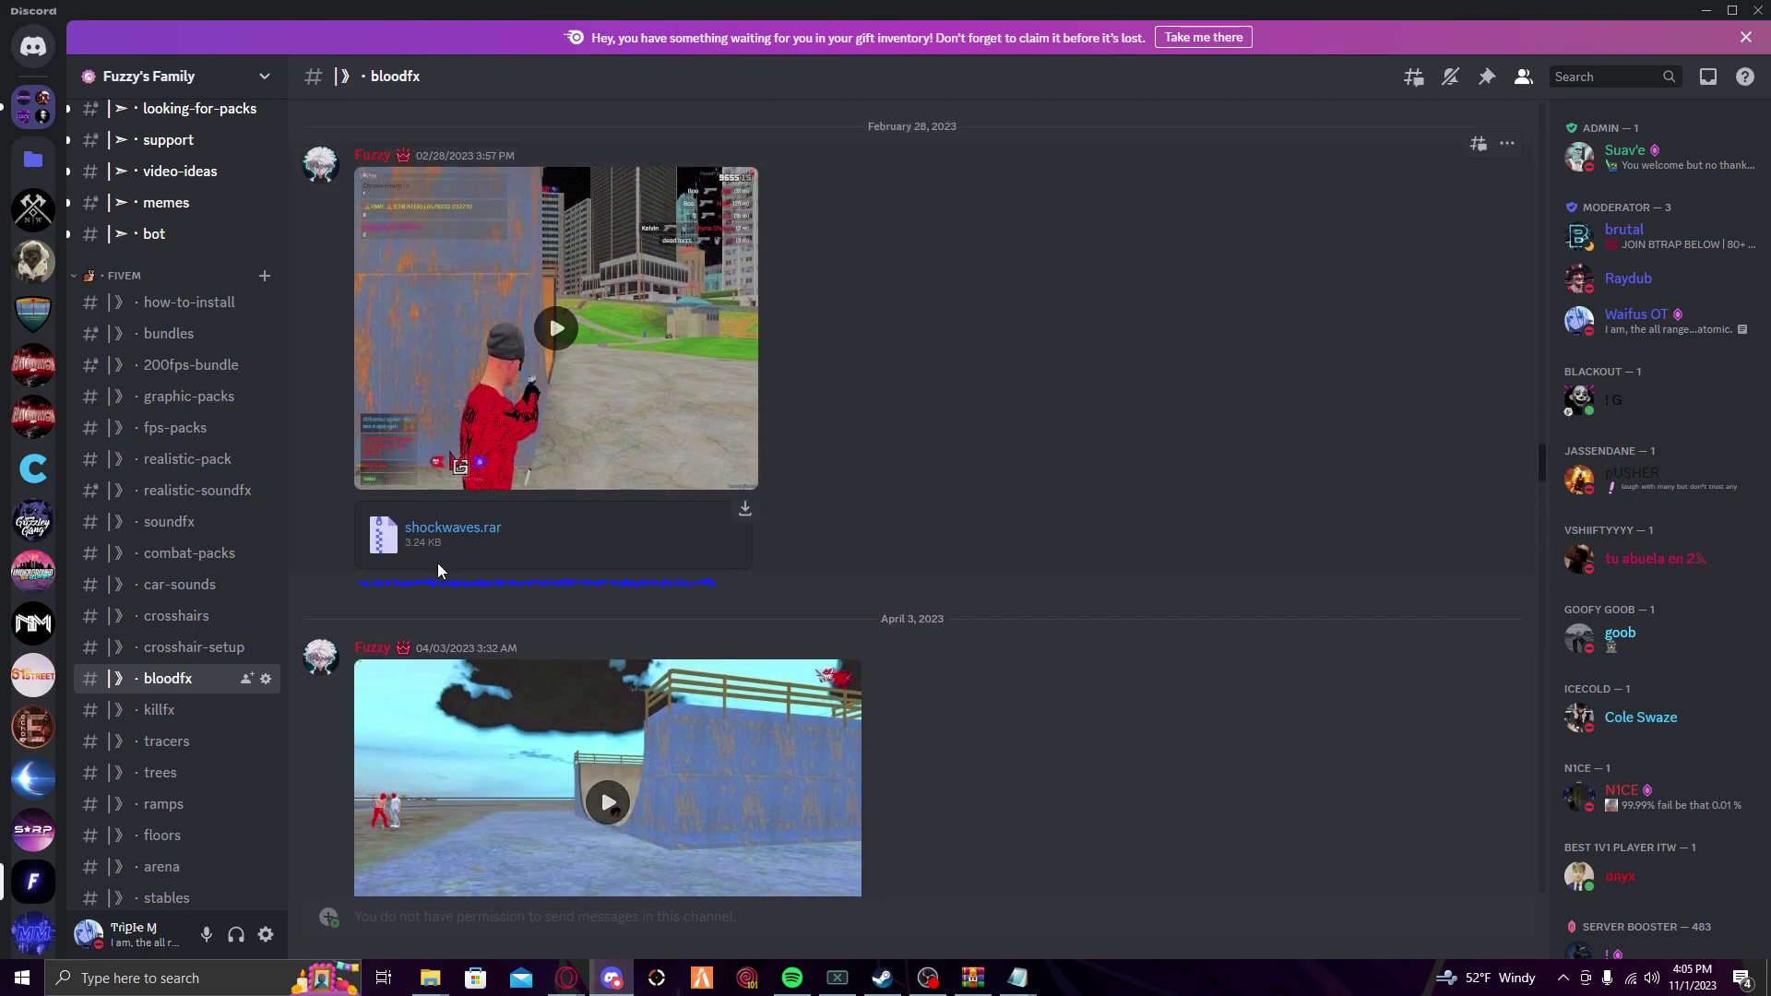
{"action": "left_click", "coordinate": [556, 328]}
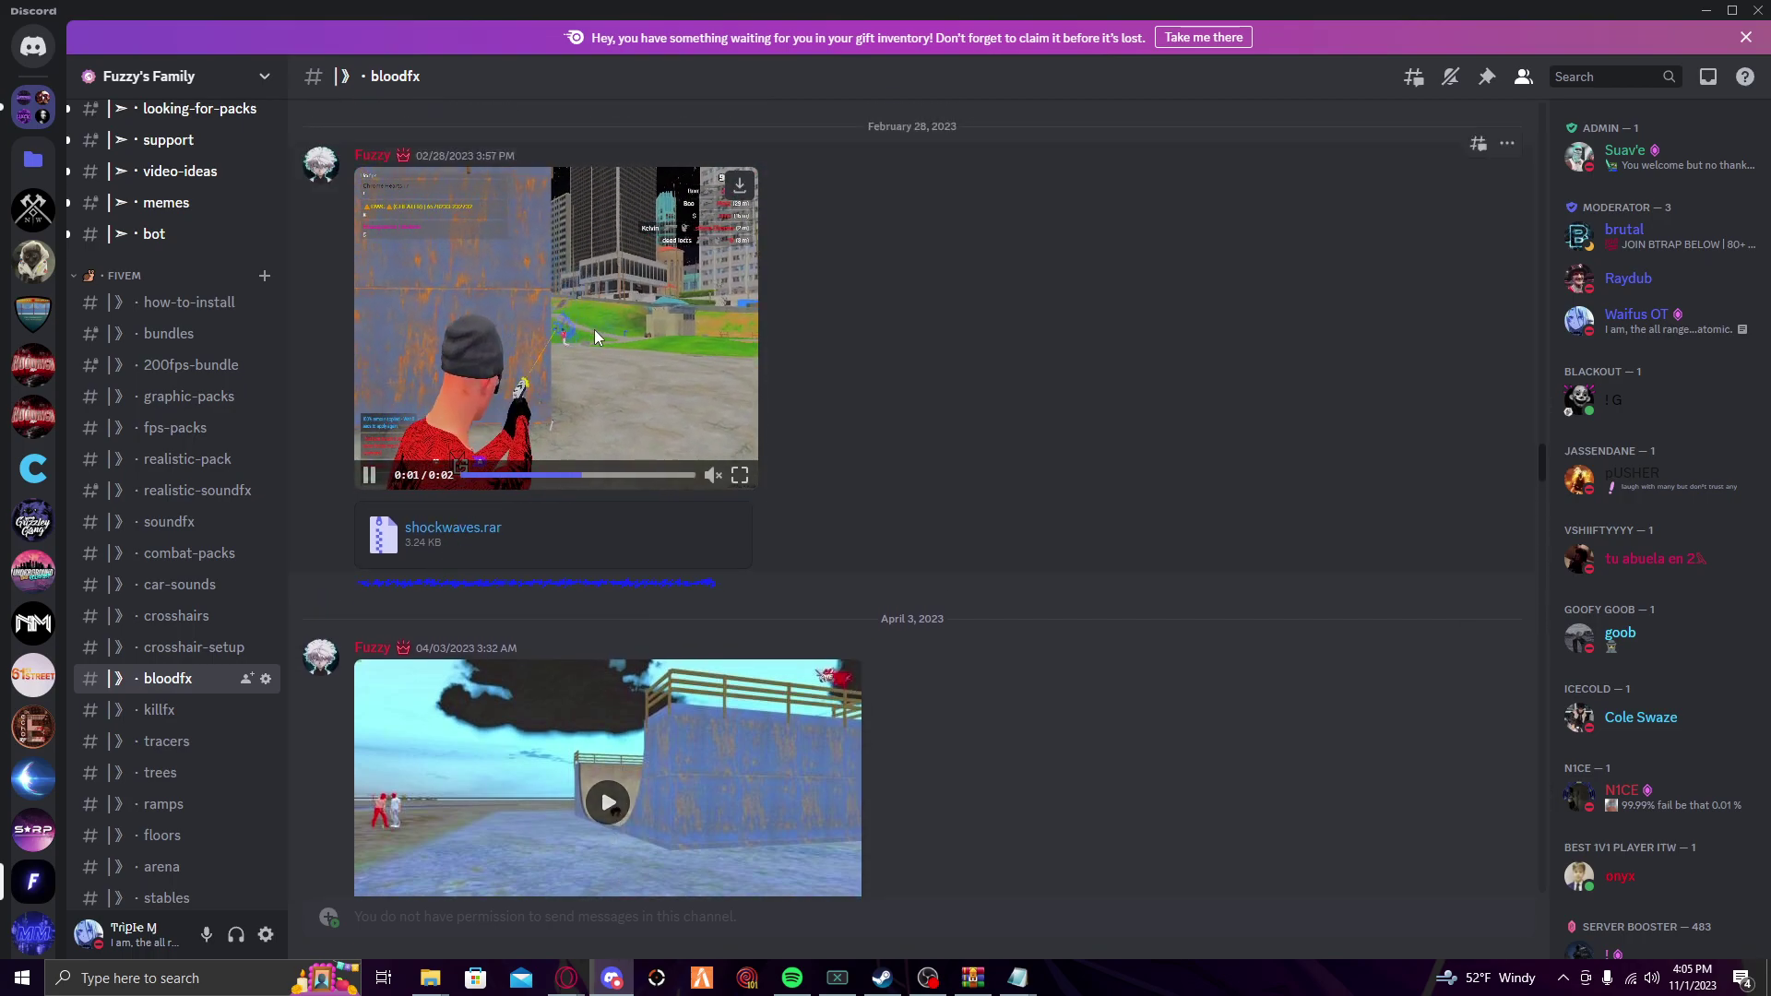
{"action": "left_click", "coordinate": [466, 527]}
{"action": "left_click", "coordinate": [913, 556]}
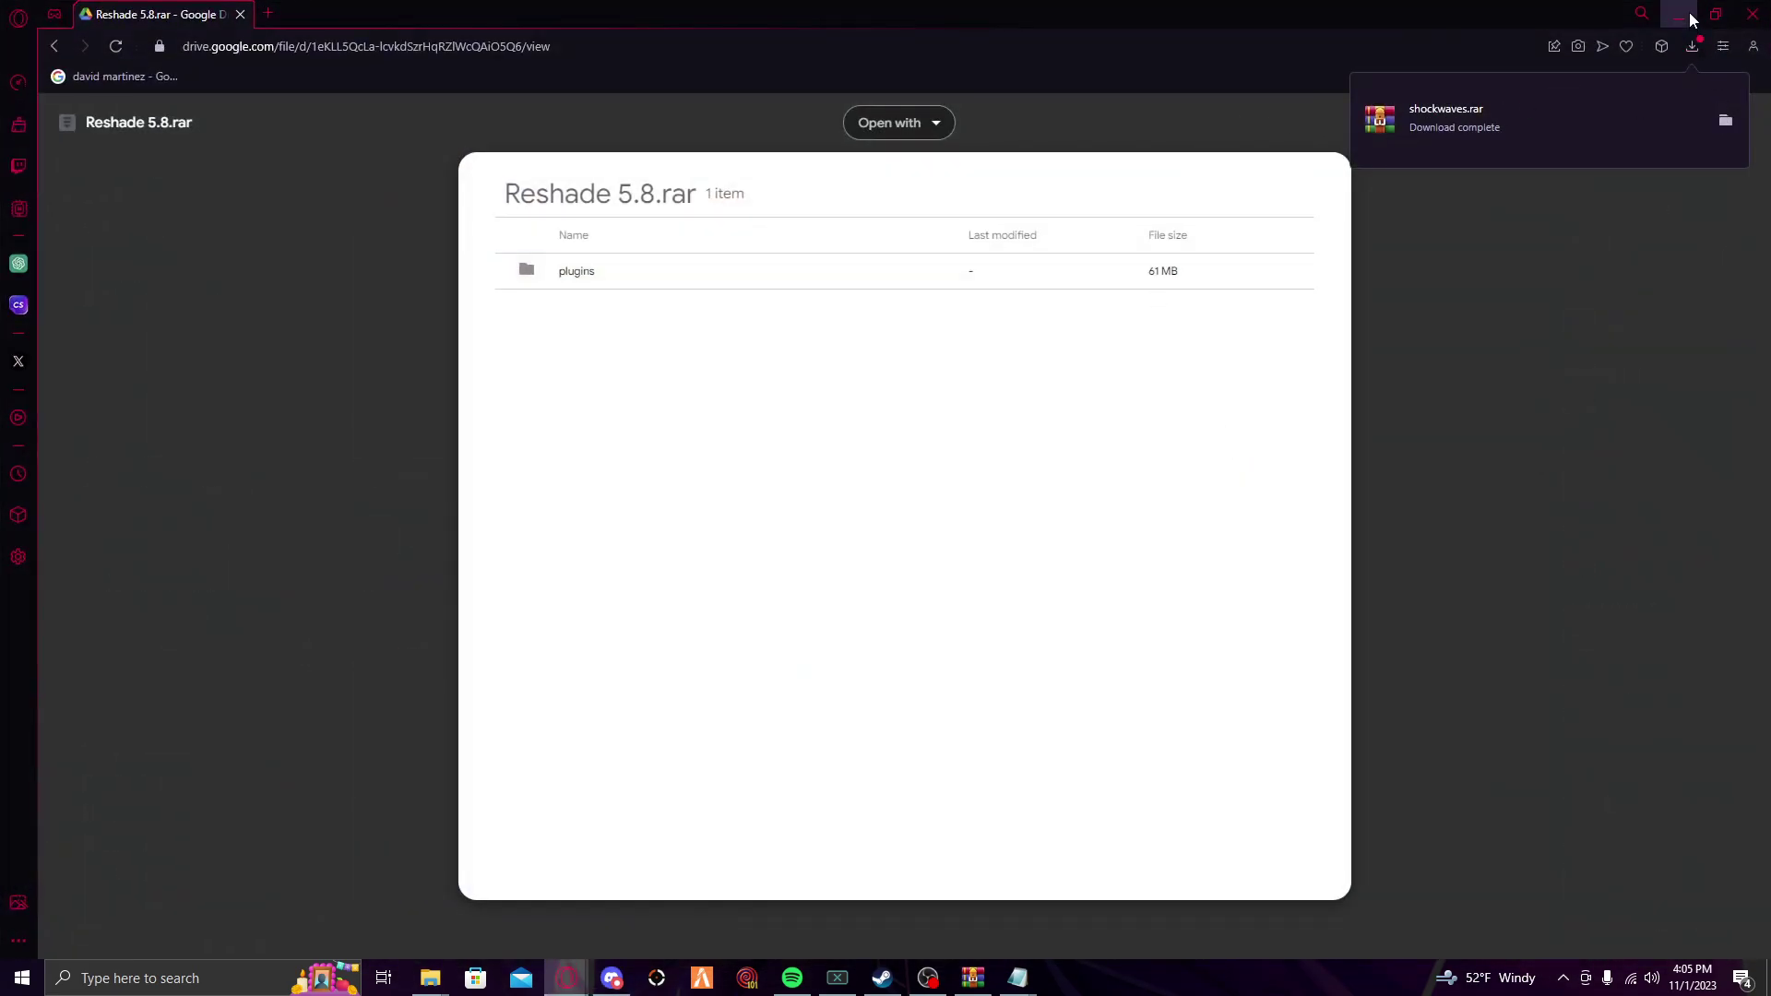
Extract bloodfx.dat from shockwaves.rar into citizen\common\data\effects.
{"action": "left_click", "coordinate": [1725, 125]}
{"action": "left_click", "coordinate": [1679, 14]}
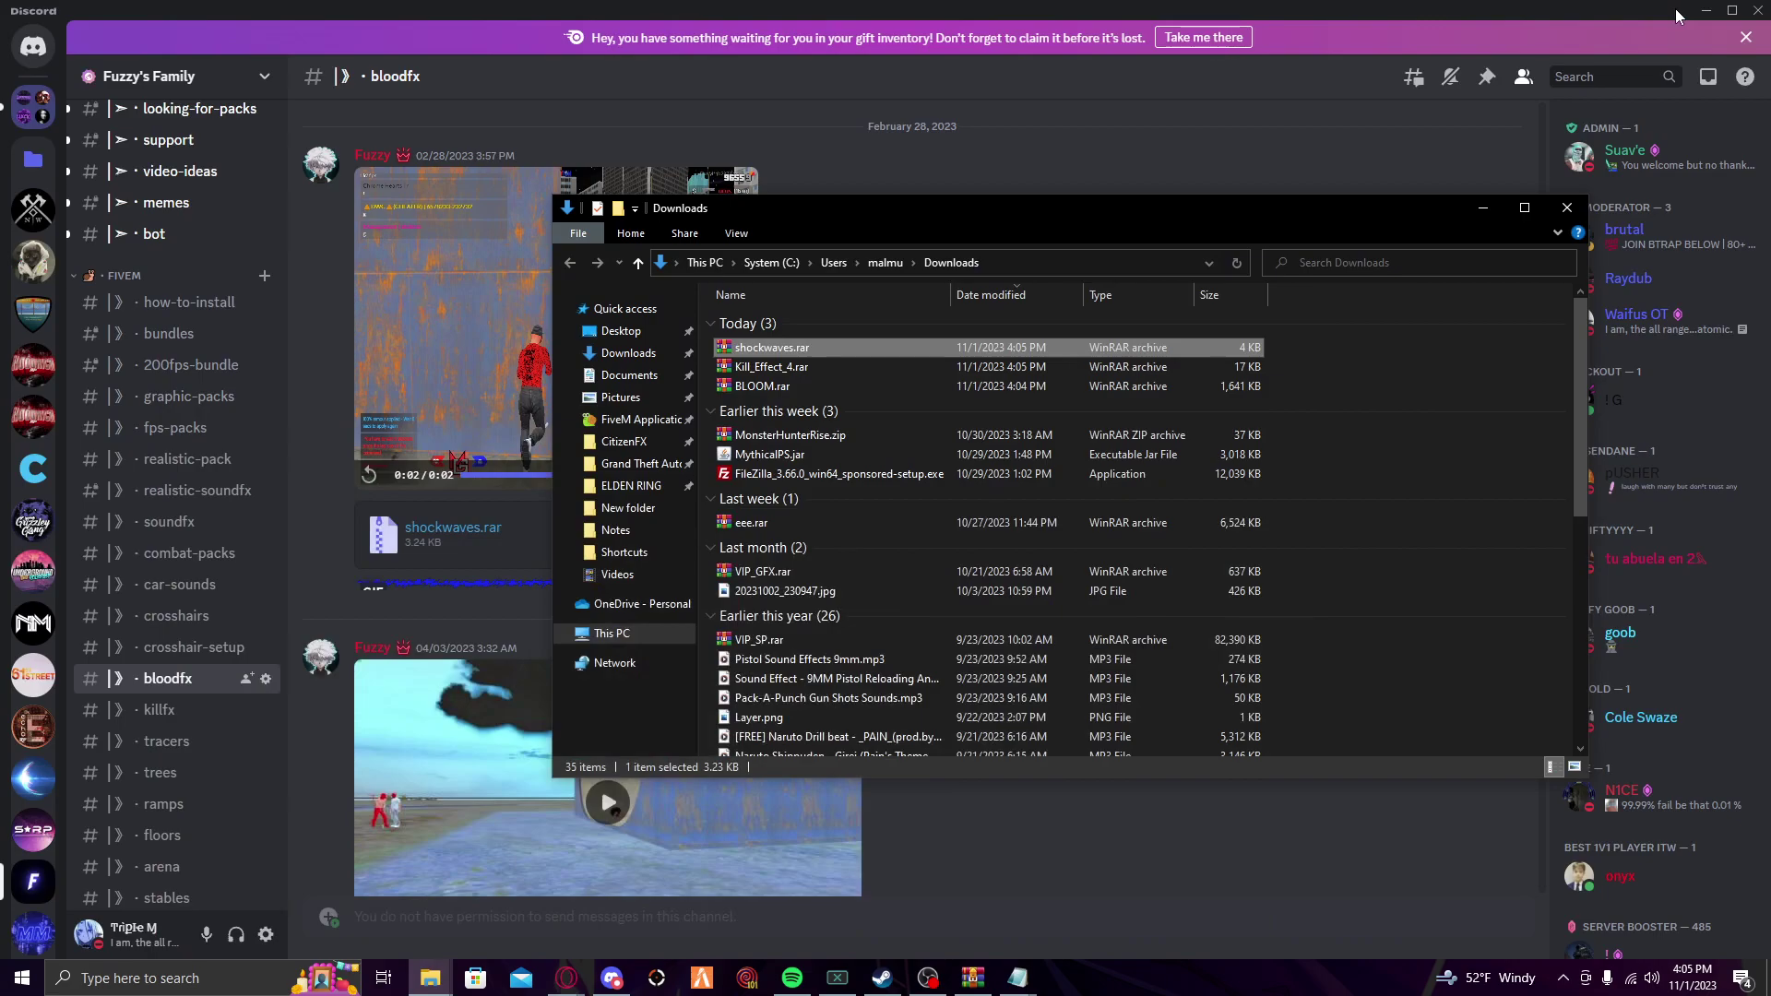
{"action": "left_click", "coordinate": [1734, 10]}
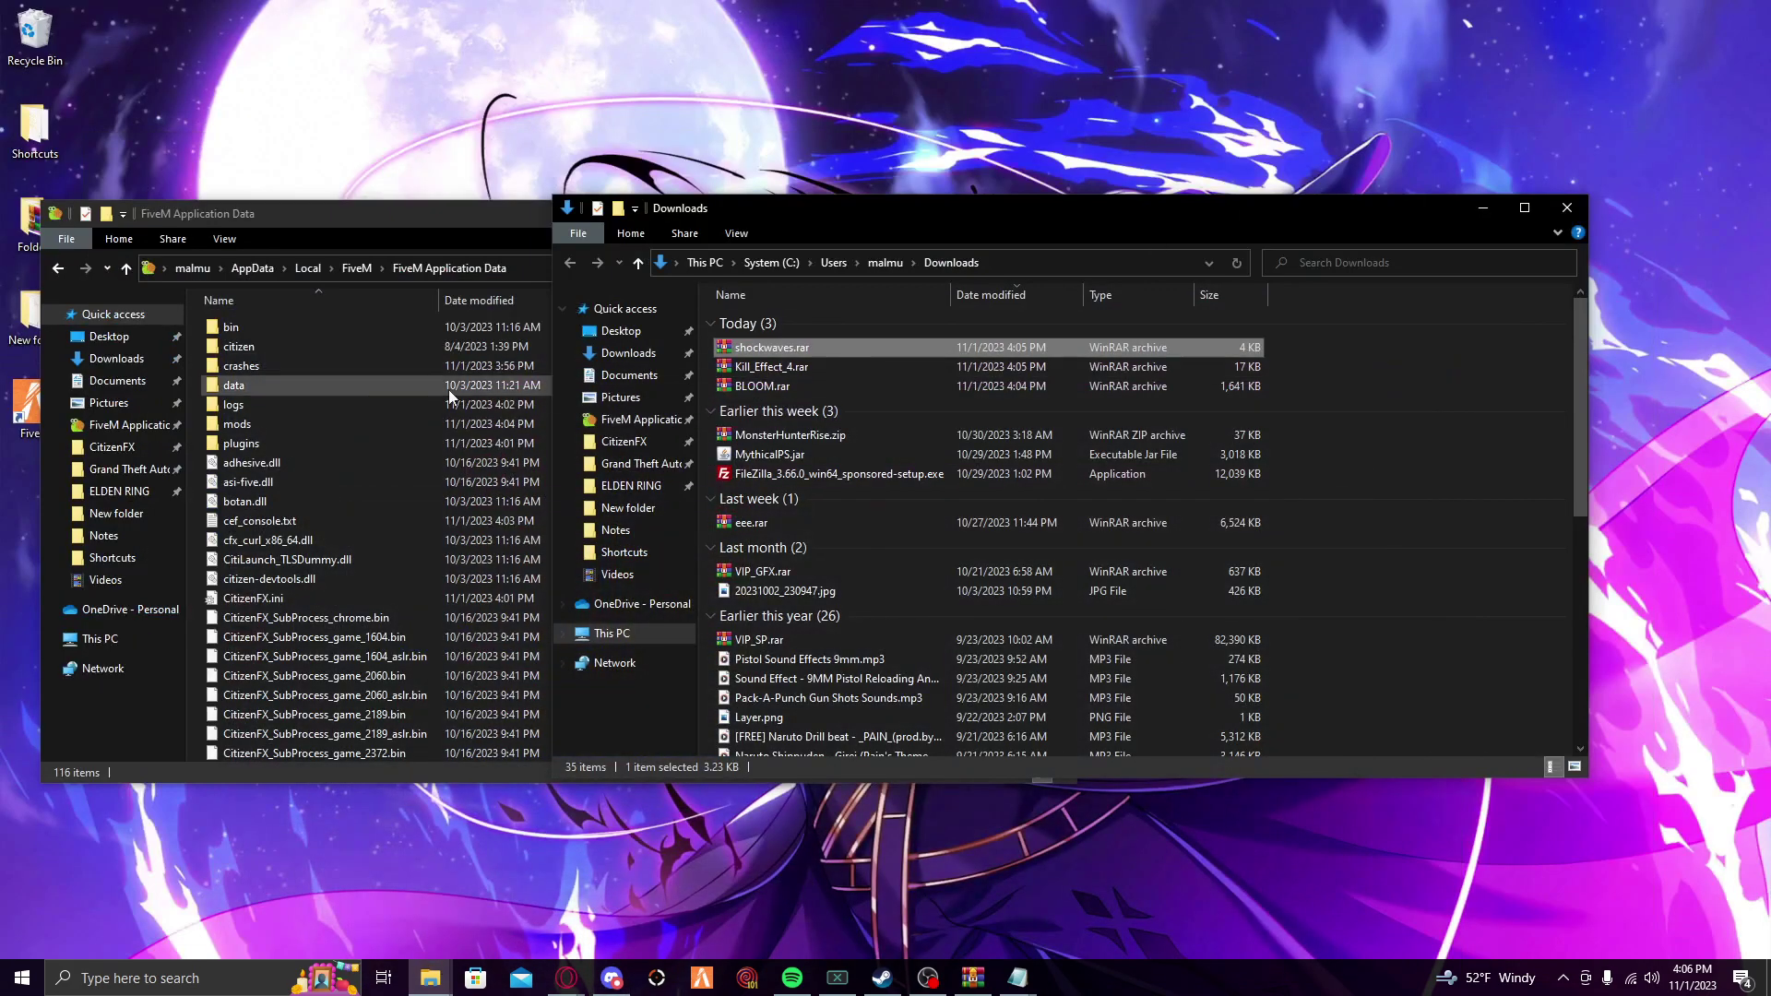
{"action": "double_click", "coordinate": [253, 351]}
{"action": "double_click", "coordinate": [241, 328]}
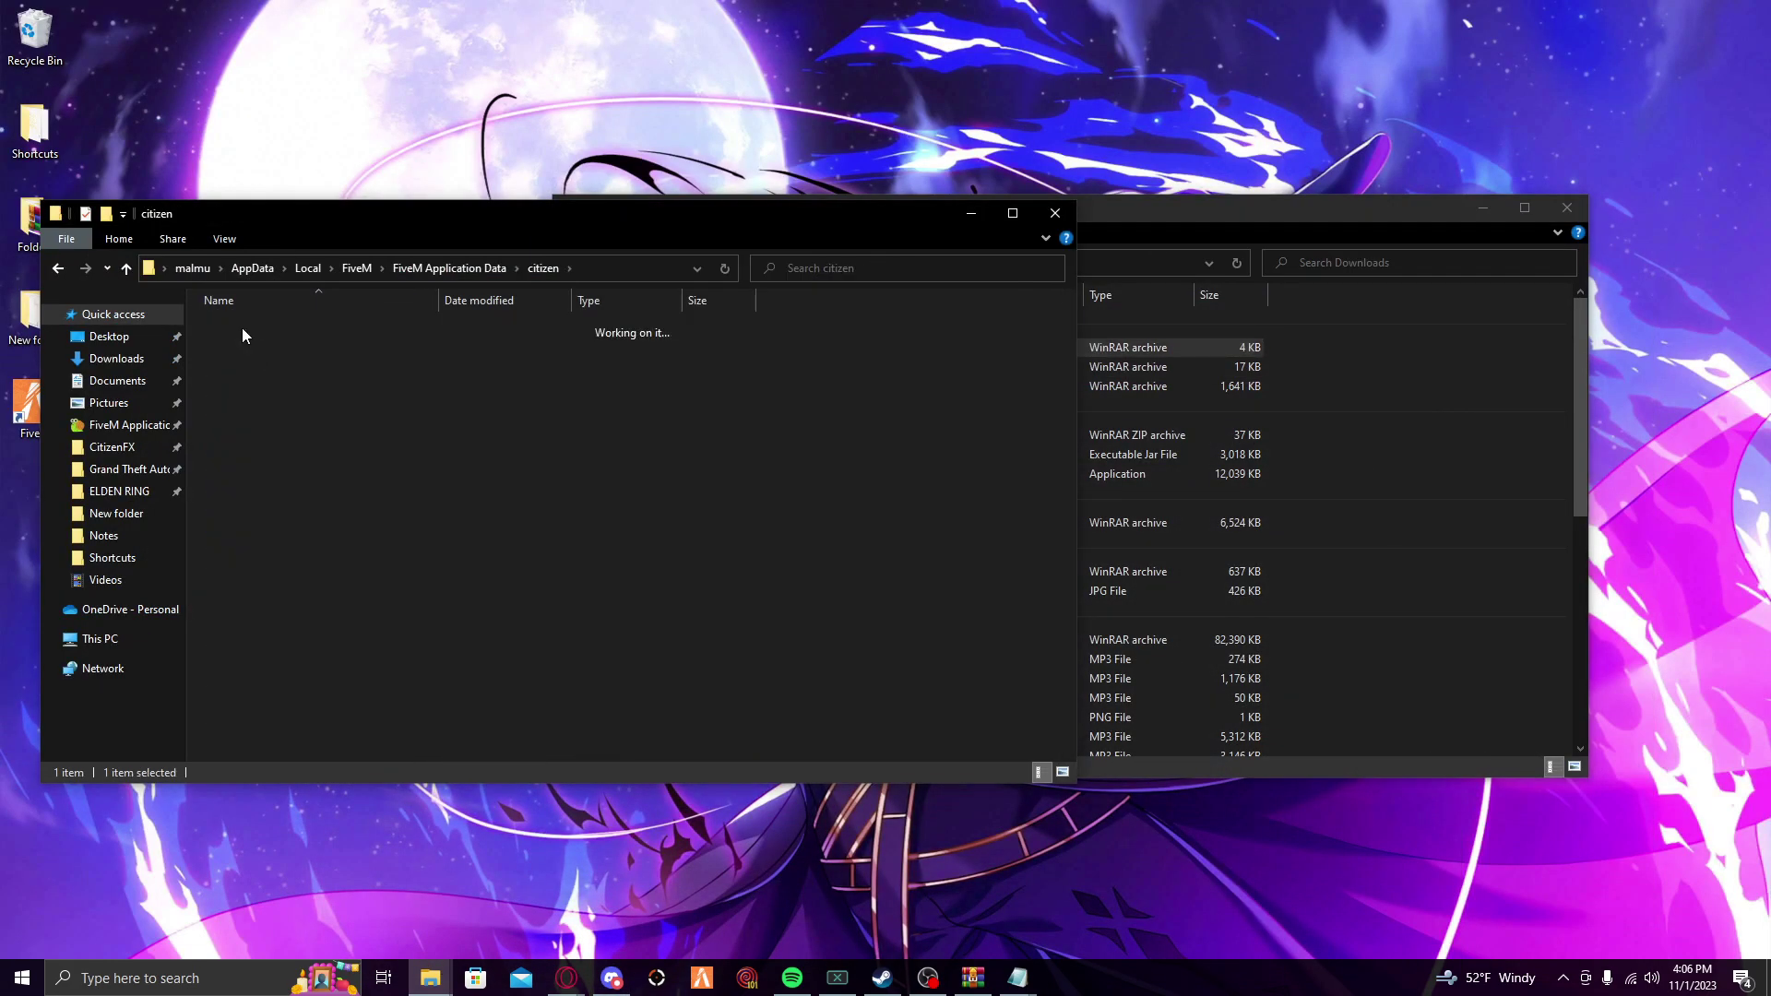
{"action": "double_click", "coordinate": [241, 329]}
{"action": "double_click", "coordinate": [242, 328]}
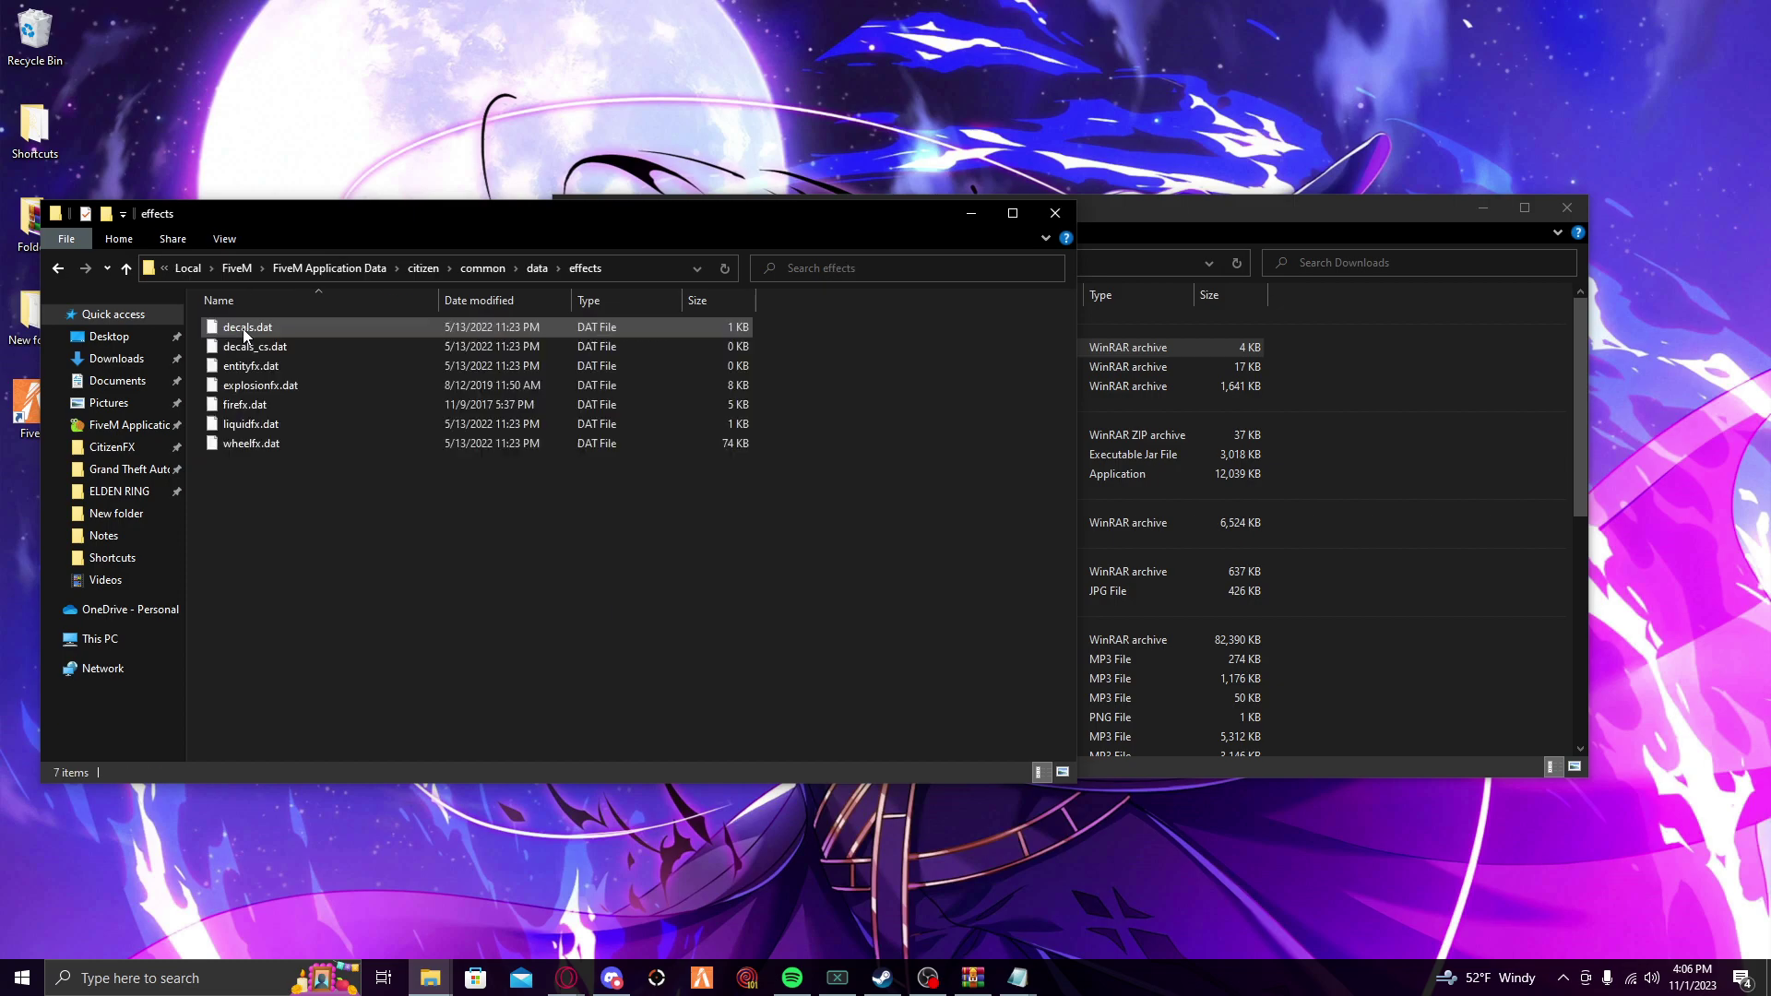
{"action": "left_click", "coordinate": [1434, 440]}
{"action": "double_click", "coordinate": [771, 347]}
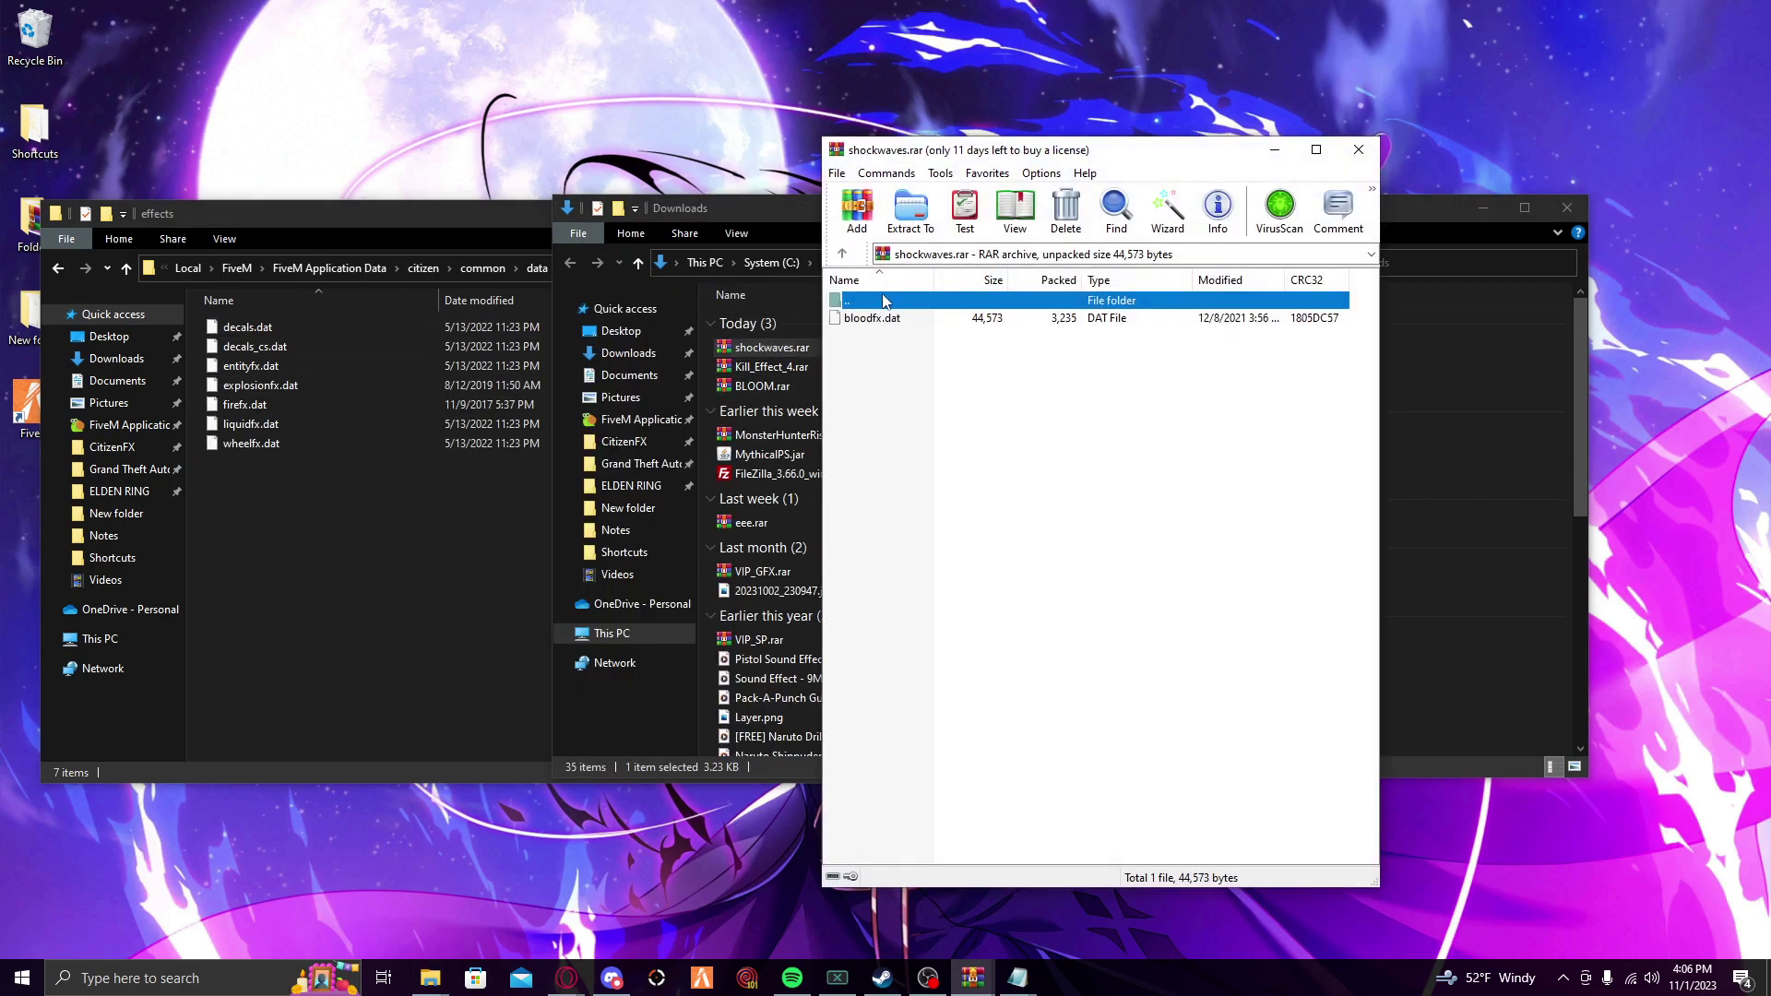
{"action": "left_click_drag", "start_coordinate": [871, 318], "coordinate": [839, 315]}
{"action": "left_click_drag", "start_coordinate": [280, 489], "coordinate": [280, 489]}
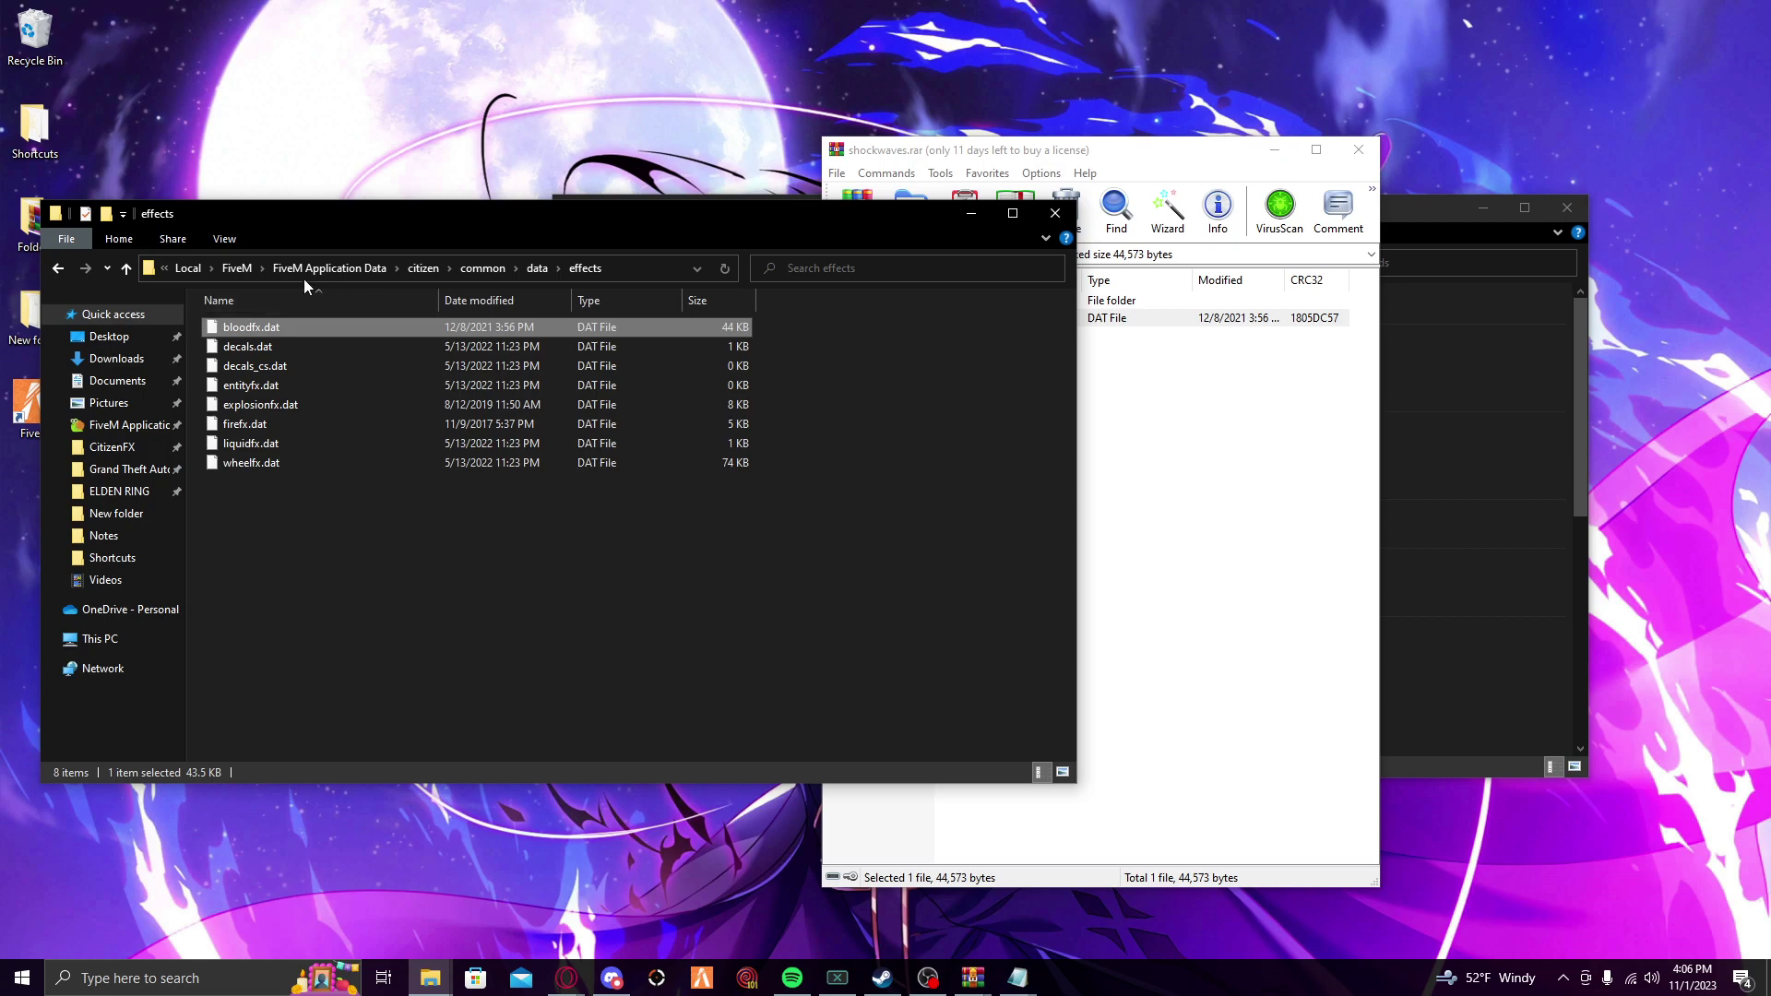
Extract timecycle_mods_4.xml from Kill_Effect_4.rar into the data\timecycle folder.
{"action": "left_click", "coordinate": [61, 269]}
{"action": "left_click", "coordinate": [1357, 149]}
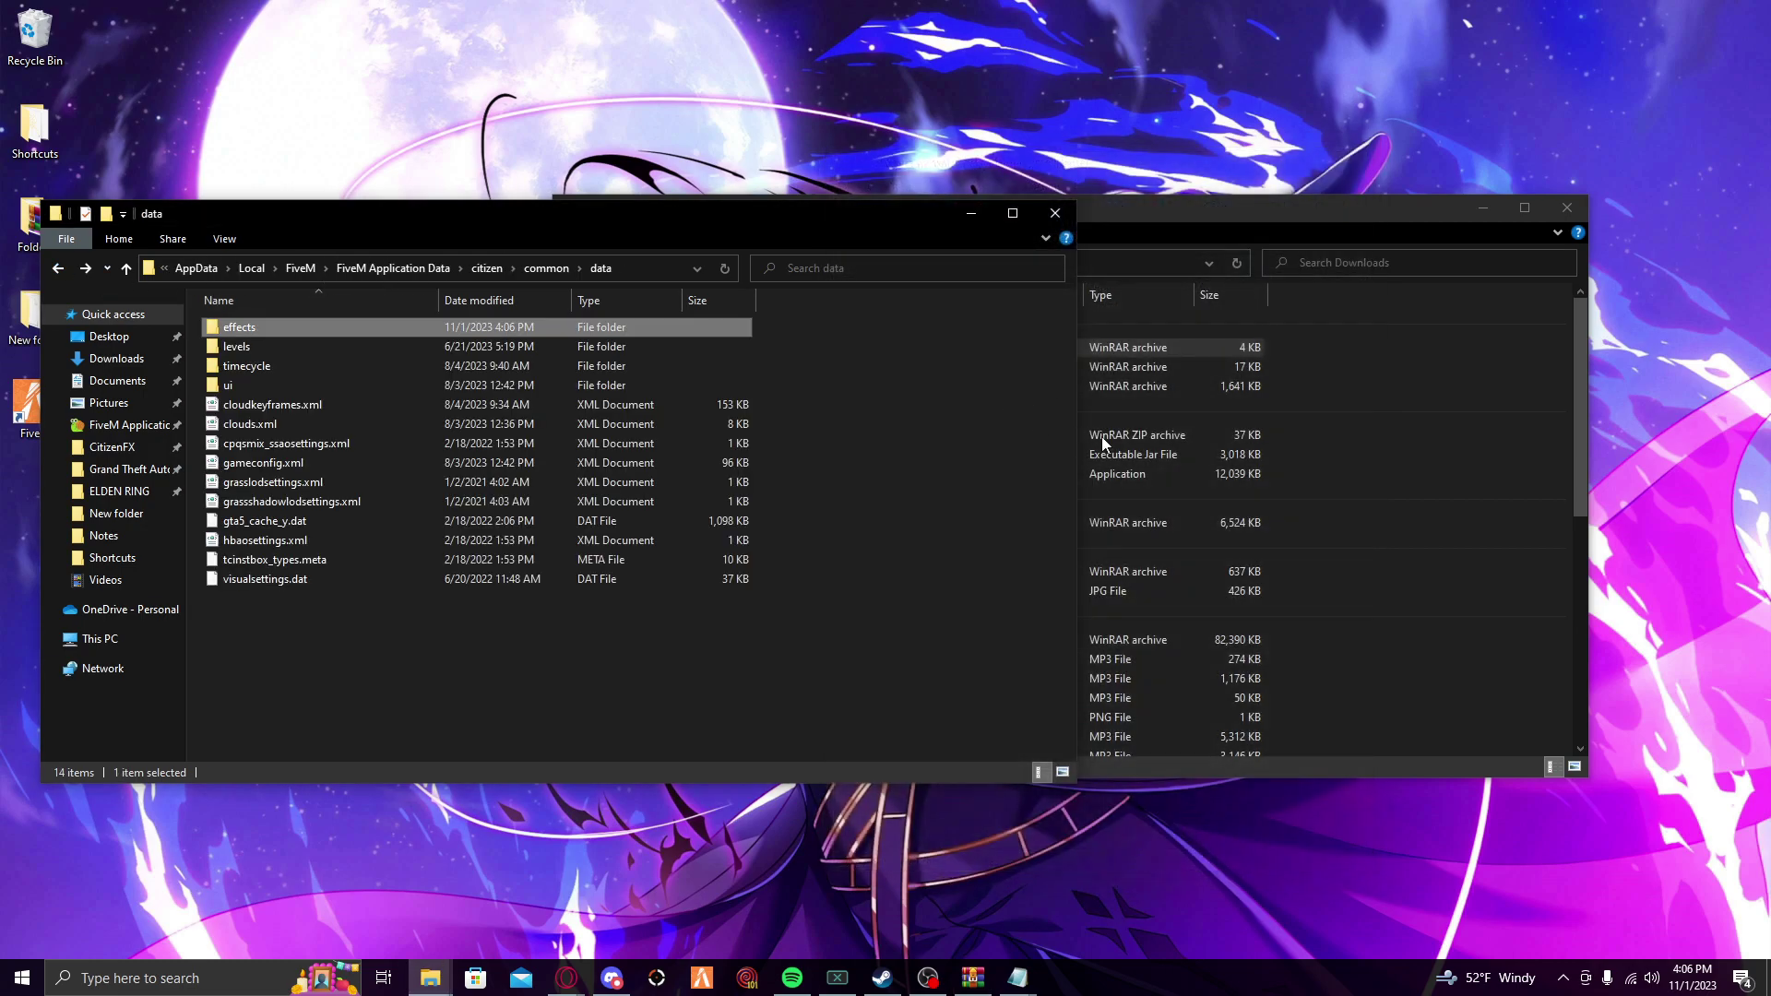
{"action": "left_click", "coordinate": [1153, 366]}
{"action": "double_click", "coordinate": [771, 366]}
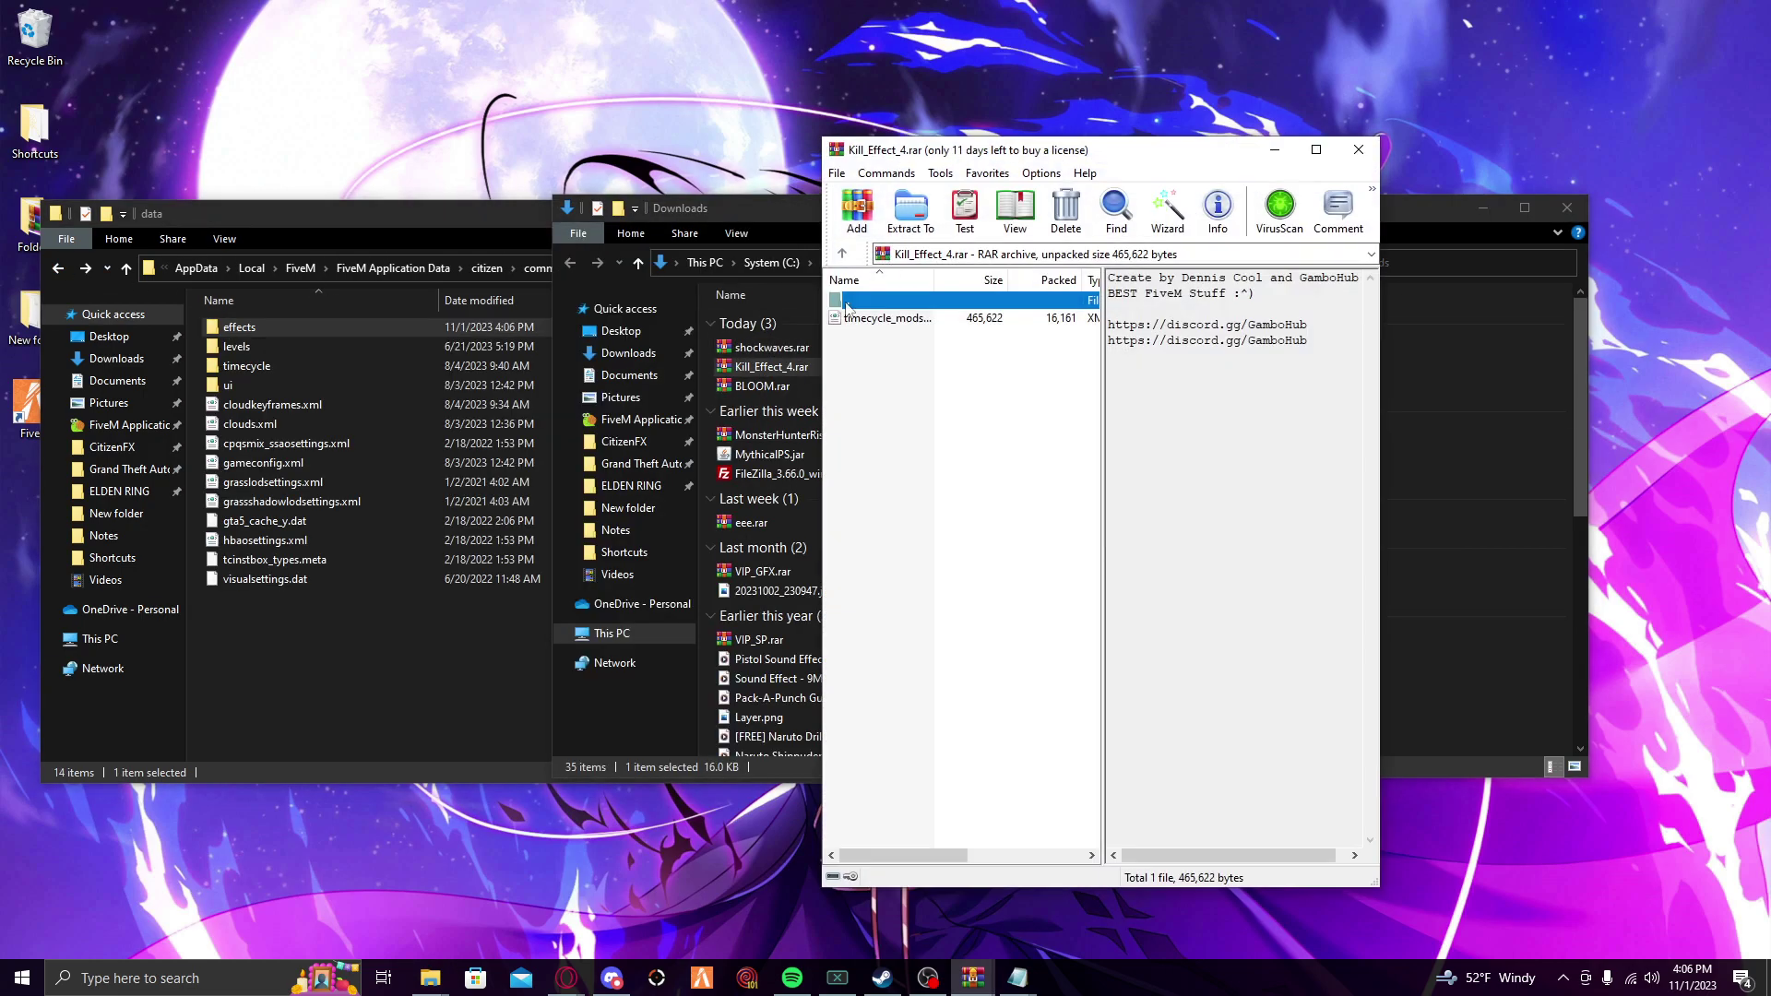
{"action": "double_click", "coordinate": [275, 365]}
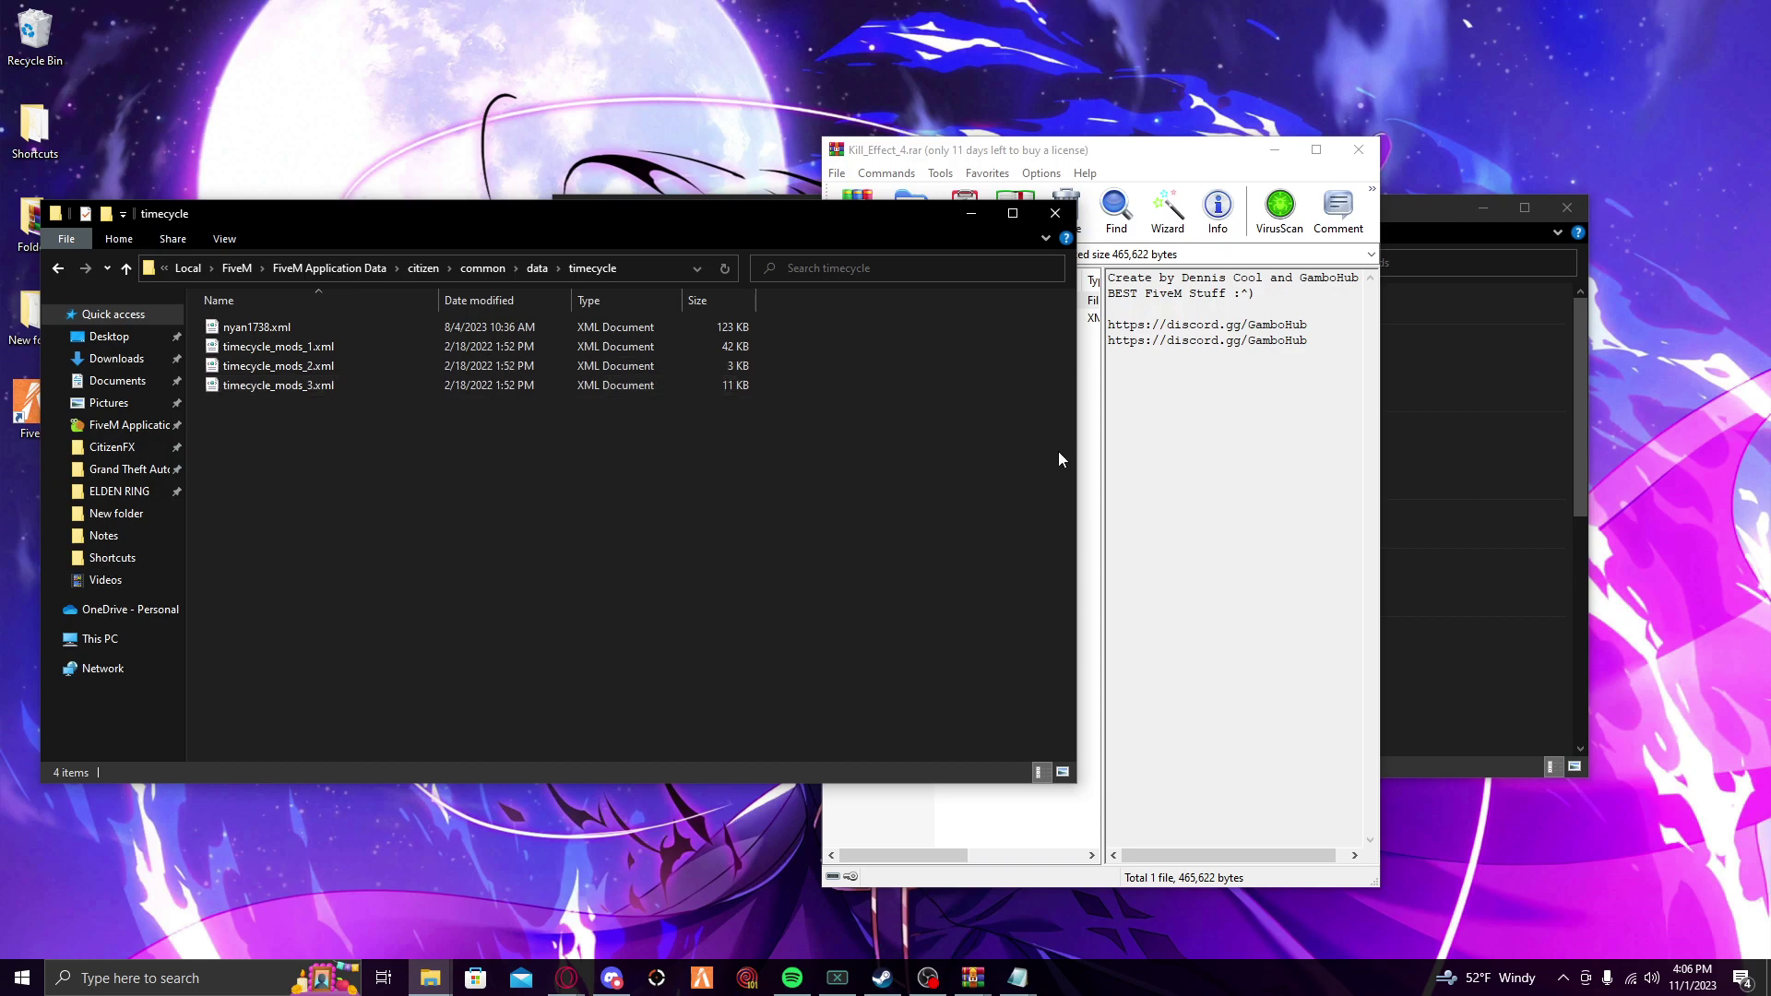
{"action": "left_click", "coordinate": [1088, 463]}
{"action": "left_click_drag", "start_coordinate": [950, 321], "coordinate": [338, 369]}
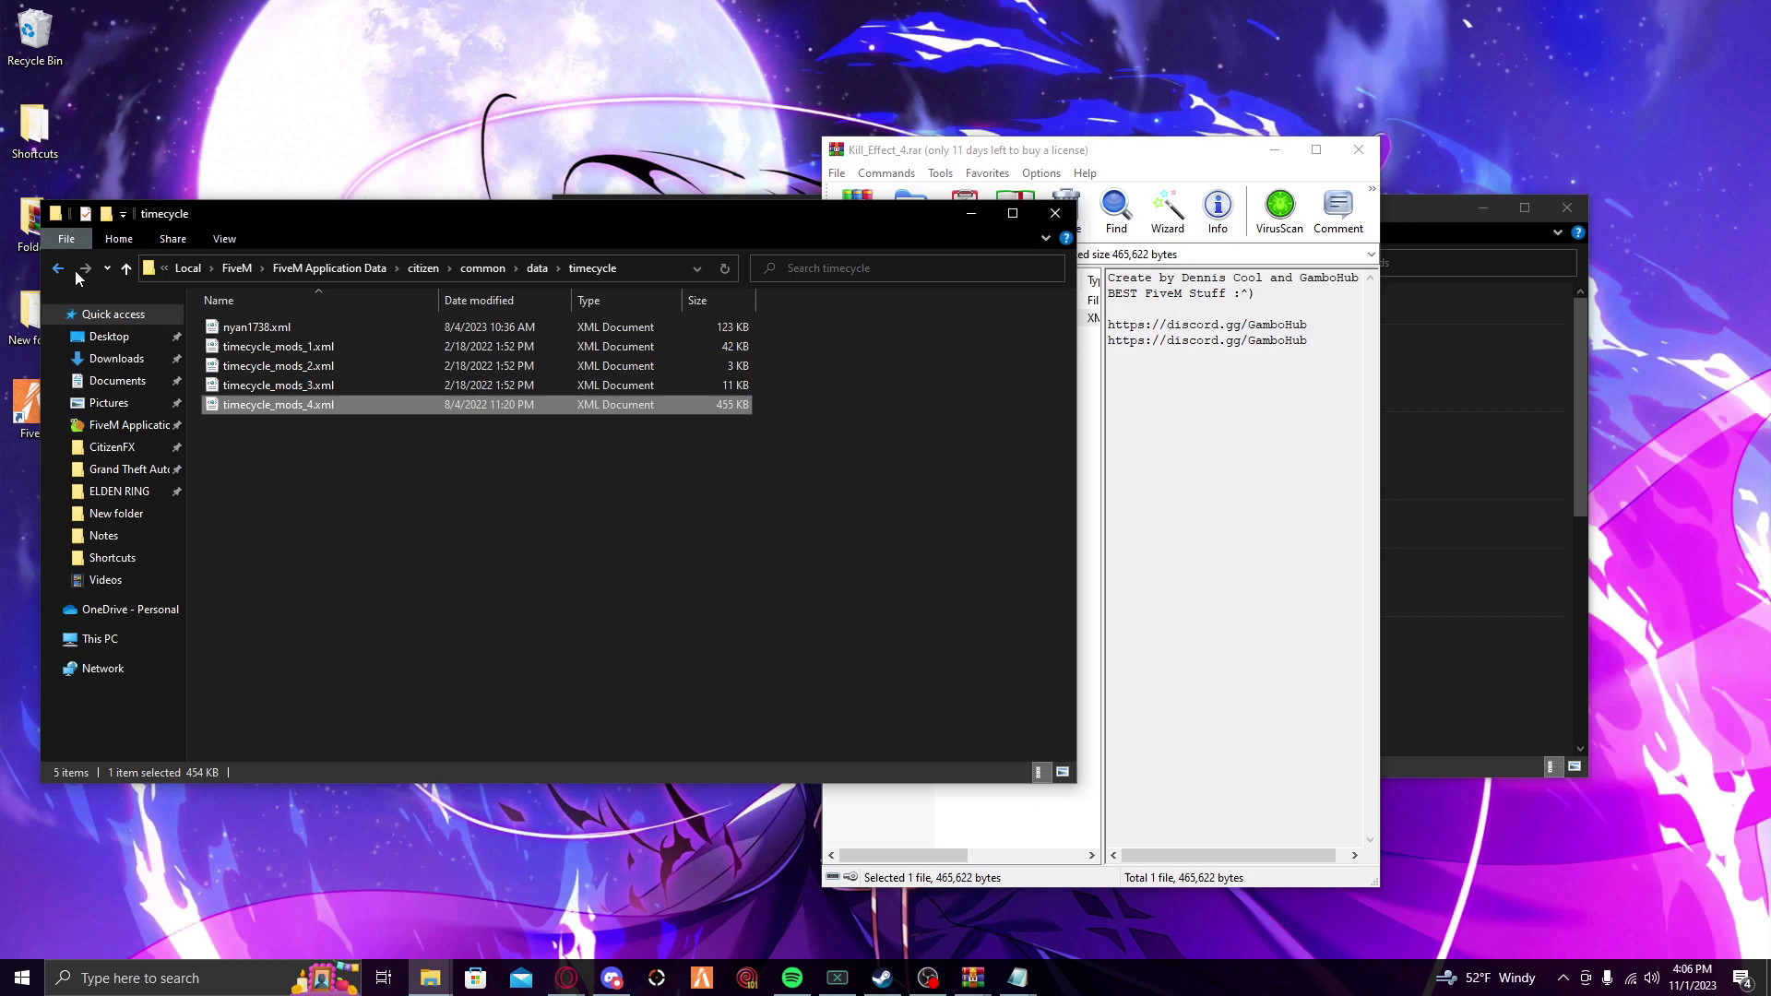
{"action": "left_click", "coordinate": [1357, 150]}
{"action": "left_click", "coordinate": [1277, 225]}
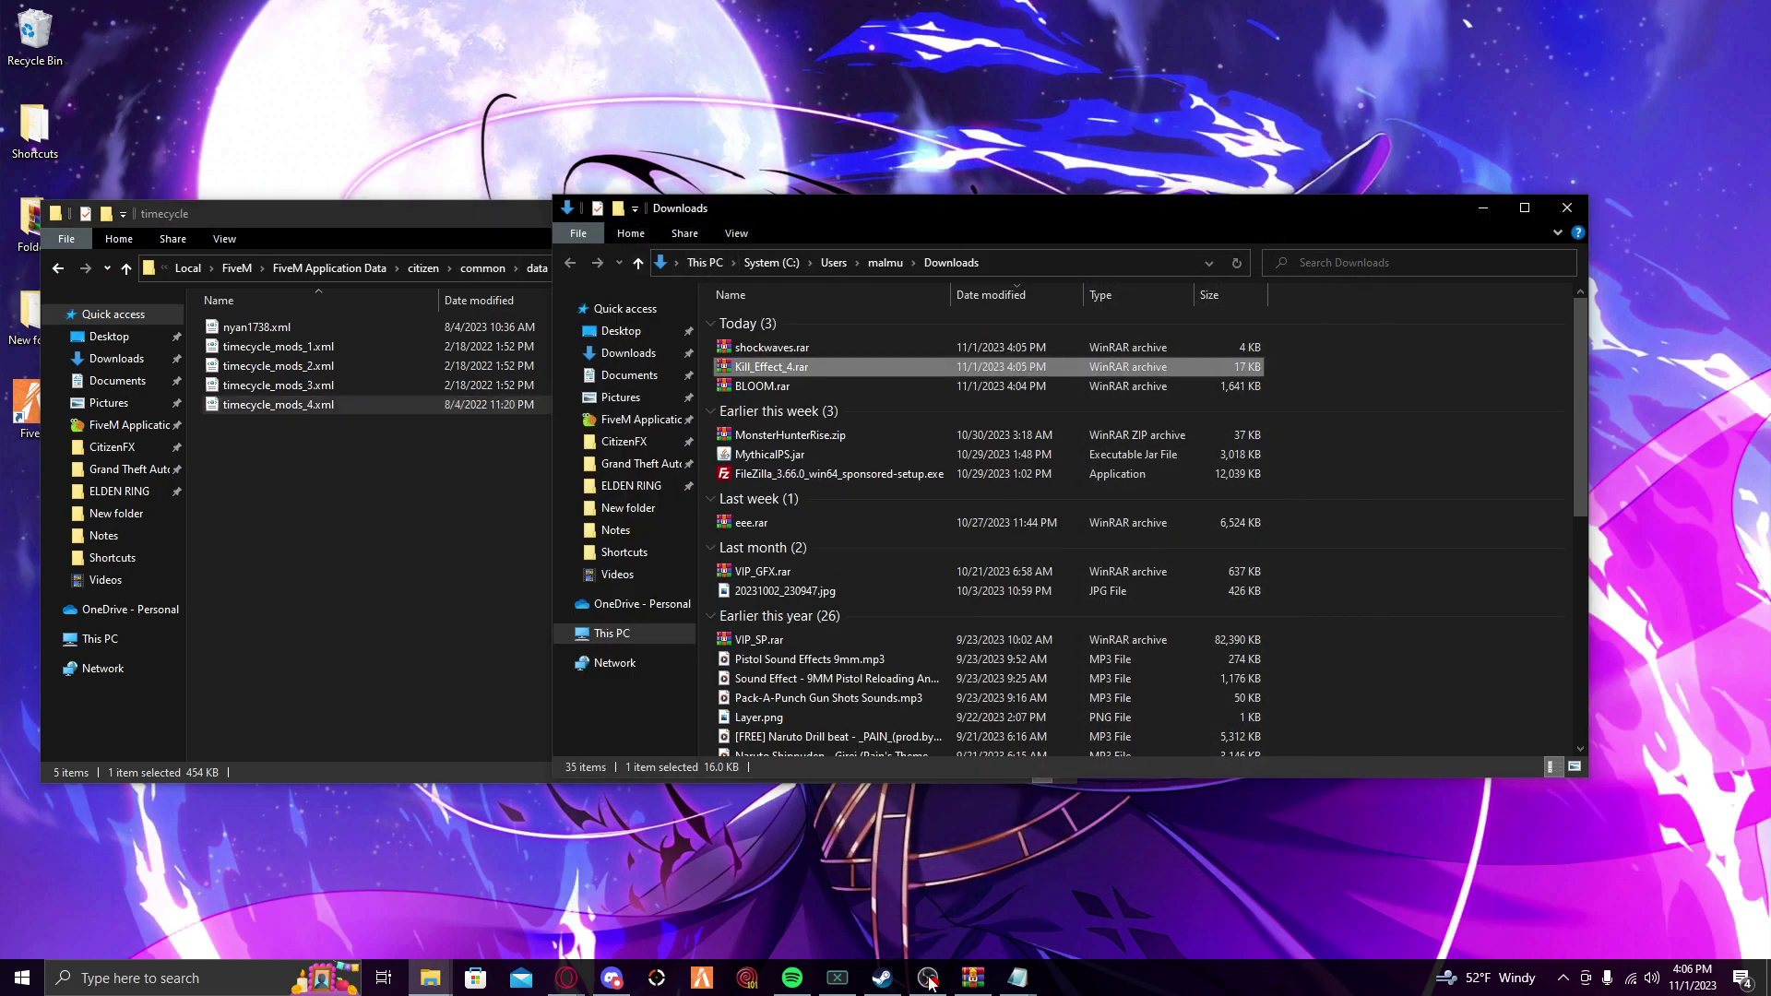
Watch the QuietPackN8 preview video full screen in Discord's #soundfx channel.
{"action": "left_click", "coordinate": [613, 977]}
{"action": "scroll", "coordinate": [178, 703], "scroll_direction": "down", "scroll_amount": 3}
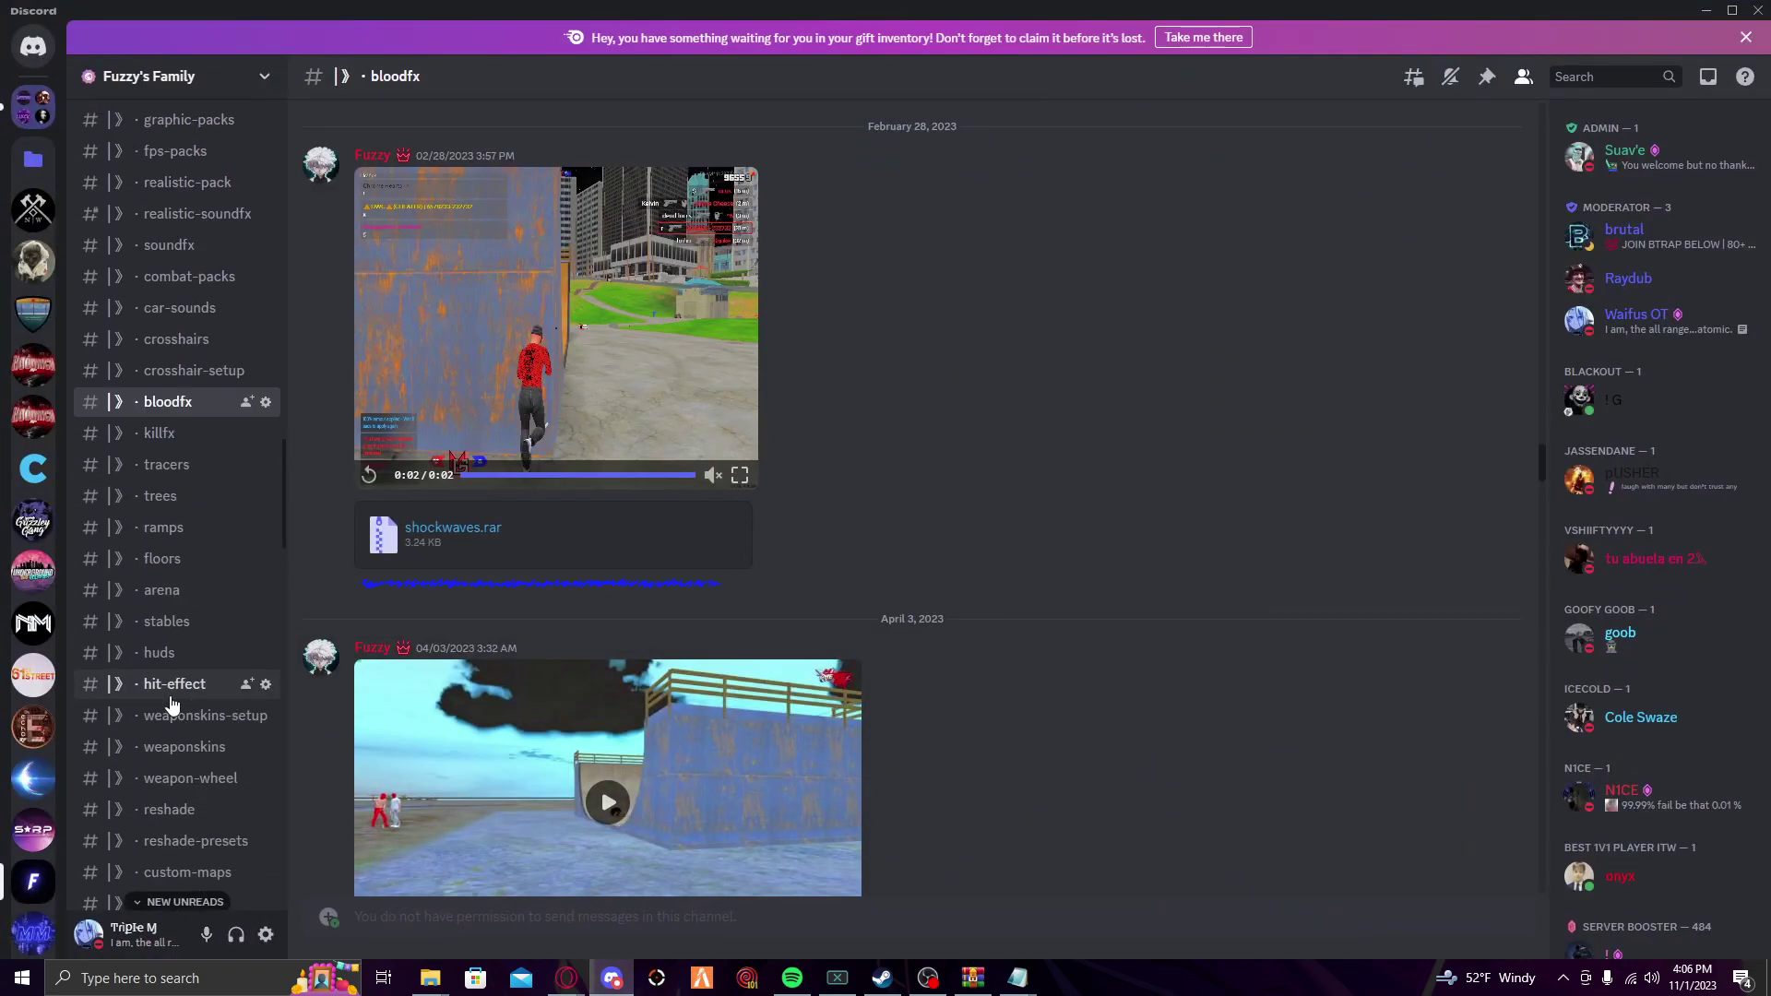
{"action": "scroll", "coordinate": [180, 645], "scroll_direction": "up", "scroll_amount": 2}
{"action": "scroll", "coordinate": [182, 630], "scroll_direction": "up", "scroll_amount": 2}
{"action": "left_click", "coordinate": [175, 615]}
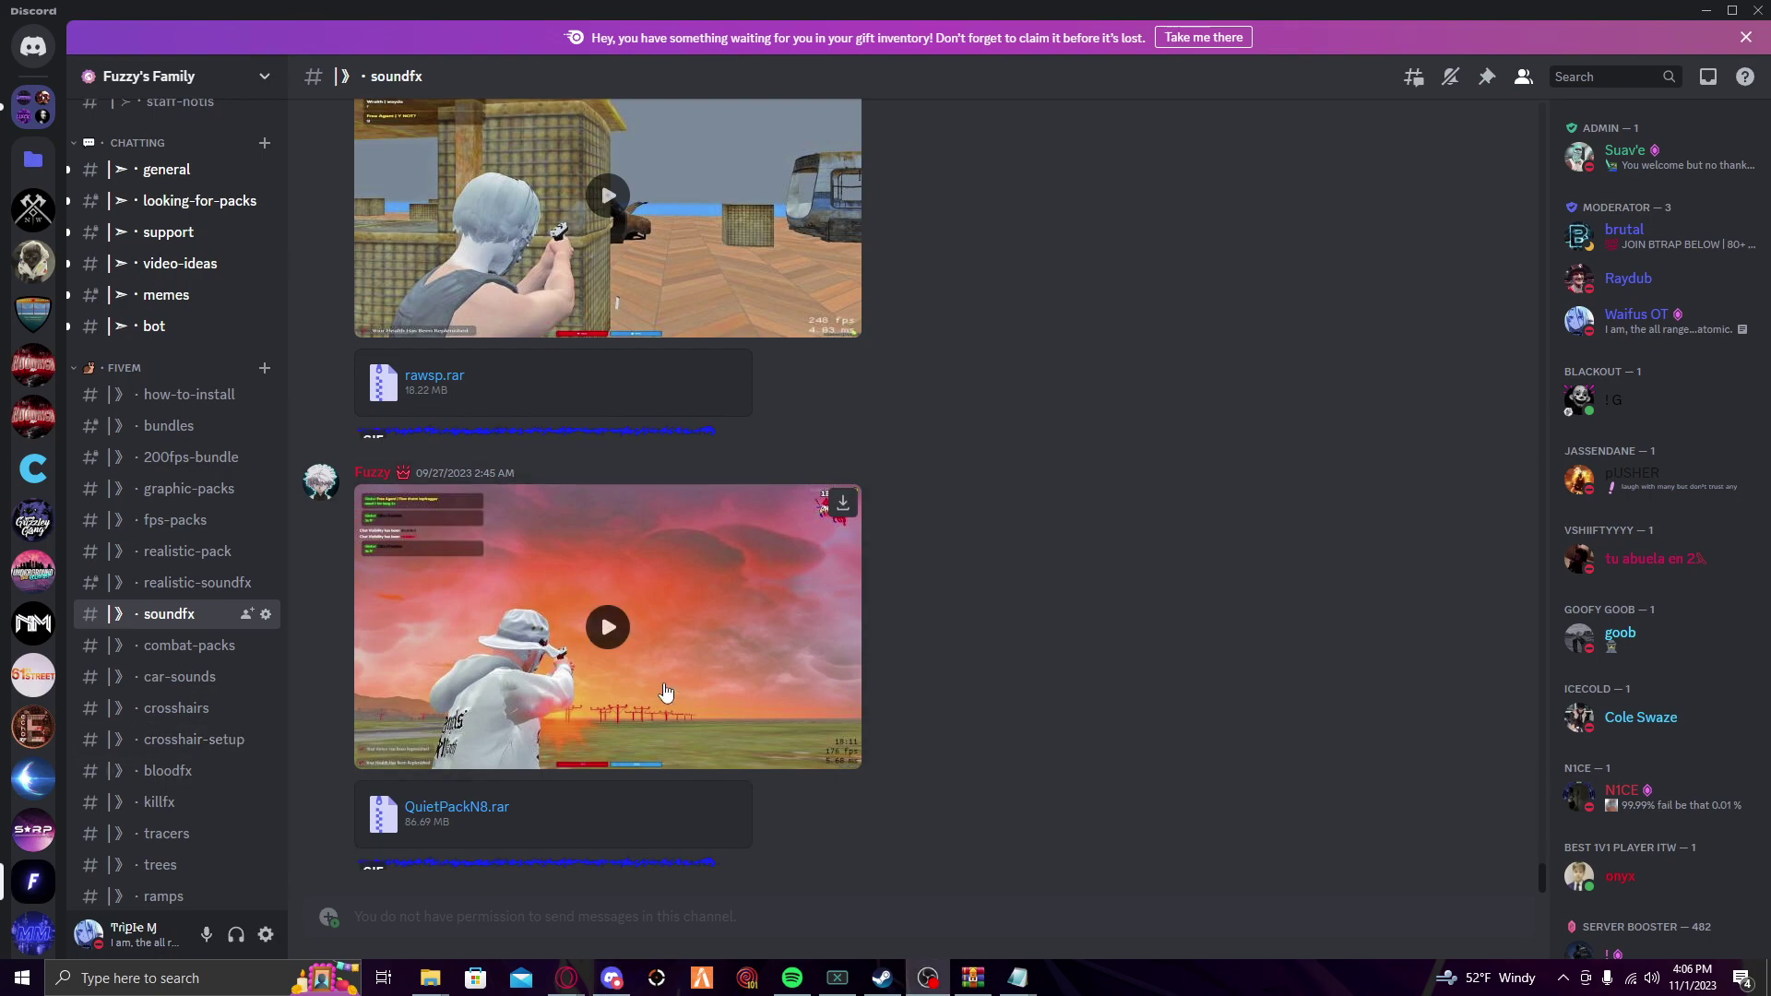
{"action": "left_click", "coordinate": [608, 627]}
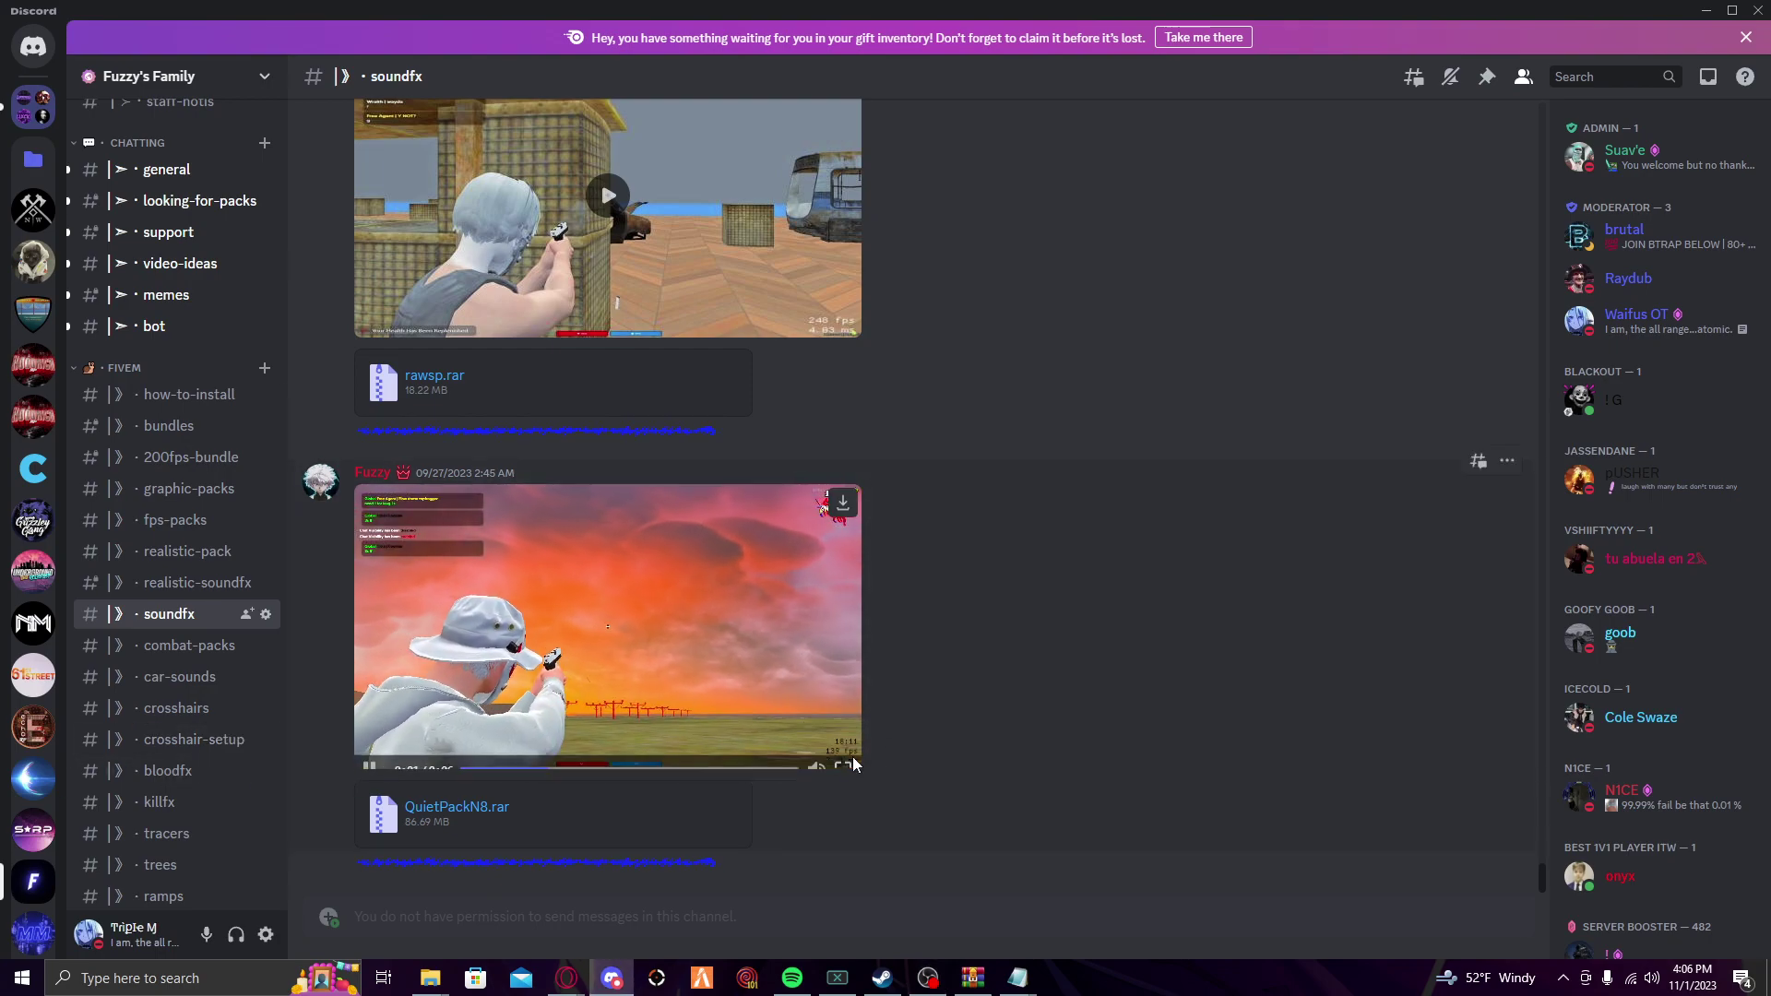
{"action": "left_click", "coordinate": [846, 755]}
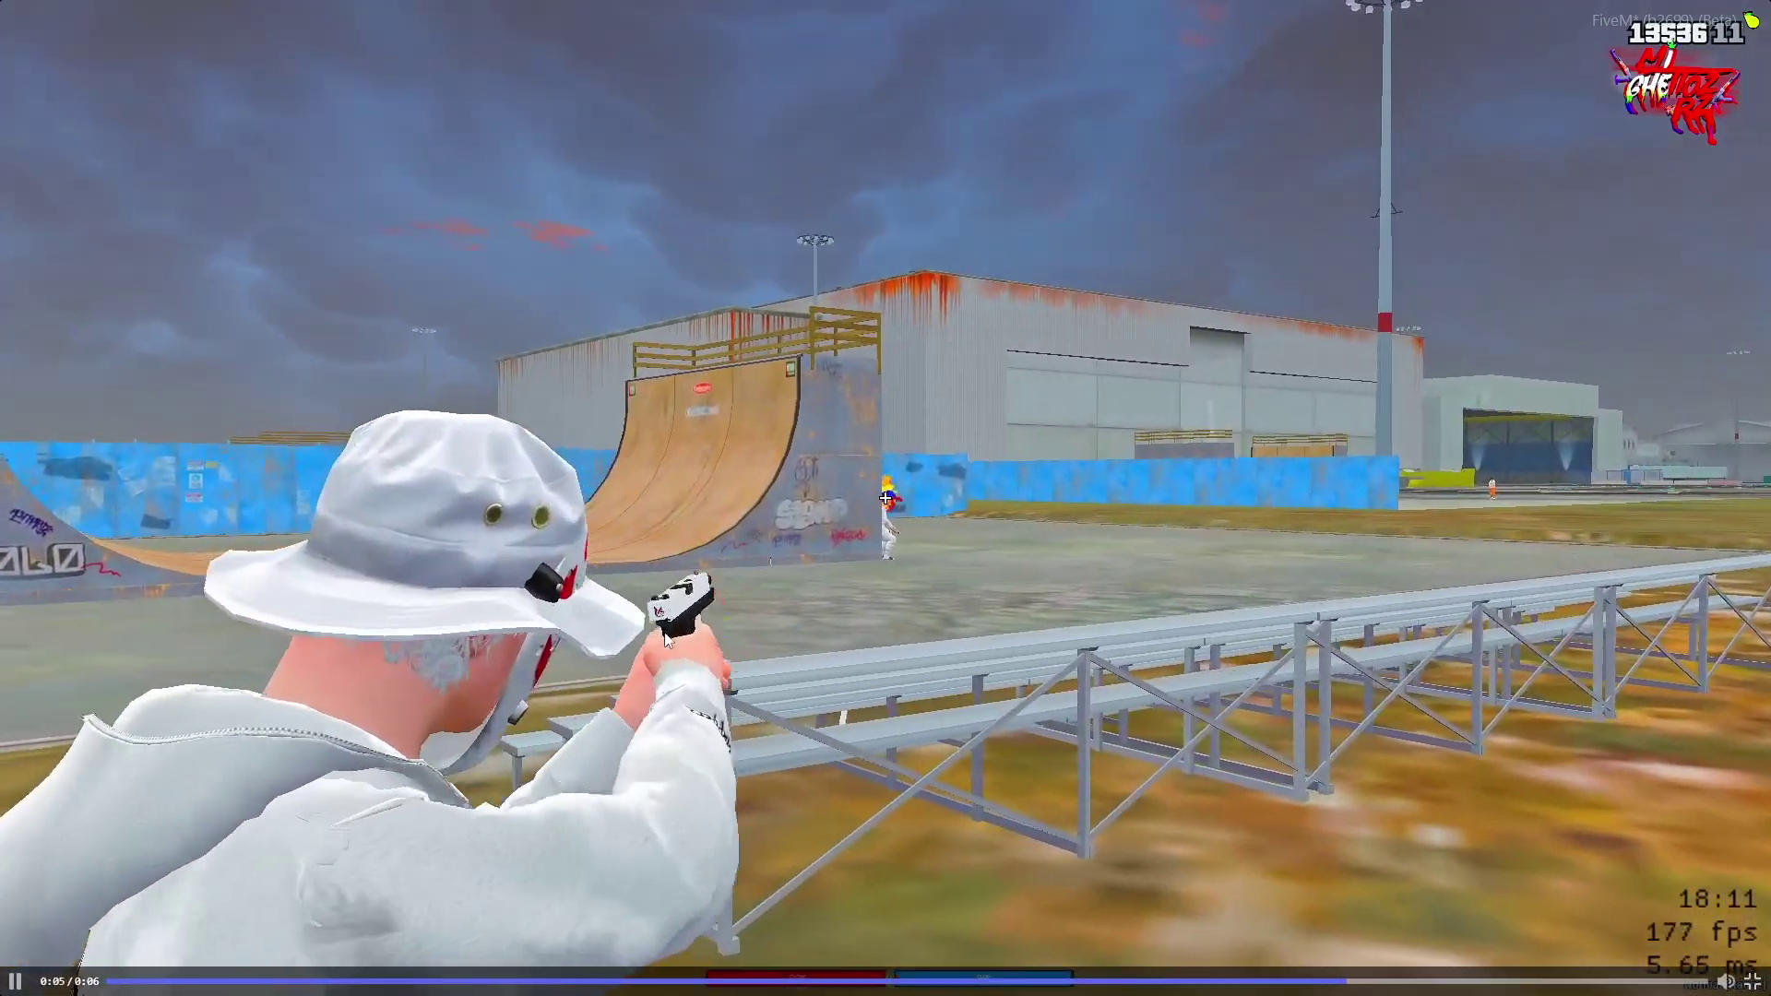
{"action": "left_click", "coordinate": [1386, 709]}
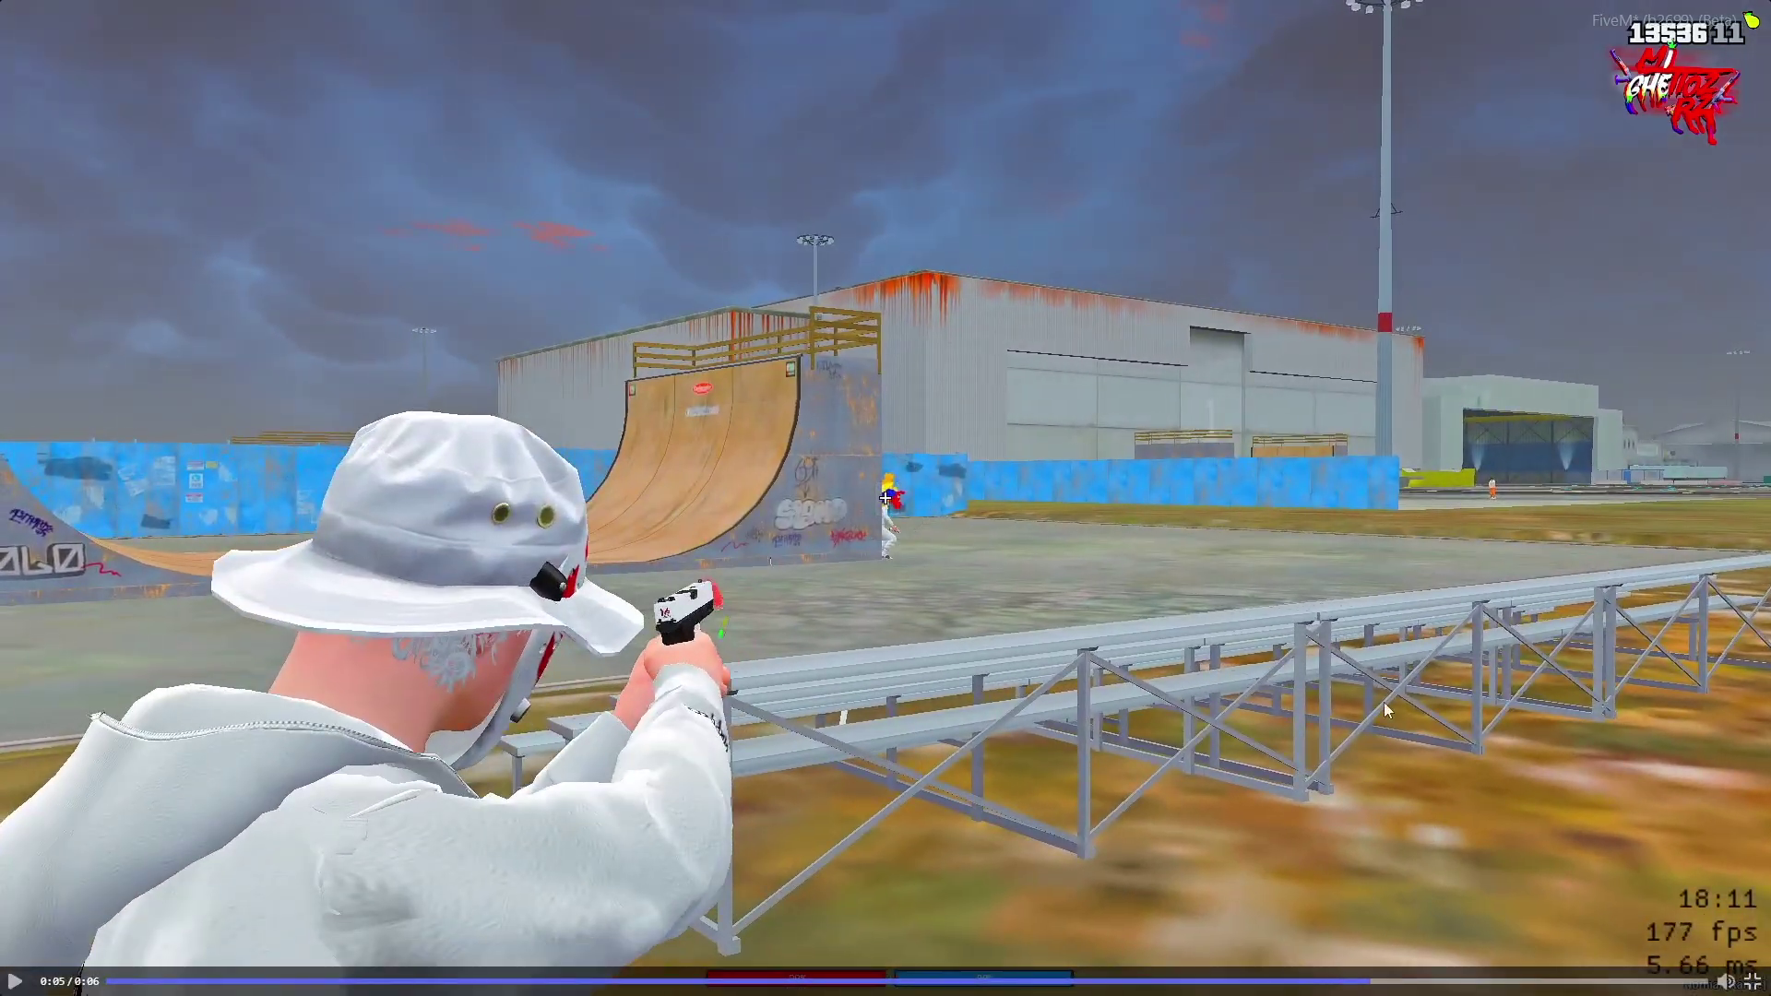
{"action": "left_click", "coordinate": [1751, 981]}
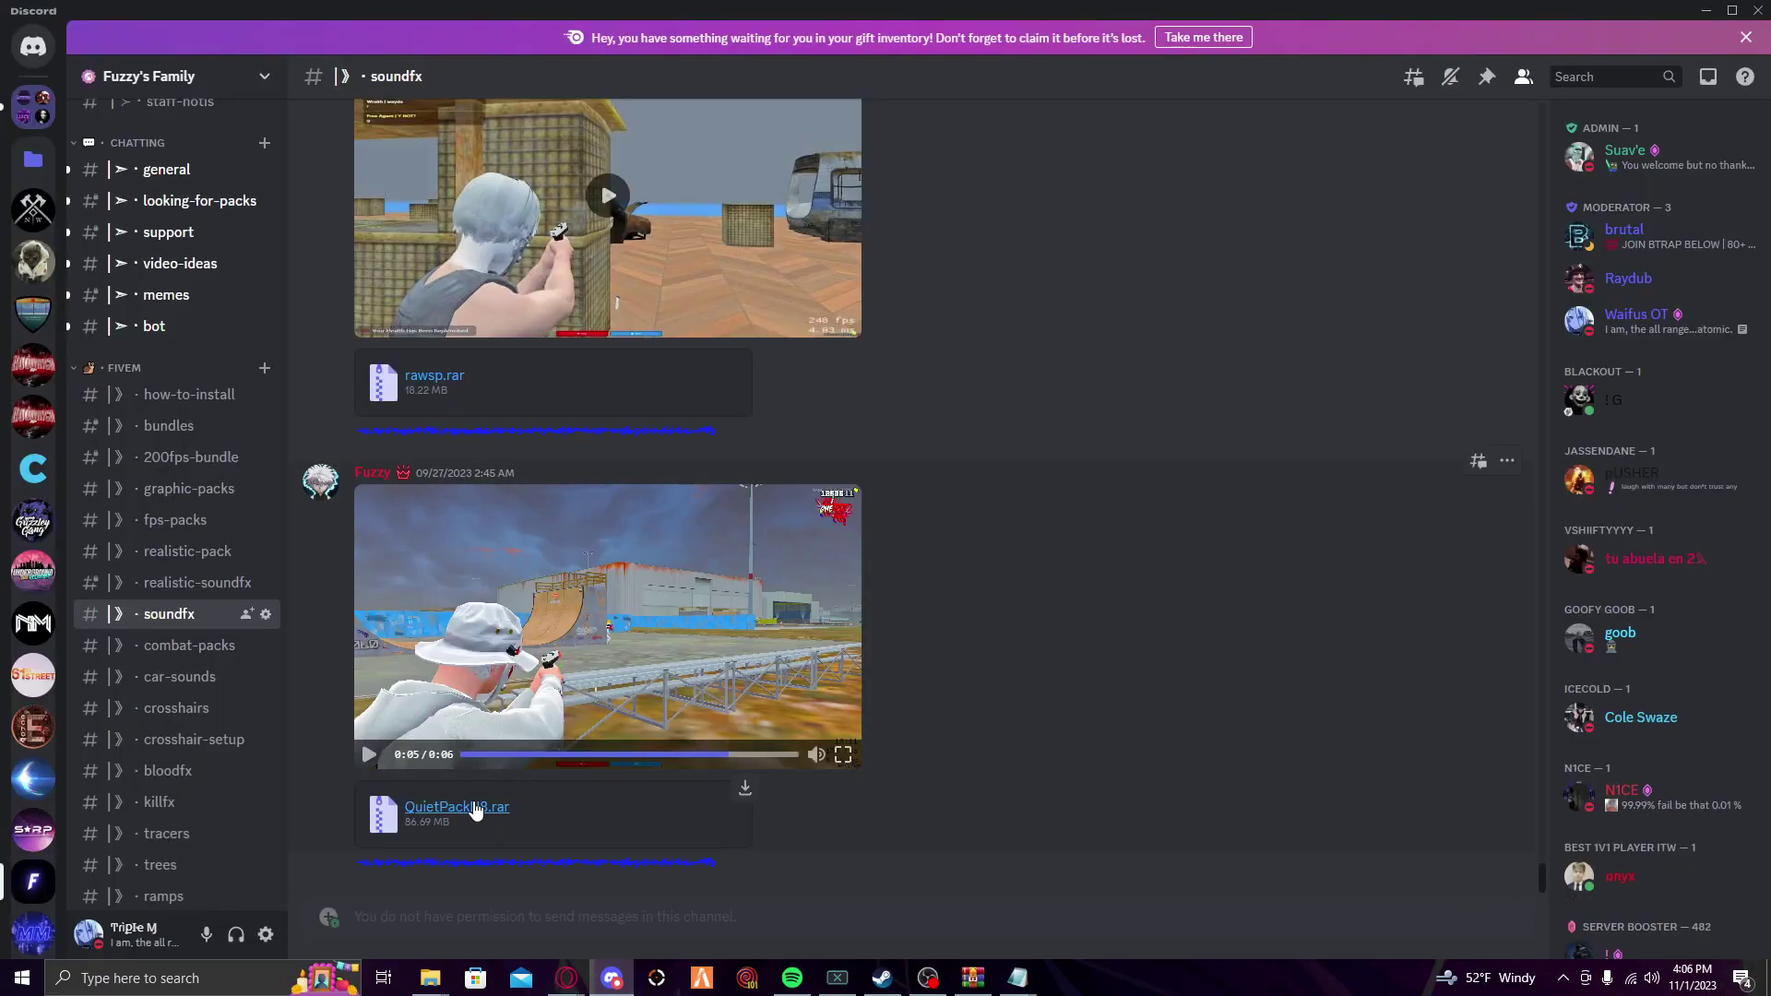
Download QuietPackN8.rar, confirm the warning, and minimize Opera and Discord.
{"action": "left_click", "coordinate": [472, 808]}
{"action": "left_click", "coordinate": [908, 554]}
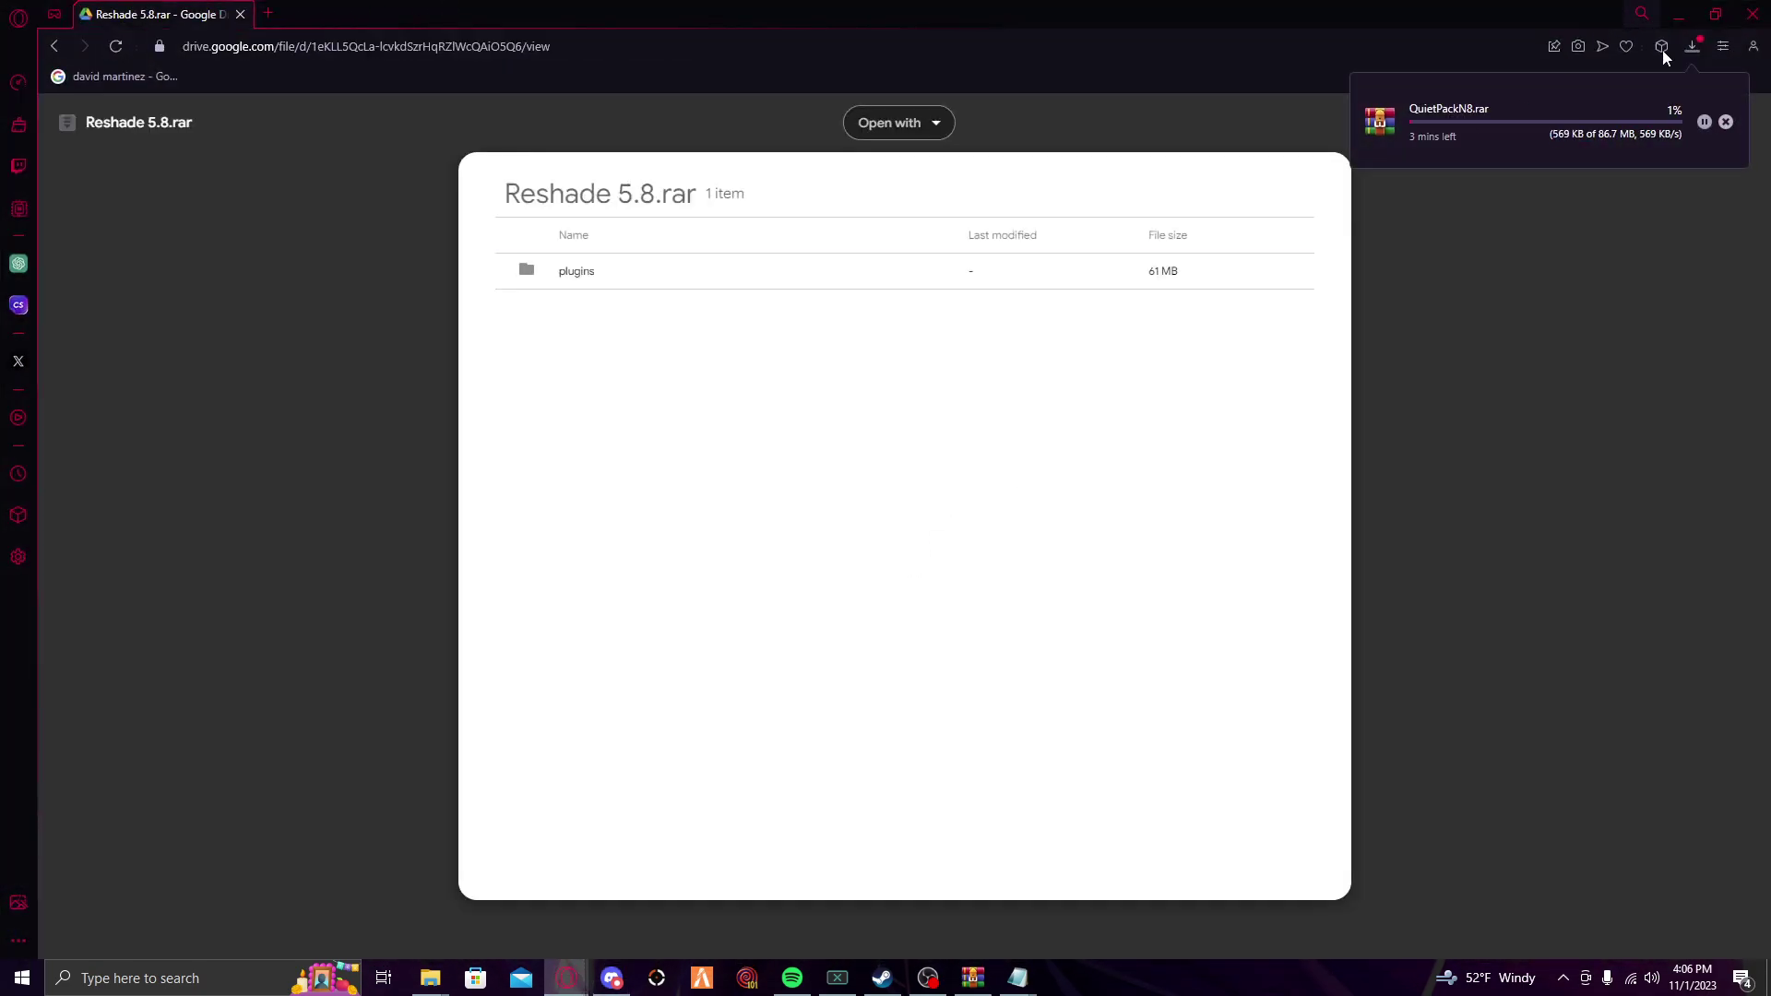
{"action": "left_click", "coordinate": [1681, 14]}
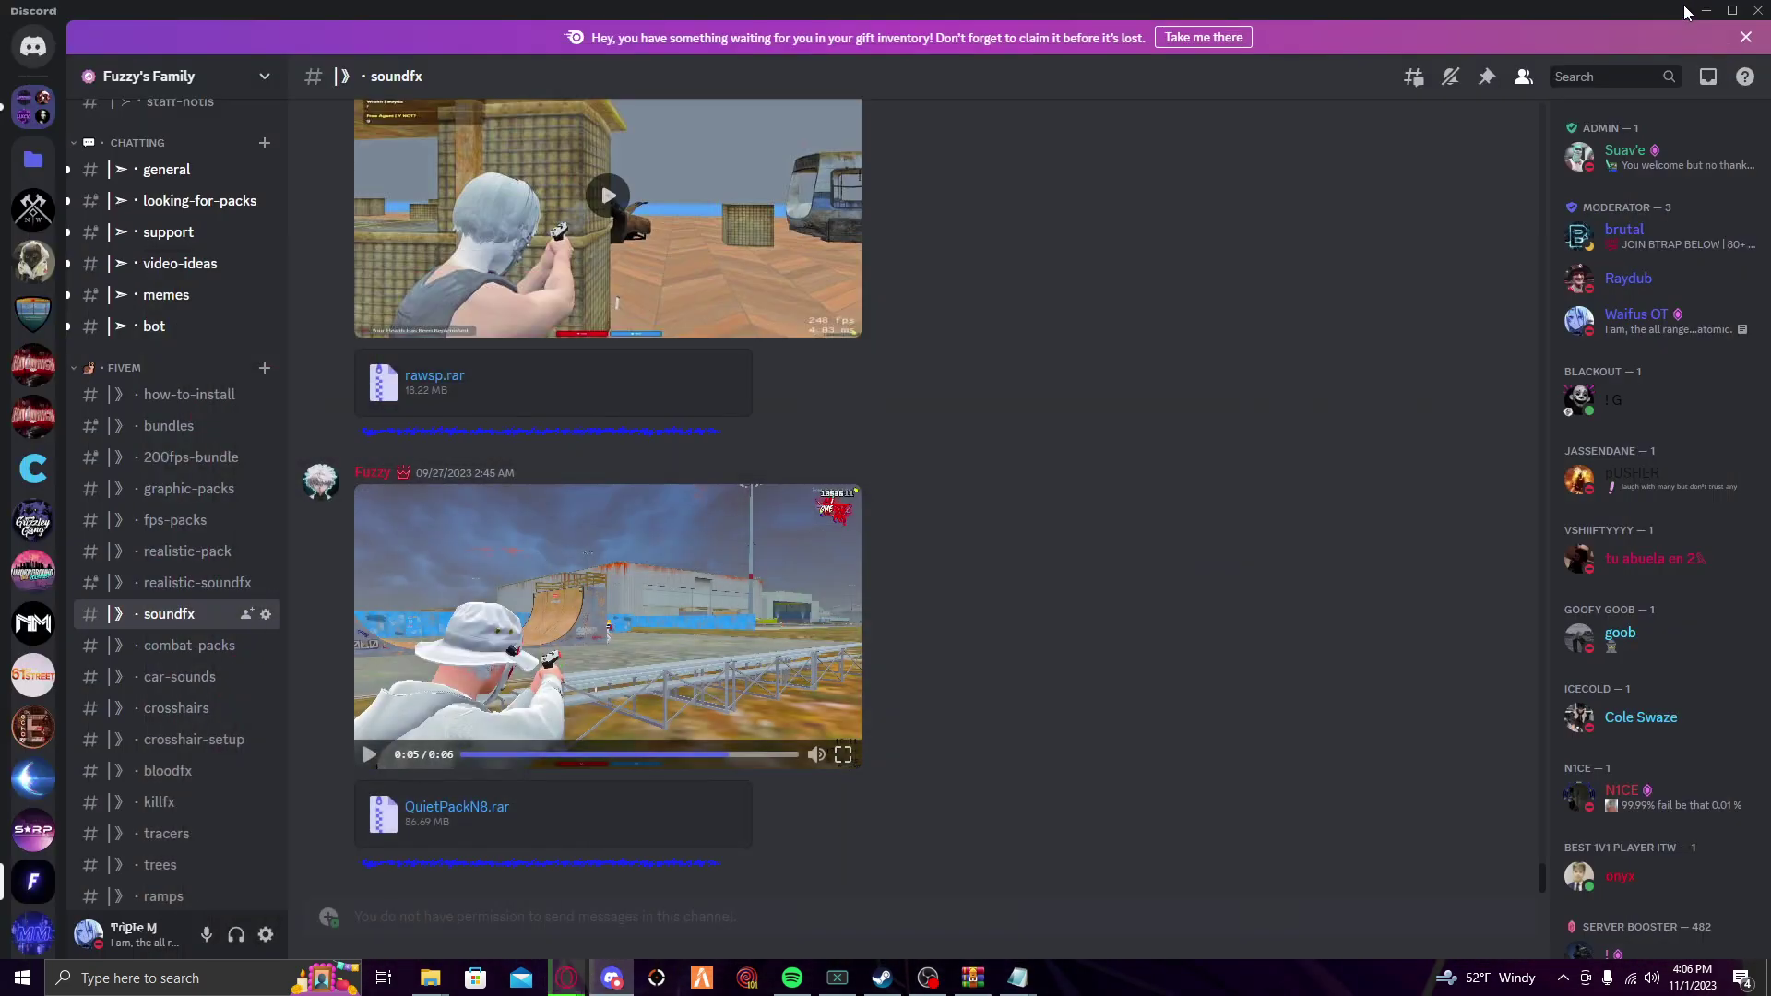
{"action": "left_click", "coordinate": [1702, 9]}
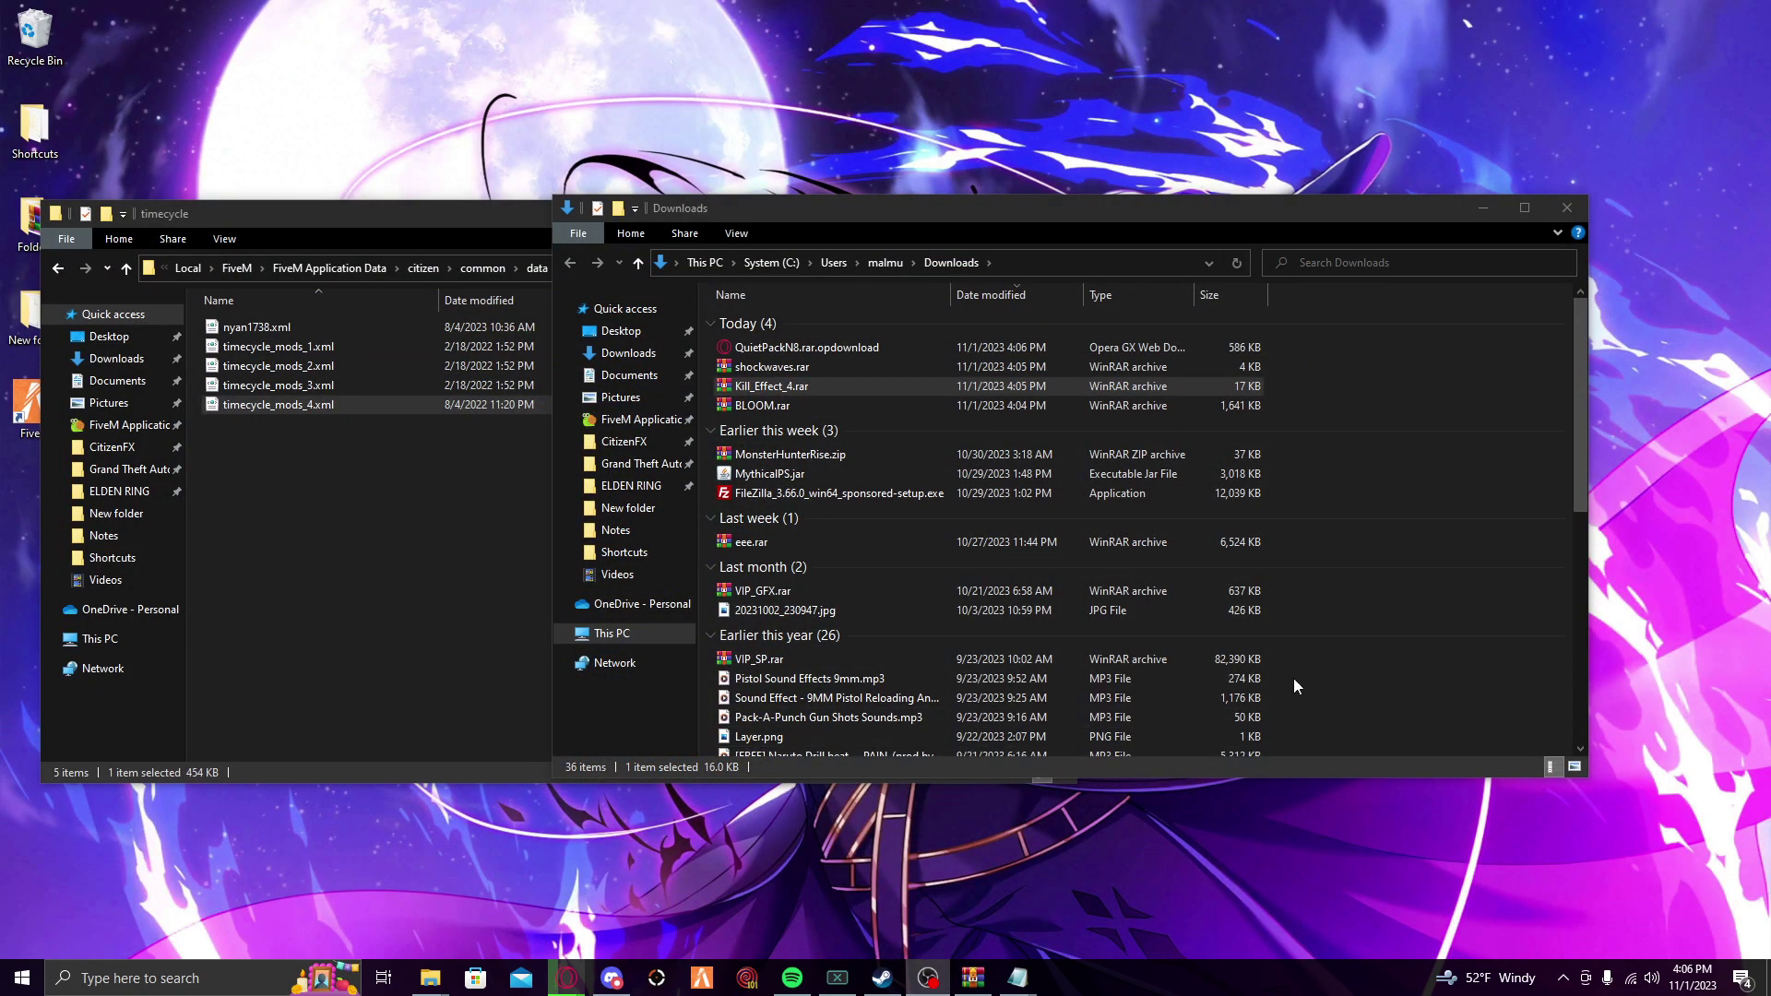
Open the Grand Theft Auto V install folder from Steam's library and minimize it.
{"action": "left_click", "coordinate": [881, 980]}
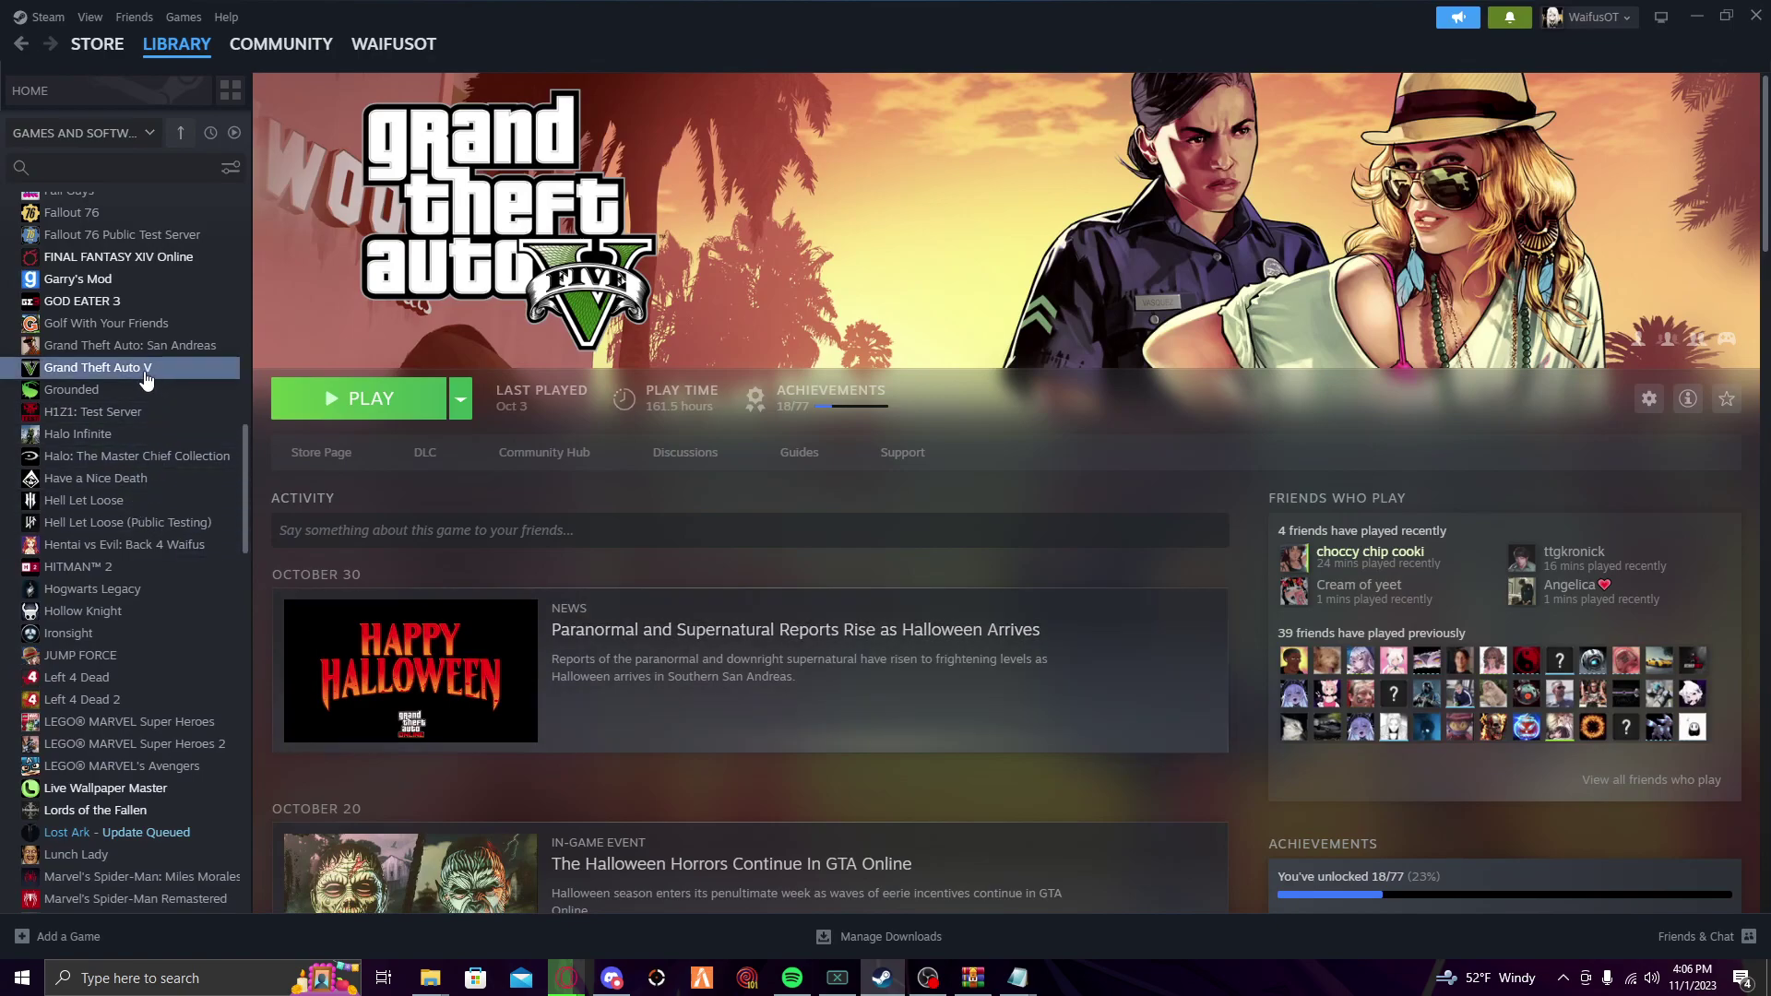
{"action": "right_click", "coordinate": [138, 374]}
{"action": "mouse_move", "coordinate": [187, 488]}
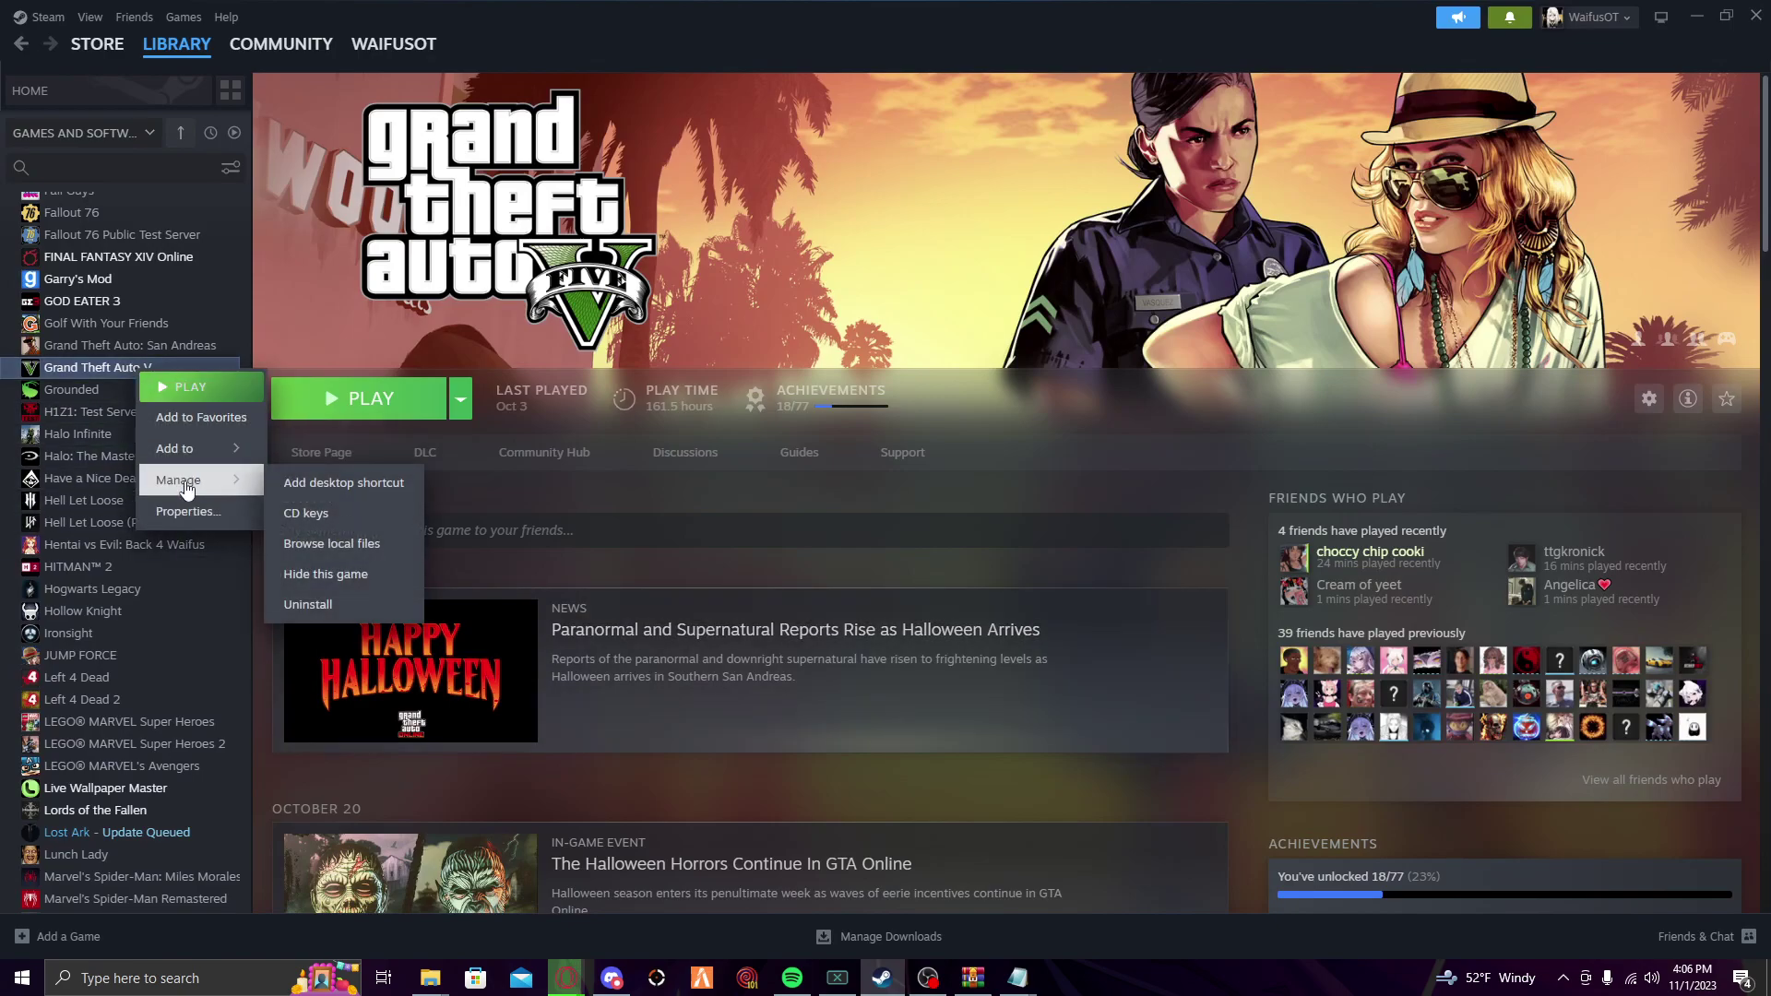
{"action": "left_click", "coordinate": [361, 550]}
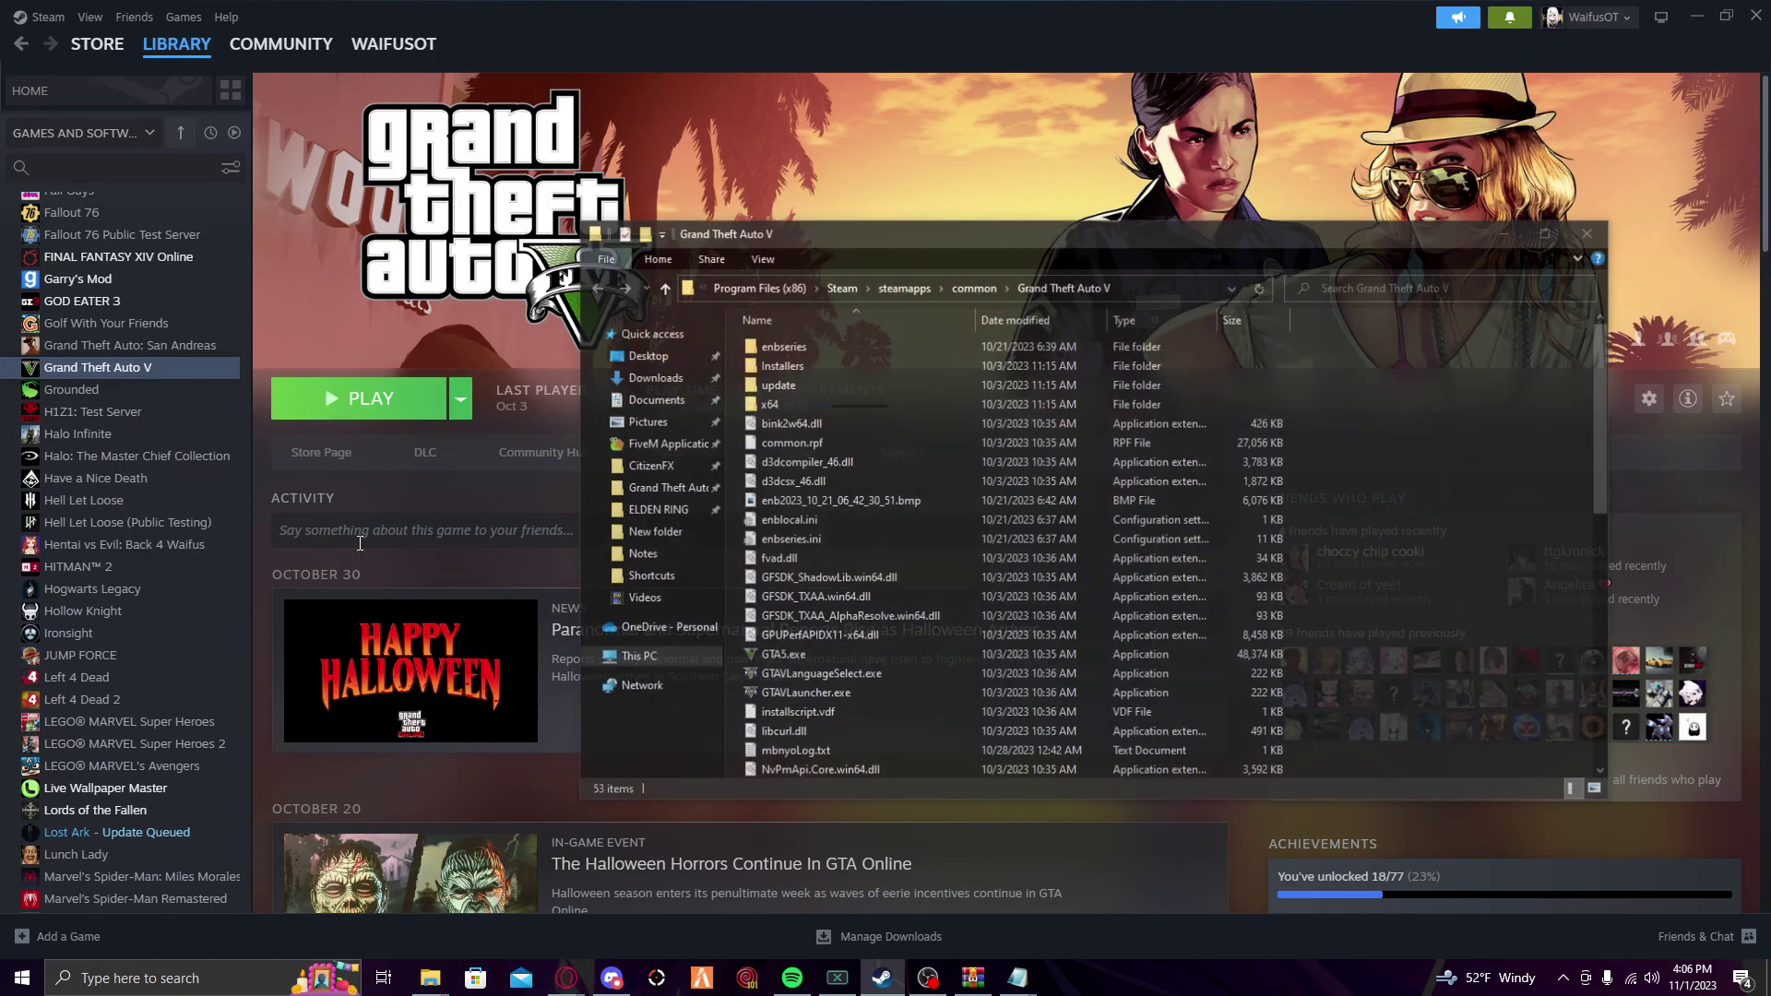
{"action": "left_click", "coordinate": [976, 292]}
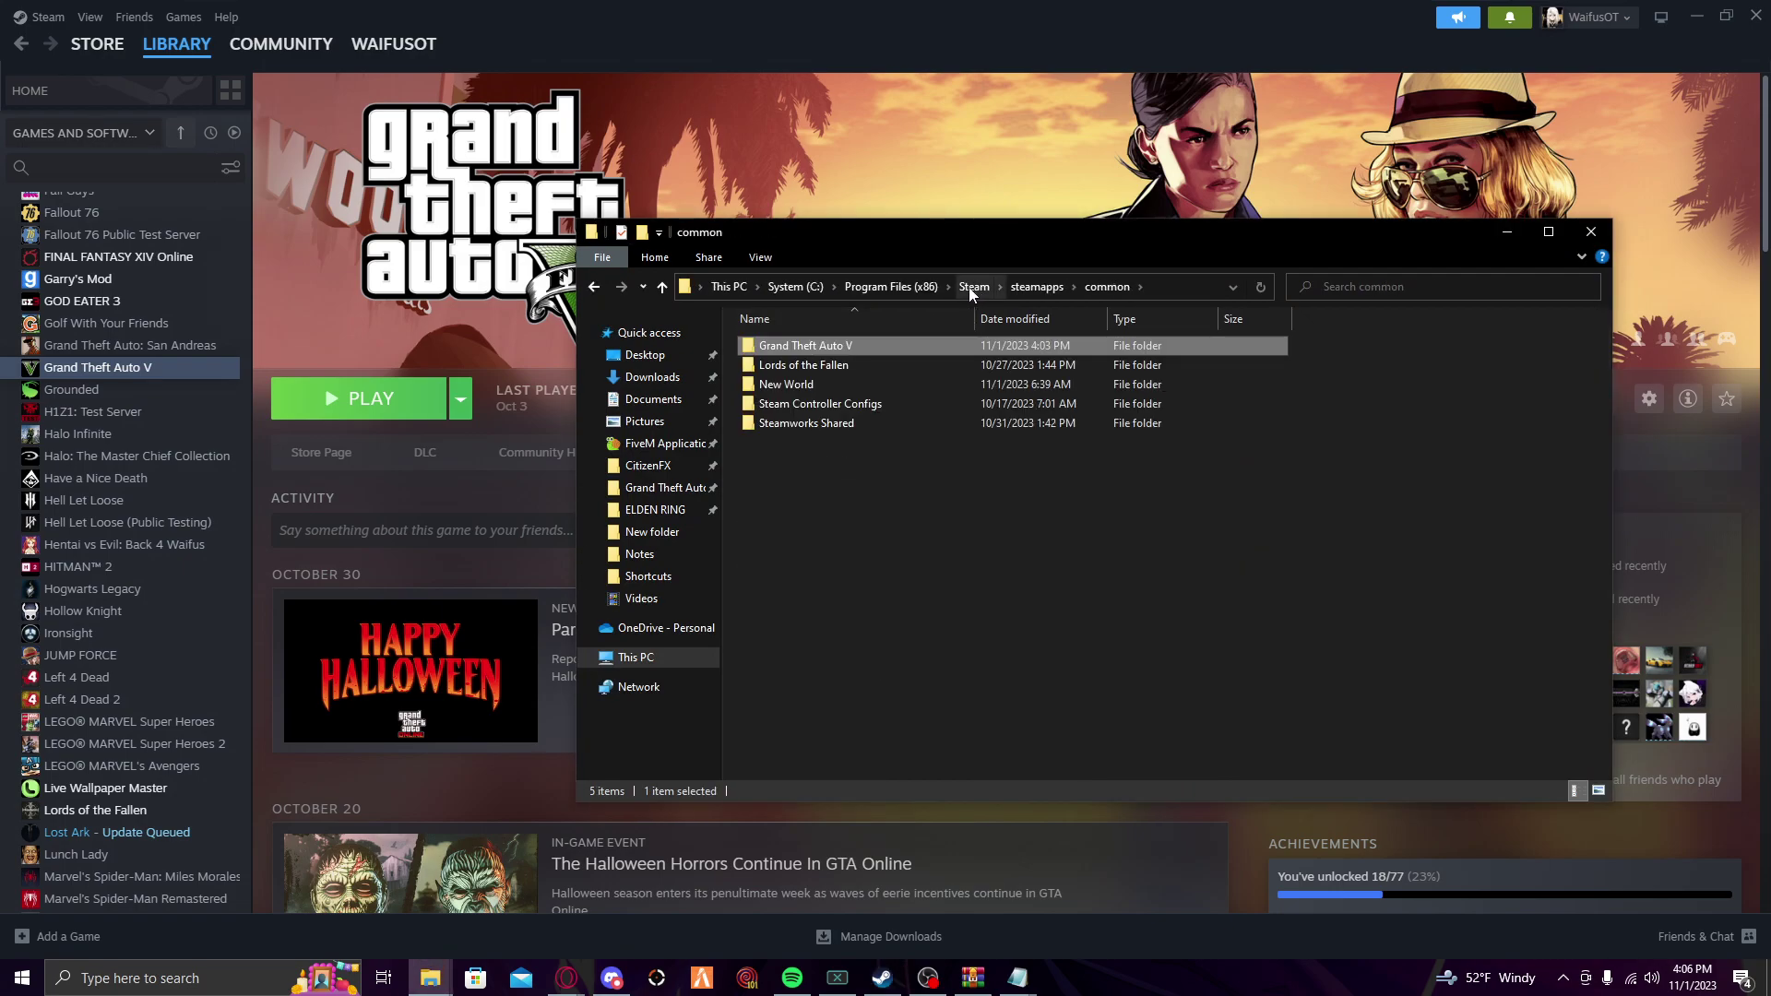
{"action": "right_click", "coordinate": [793, 347]}
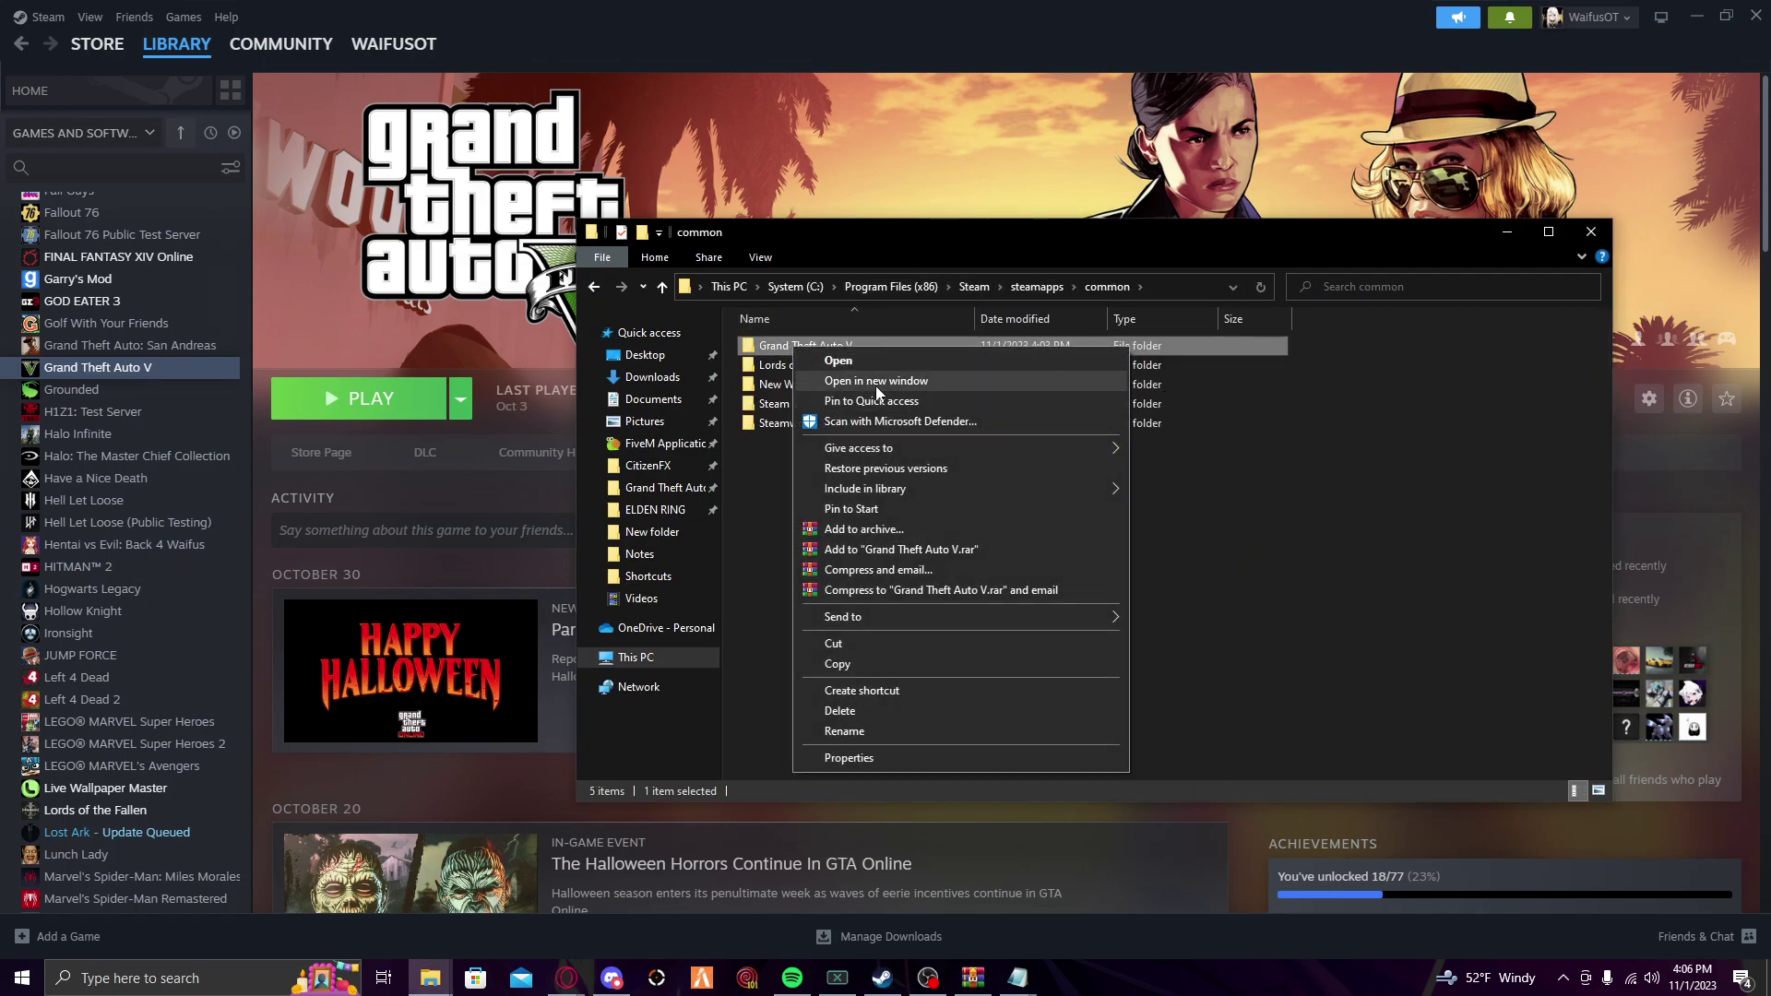
{"action": "left_click", "coordinate": [767, 552]}
{"action": "left_click", "coordinate": [665, 487]}
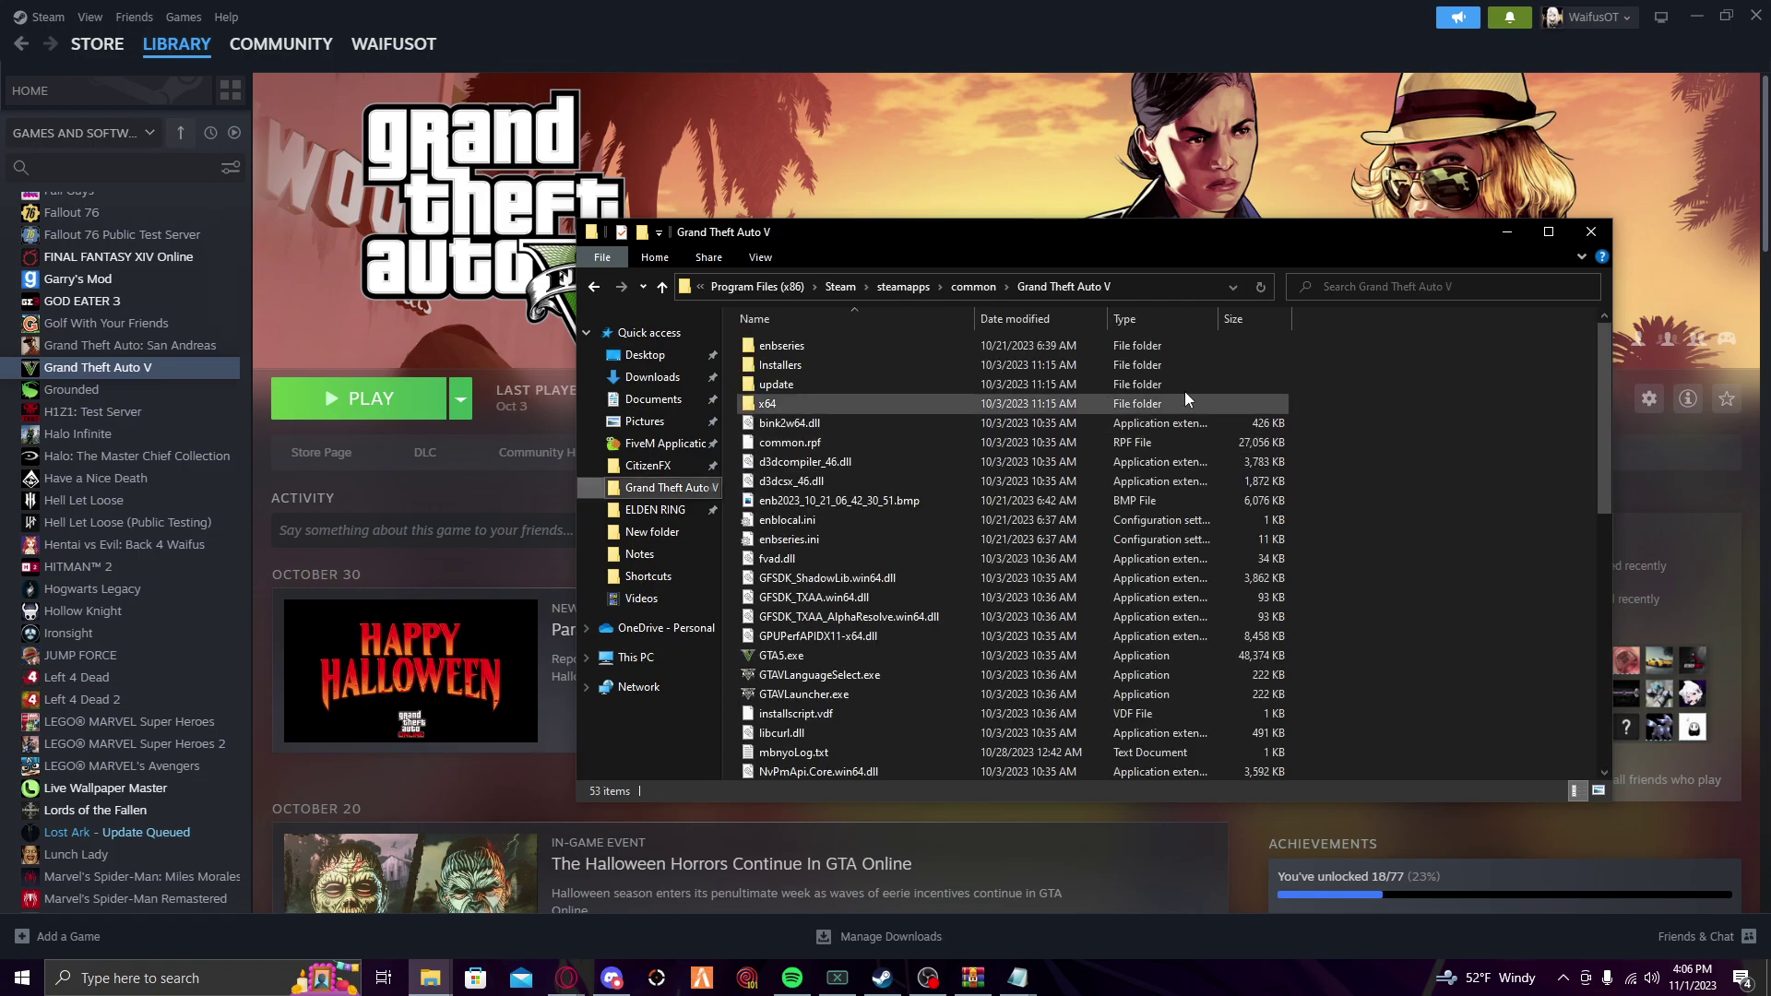
{"action": "left_click", "coordinate": [1510, 232]}
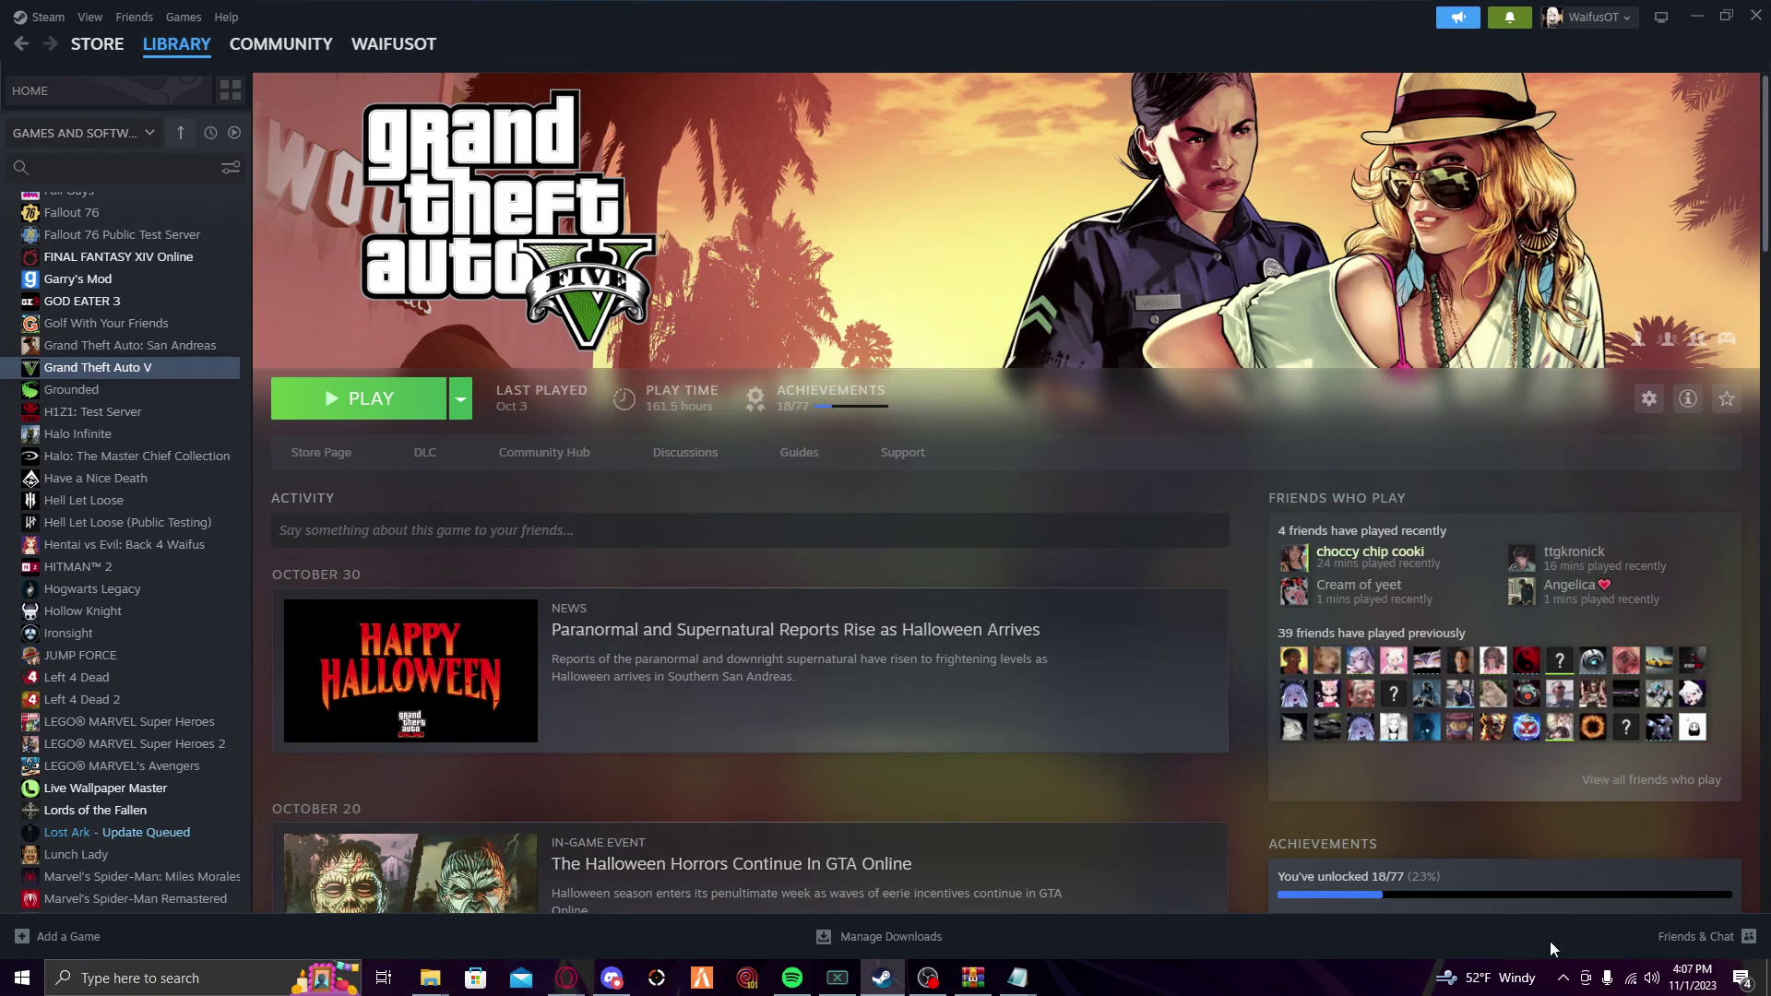
{"action": "left_click", "coordinate": [203, 992]}
{"action": "type", "text": "epic"}
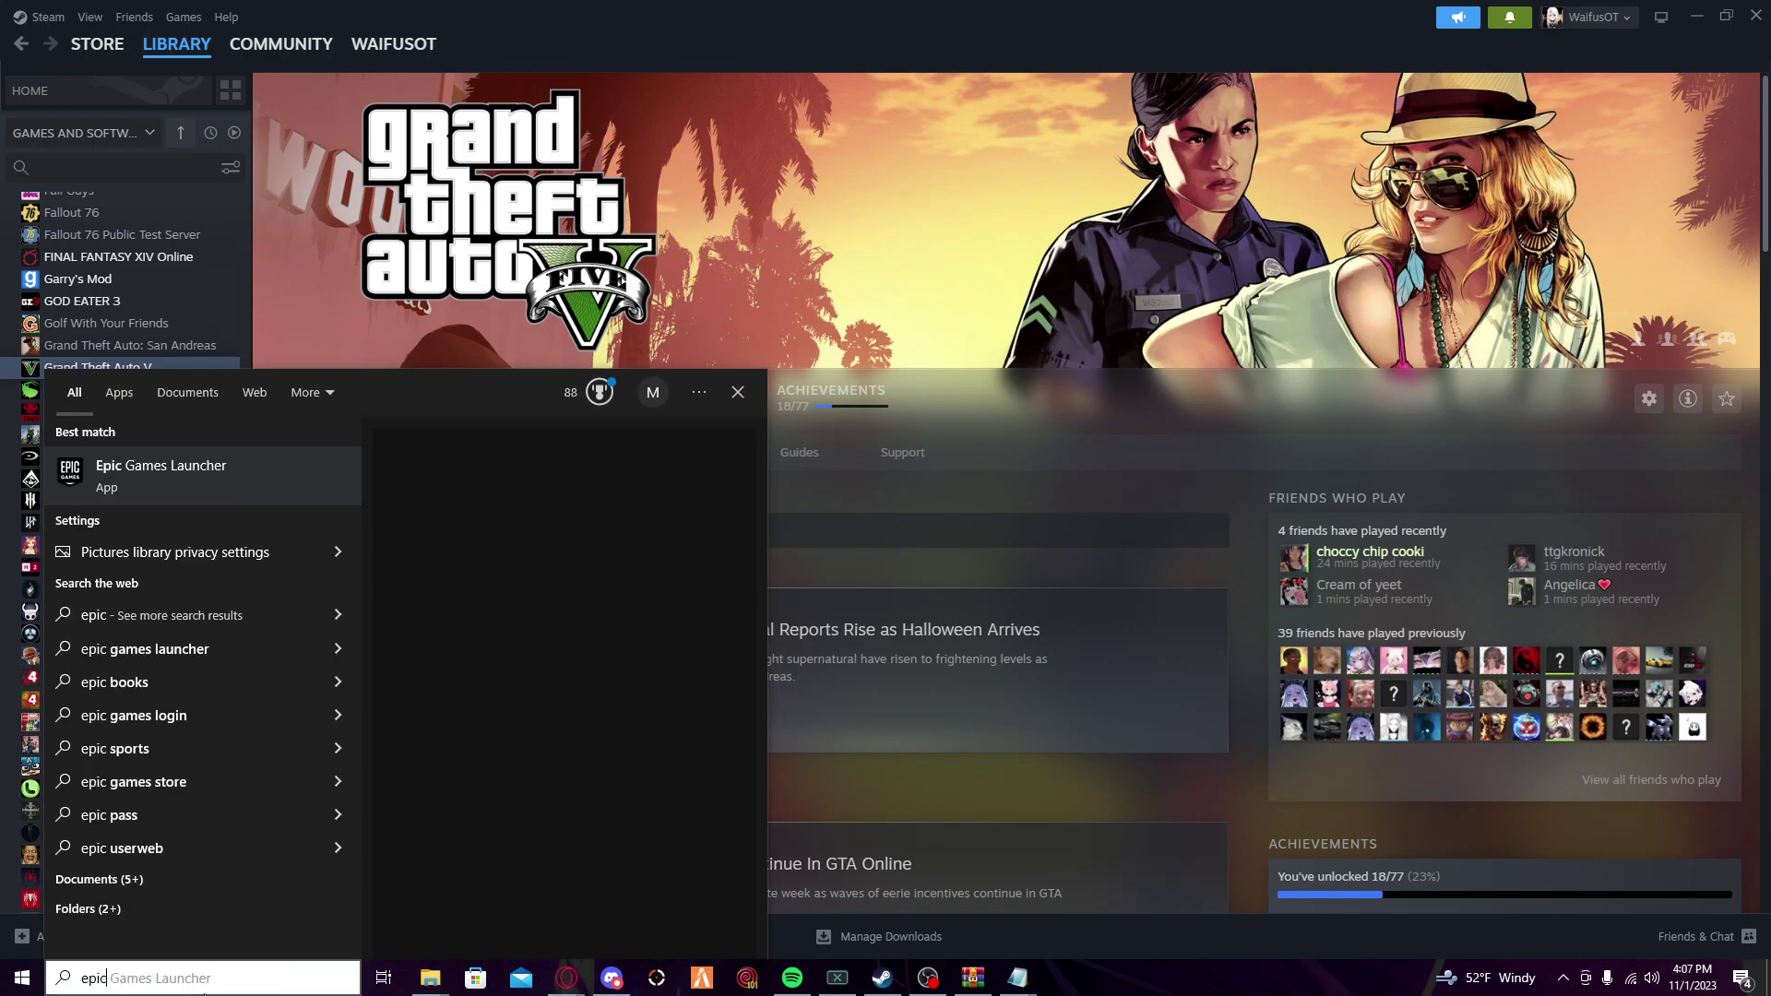
{"action": "left_click", "coordinate": [231, 483]}
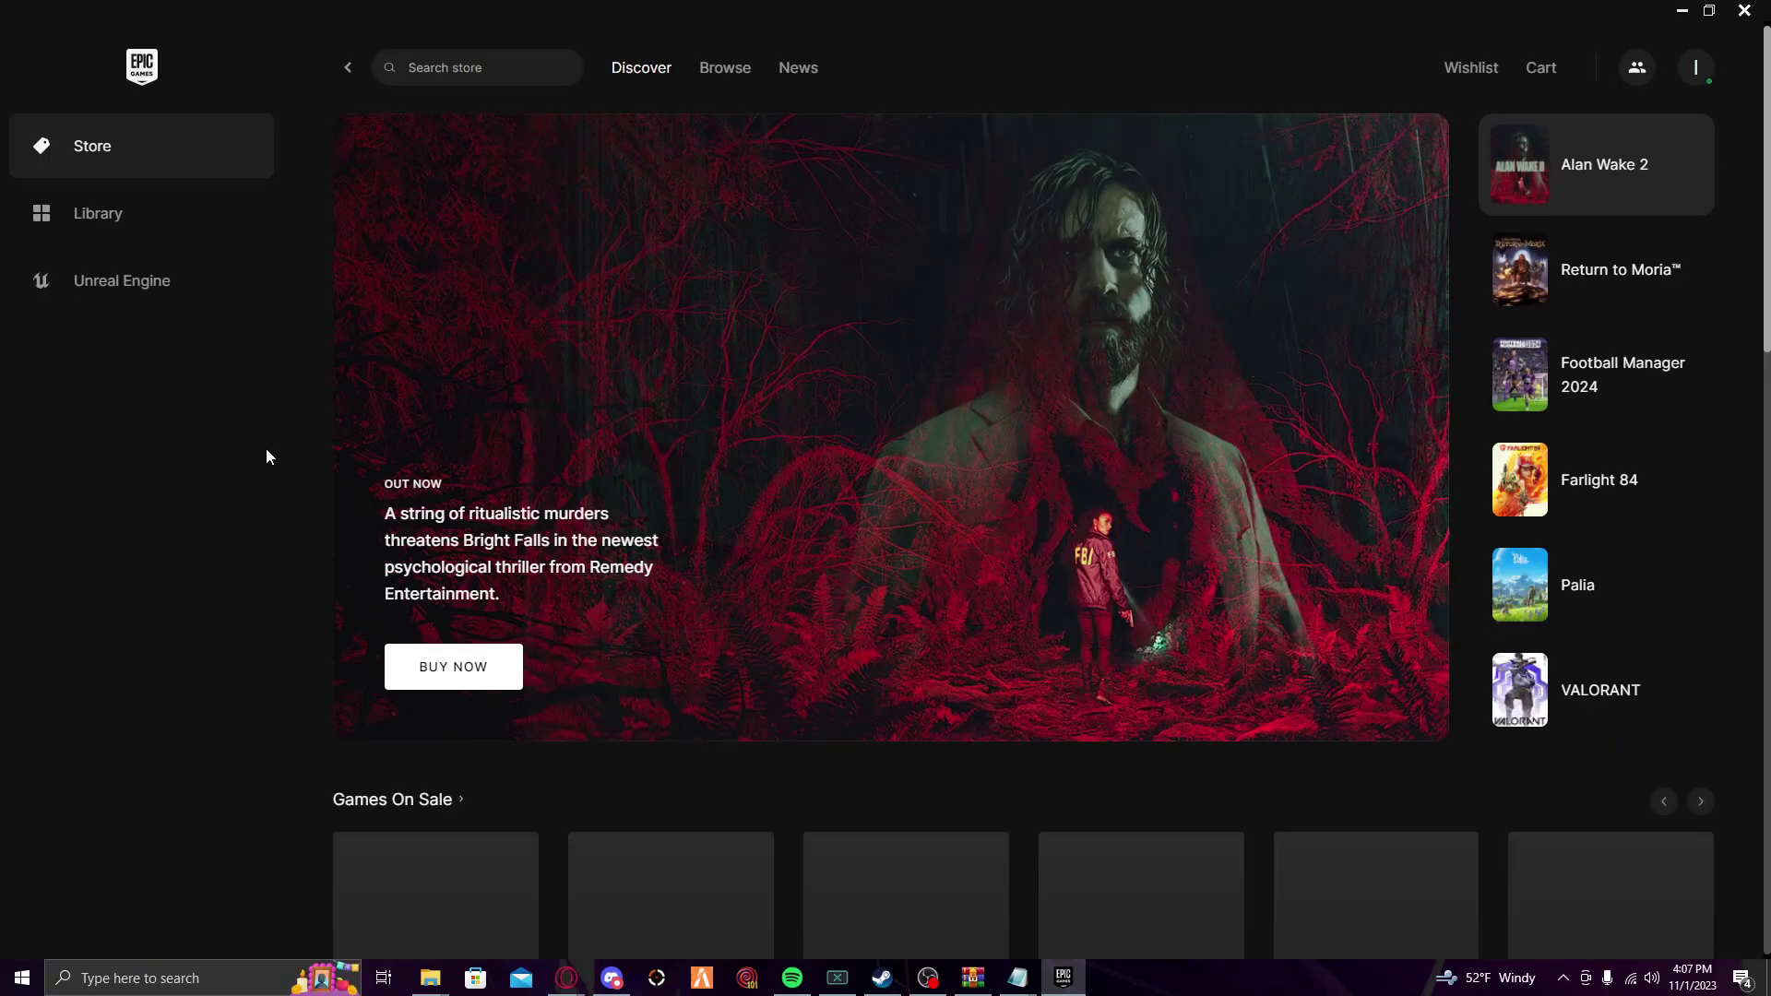
{"action": "left_click", "coordinate": [91, 213]}
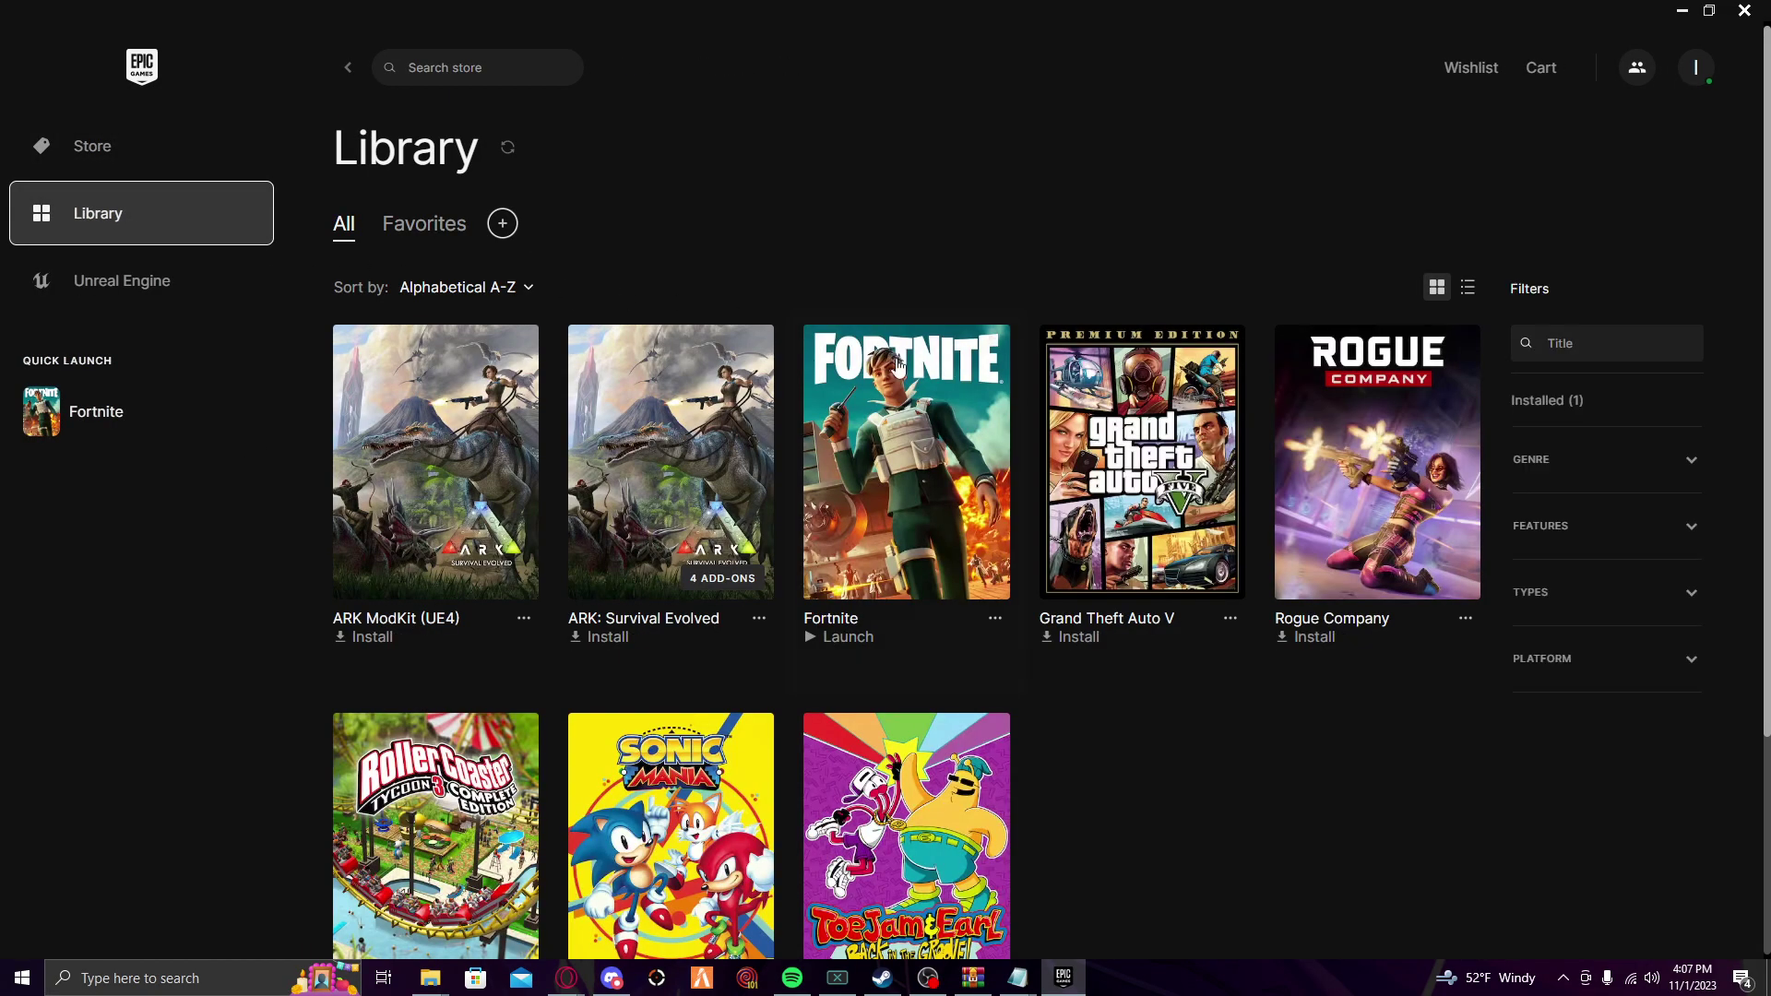
{"action": "left_click", "coordinate": [993, 618]}
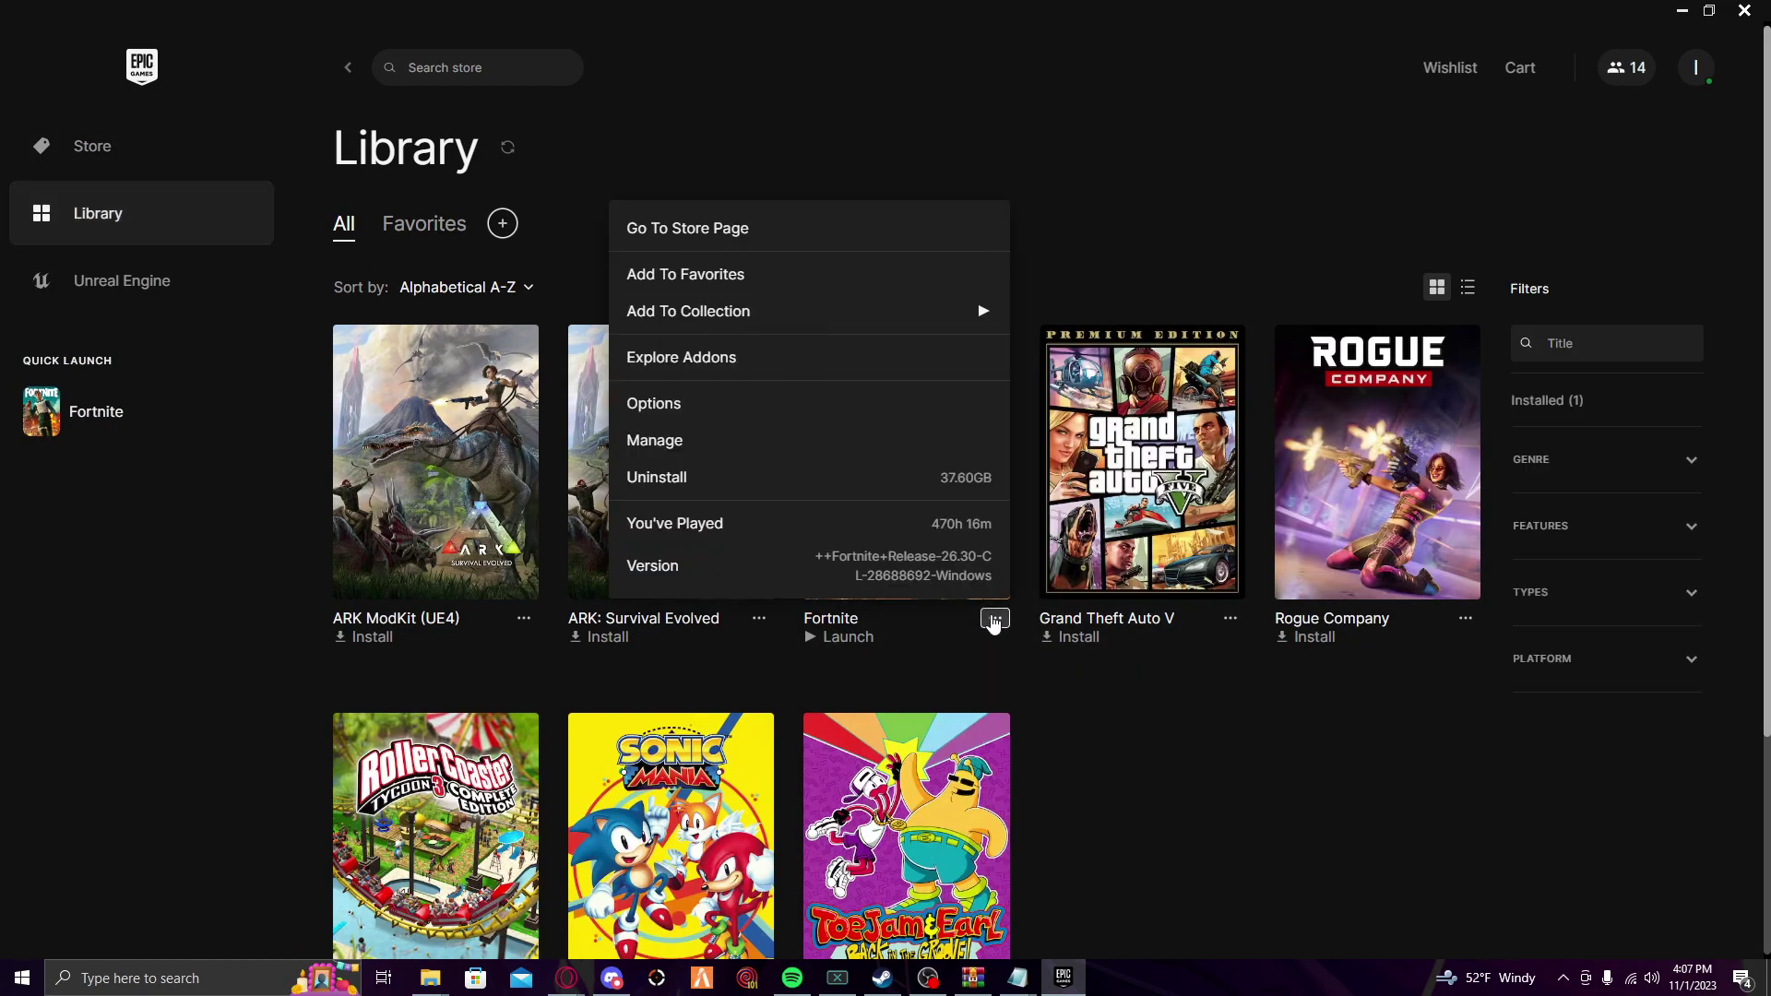
{"action": "left_click", "coordinate": [694, 441]}
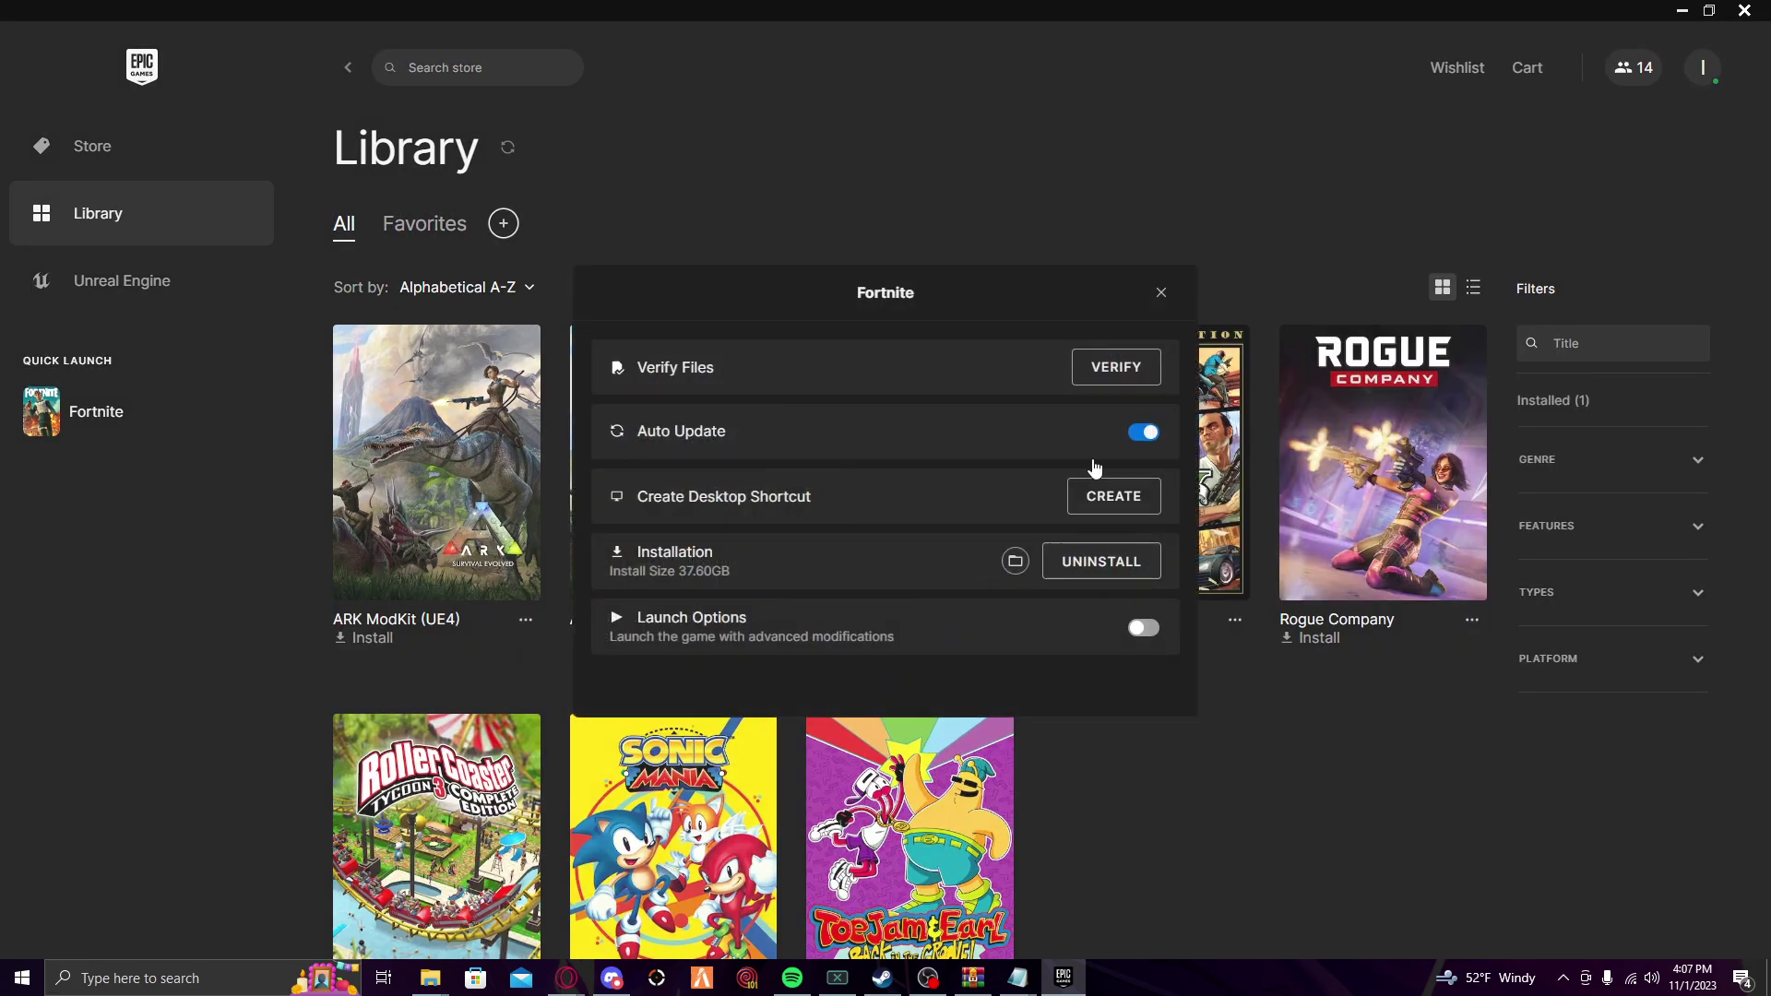
{"action": "left_click", "coordinate": [1160, 294]}
{"action": "left_click", "coordinate": [1683, 10]}
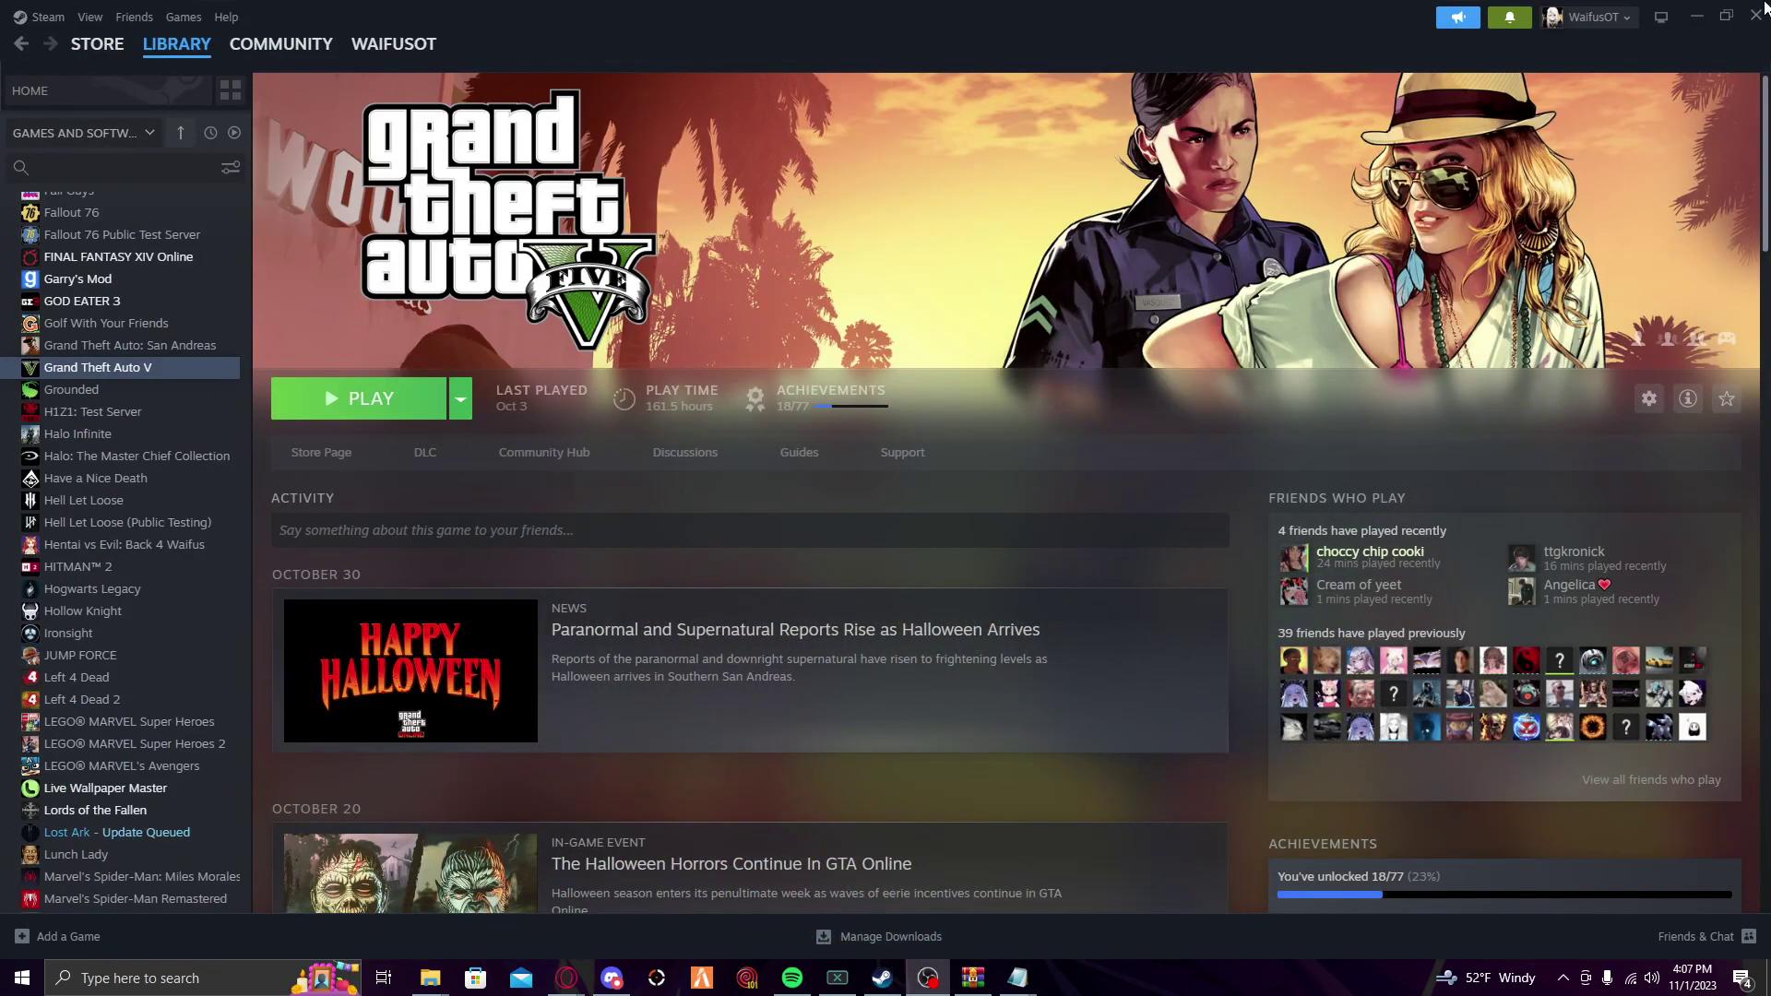
Navigate the second Explorer window to Grand Theft Auto V\x64\audio\sfx.
{"action": "left_click", "coordinate": [1697, 15]}
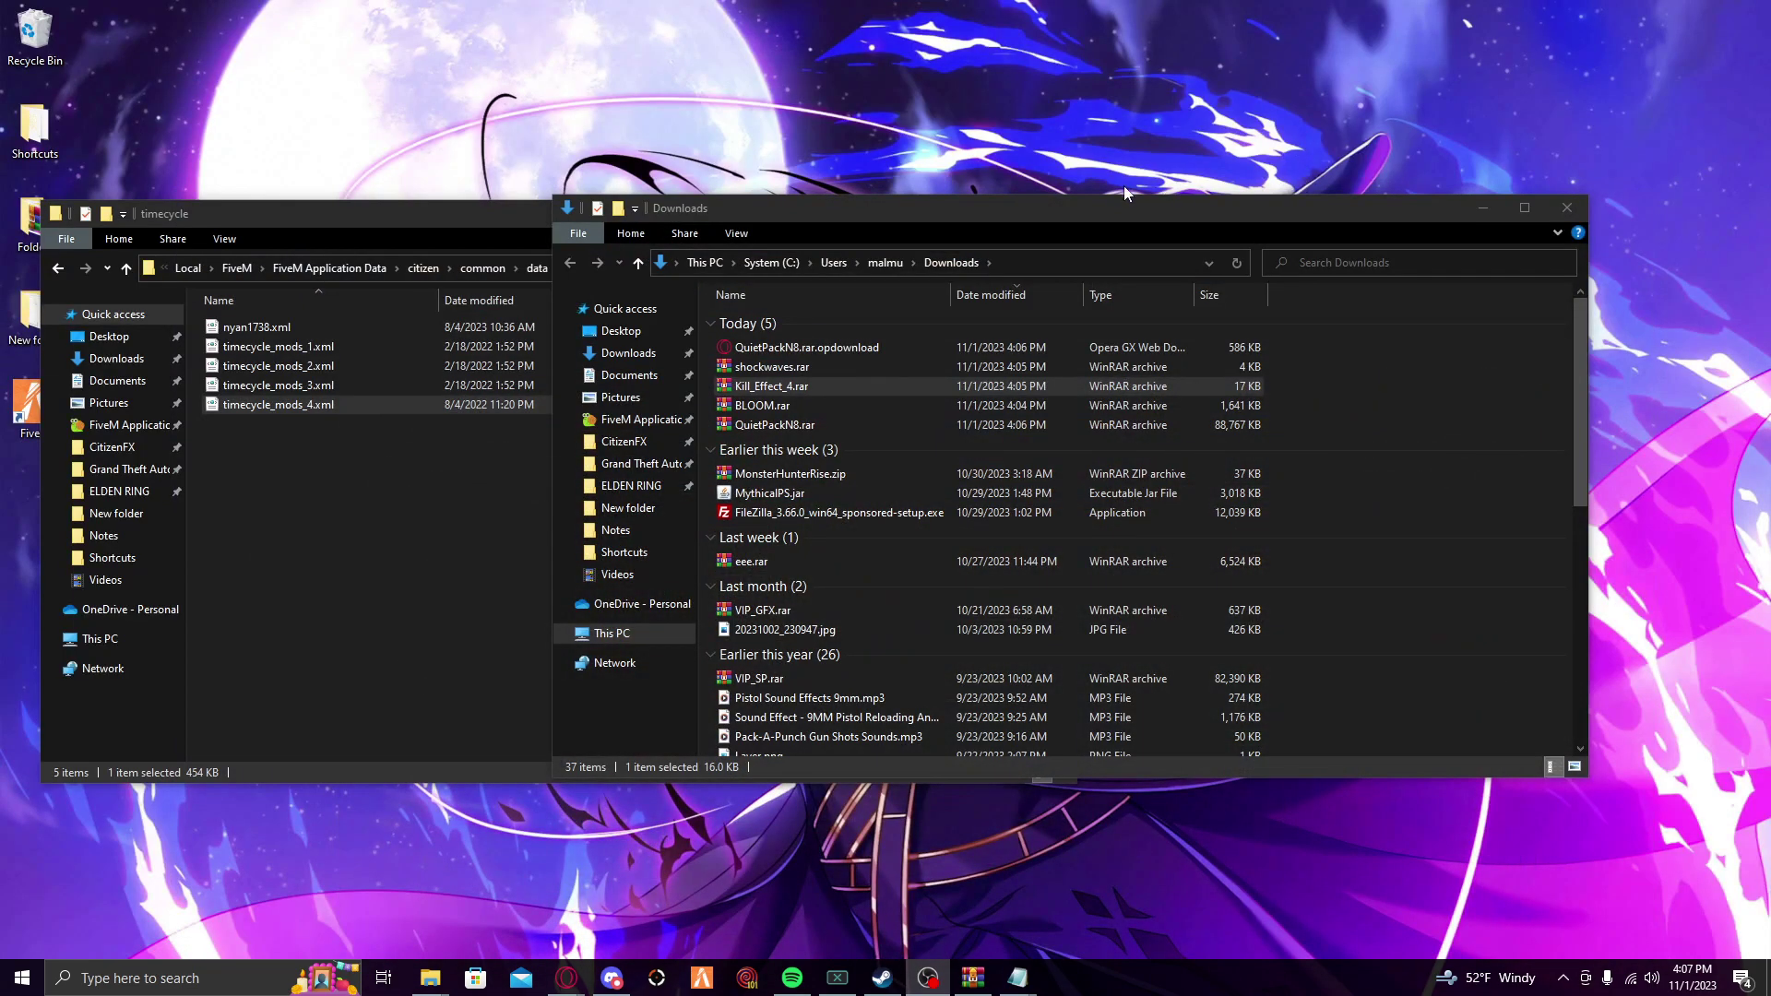
{"action": "left_click", "coordinate": [856, 339]}
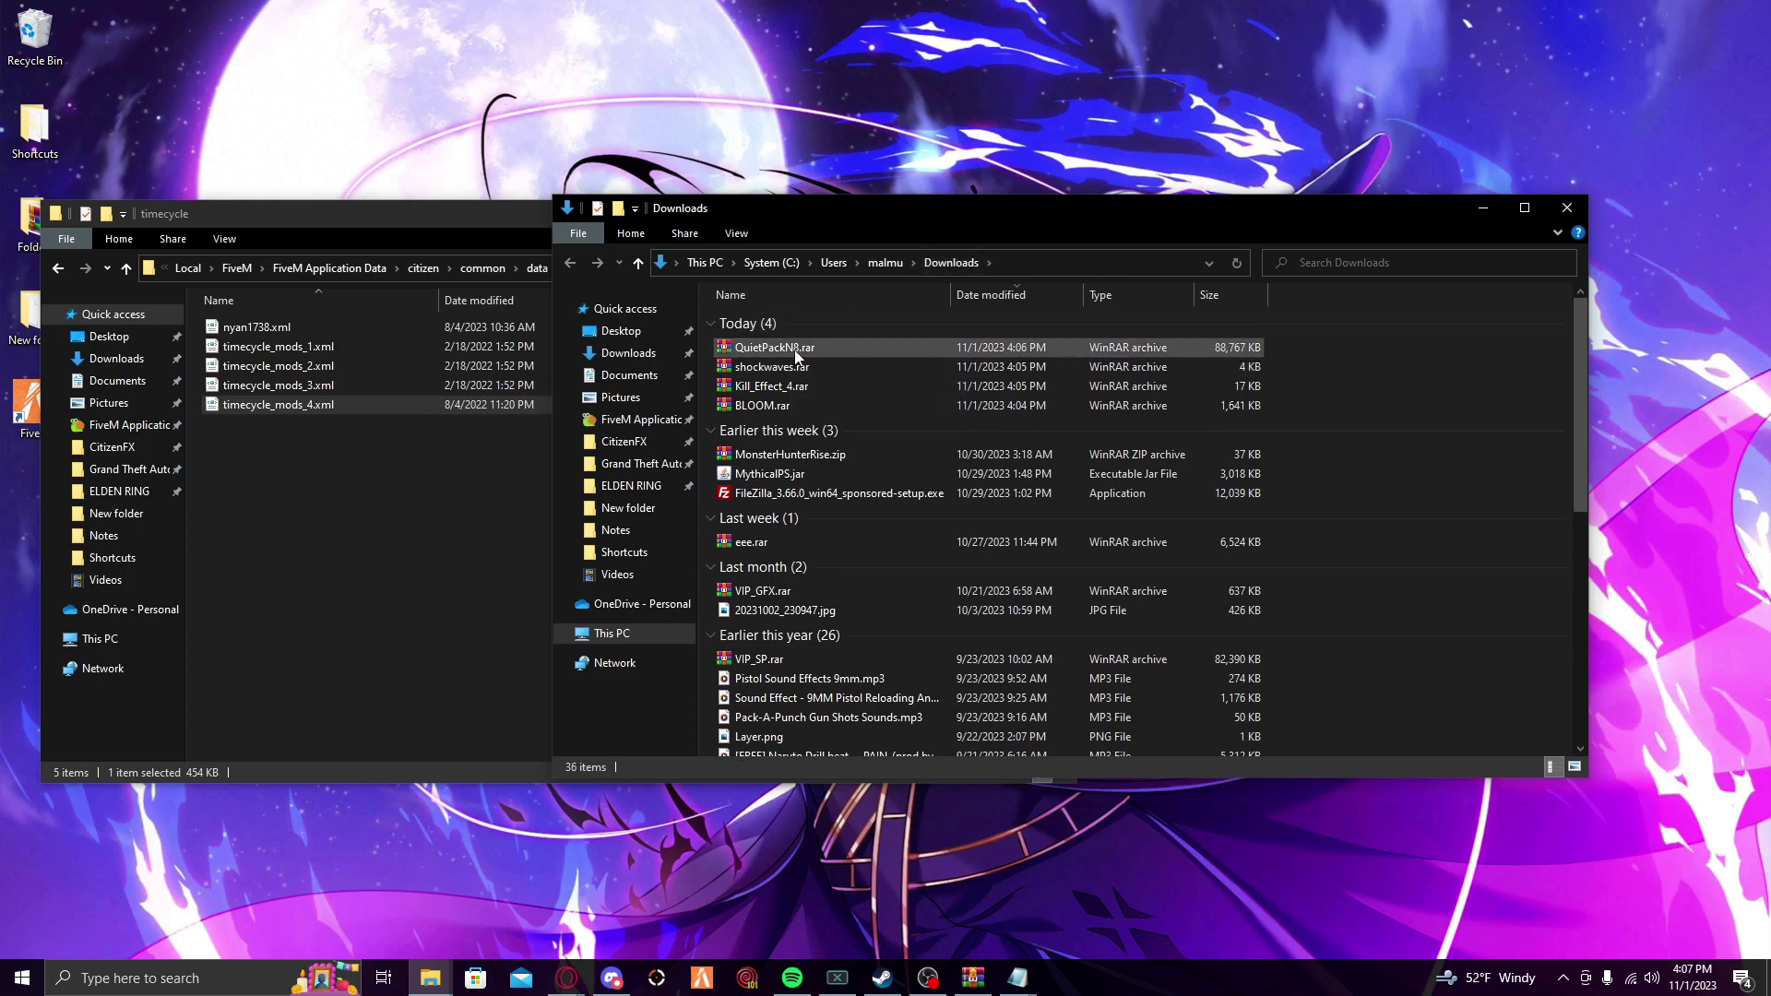
{"action": "left_click", "coordinate": [129, 468]}
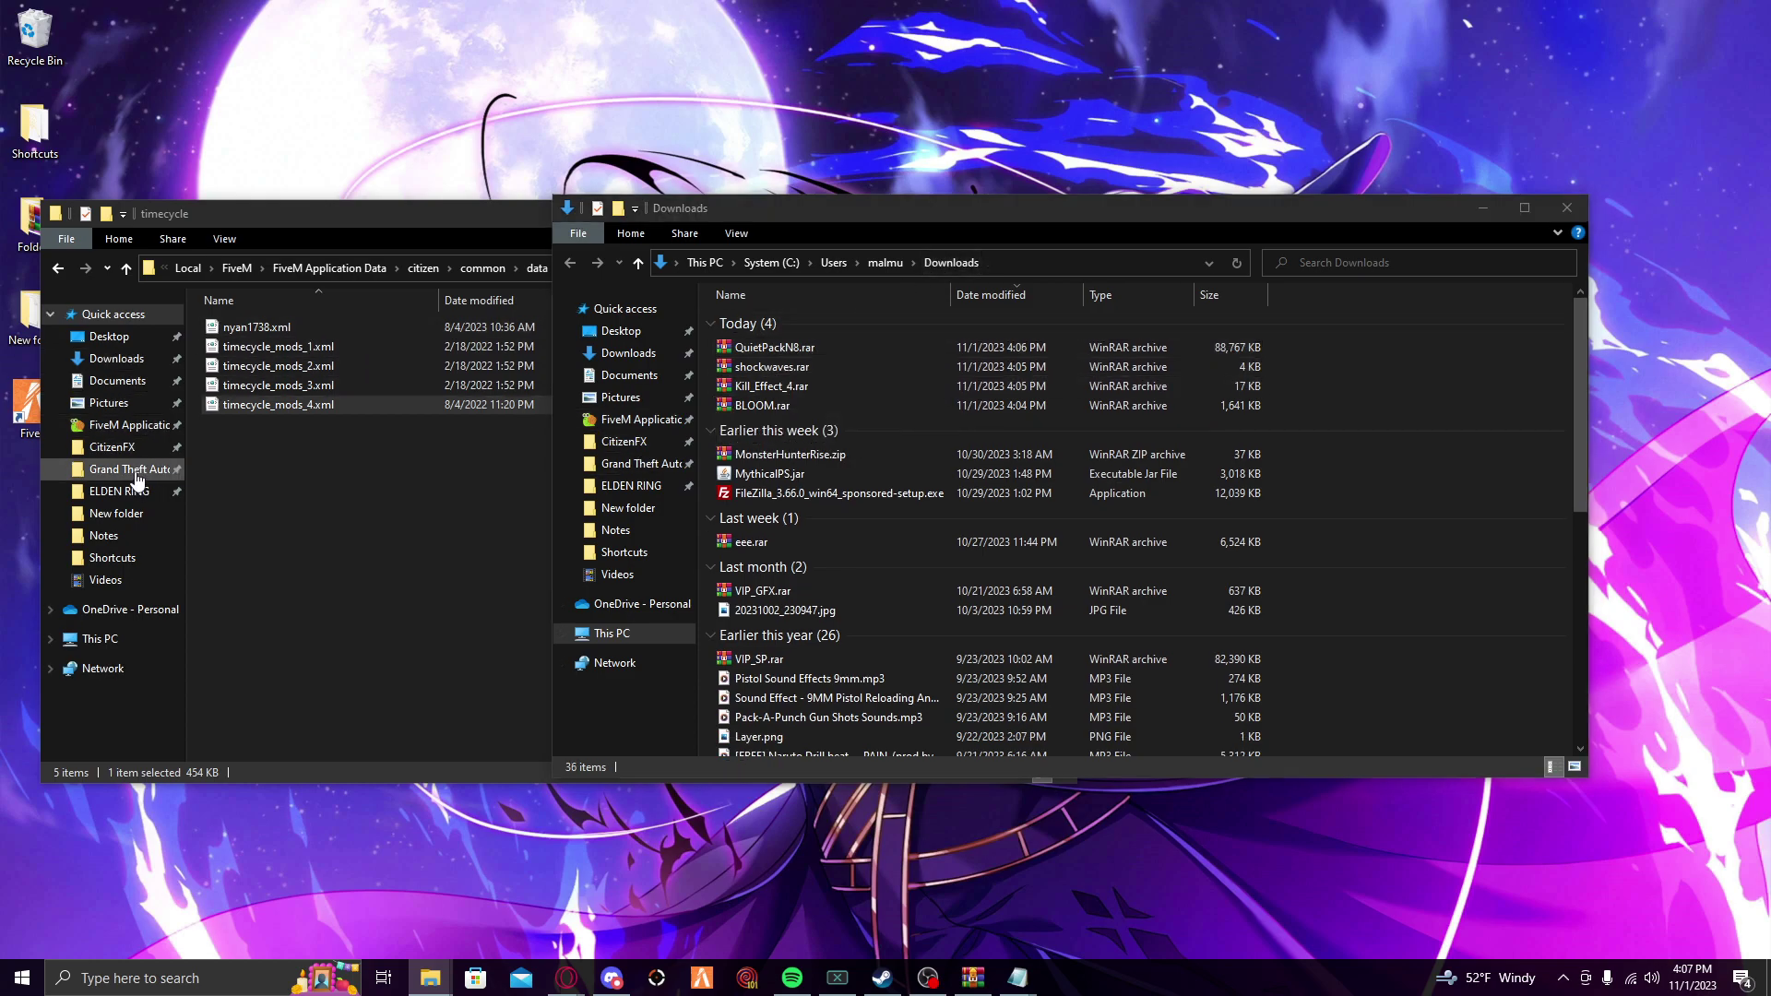
{"action": "left_click", "coordinate": [1155, 232]}
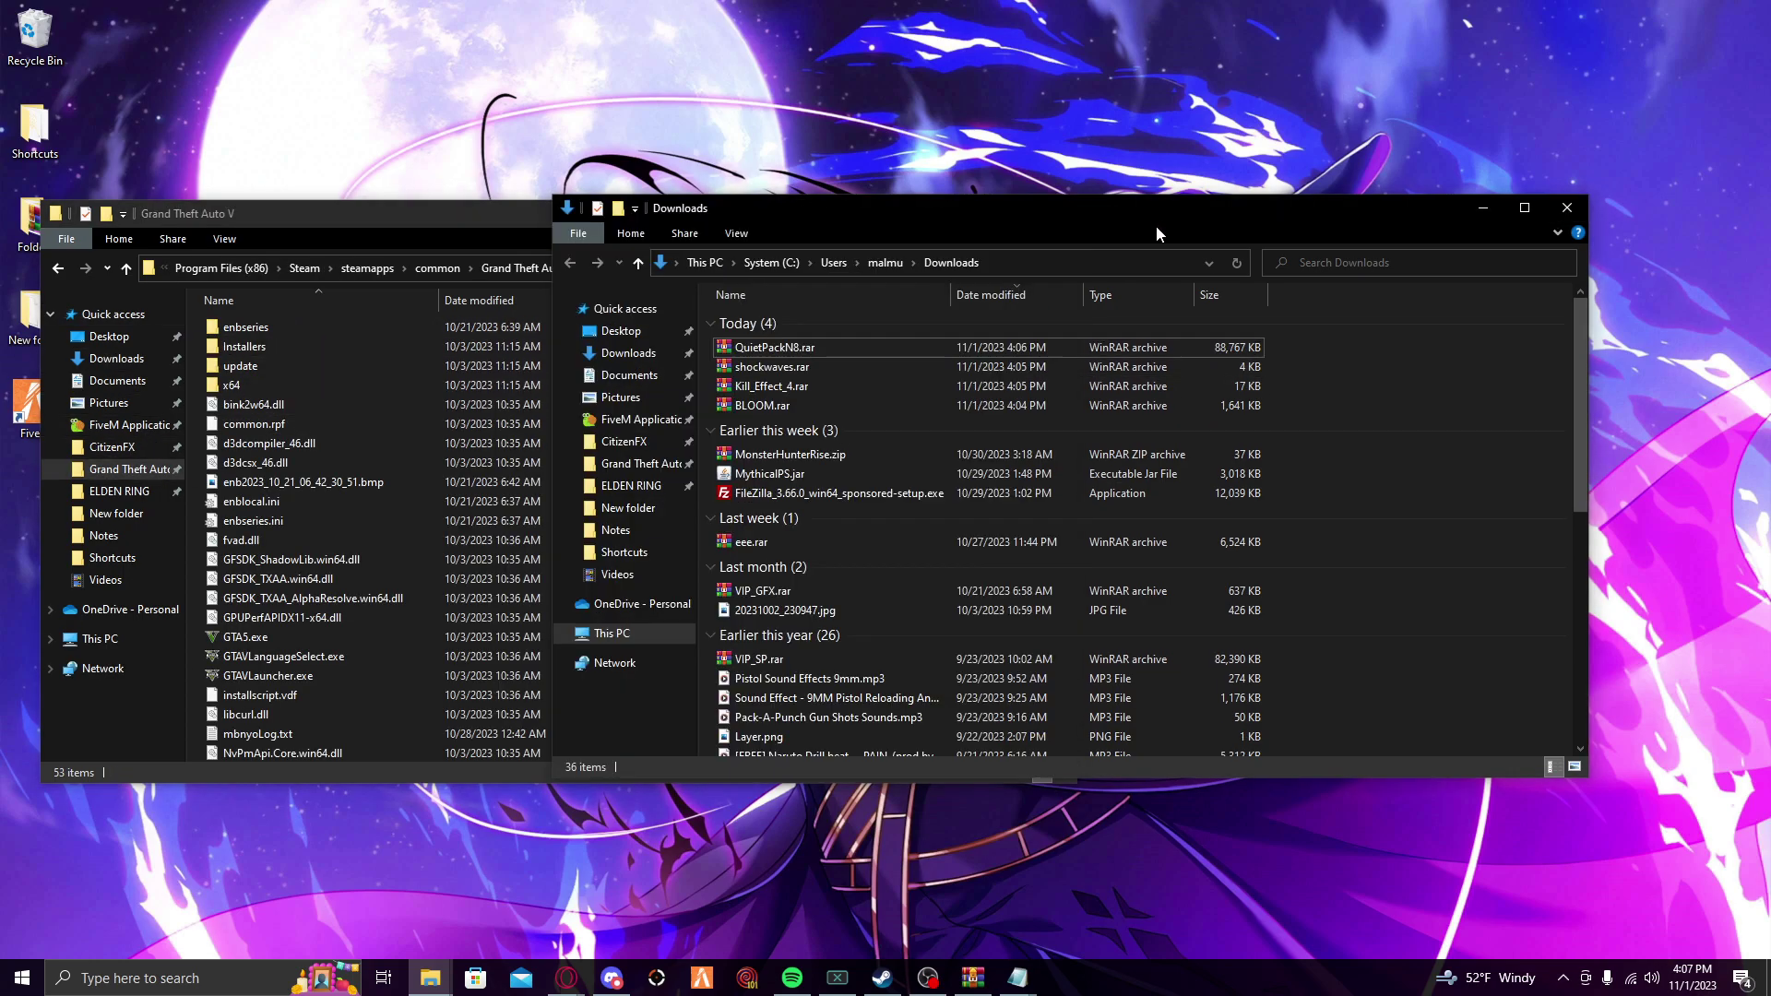
{"action": "double_click", "coordinate": [230, 385]}
{"action": "double_click", "coordinate": [235, 328]}
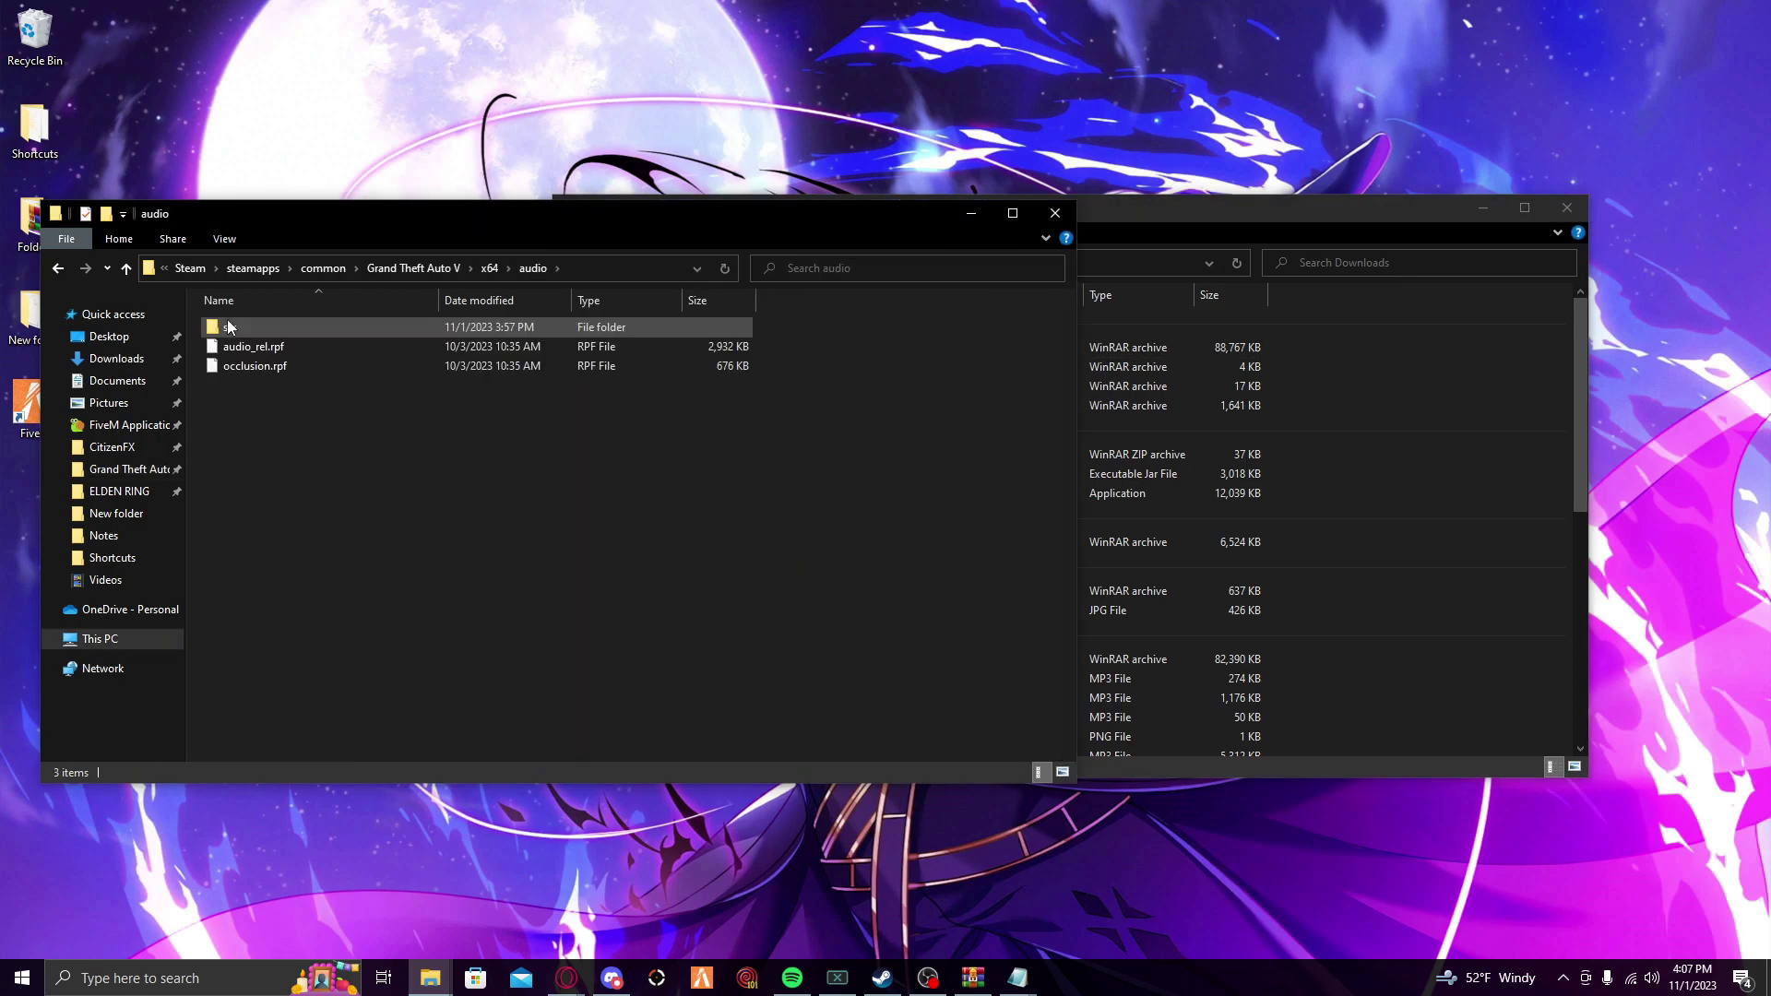
{"action": "double_click", "coordinate": [235, 328]}
Extract both QuietPackN8.rar sound files into sfx, replacing the originals, then close the windows.
{"action": "left_click", "coordinate": [1163, 237]}
{"action": "double_click", "coordinate": [803, 352]}
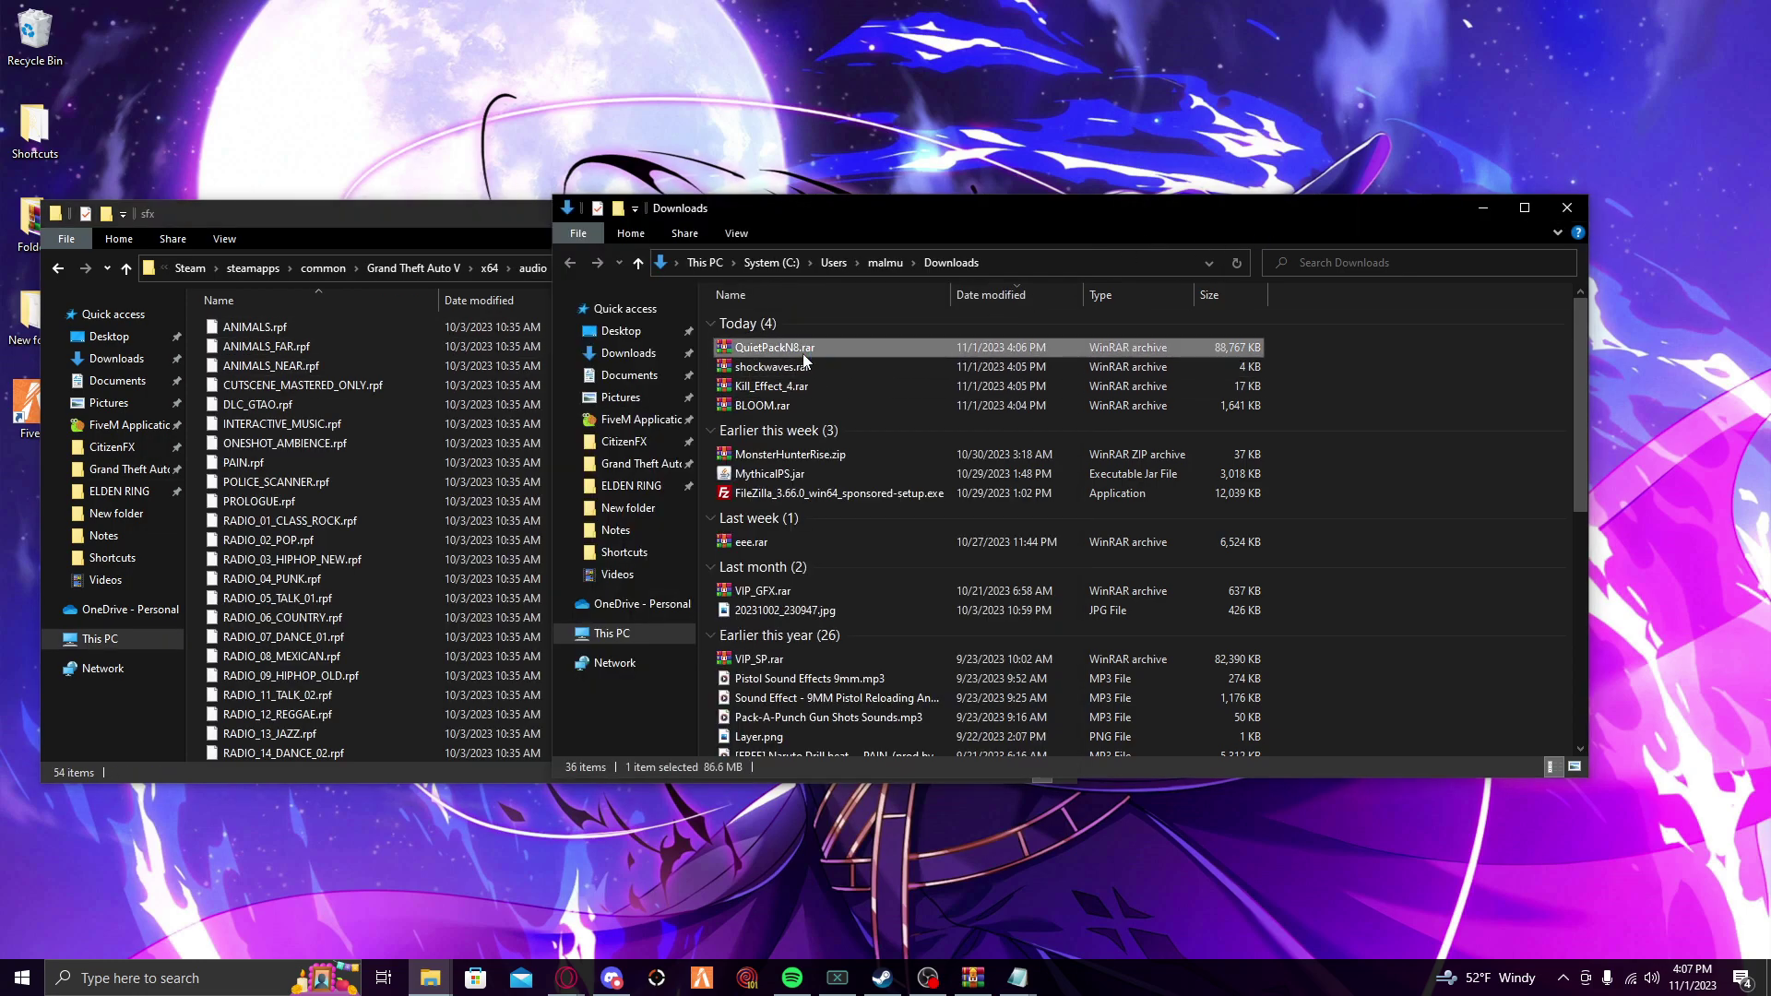
{"action": "left_click", "coordinate": [883, 321]}
{"action": "double_click", "coordinate": [884, 321]}
{"action": "key", "text": "ctrl+a"}
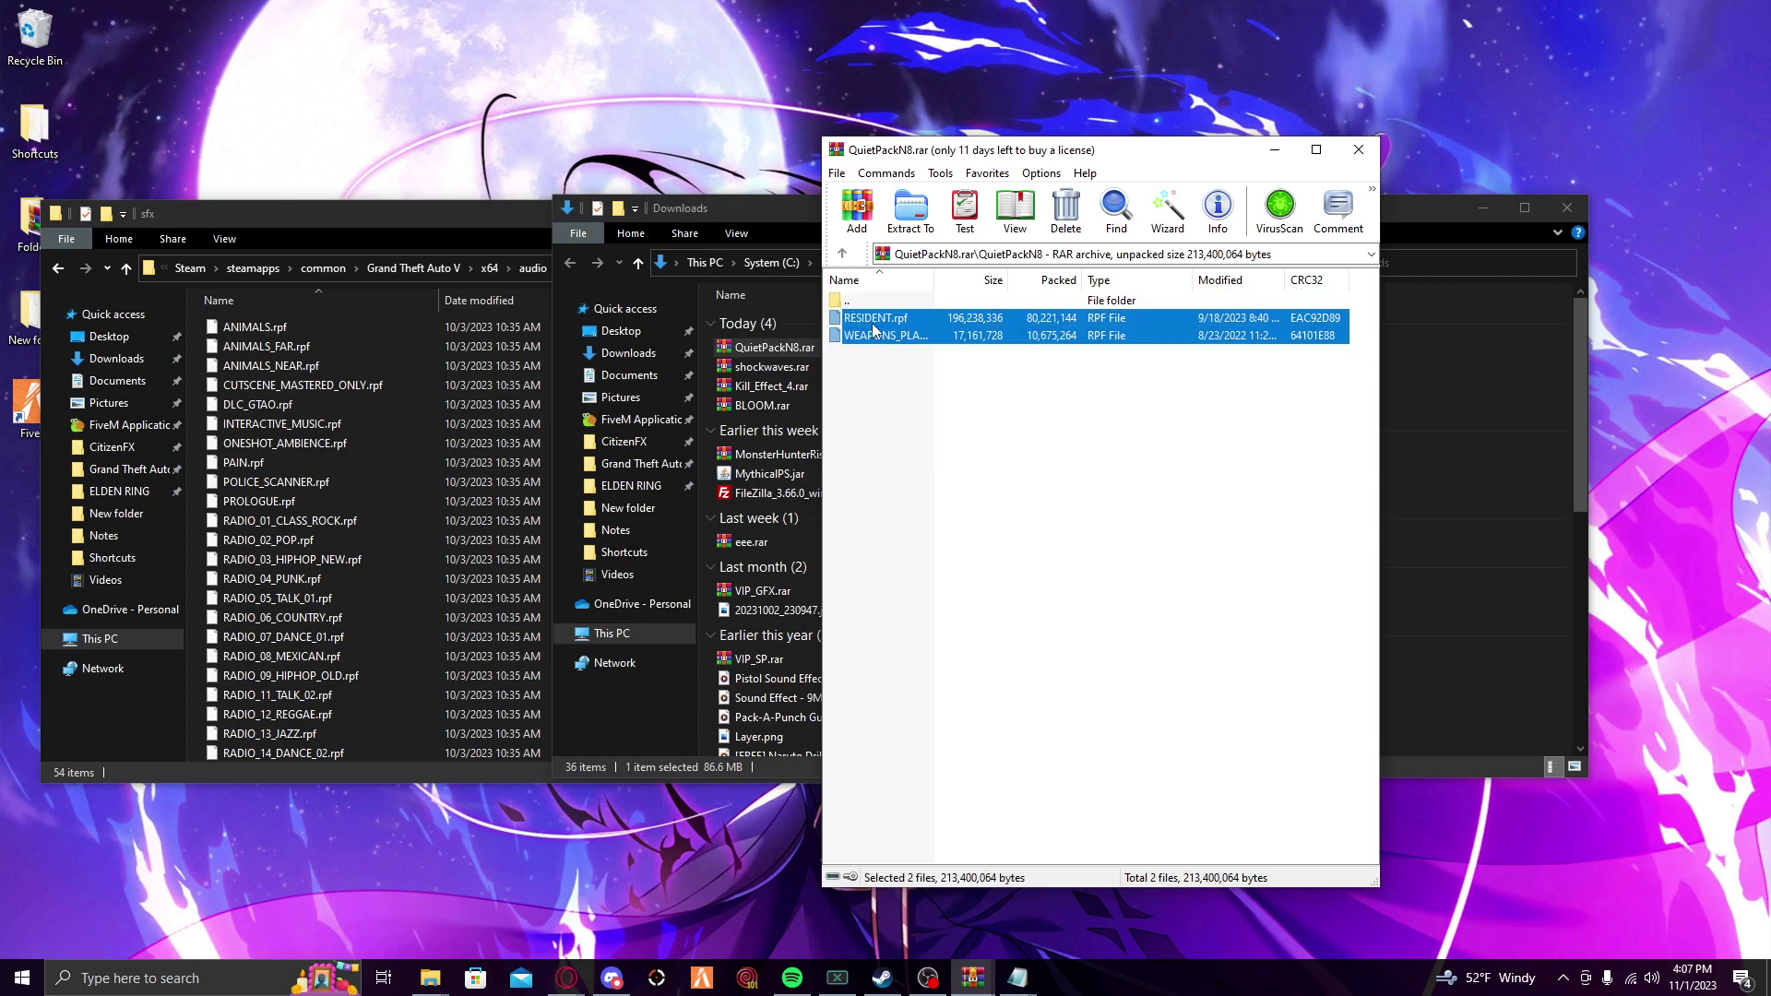
{"action": "left_click_drag", "start_coordinate": [394, 503], "coordinate": [397, 506]}
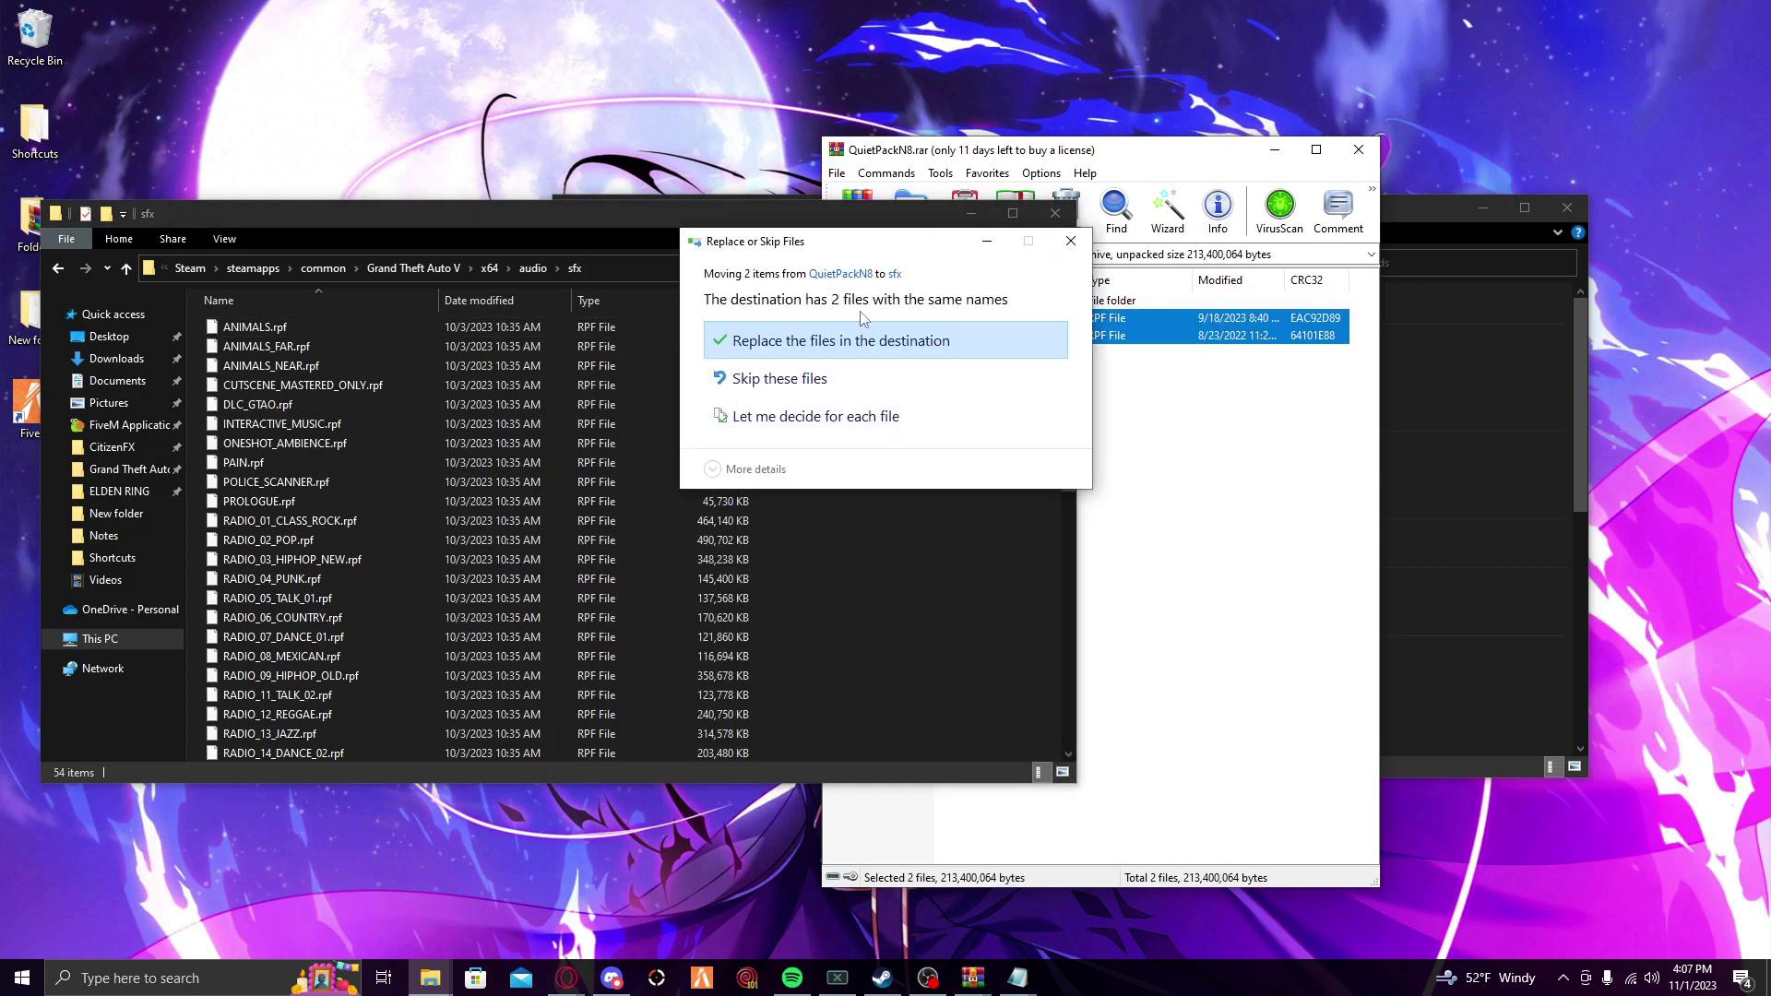
{"action": "left_click", "coordinate": [858, 341]}
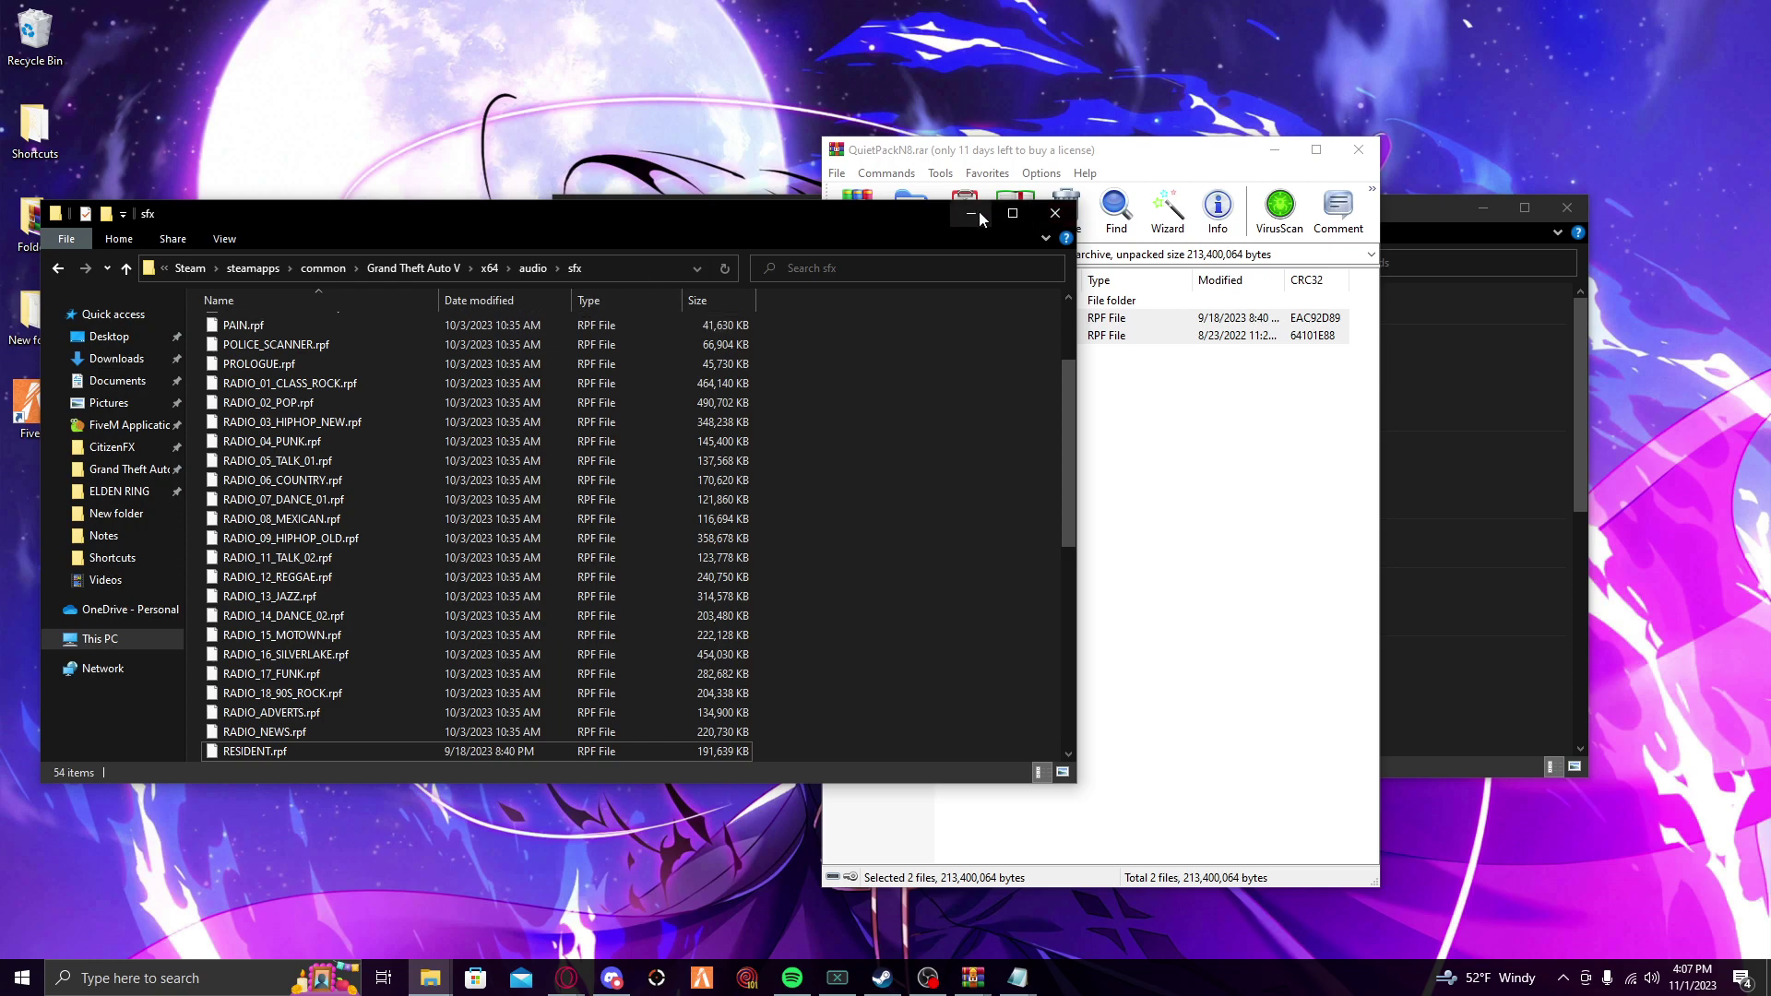
{"action": "left_click", "coordinate": [1374, 150]}
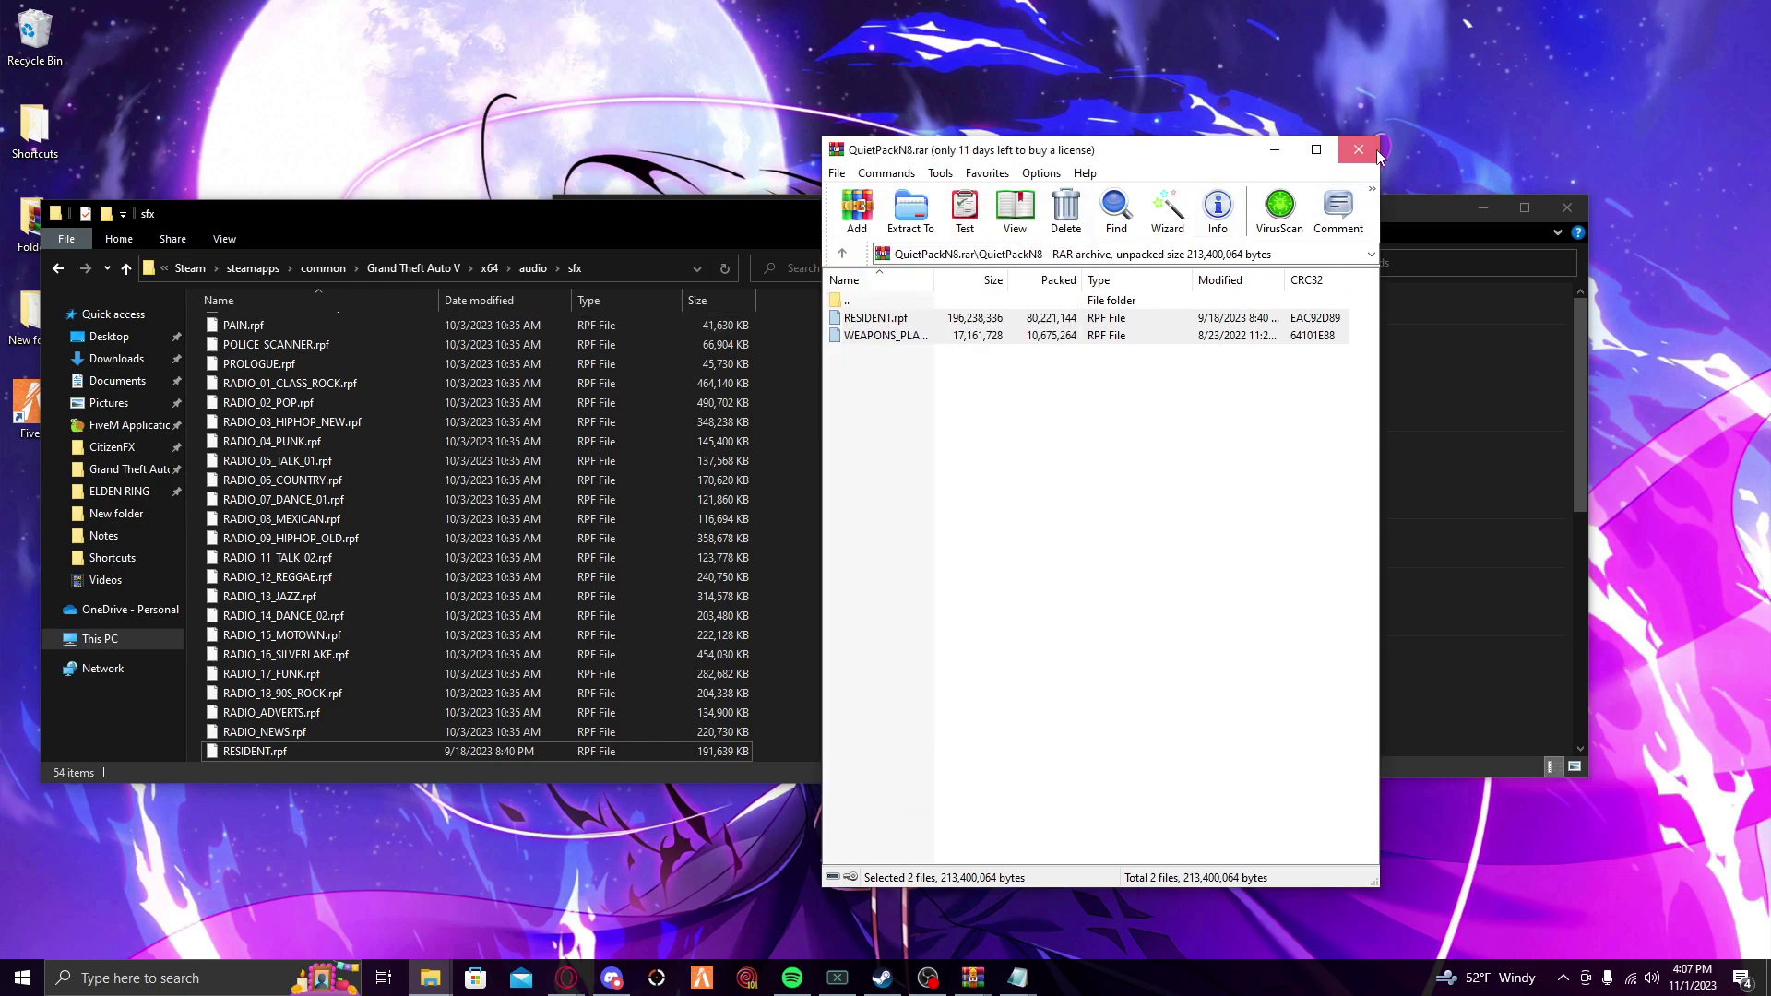
{"action": "left_click", "coordinate": [1055, 213]}
{"action": "left_click", "coordinate": [1495, 206]}
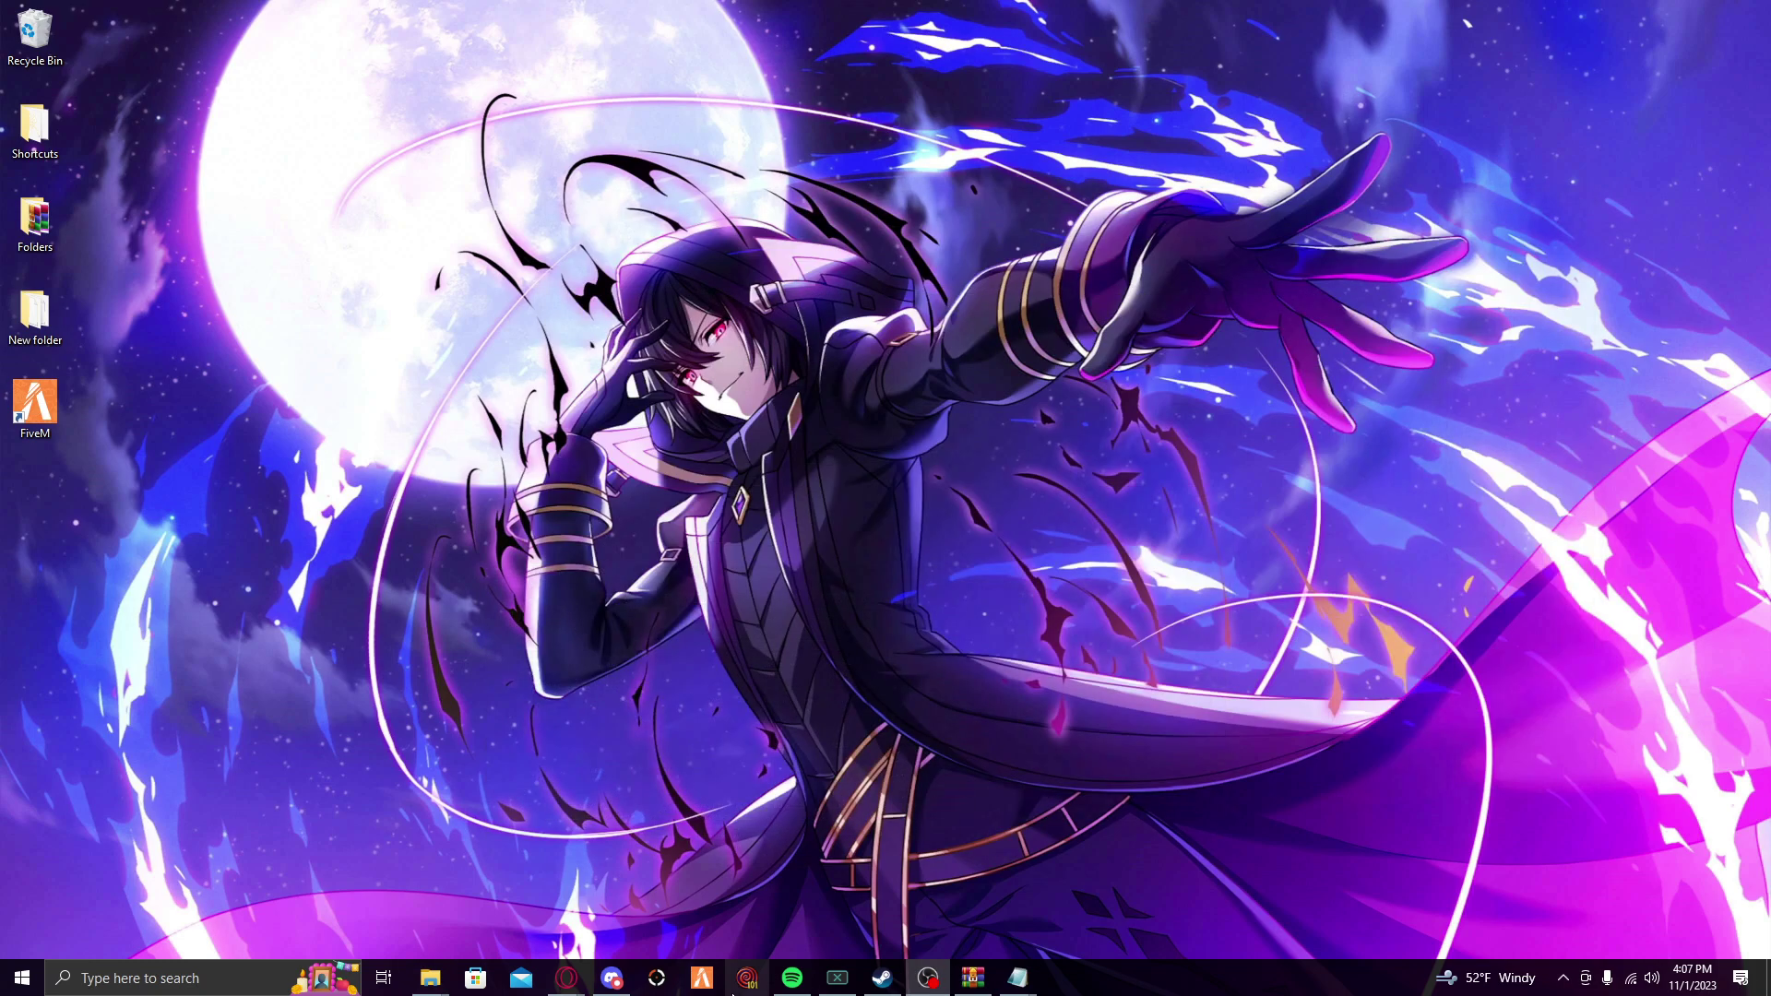
{"action": "left_click", "coordinate": [602, 983]}
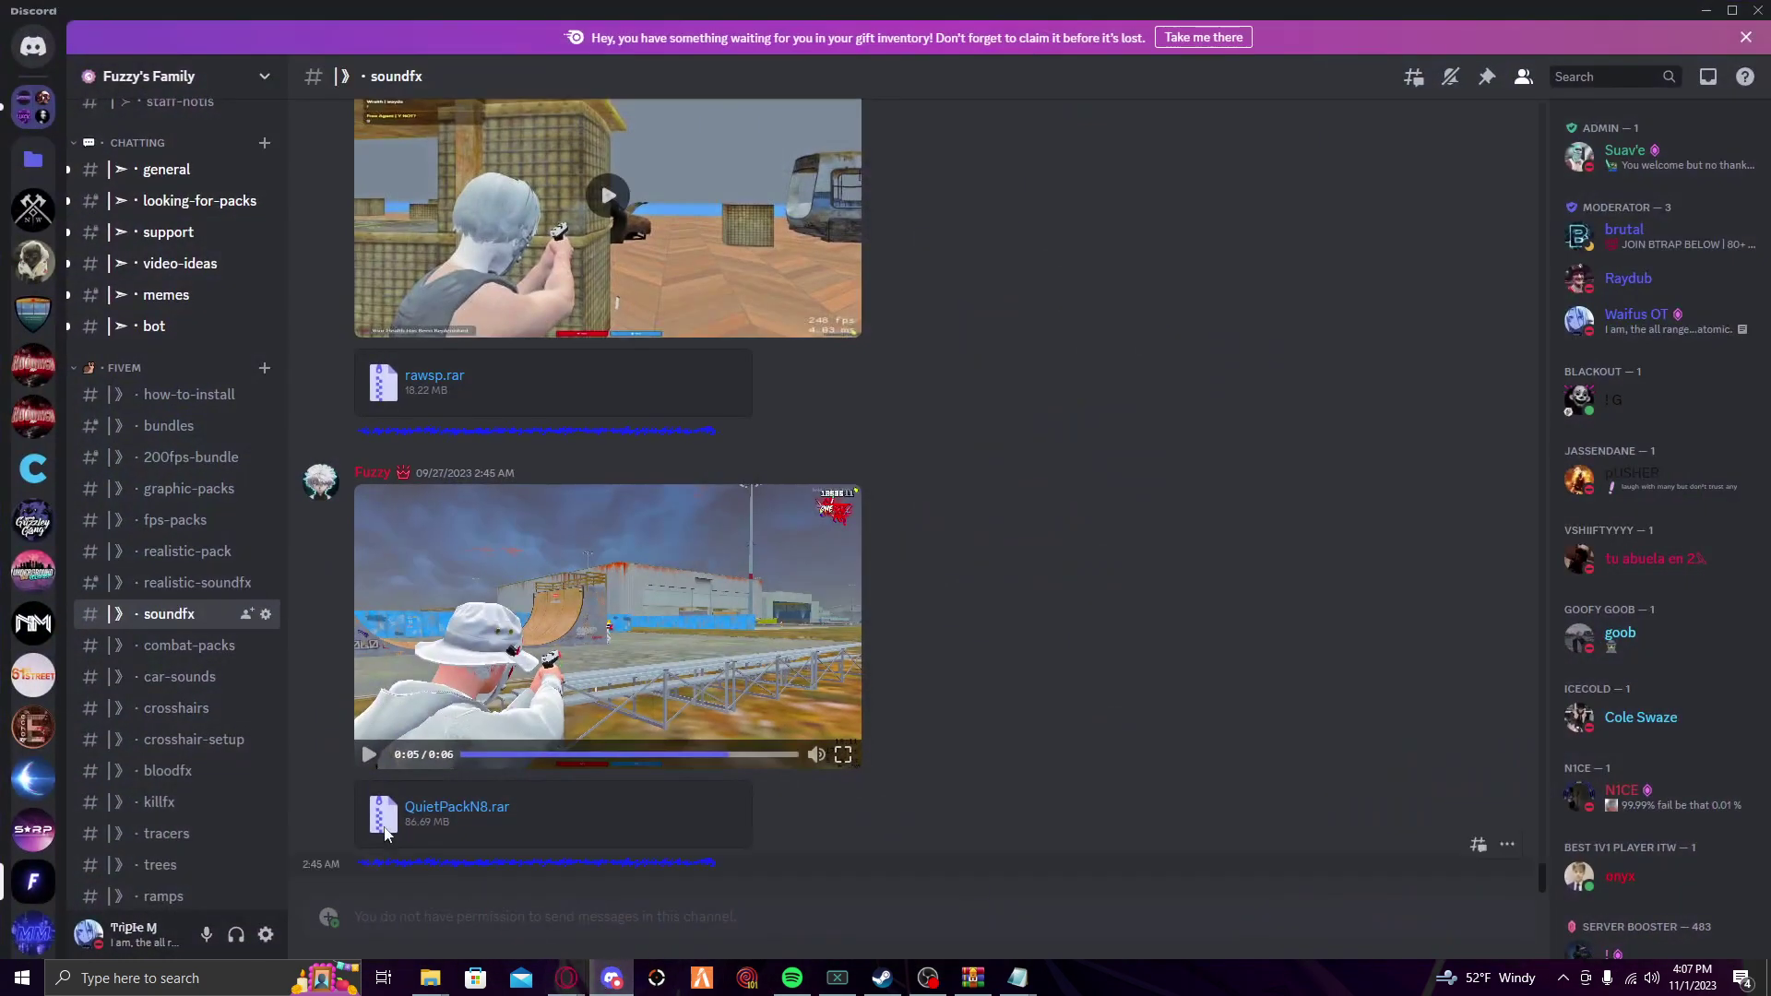
{"action": "scroll", "coordinate": [171, 657], "scroll_direction": "down", "scroll_amount": 5}
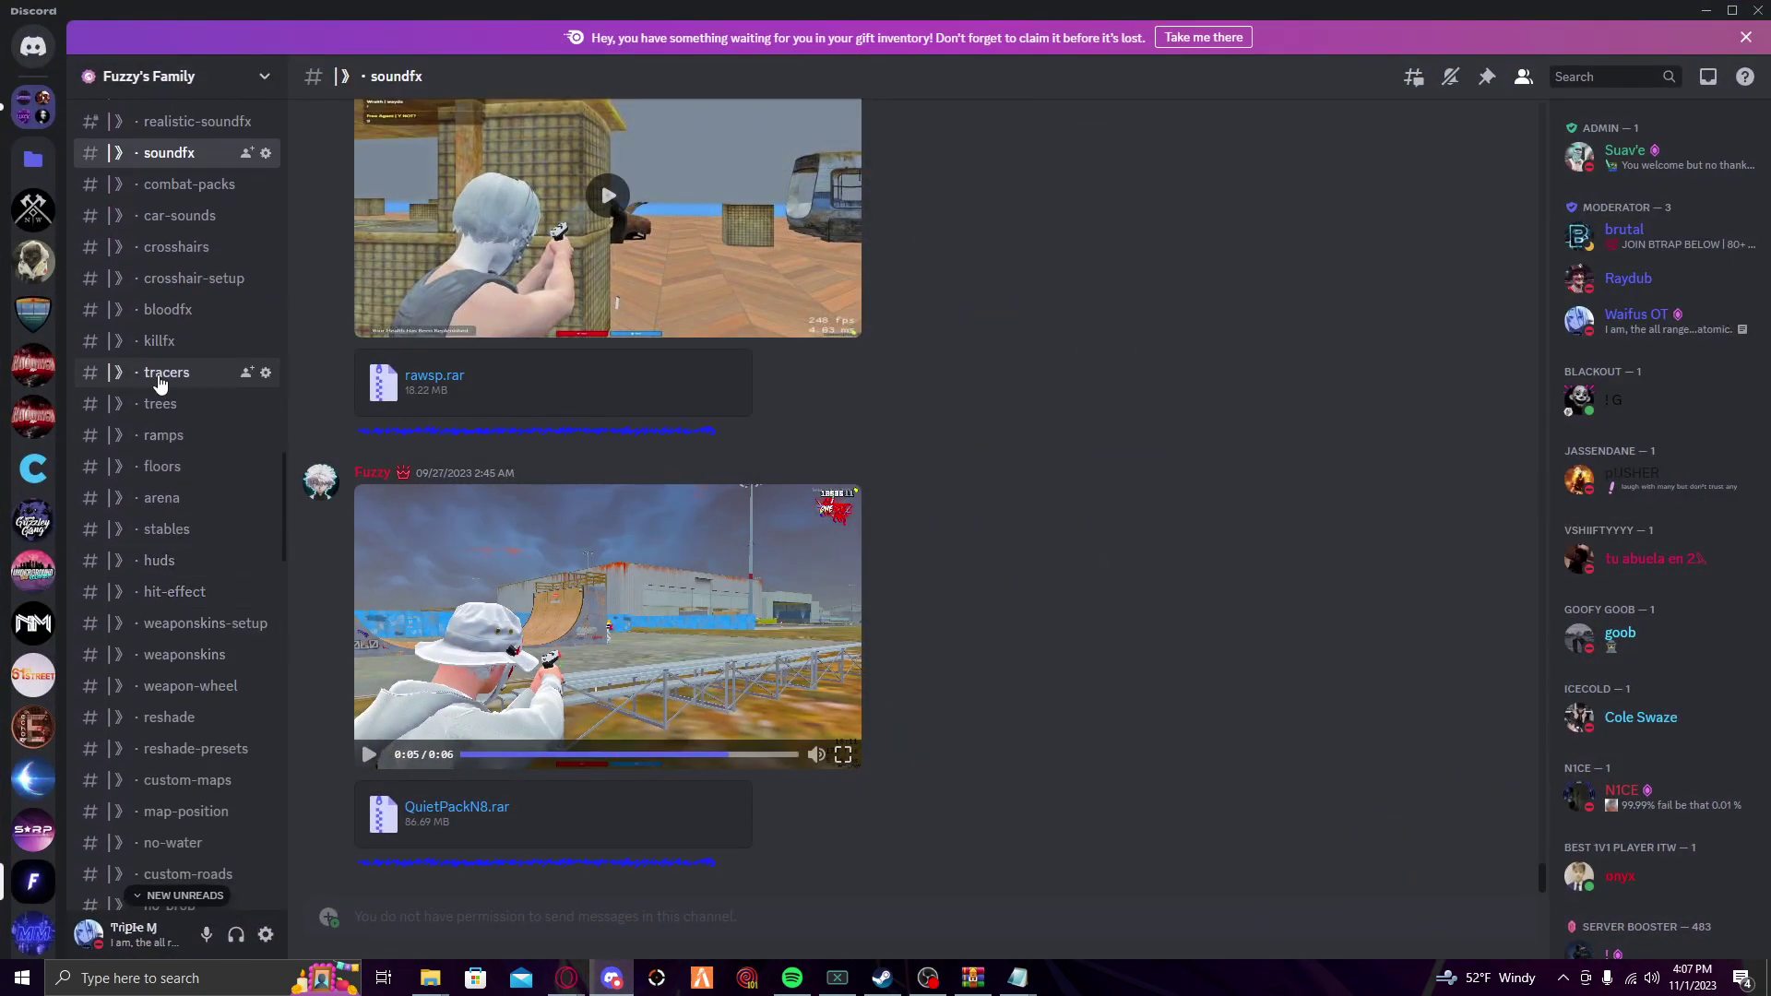
{"action": "left_click", "coordinate": [167, 413]}
{"action": "left_click", "coordinate": [171, 439]}
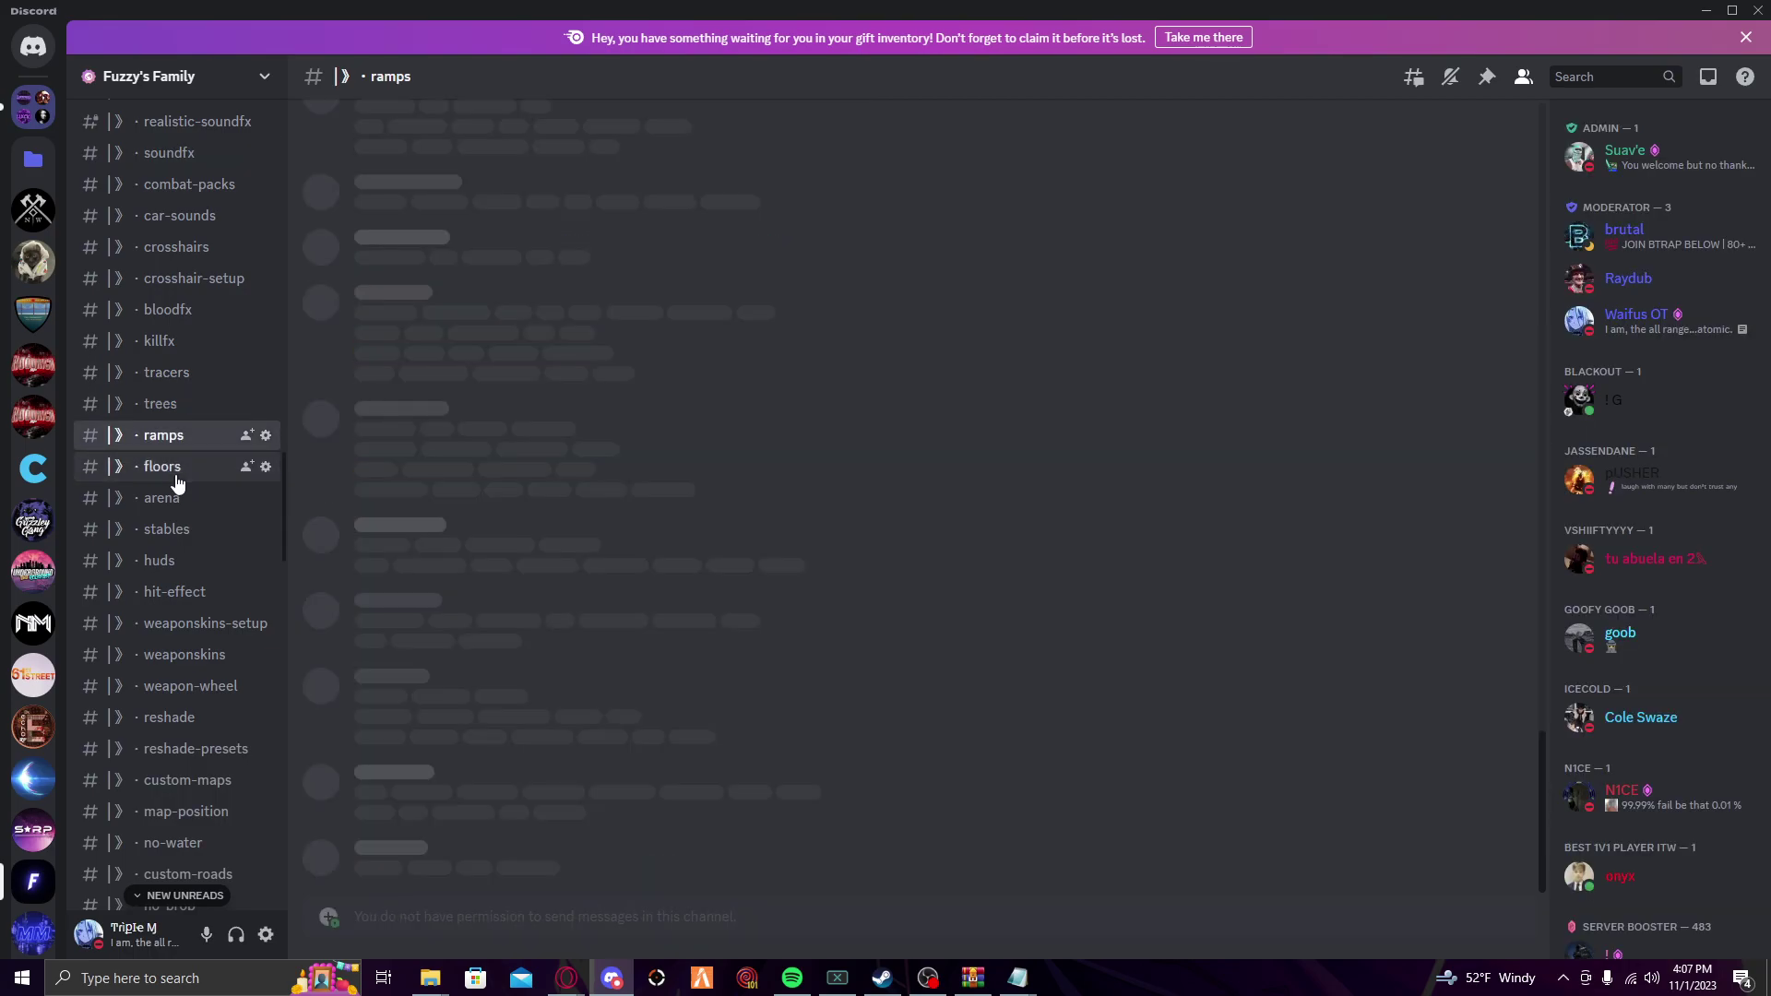
{"action": "left_click", "coordinate": [161, 499]}
{"action": "left_click", "coordinate": [164, 530]}
{"action": "left_click", "coordinate": [161, 560]}
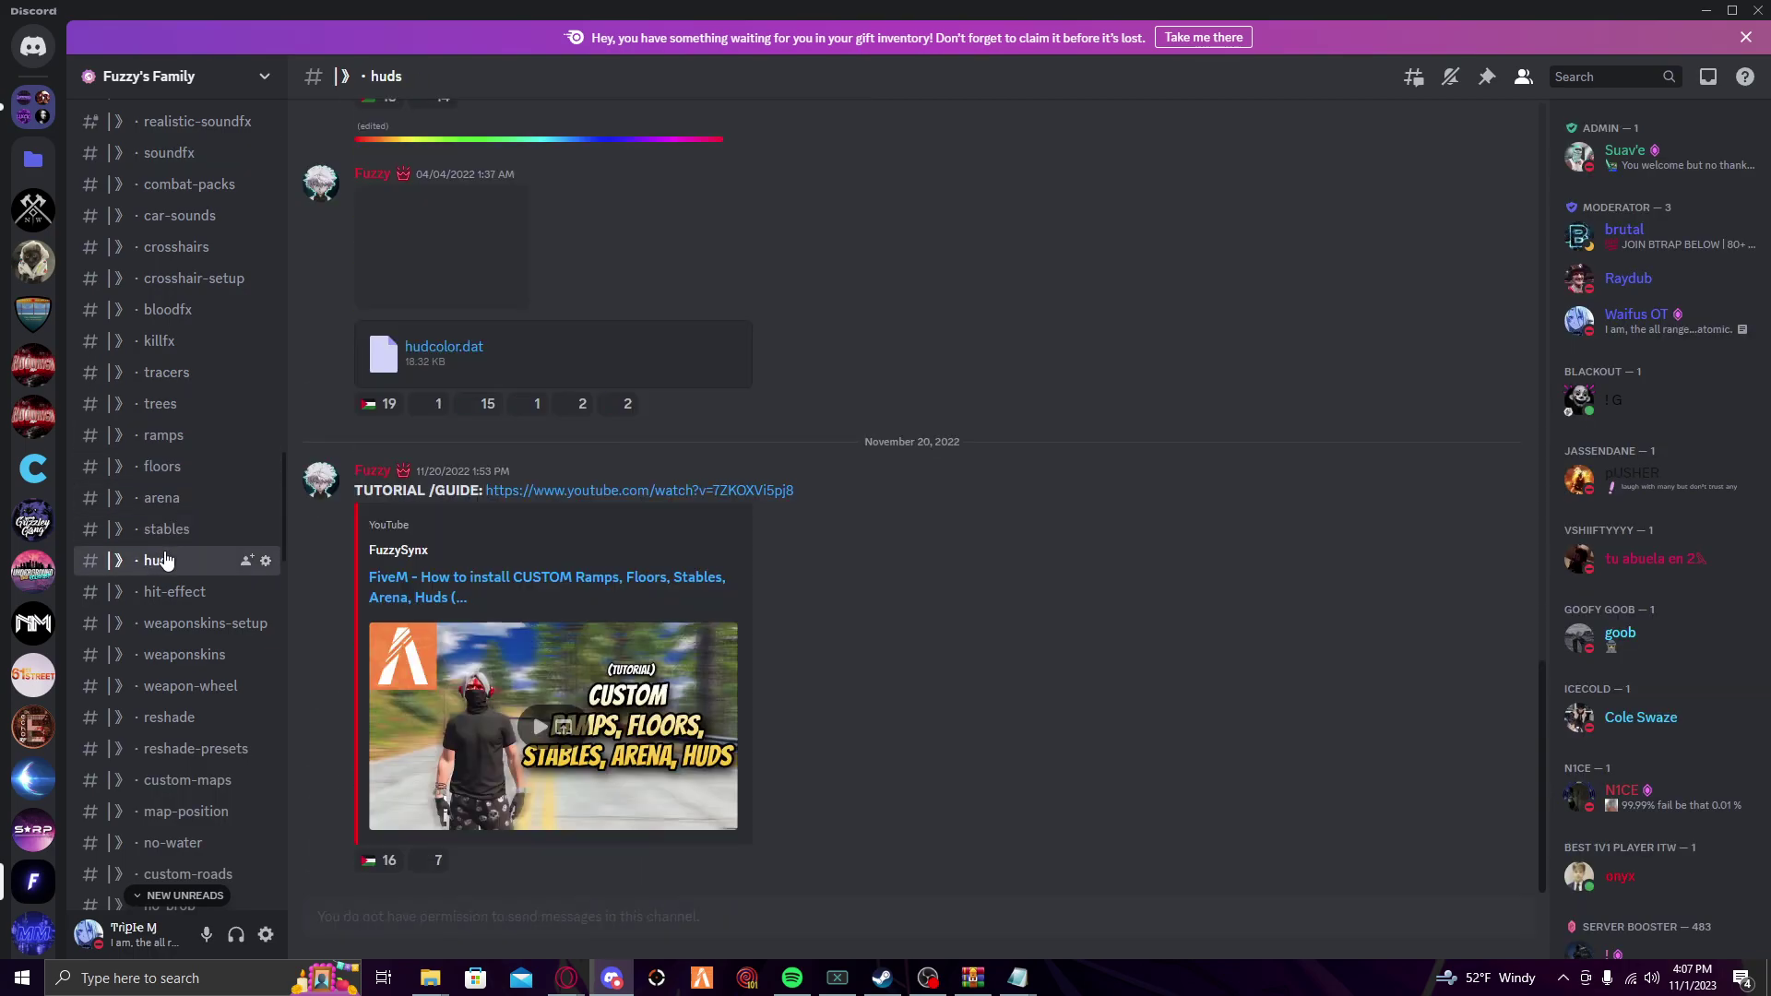
{"action": "scroll", "coordinate": [501, 525], "scroll_direction": "up", "scroll_amount": 6}
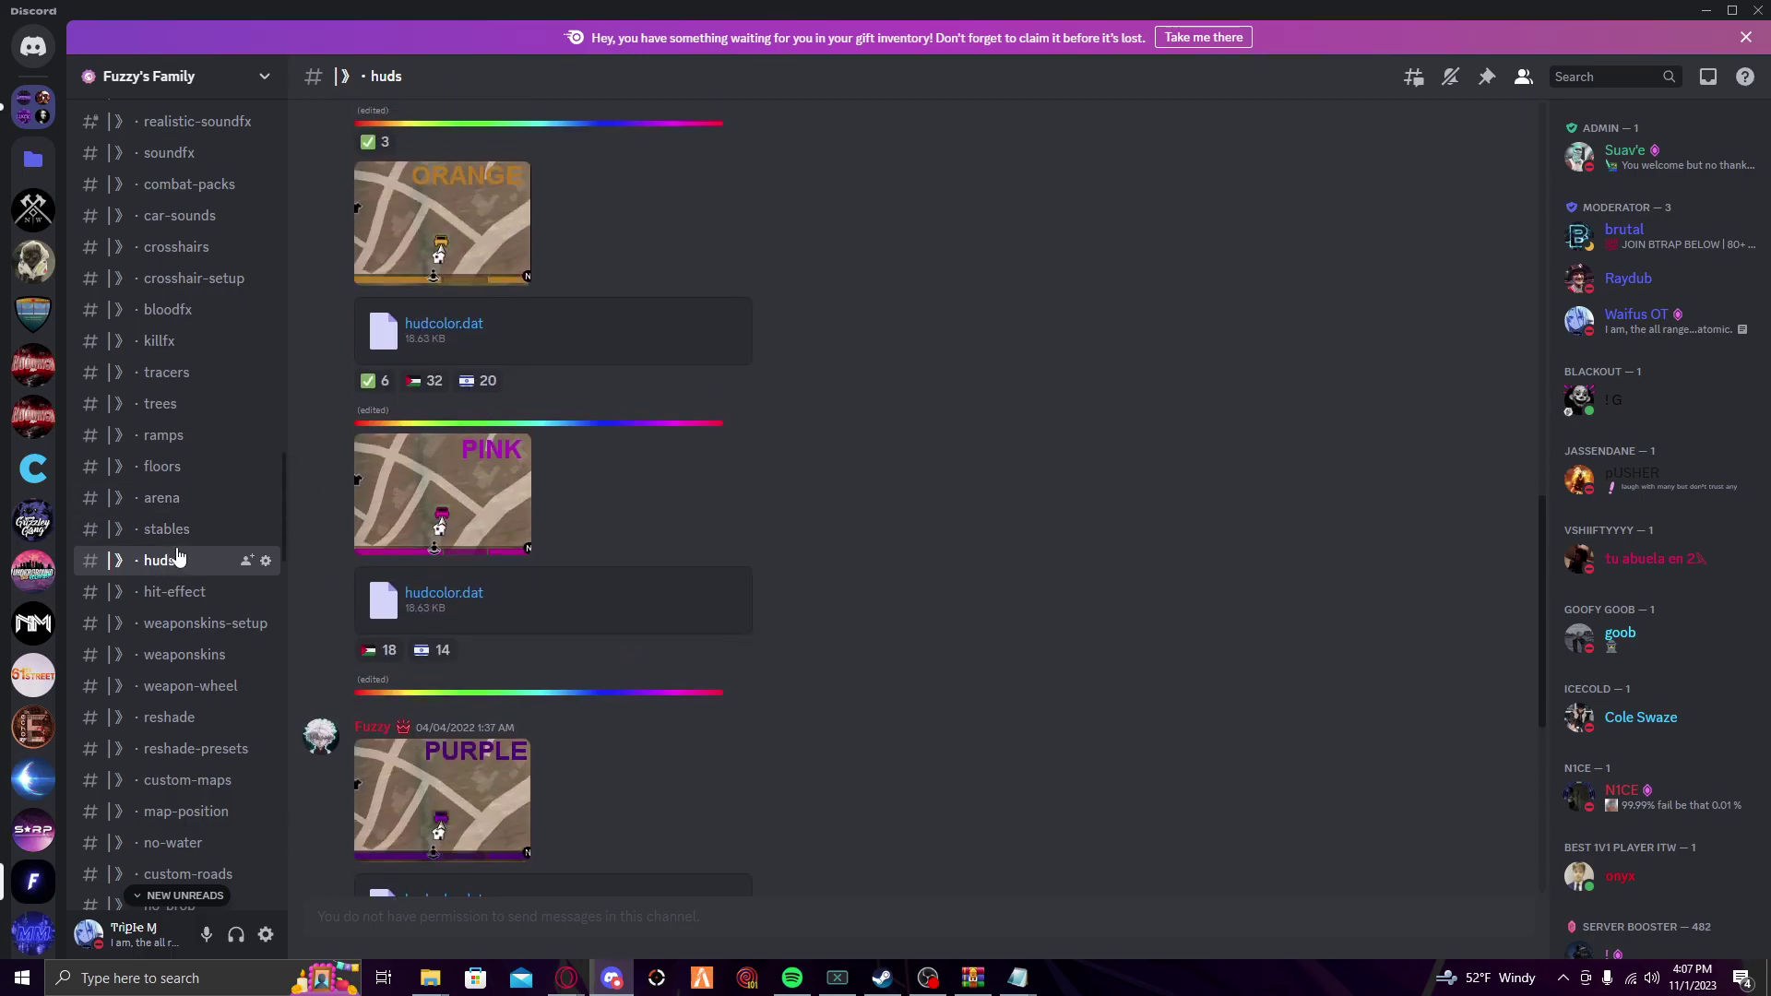
{"action": "left_click", "coordinate": [168, 530]}
{"action": "scroll", "coordinate": [641, 498], "scroll_direction": "up", "scroll_amount": 15}
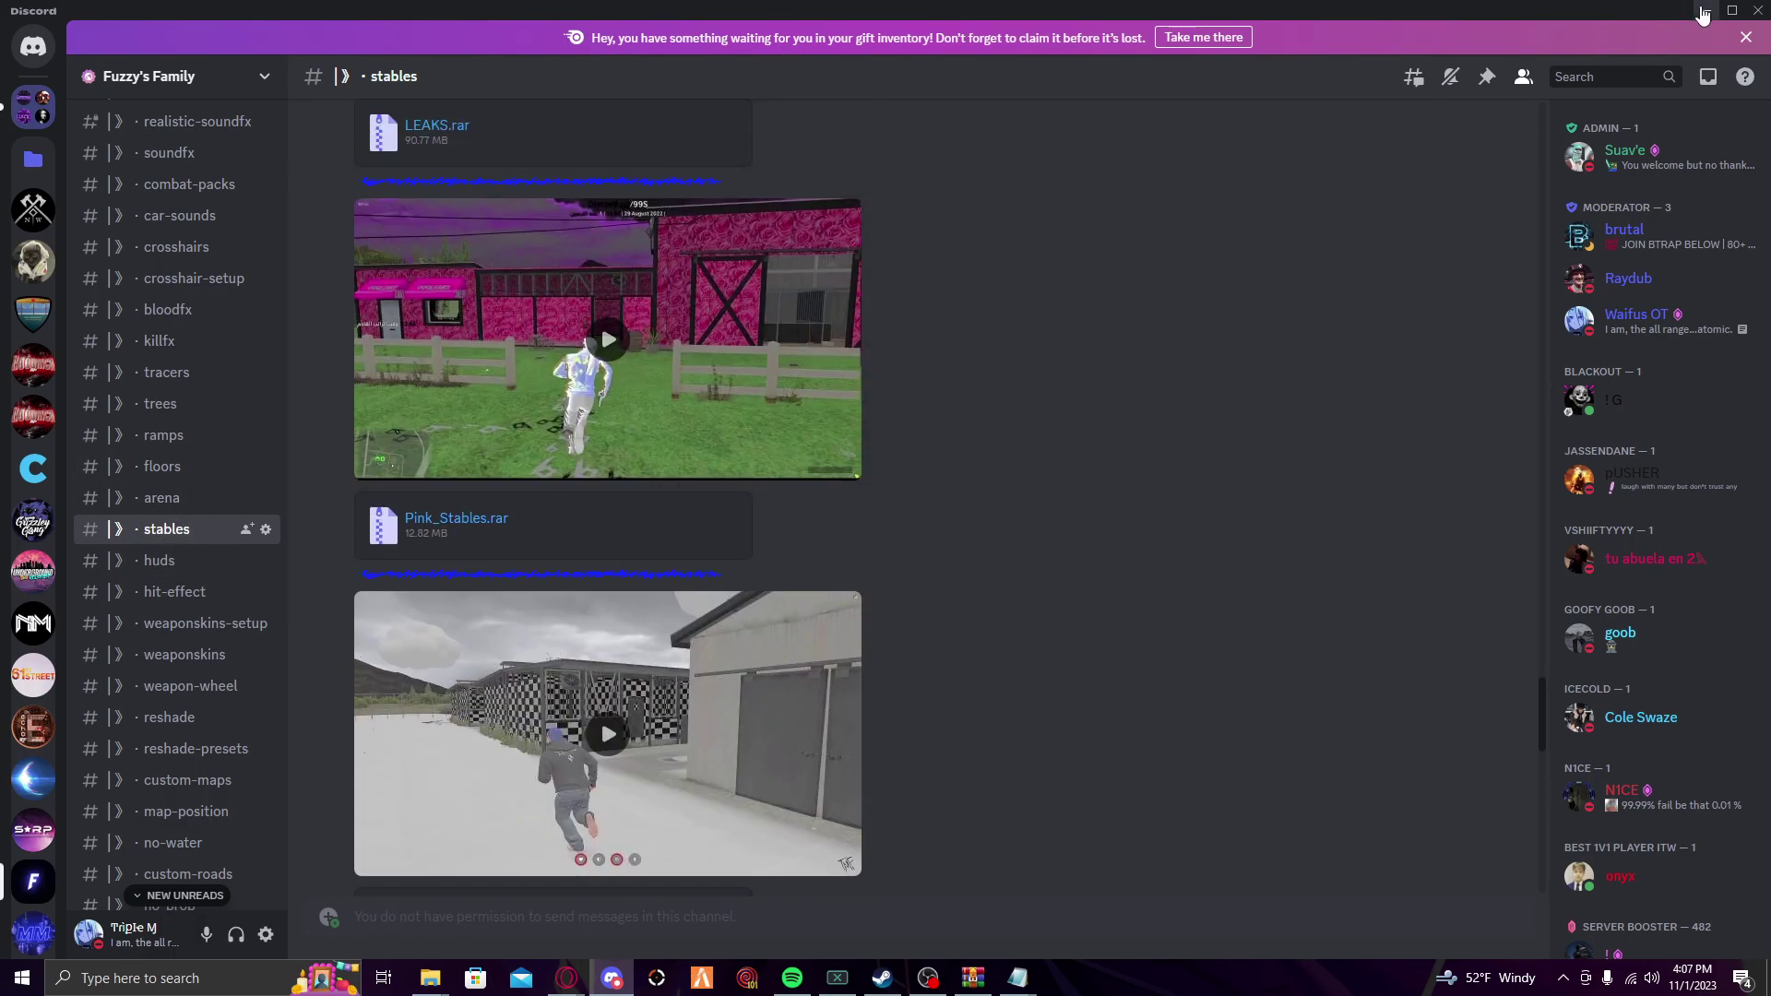
{"action": "left_click", "coordinate": [1702, 11]}
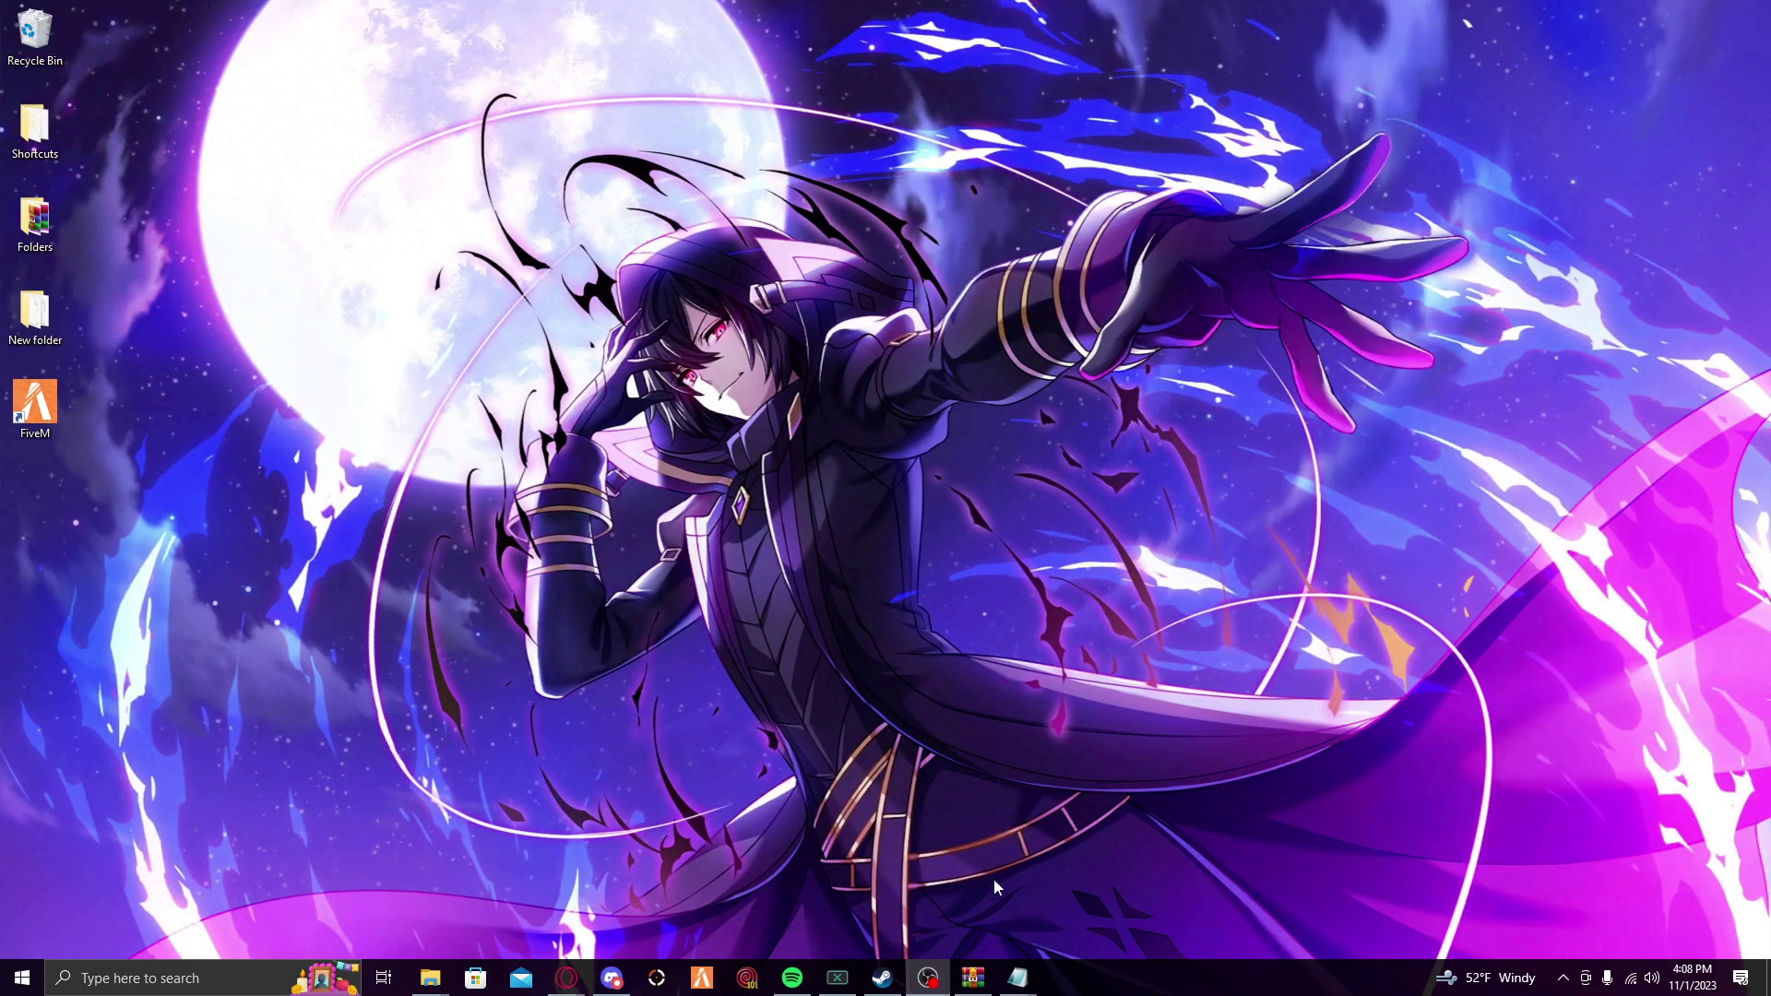
Join the FiveM.net b2699 Test Server from the server browser.
{"action": "mouse_move", "coordinate": [1018, 976]}
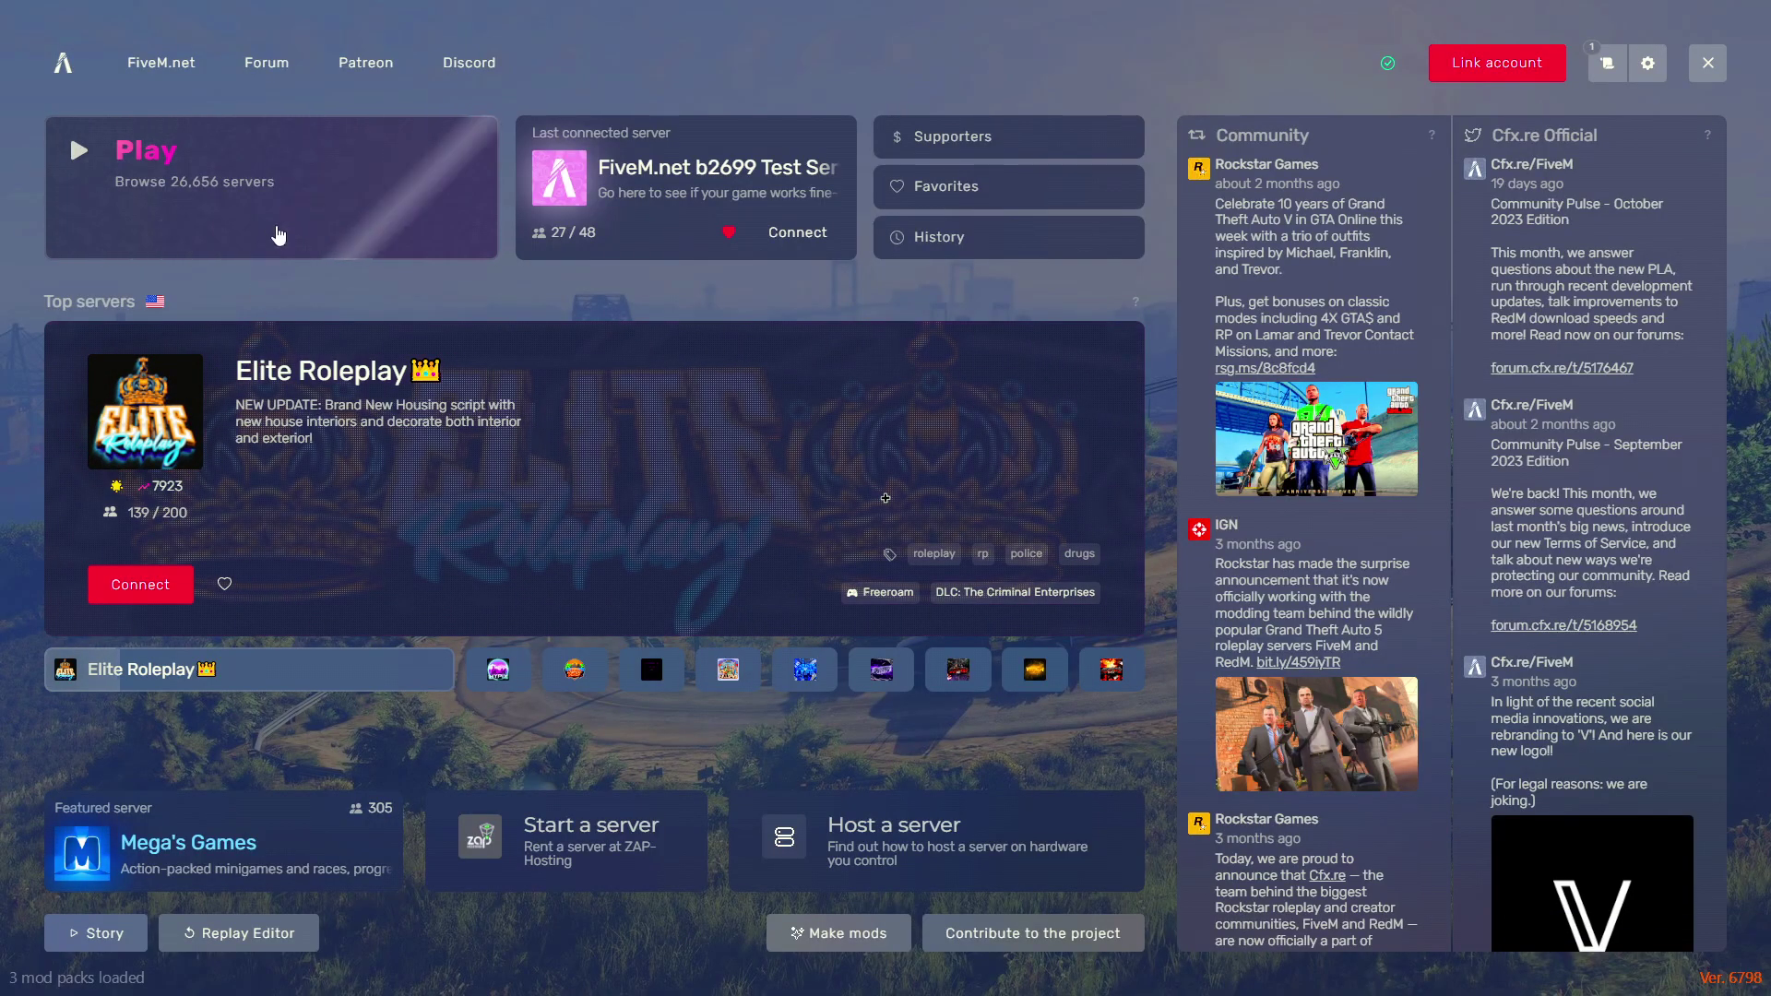
{"action": "left_click", "coordinate": [329, 130]}
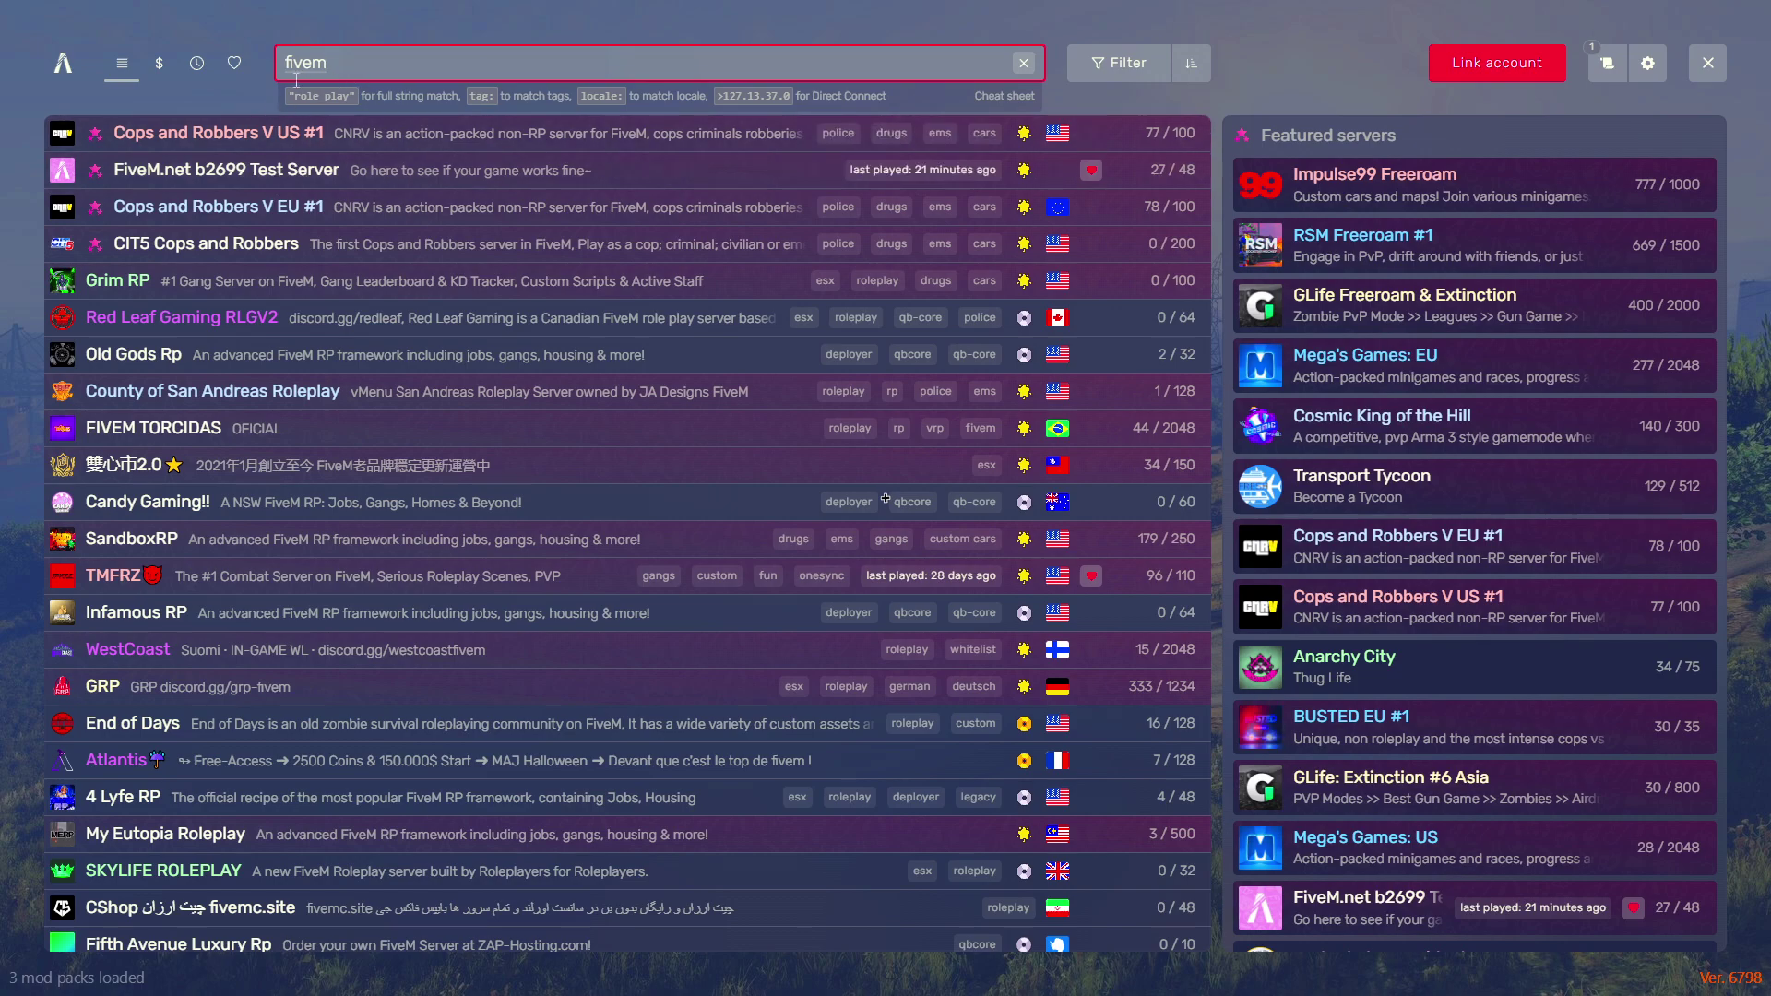
{"action": "left_click", "coordinate": [249, 175]}
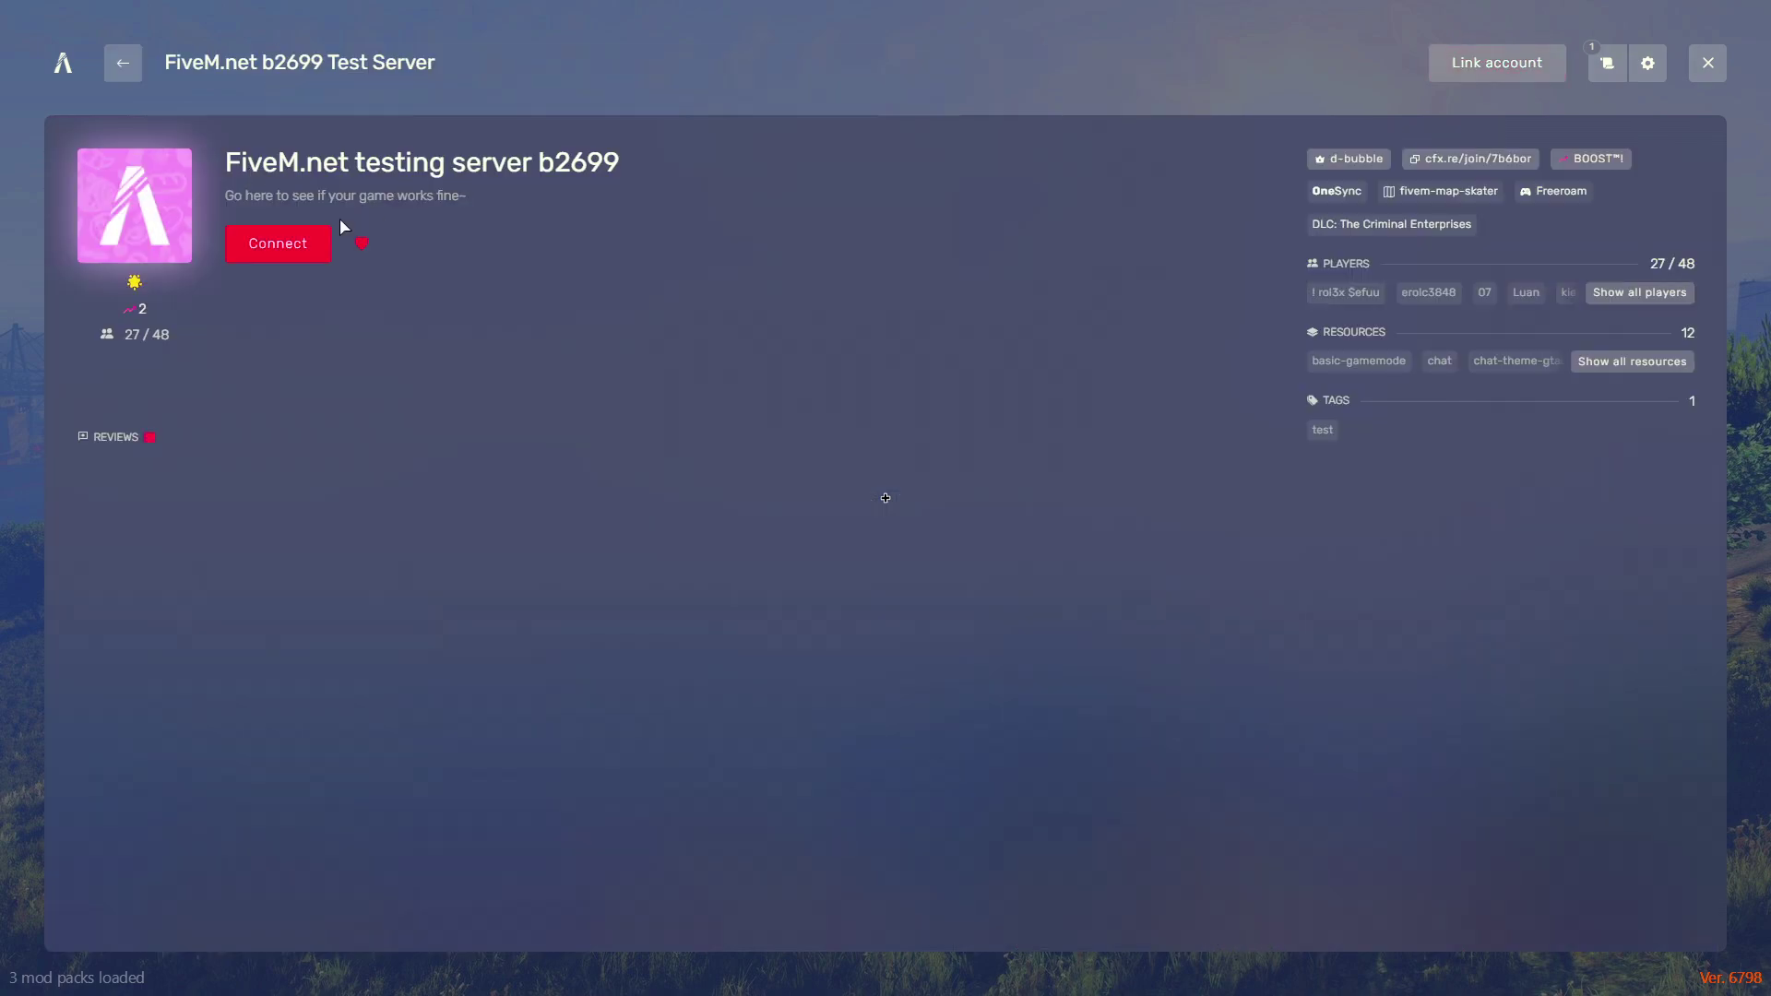
{"action": "left_click", "coordinate": [247, 244]}
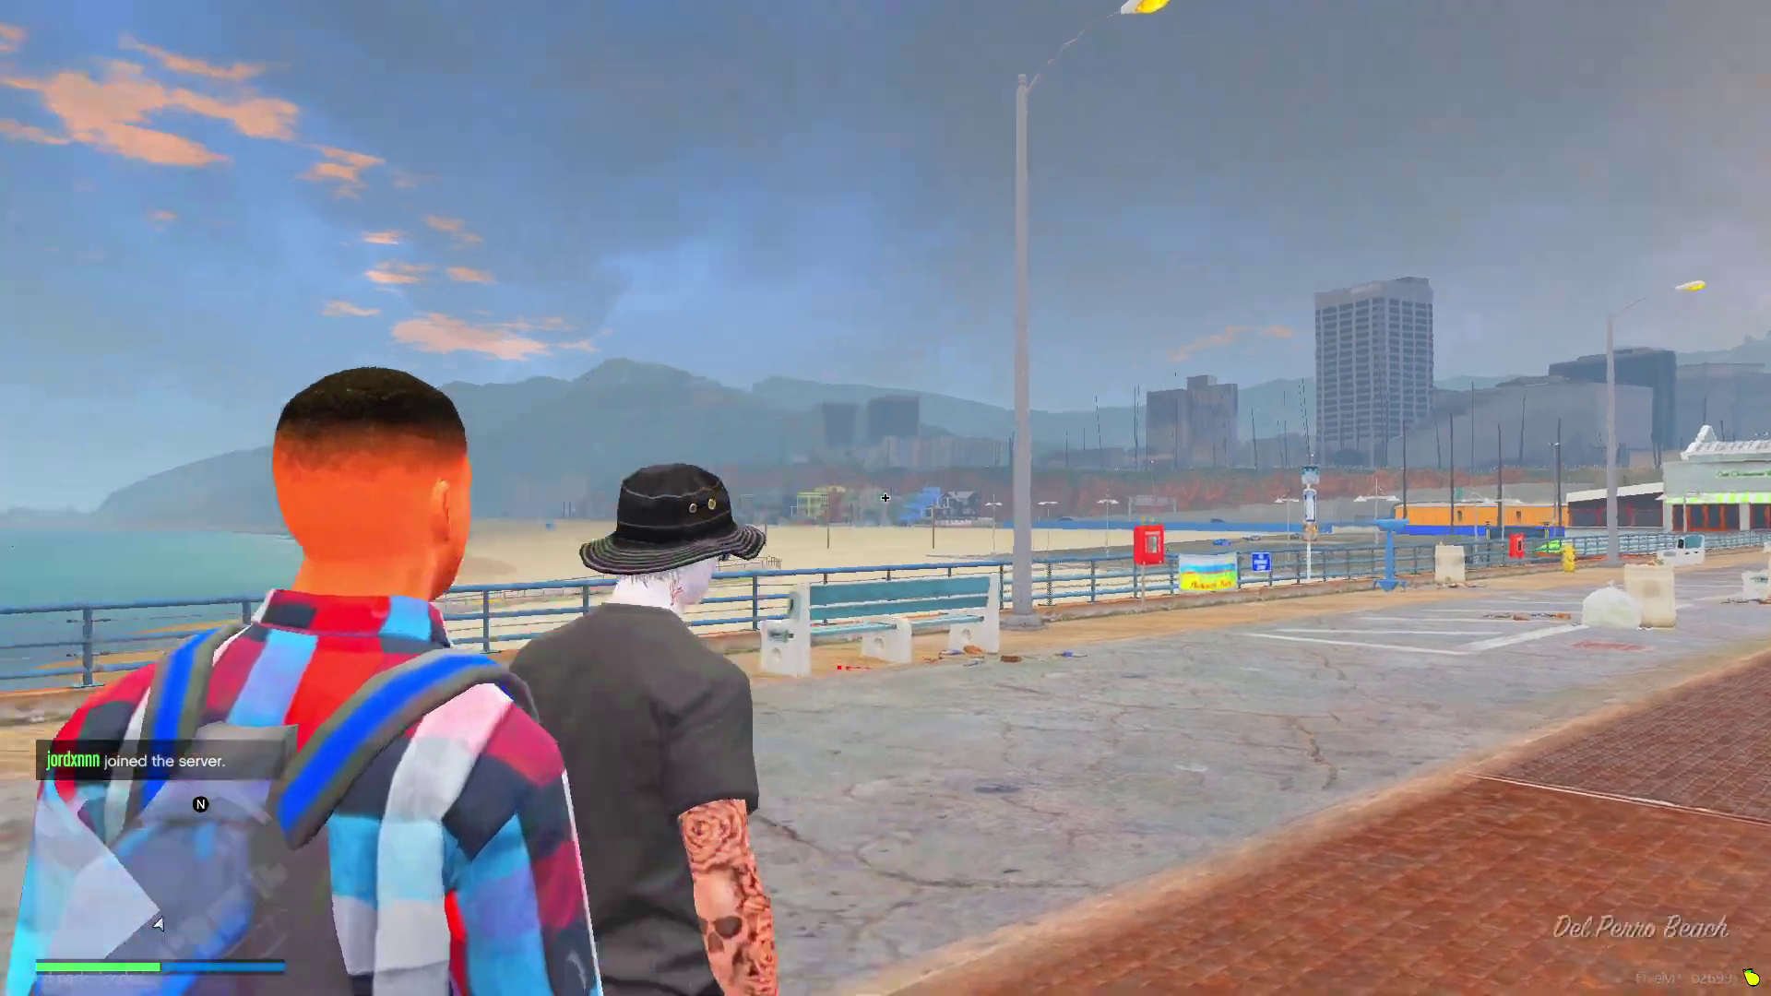
Run the character along the pier boardwalk, looking toward the shops and the ocean.
{"action": "key", "text": "w"}
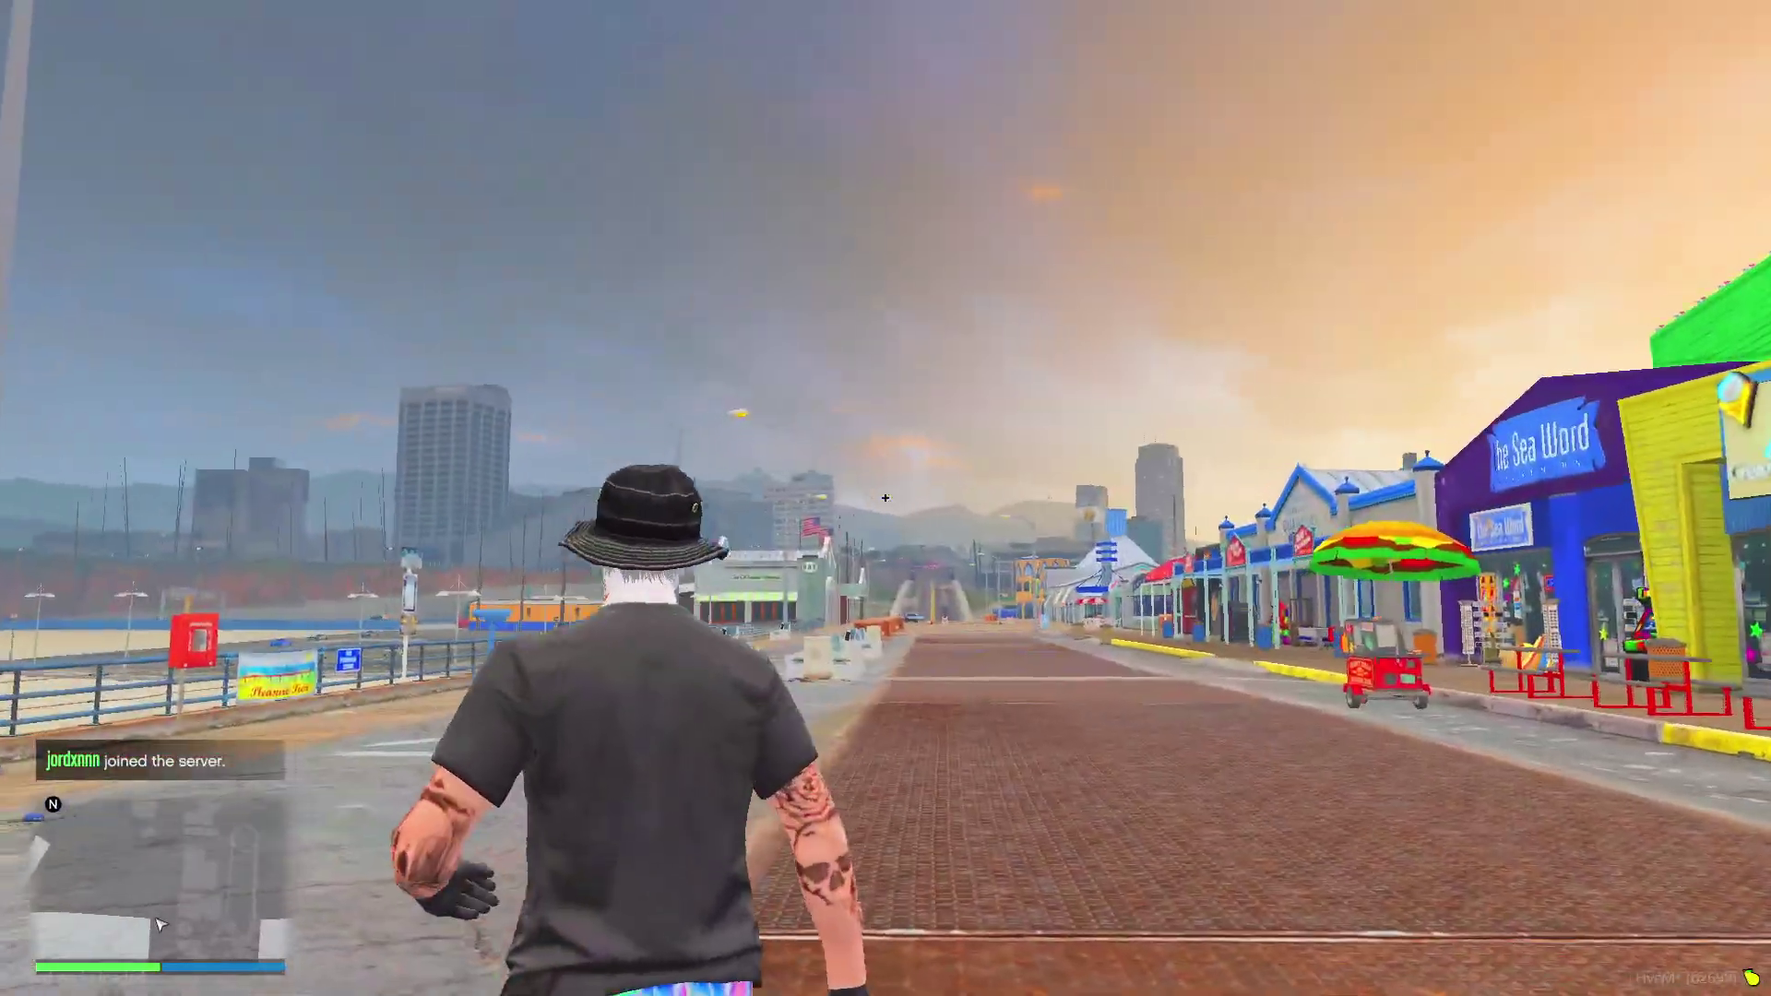
{"action": "key", "text": "d"}
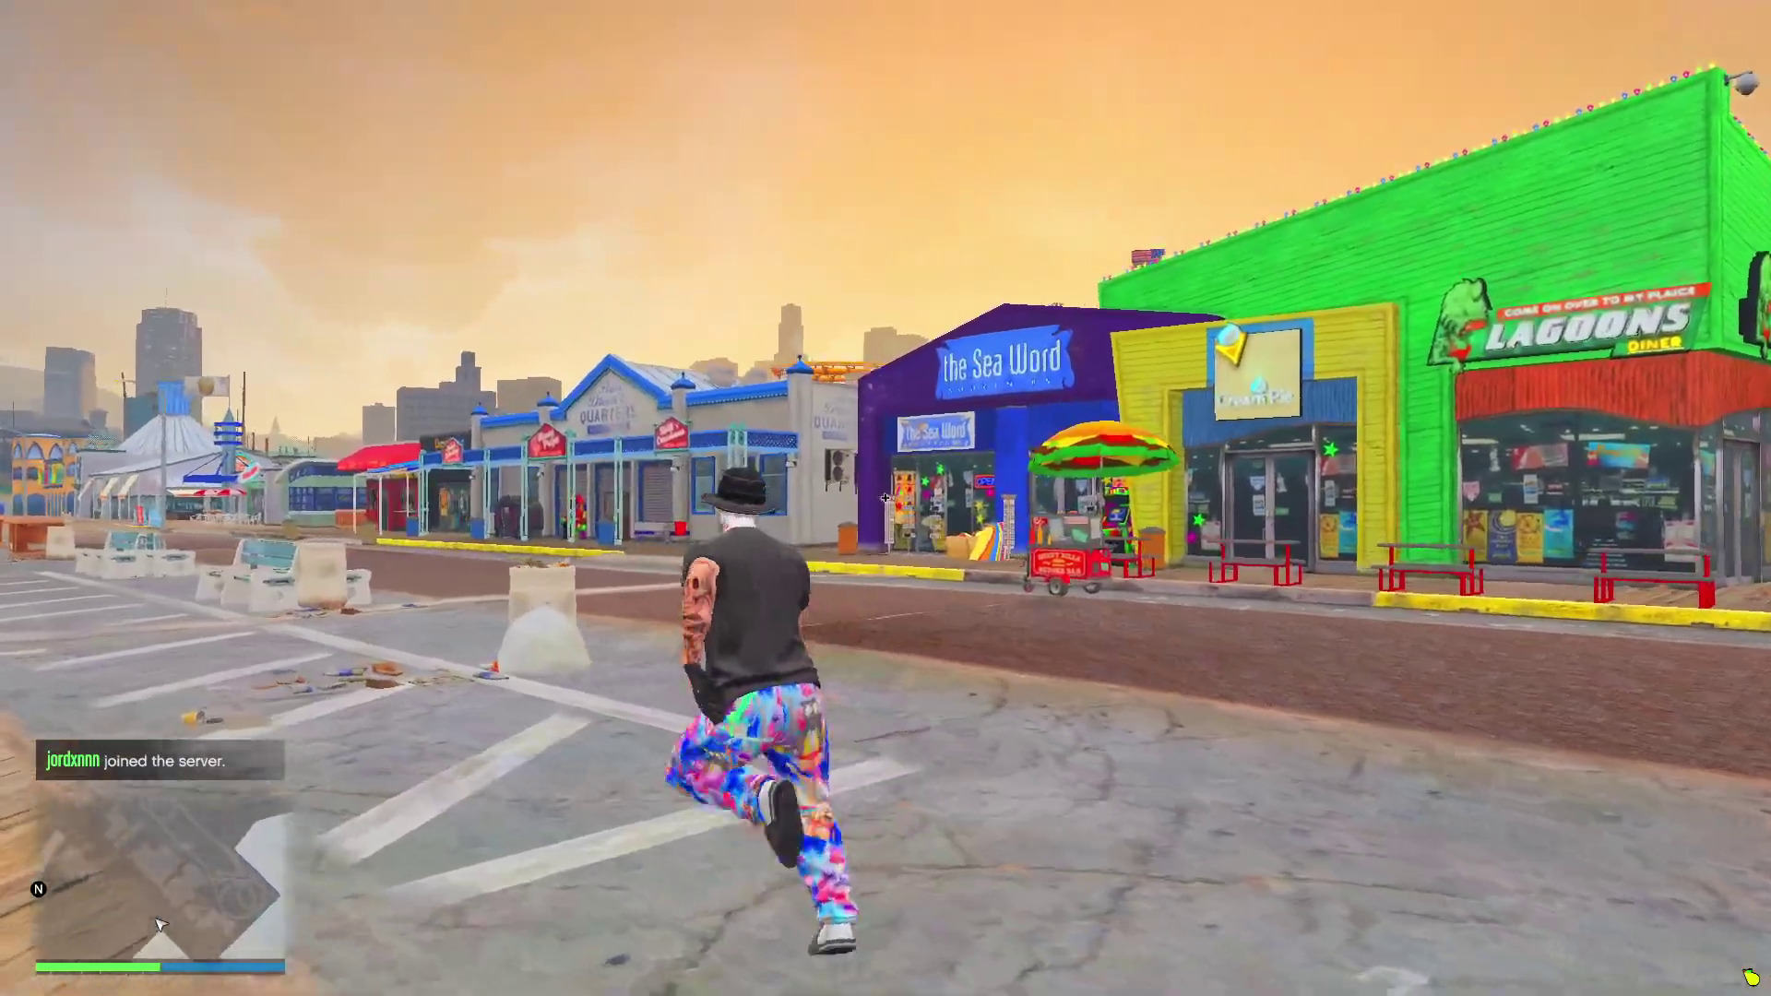
{"action": "key", "text": "a"}
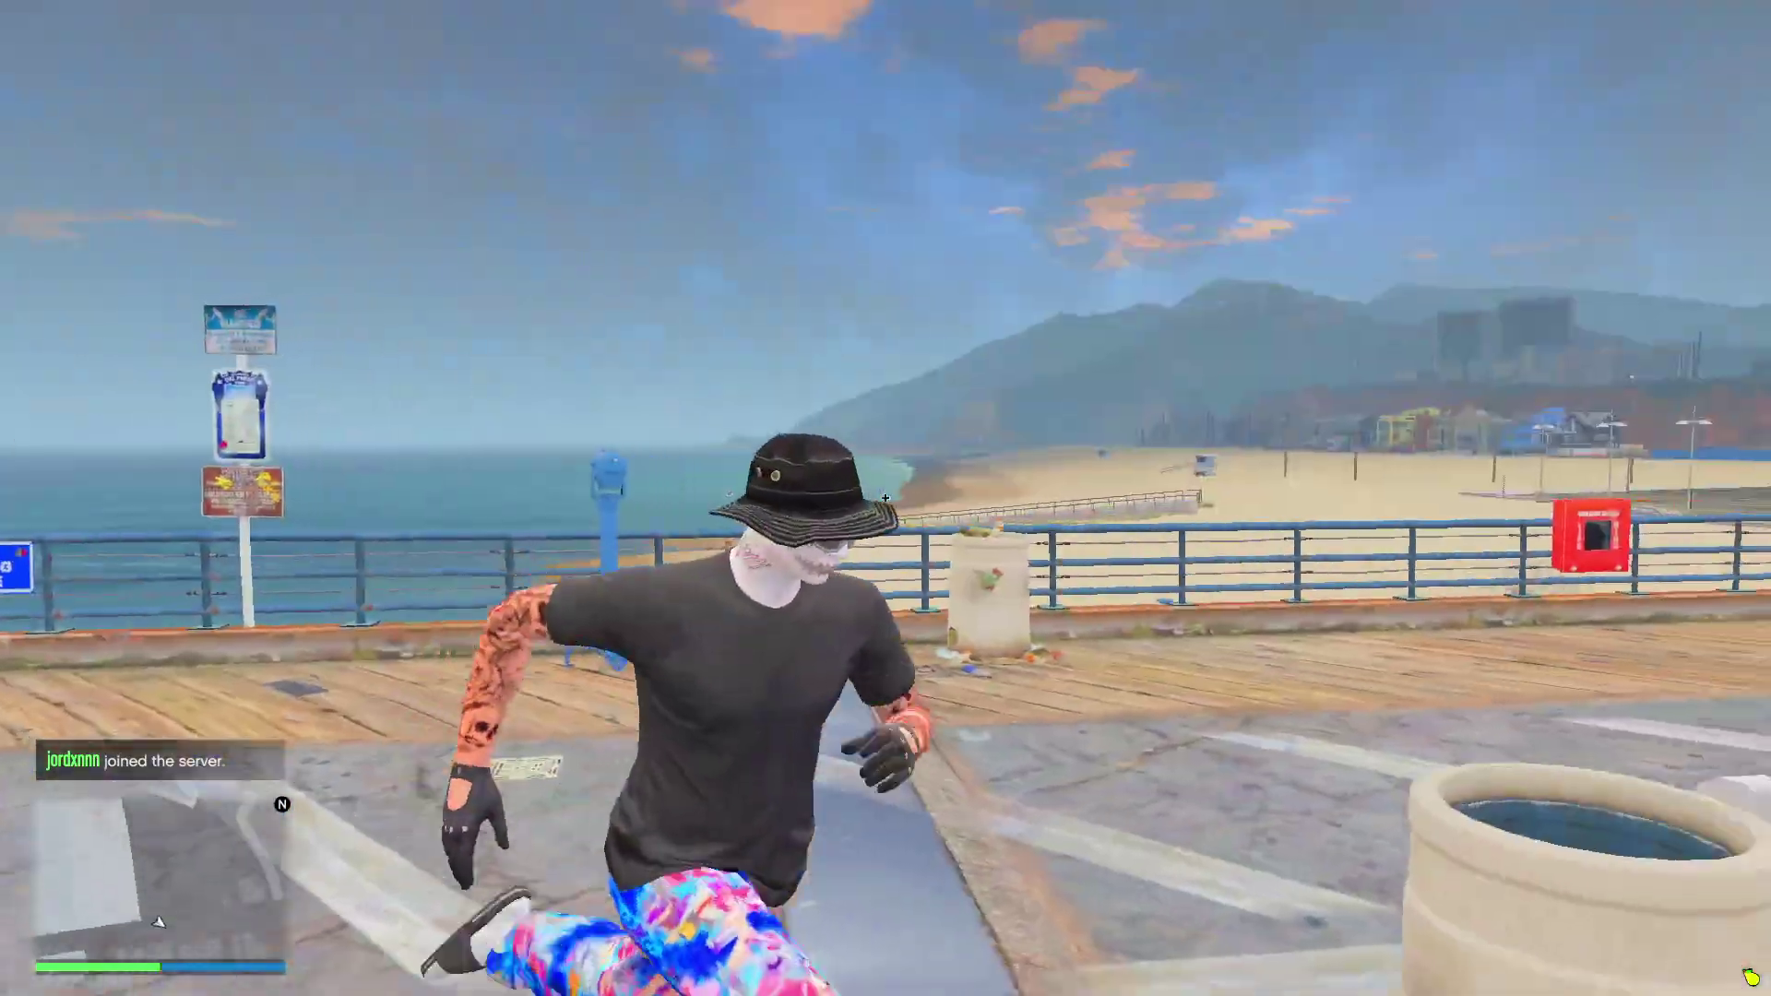
{"action": "key", "text": "w"}
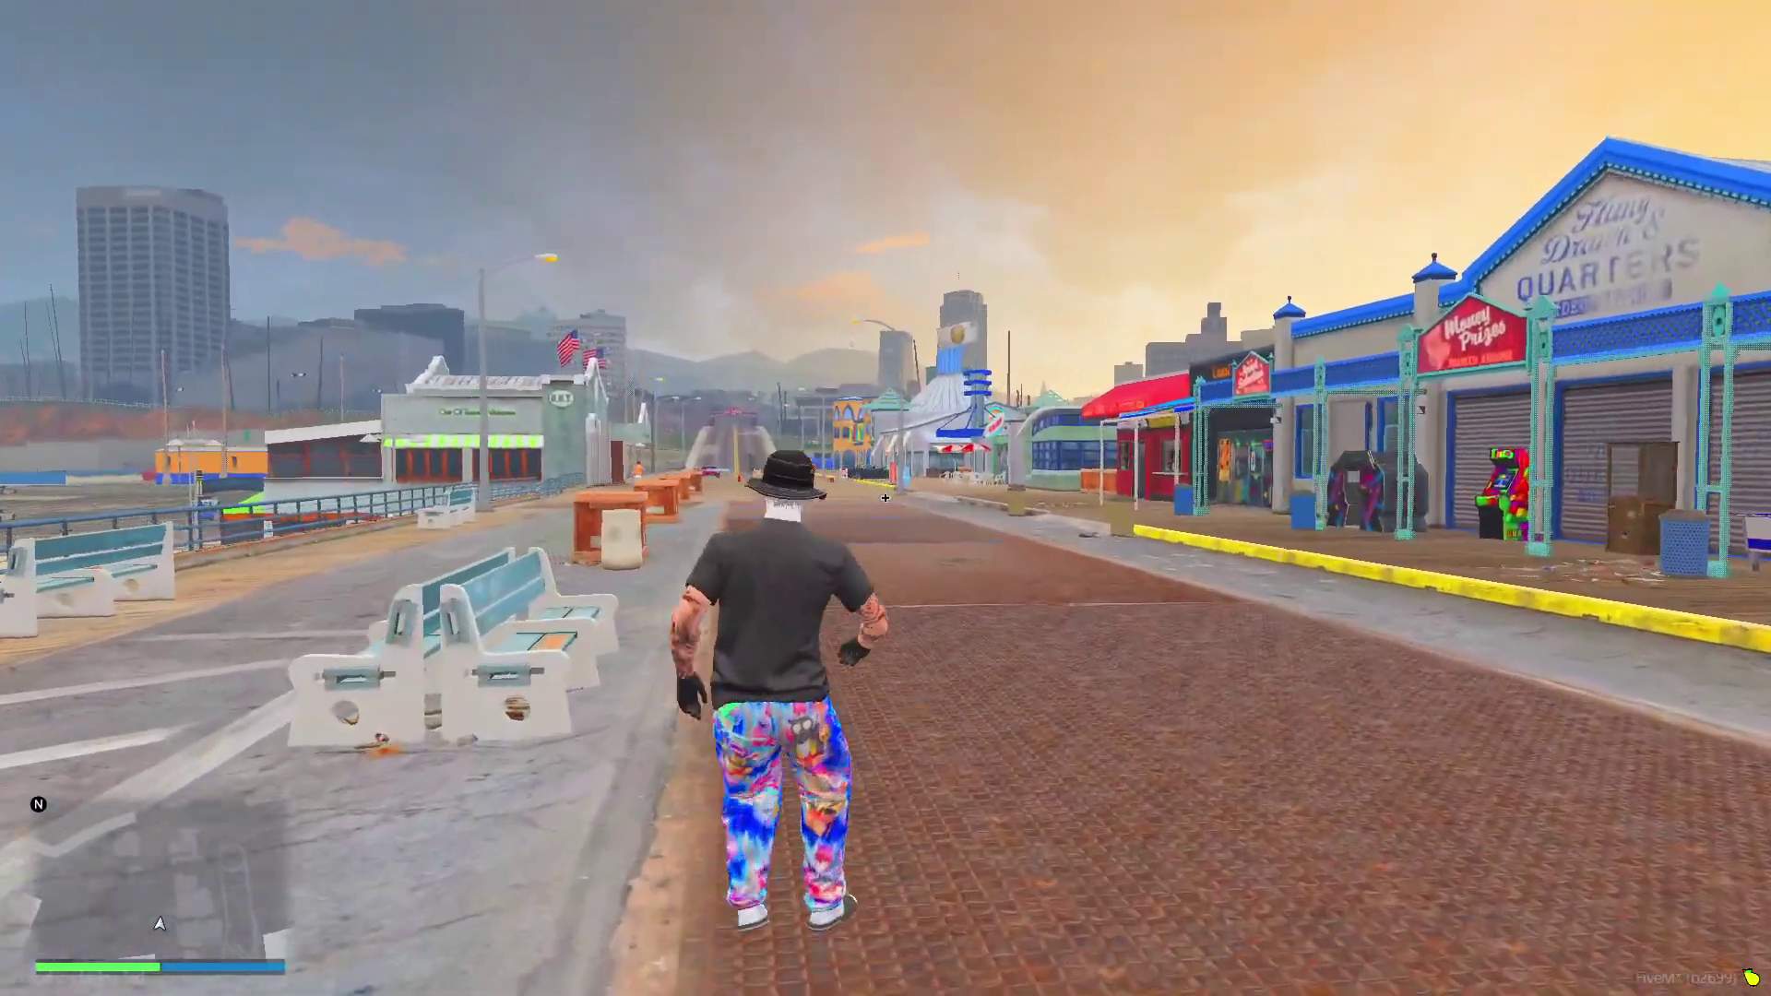
Spawn the saved weapon loadout via vMenu's Player Related Options > Weapon Loadouts.
{"action": "key", "text": "m"}
{"action": "key", "text": "Down"}
{"action": "key", "text": "Return"}
{"action": "key", "text": "Down"}
{"action": "key", "text": "Down"}
{"action": "key", "text": "Down"}
{"action": "key", "text": "Down"}
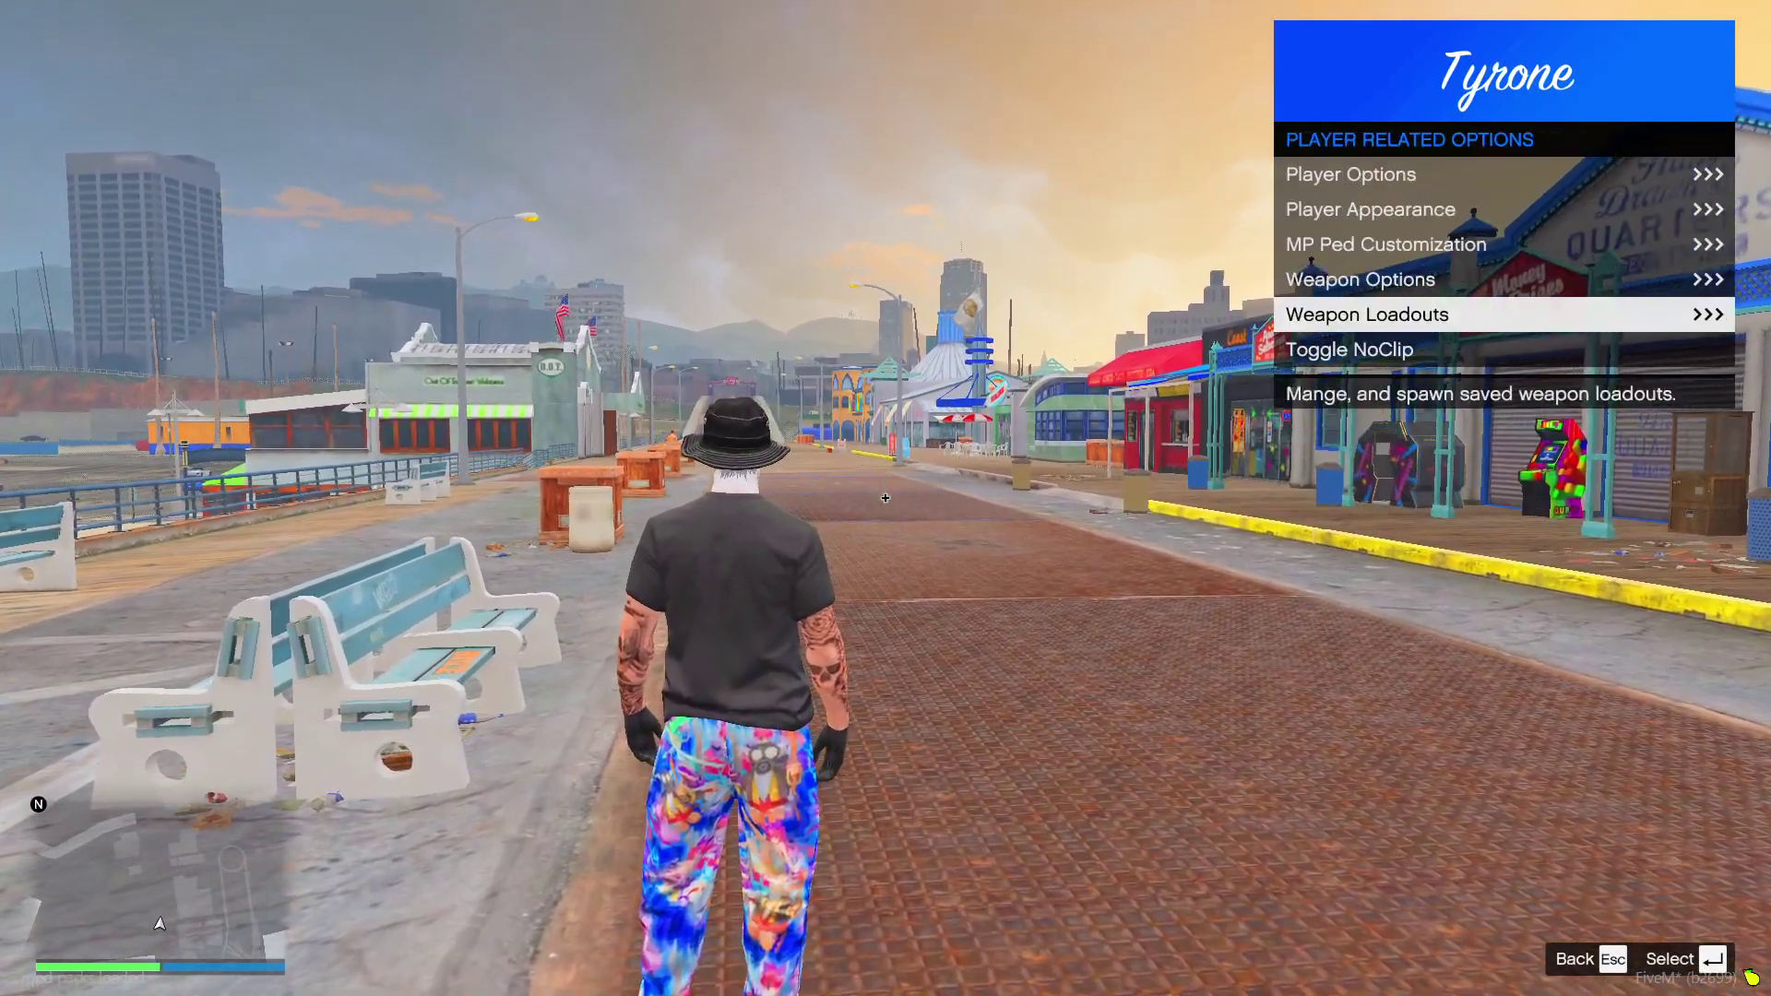
{"action": "key", "text": "Return"}
{"action": "key", "text": "Return"}
{"action": "key", "text": "Return"}
{"action": "key", "text": "Escape"}
{"action": "key", "text": "Escape"}
{"action": "key", "text": "m"}
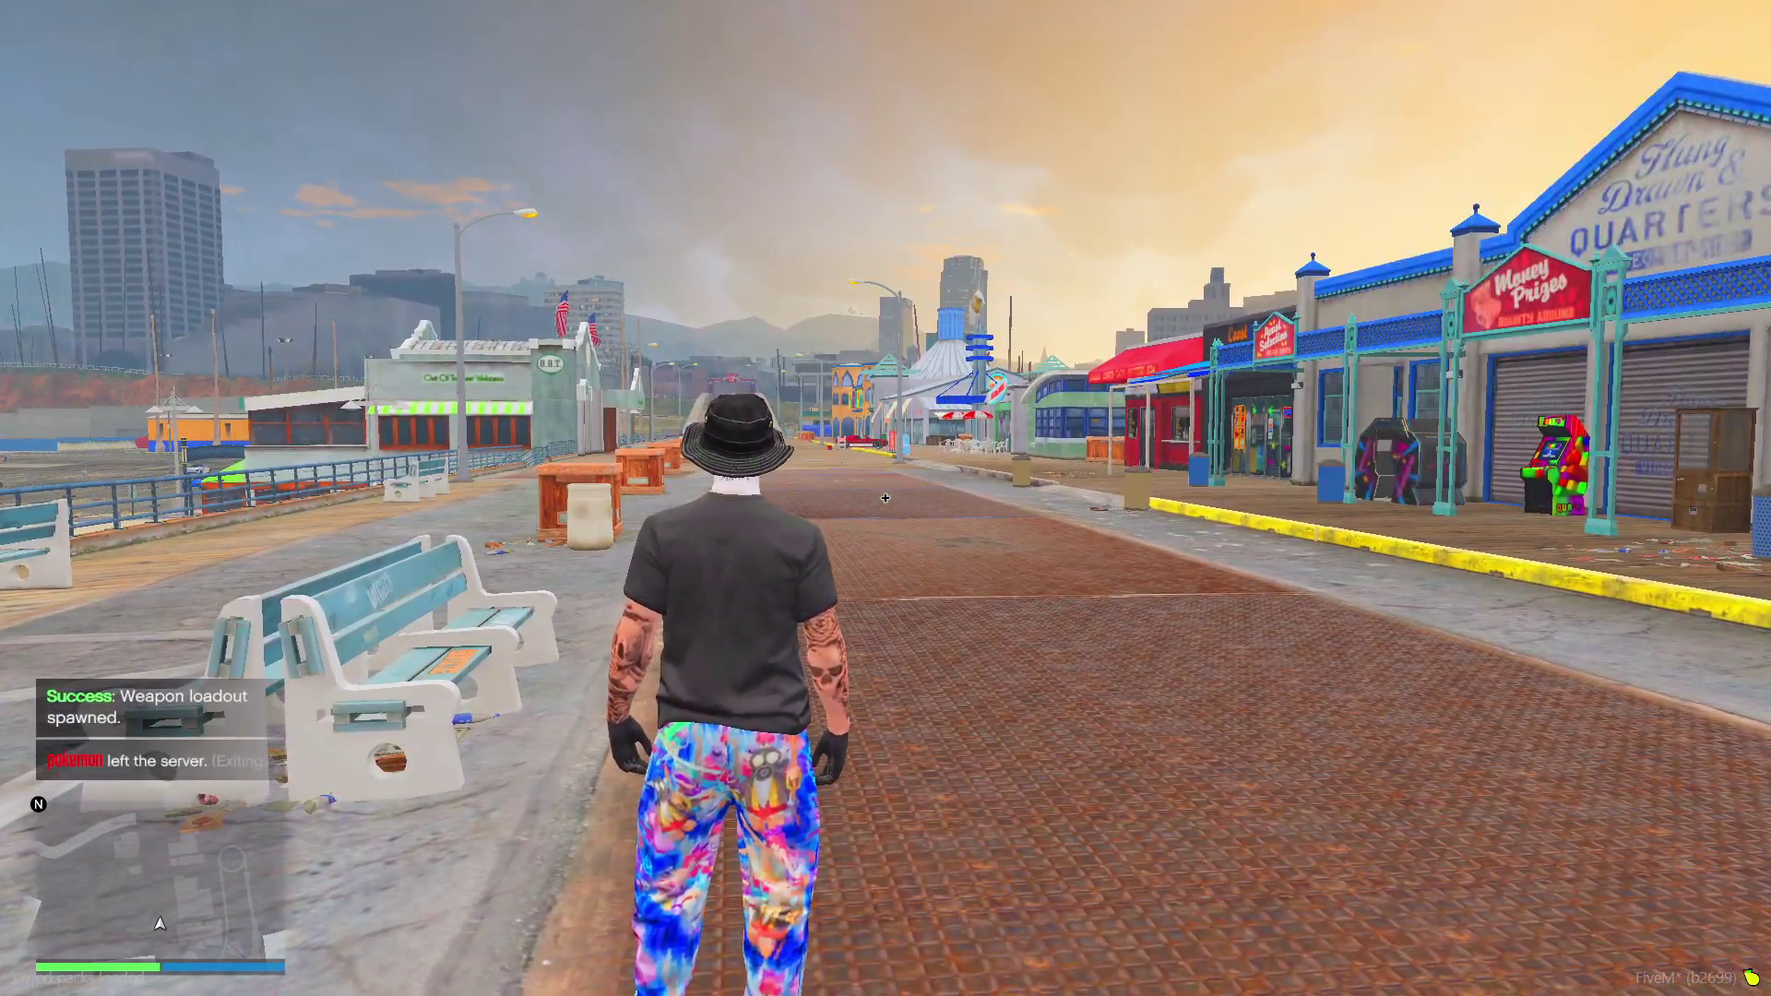
Pick the pistol from the weapon wheel and fire test shots down the pier.
{"action": "key", "text": "Tab"}
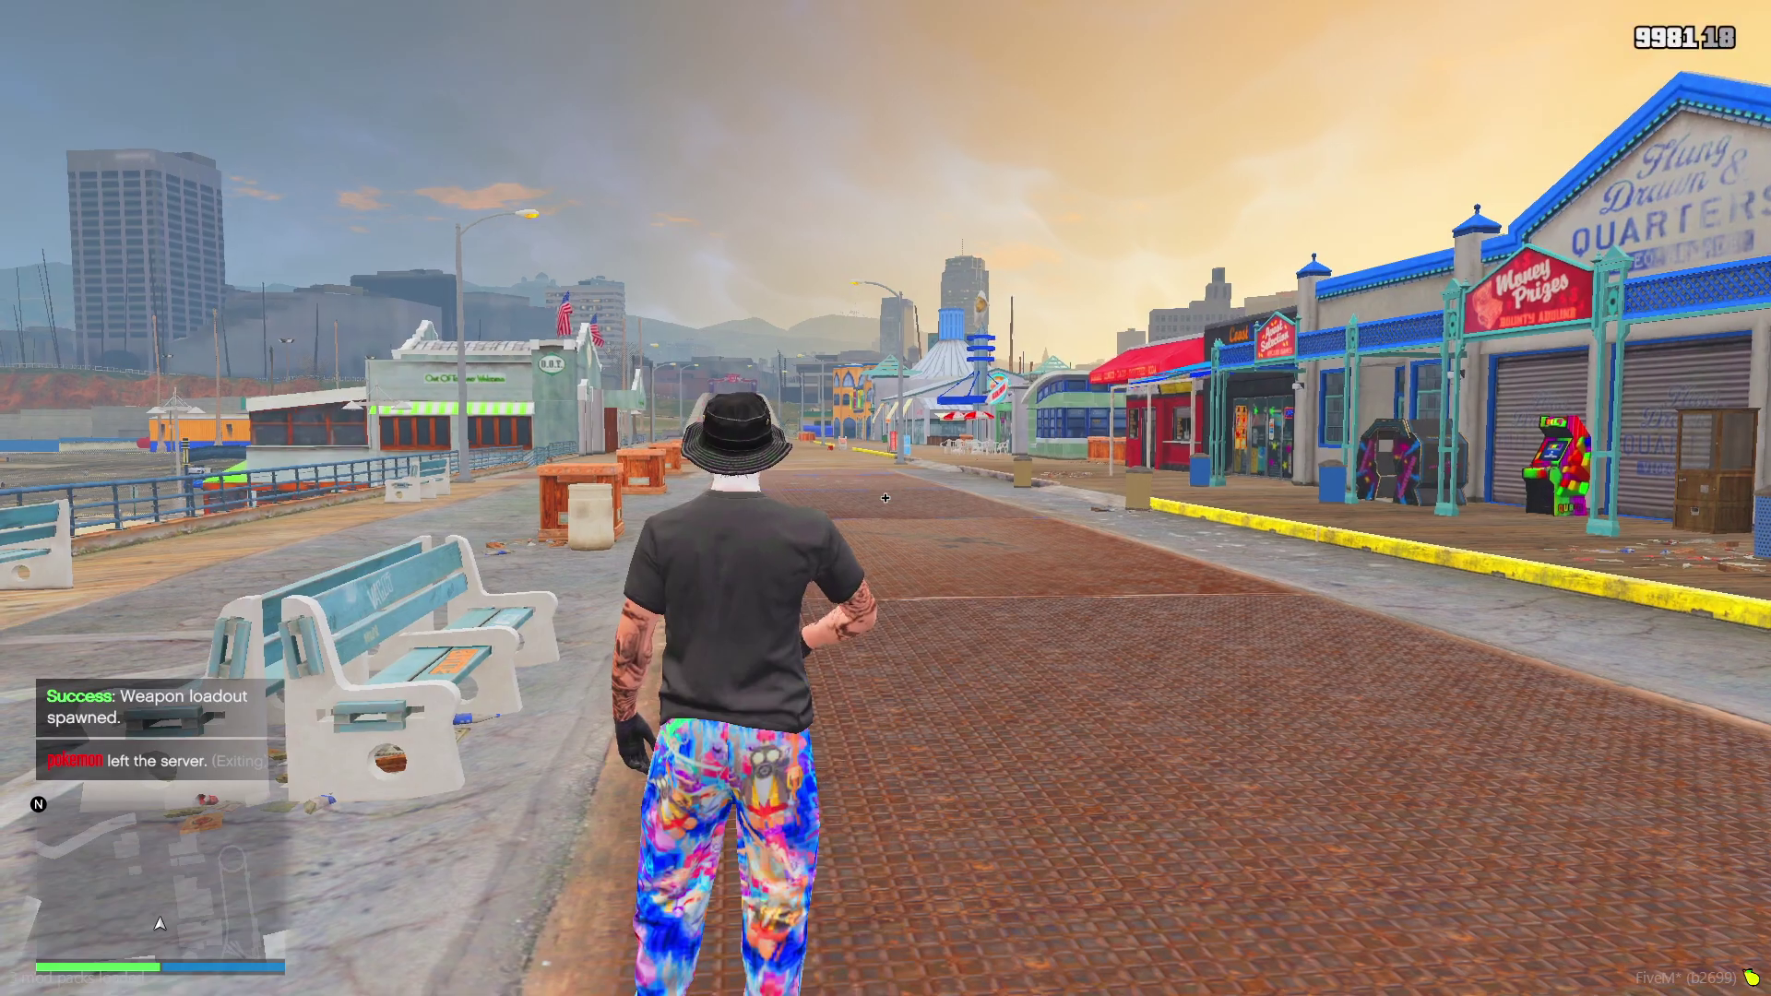
{"action": "right_click", "coordinate": [885, 498]}
{"action": "left_click", "coordinate": [885, 498]}
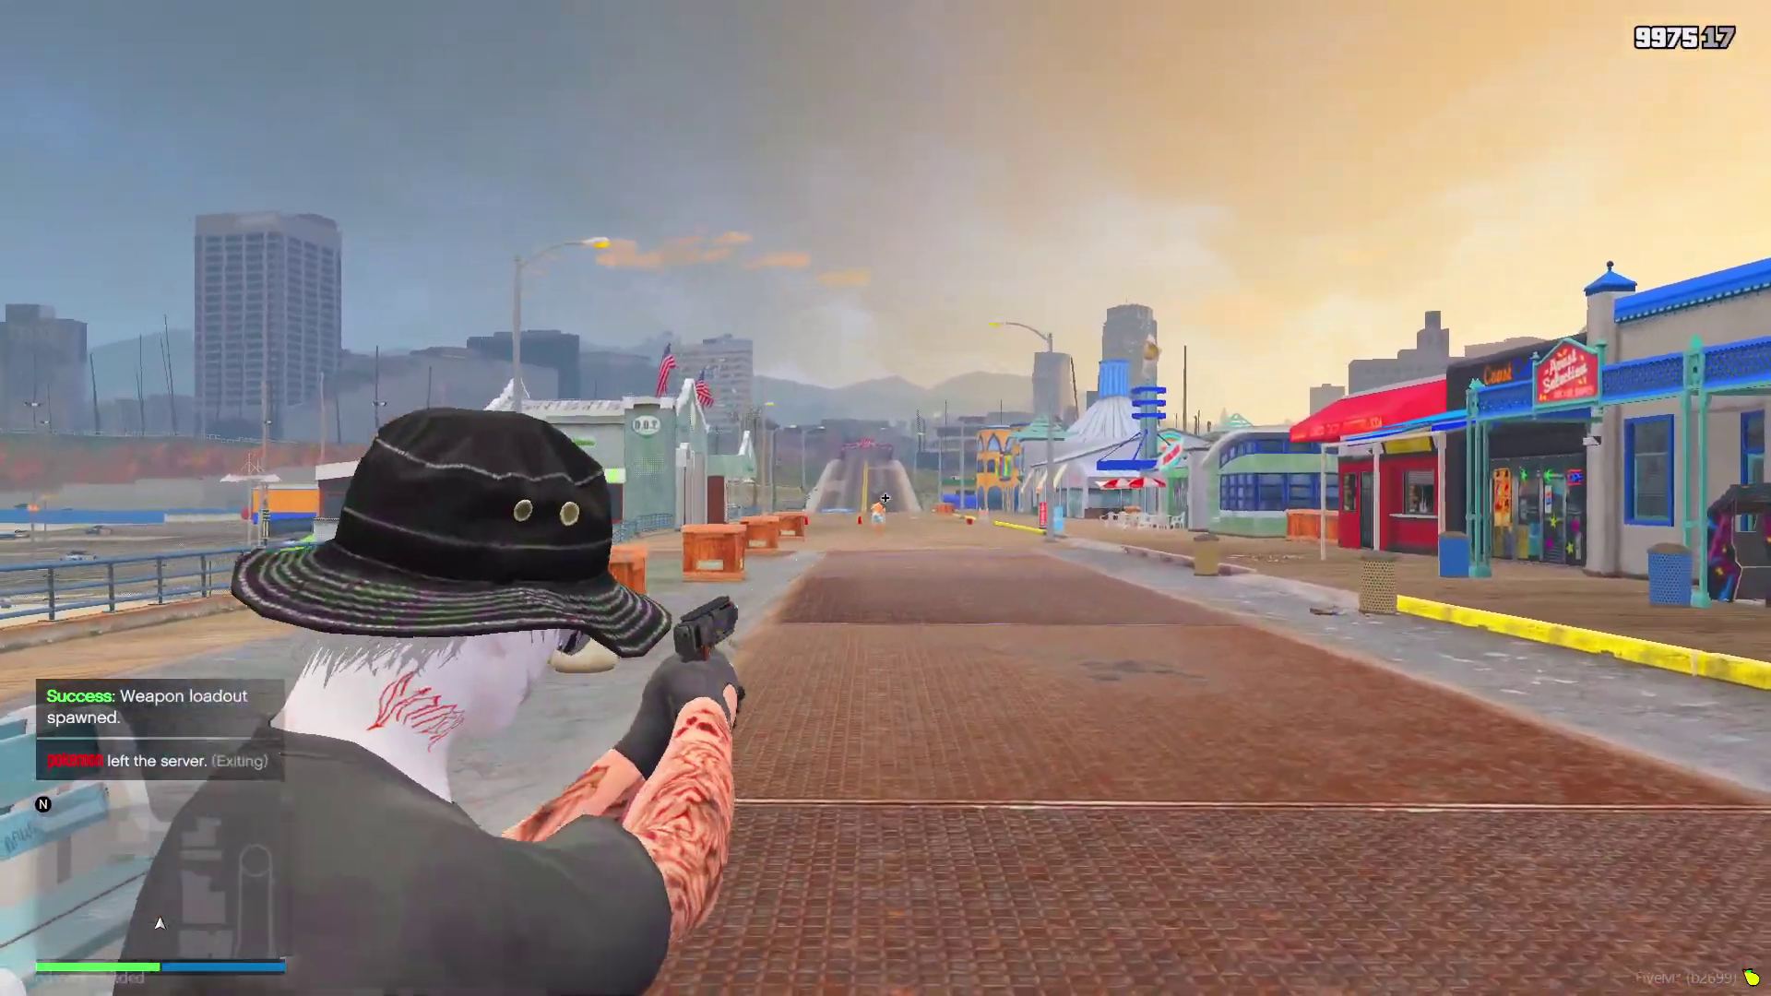
{"action": "left_click", "coordinate": [886, 498]}
Reload and run down the pier past the snack shop and crates, then aim the pistol.
{"action": "key", "text": "r"}
{"action": "key", "text": "w"}
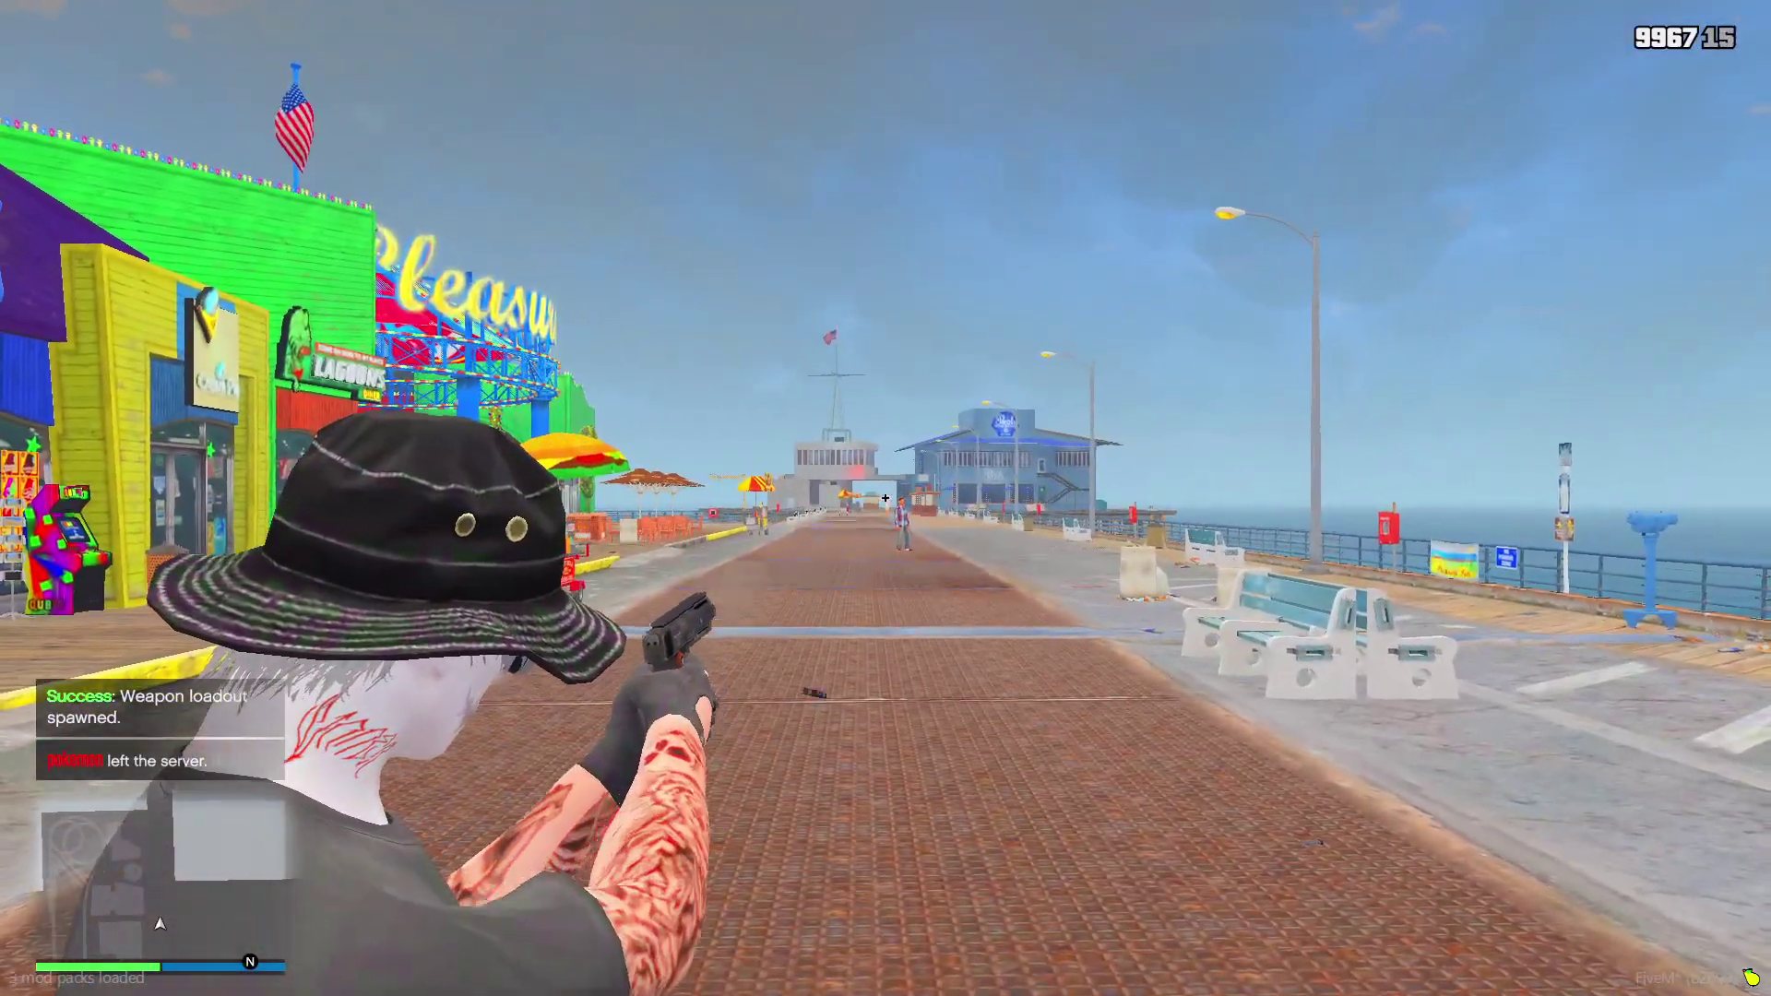
{"action": "key", "text": "r"}
{"action": "key", "text": "w"}
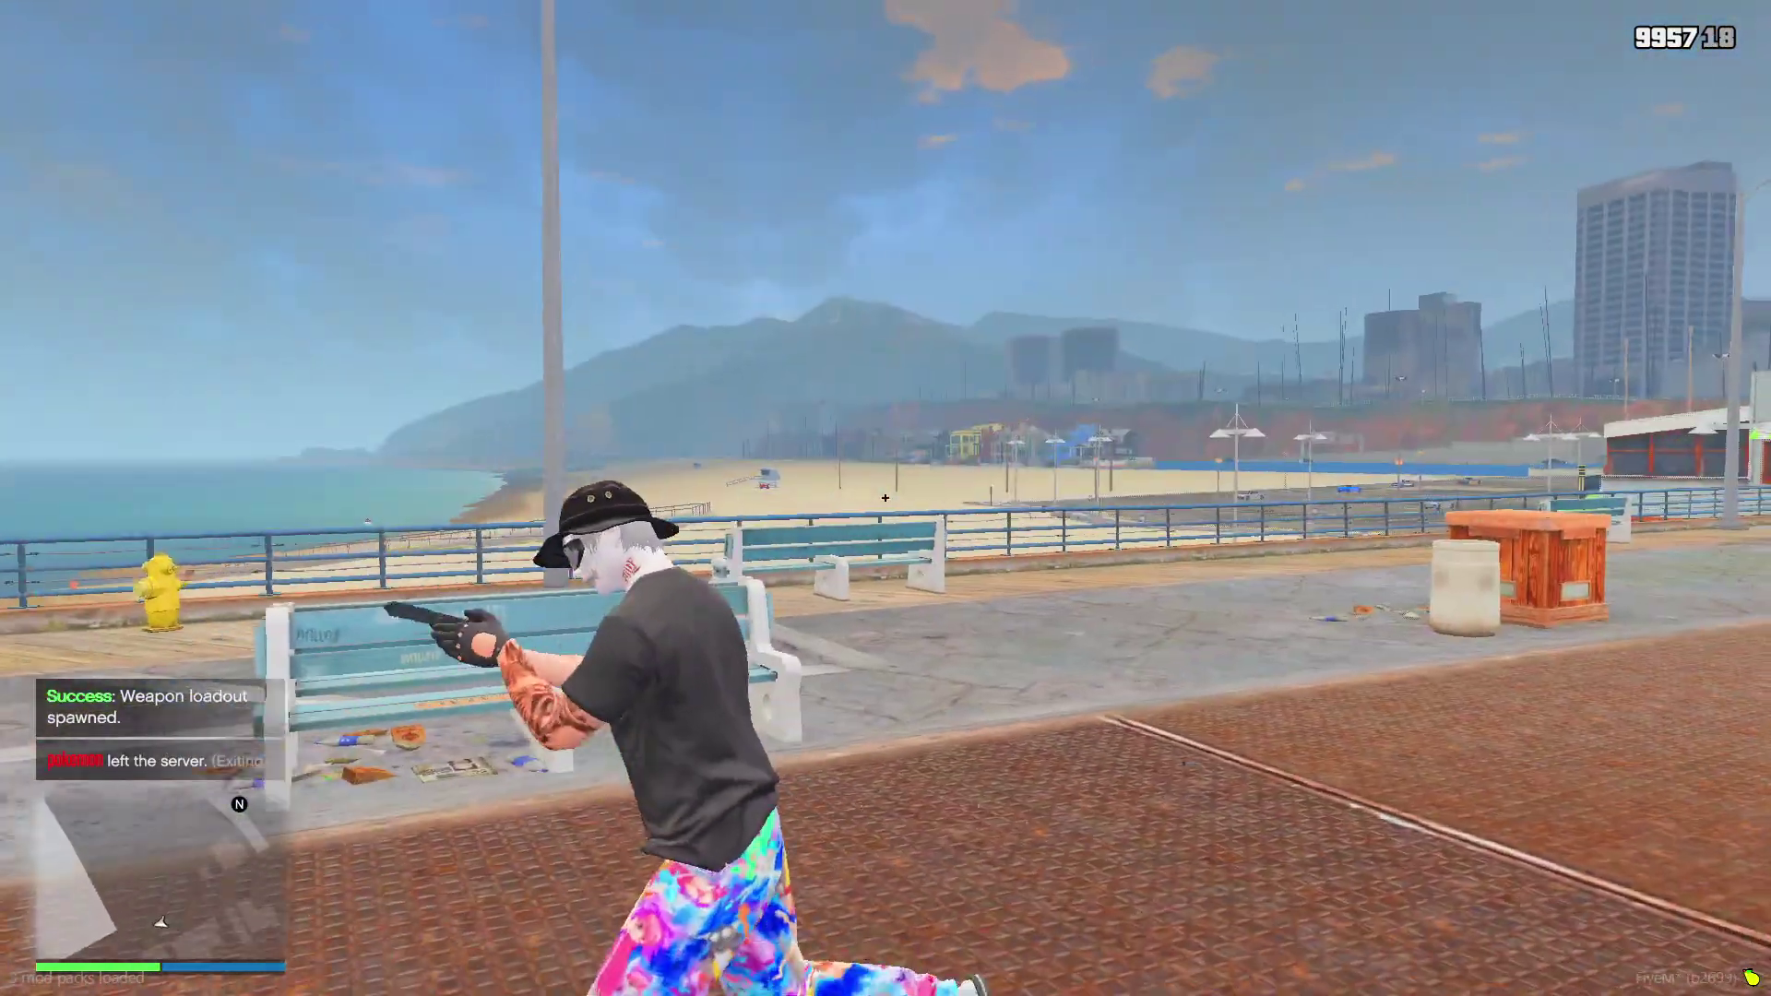
{"action": "key", "text": "w"}
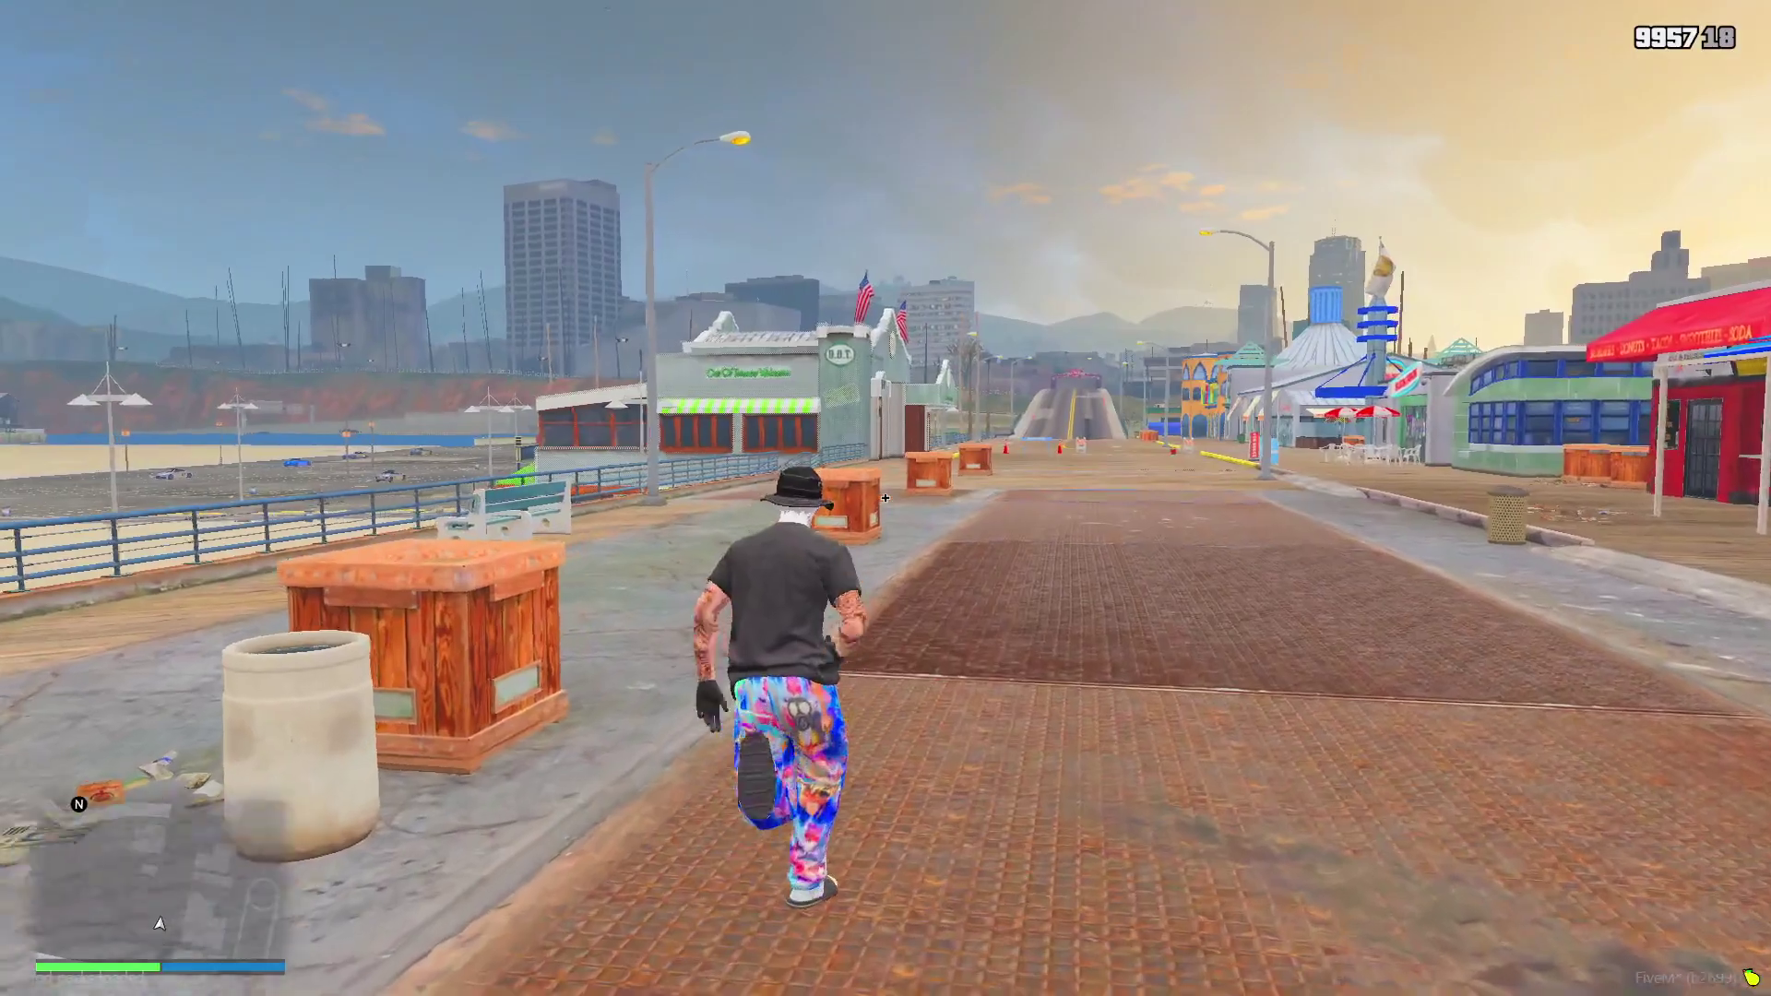
{"action": "key", "text": "w"}
{"action": "key", "text": "w"}
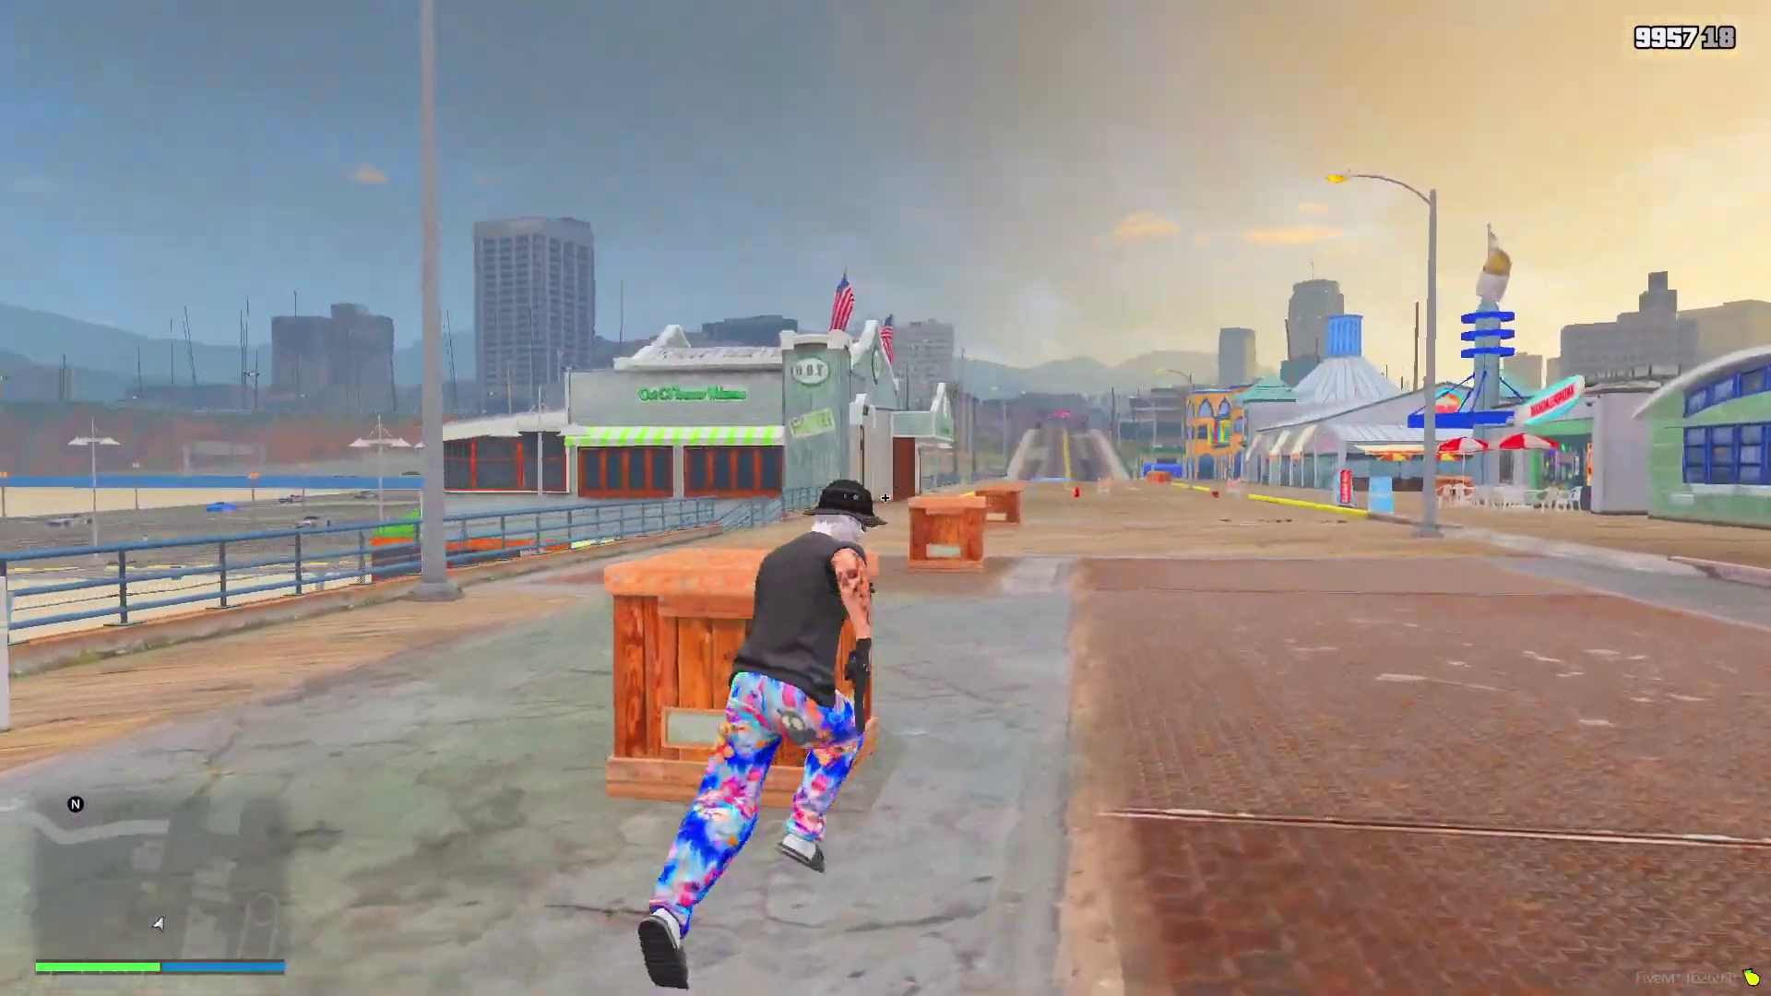
{"action": "key", "text": "w"}
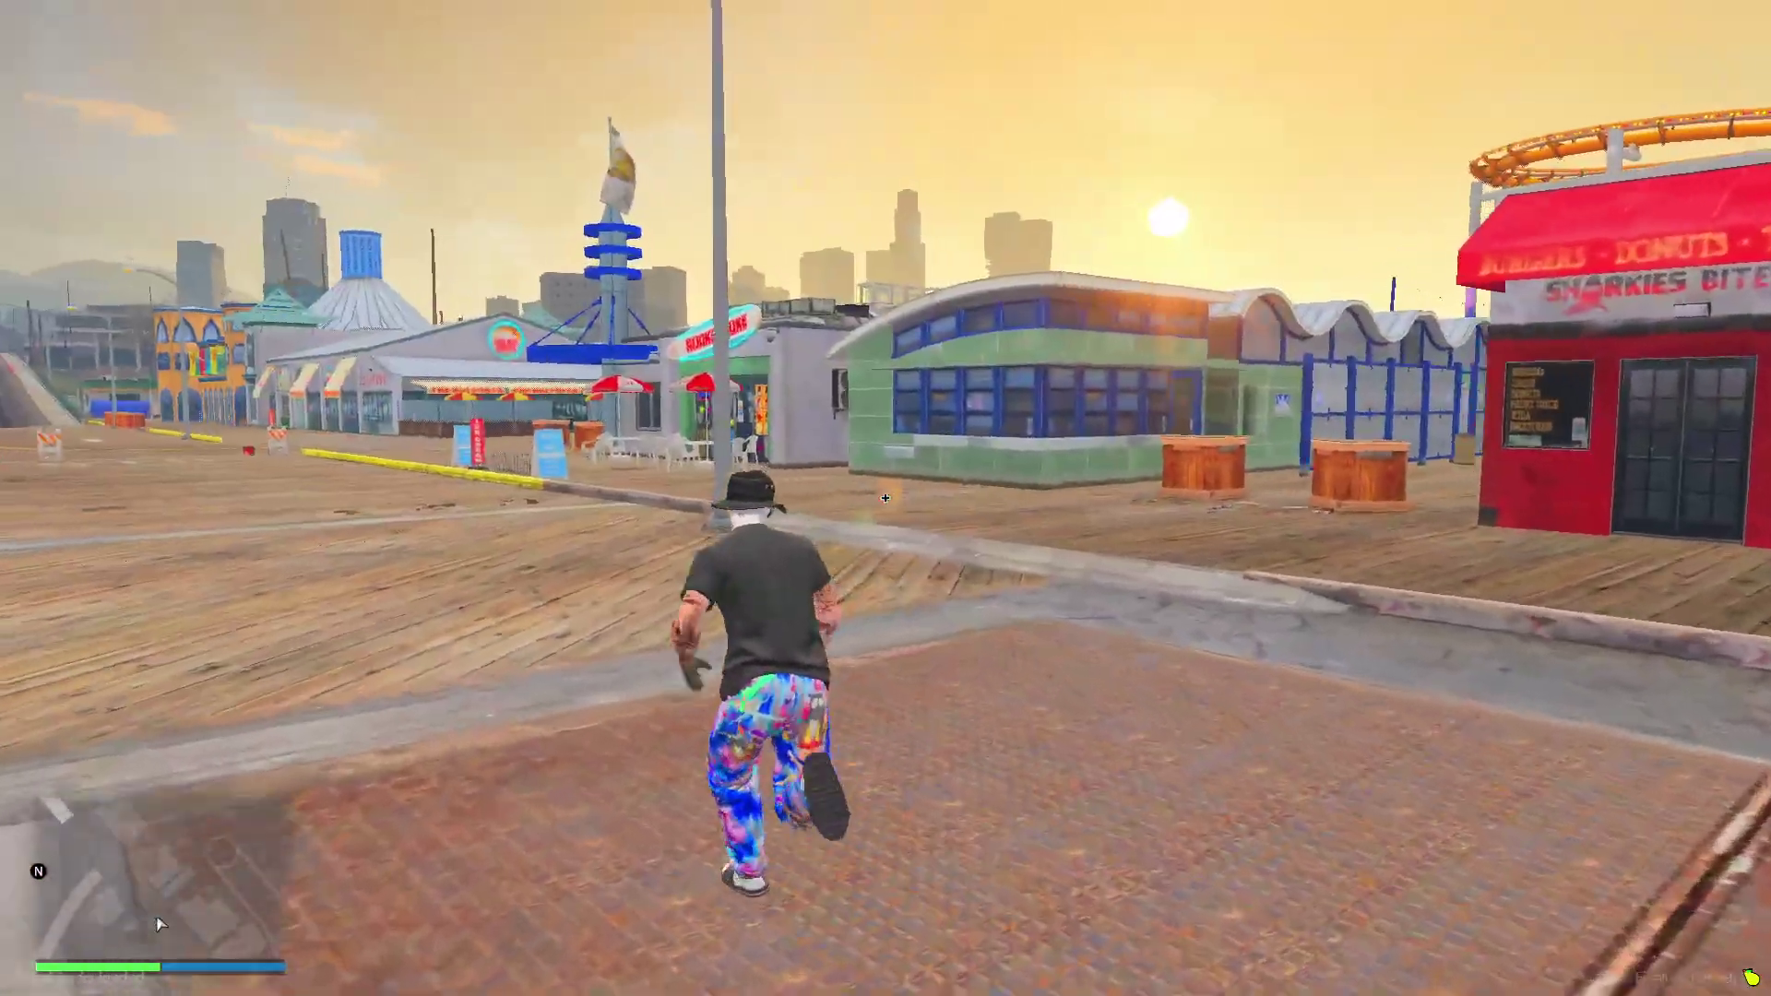
{"action": "key", "text": "w"}
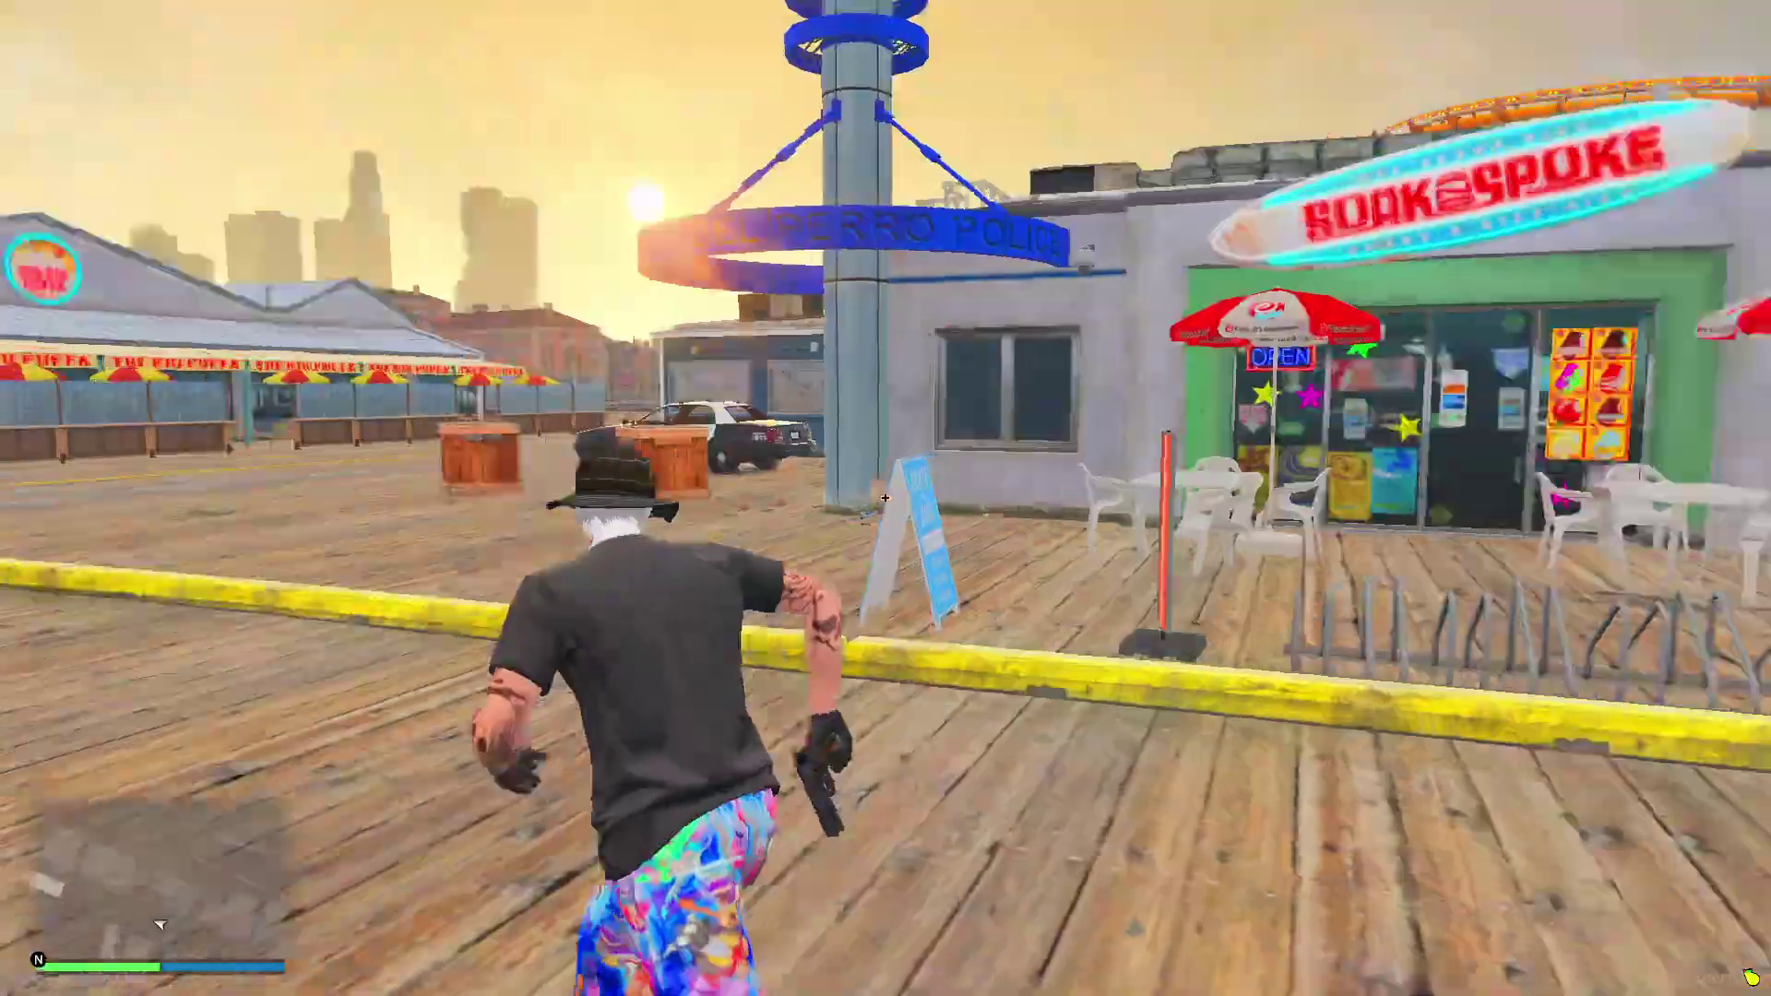
{"action": "key", "text": "w"}
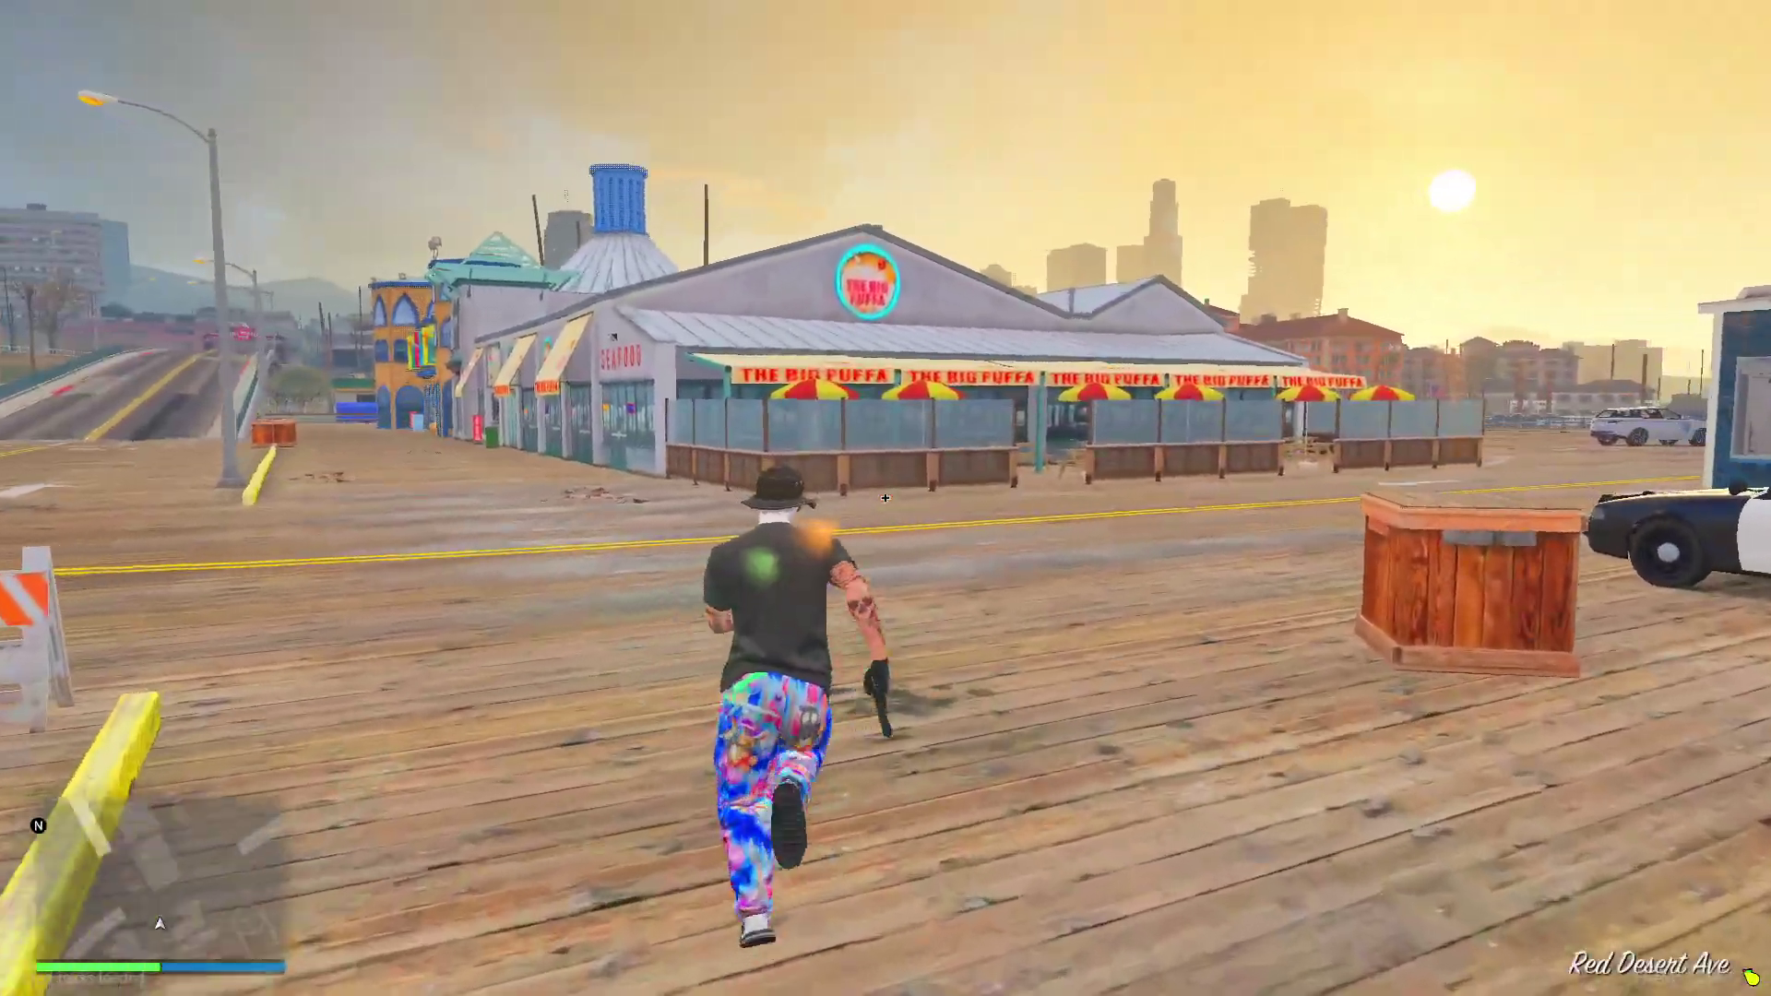
{"action": "key", "text": "a"}
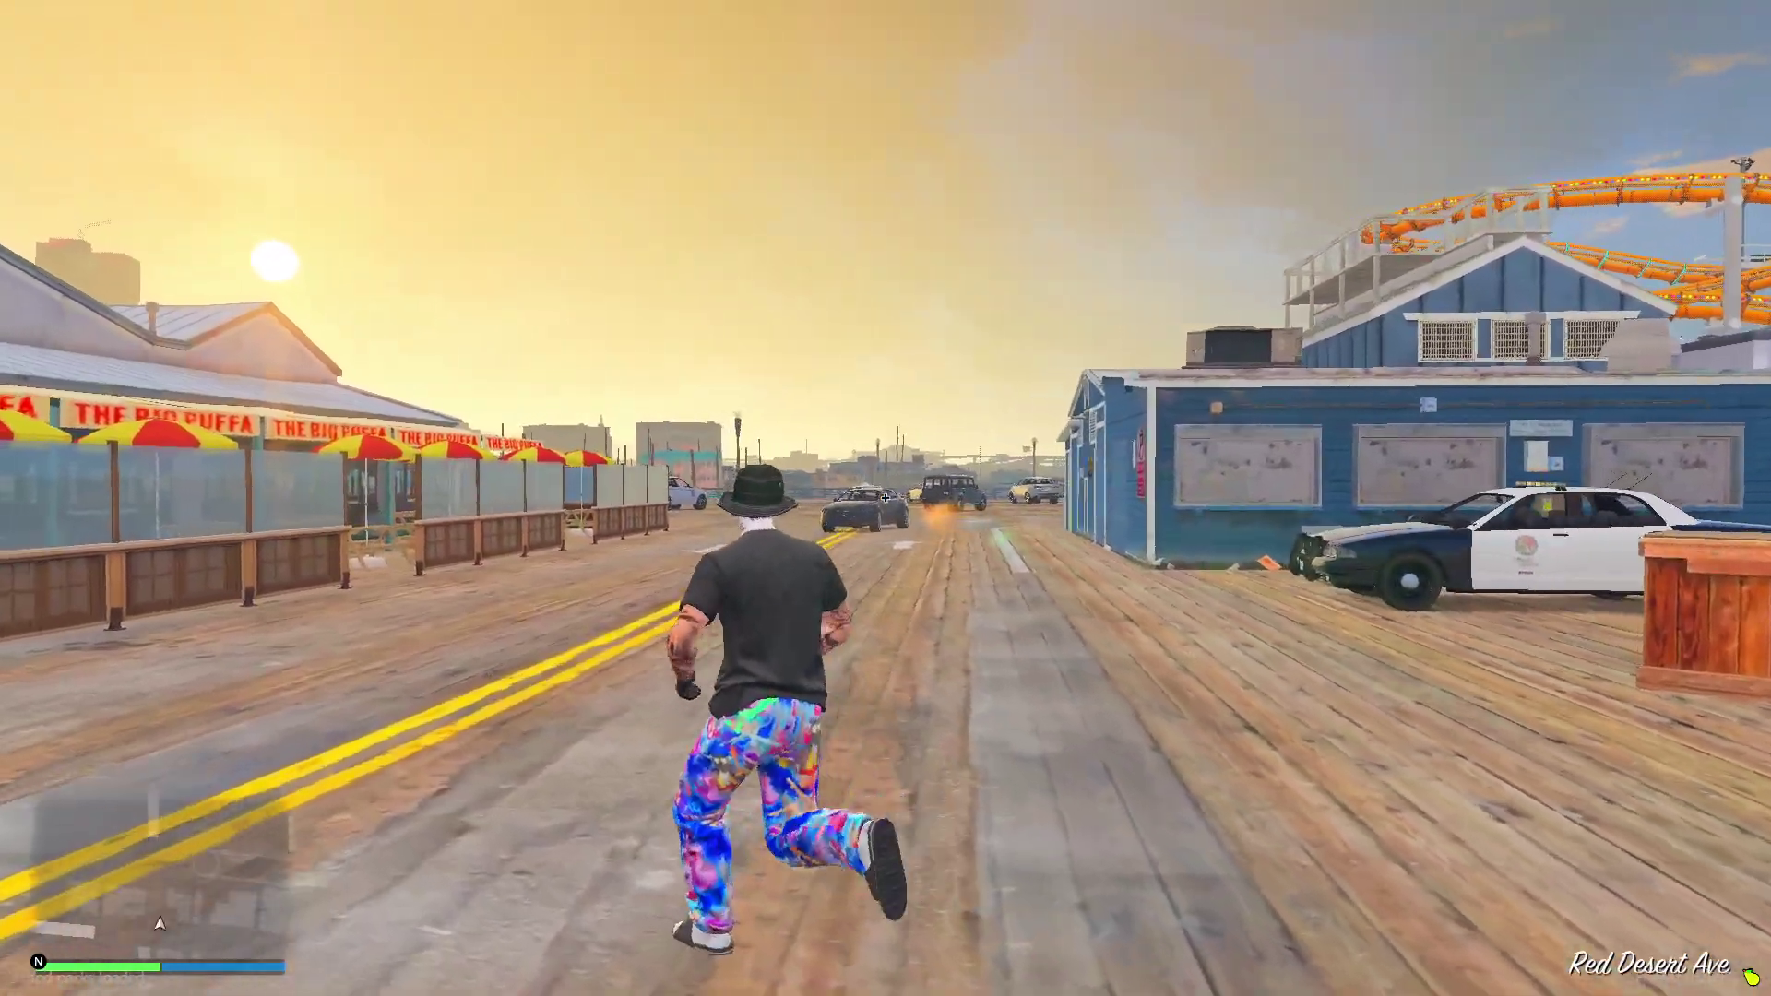
{"action": "right_click", "coordinate": [885, 498]}
NoClip-fly from the pier over downtown, Little Seoul and Strawberry to Davis, then turn NoClip off.
{"action": "key", "text": "m"}
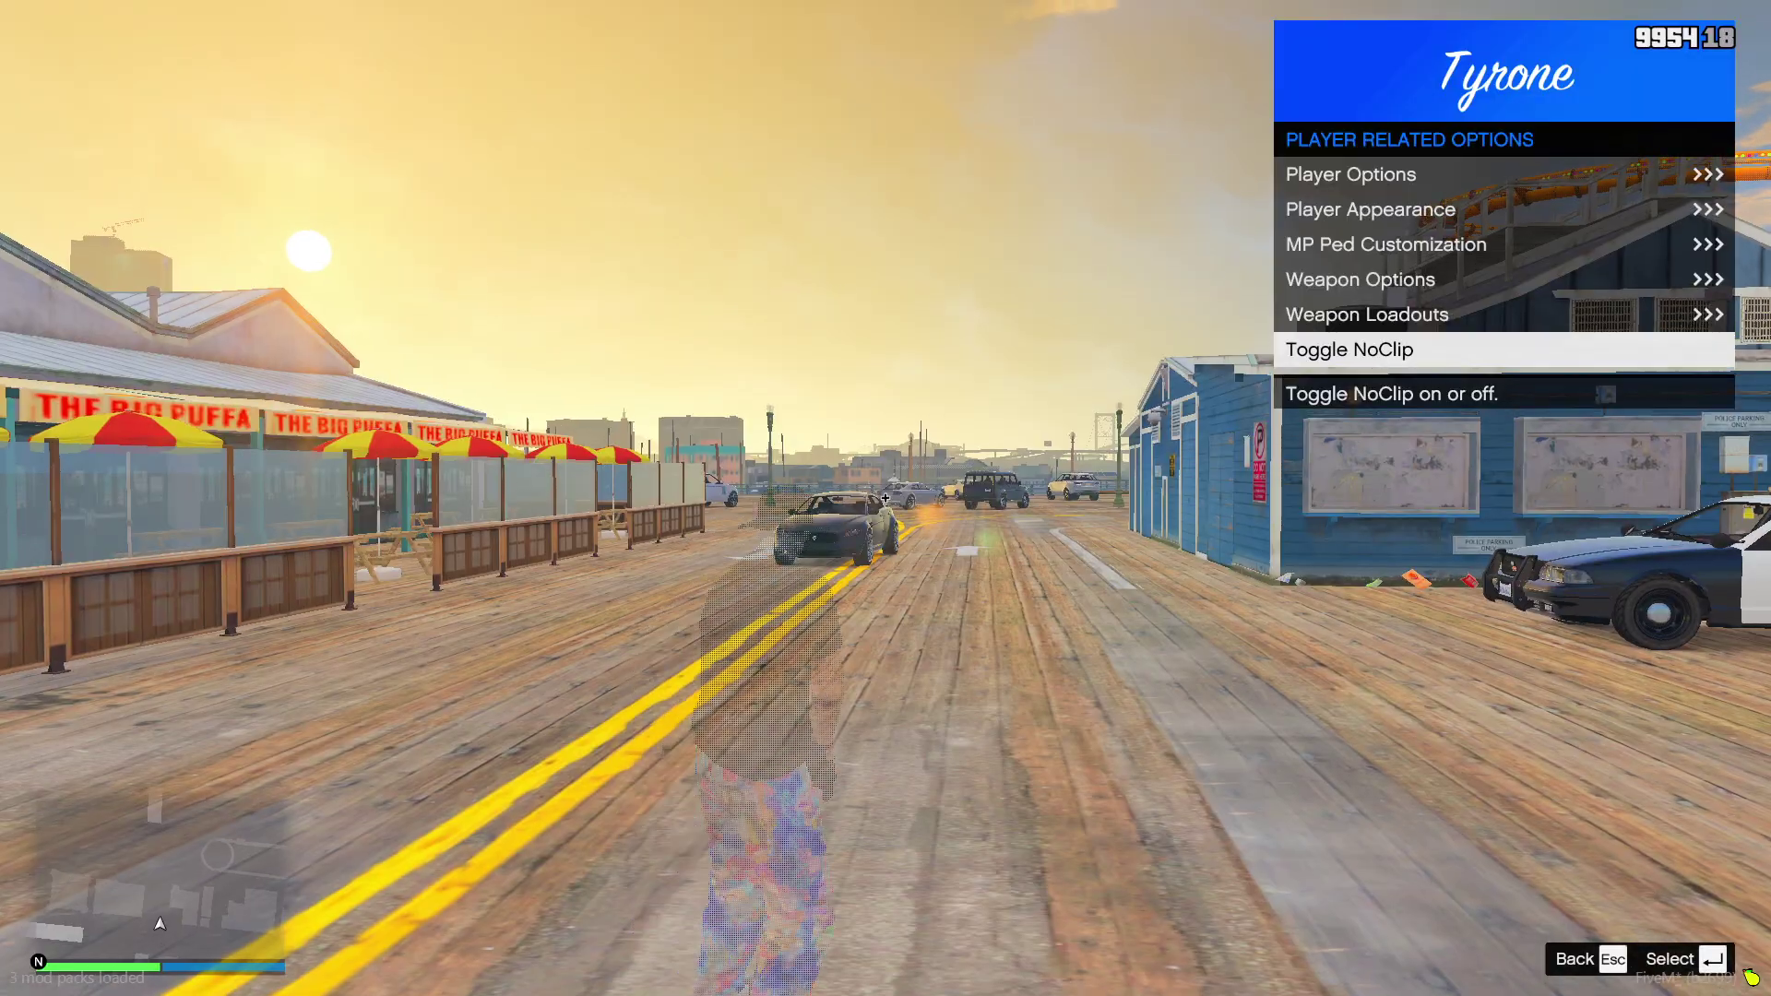
{"action": "key", "text": "a"}
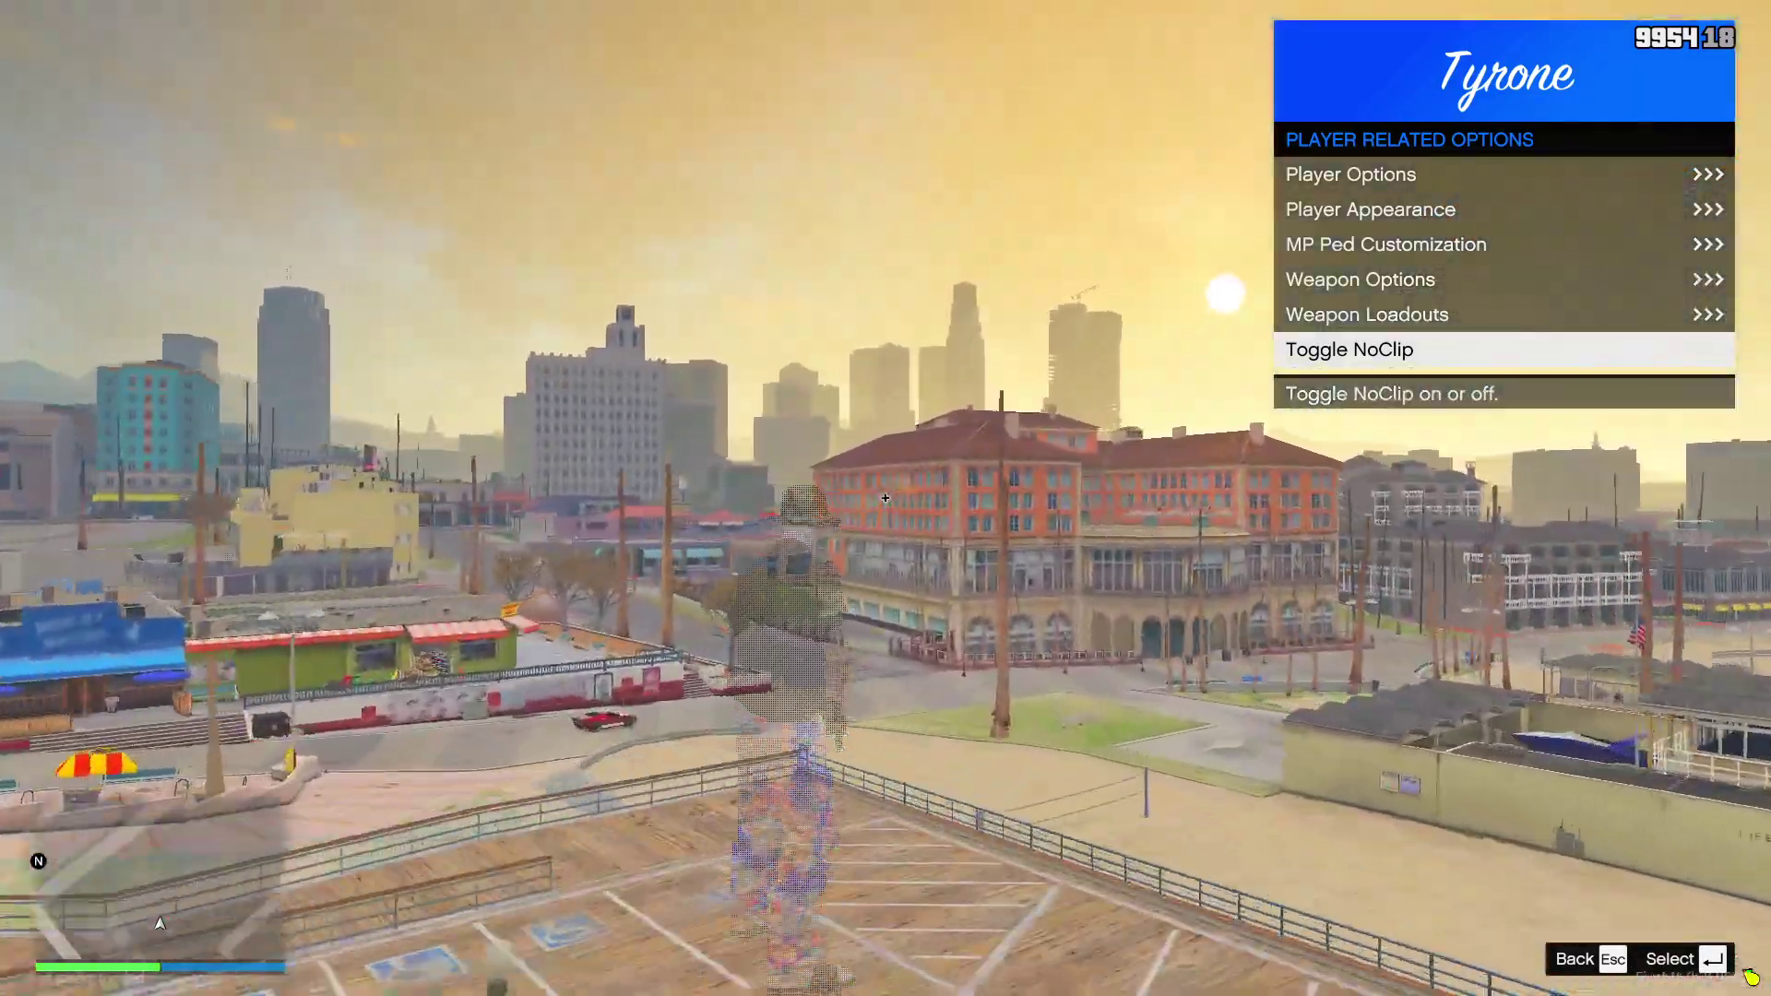
{"action": "key", "text": "w"}
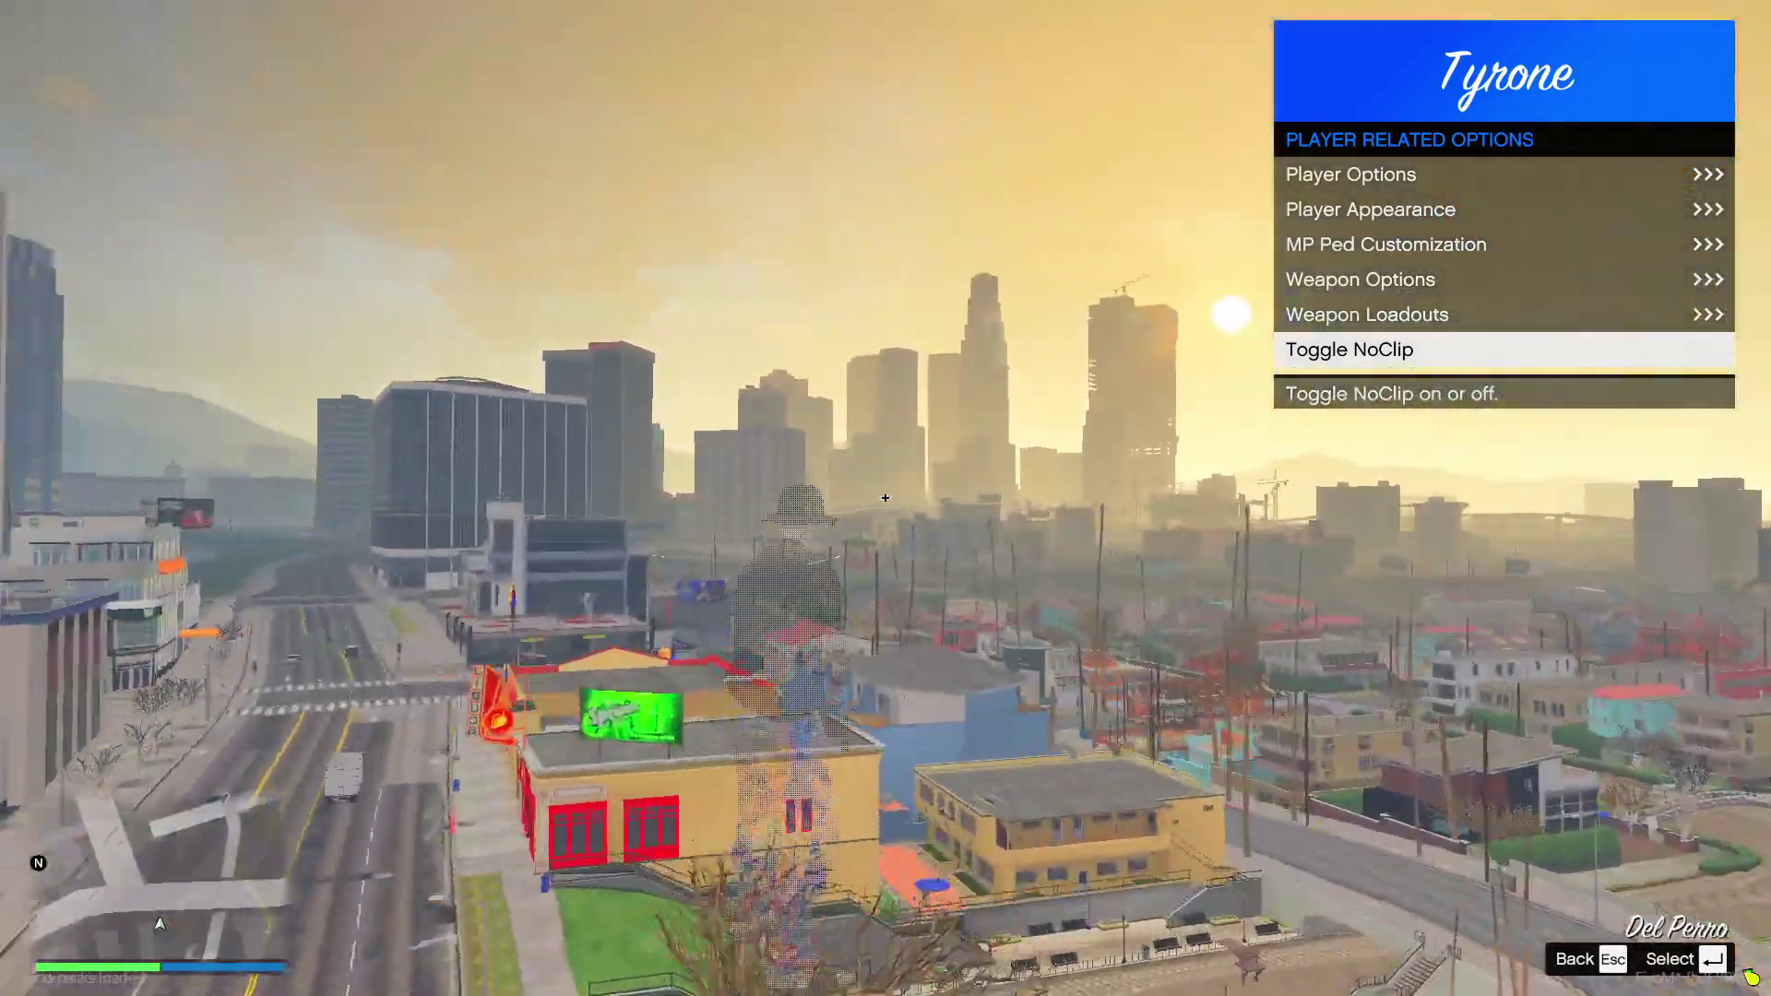
{"action": "key", "text": "w"}
{"action": "key", "text": "d"}
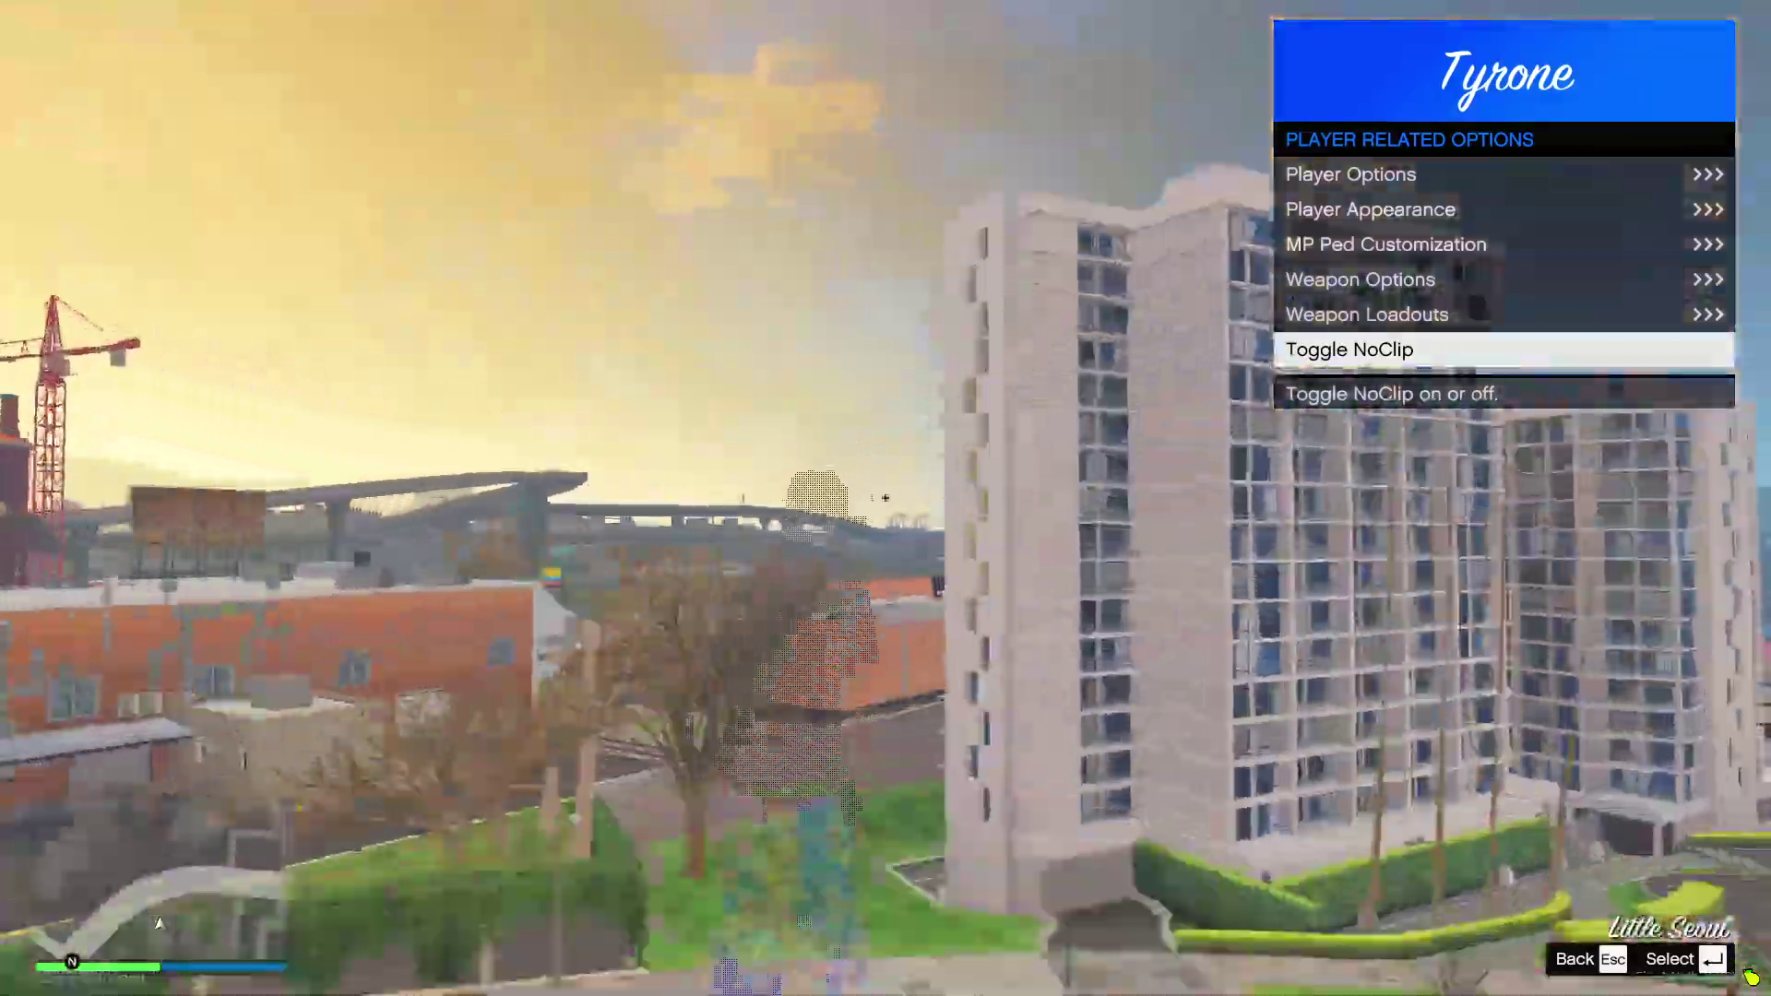
{"action": "key", "text": "w"}
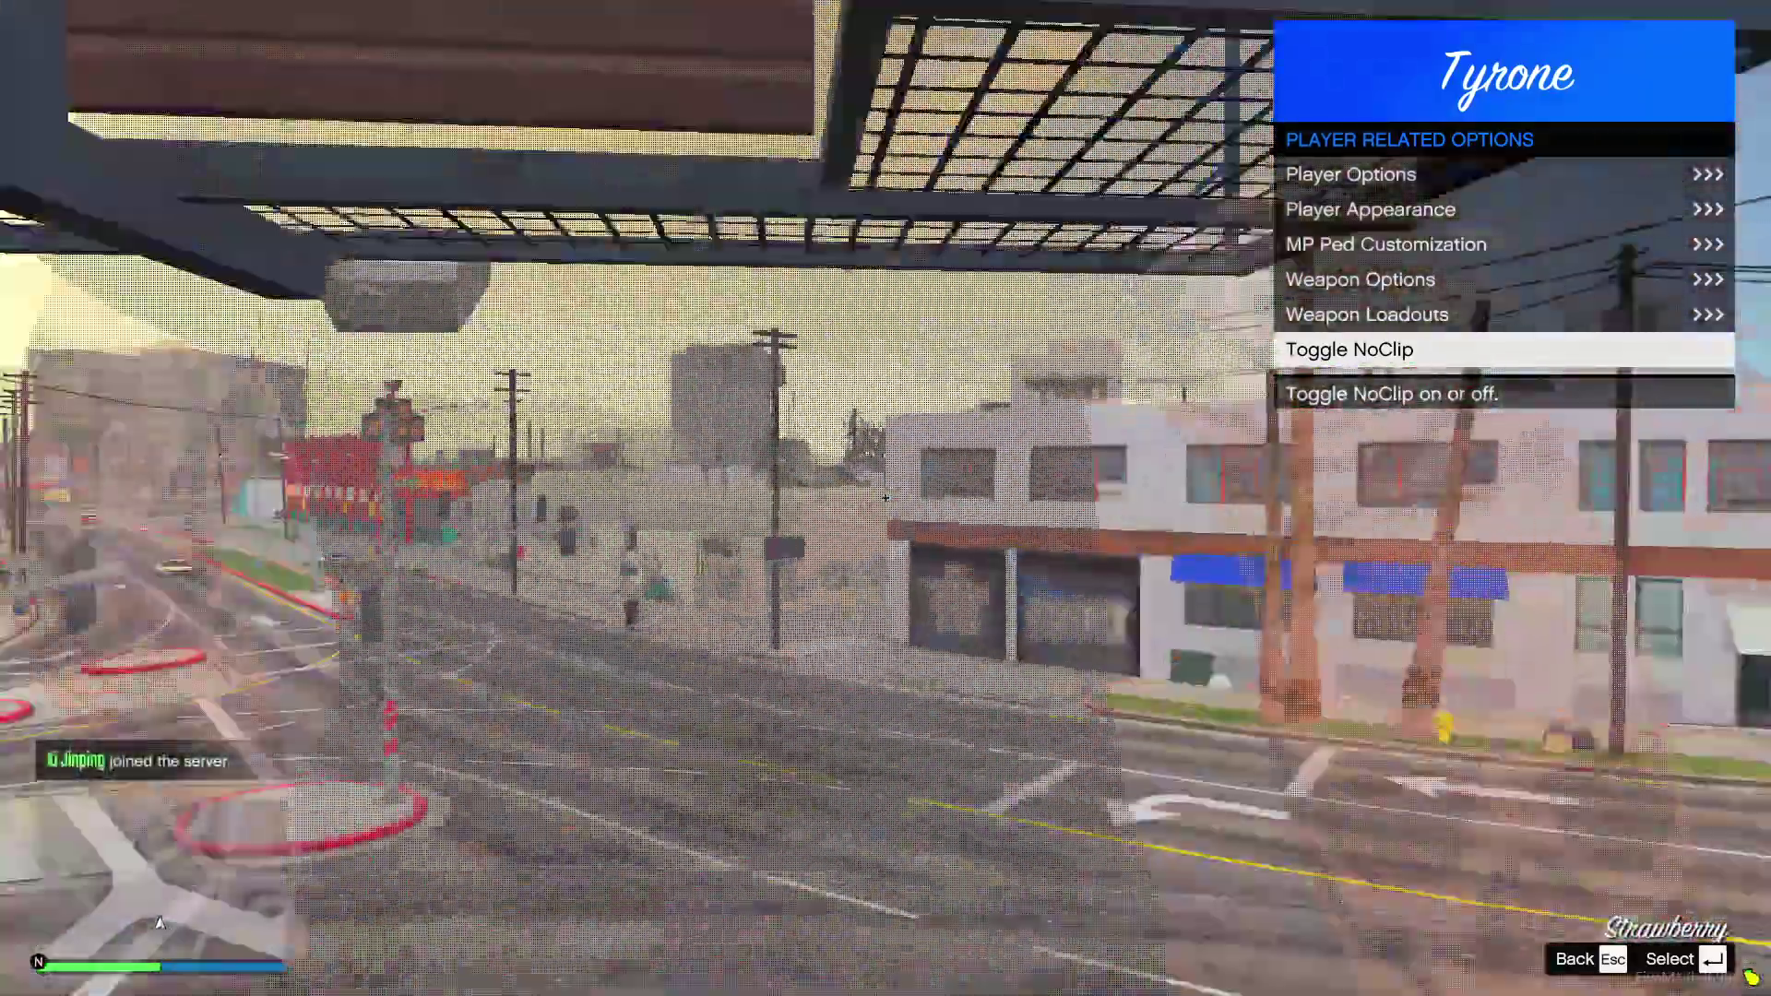
{"action": "key", "text": "w"}
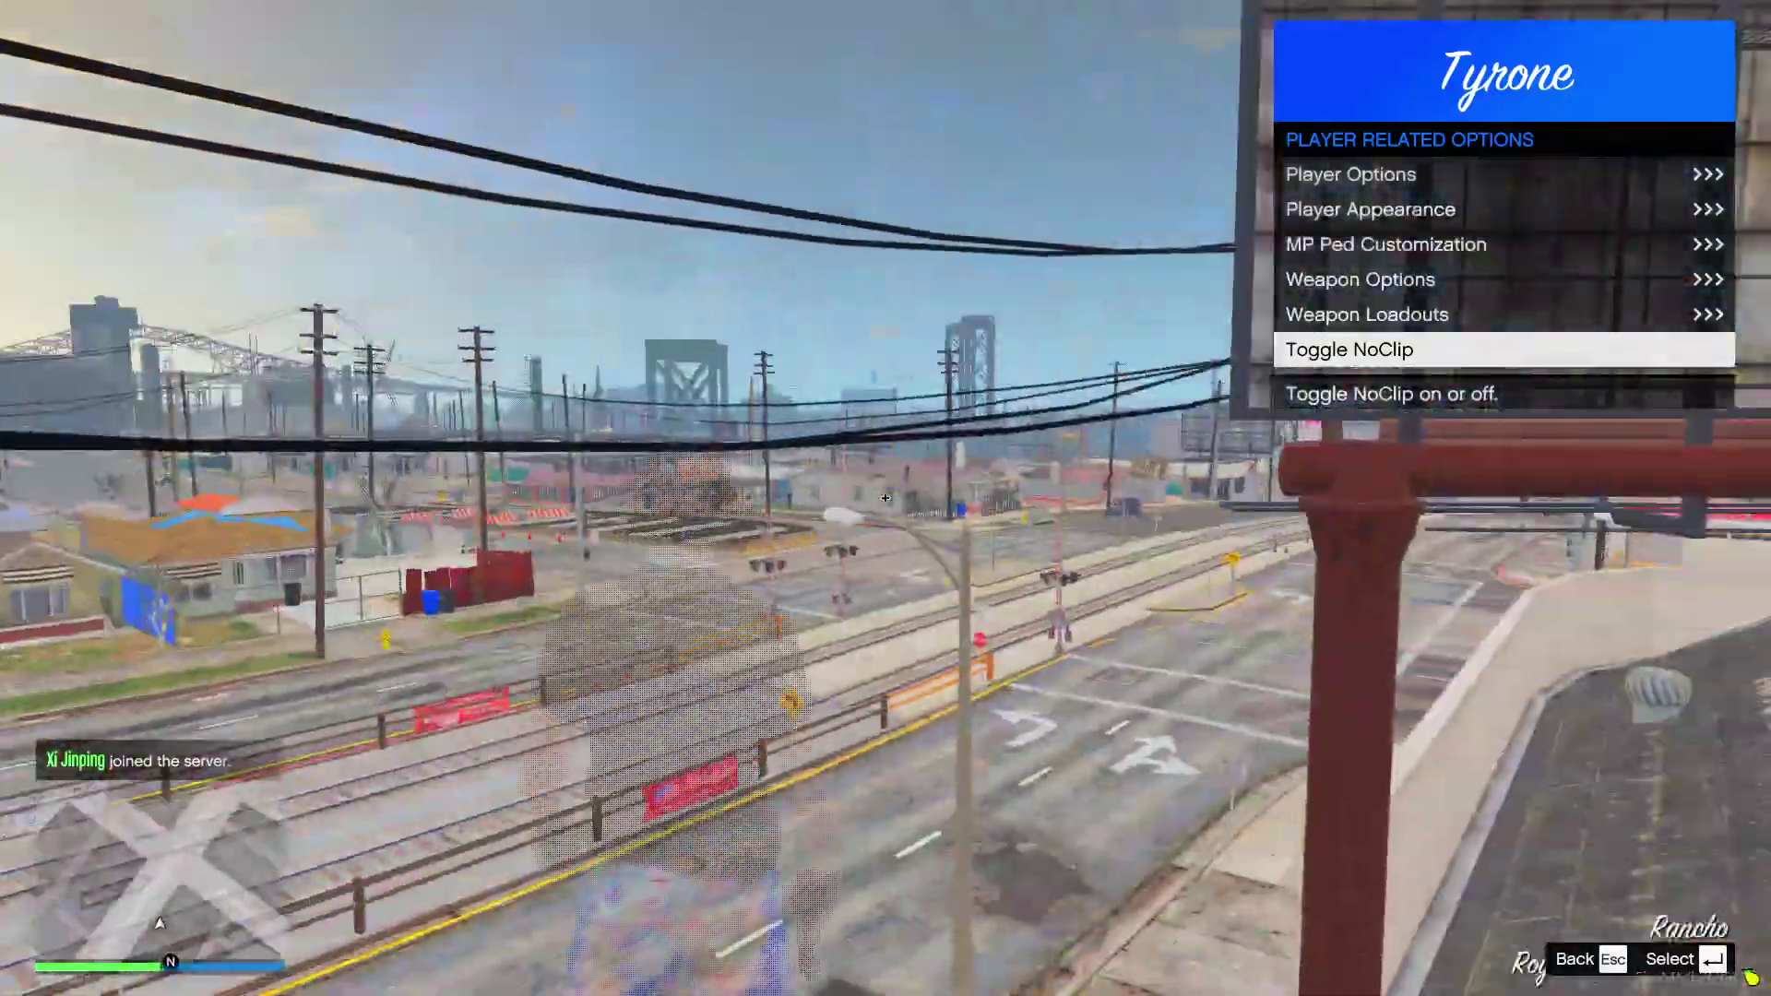
{"action": "key", "text": "w"}
{"action": "key", "text": "a"}
{"action": "key", "text": "w"}
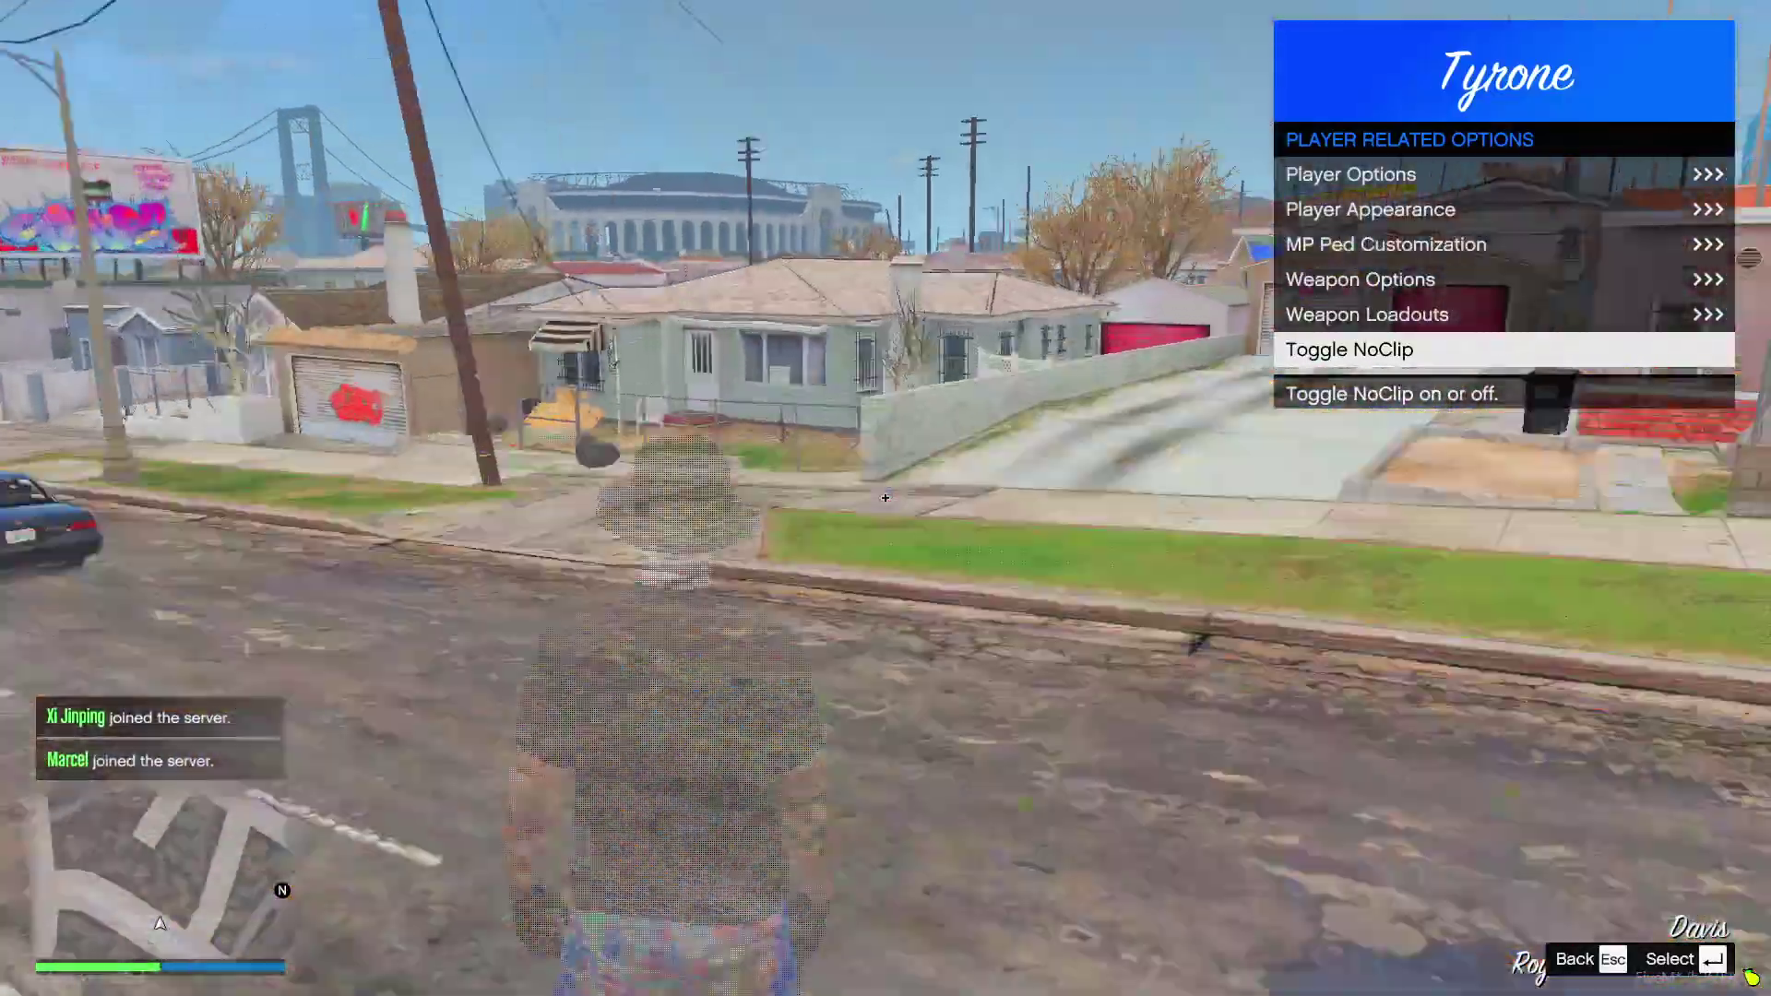
{"action": "key", "text": "Return"}
{"action": "key", "text": "Escape"}
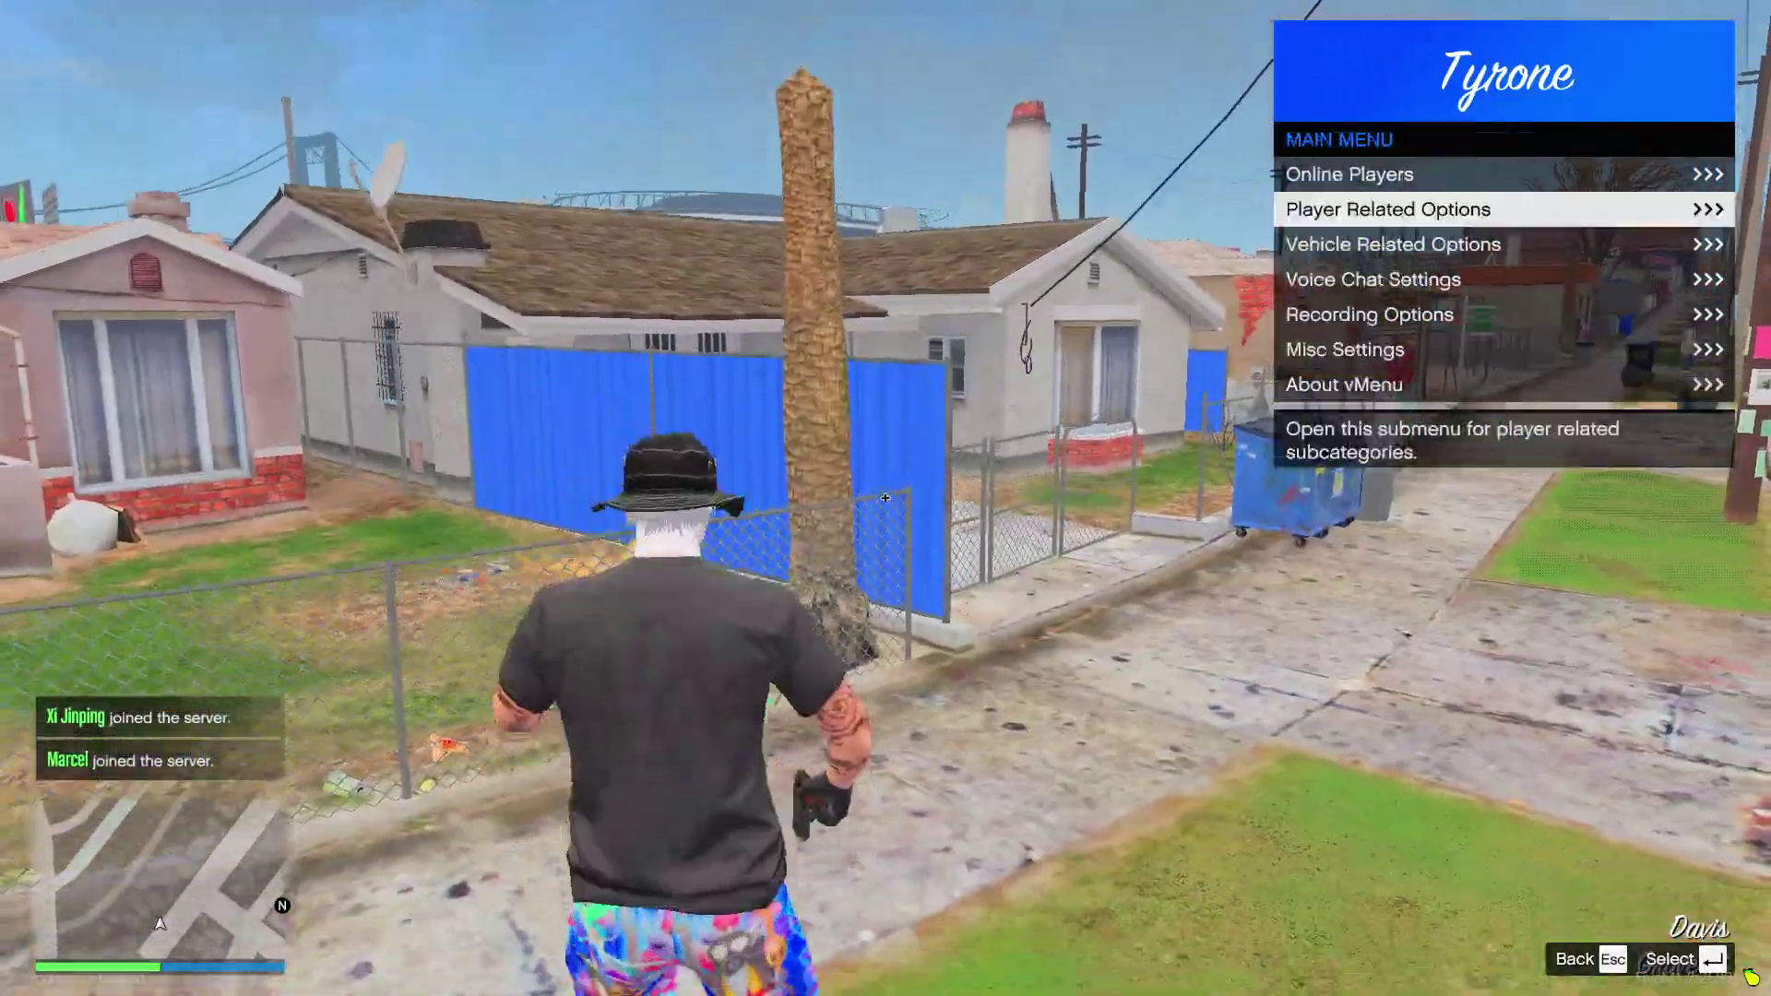
Close the trainer and shoot the person by the garage to check the kill effect.
{"action": "key", "text": "Escape"}
{"action": "key", "text": "w"}
{"action": "key", "text": "w"}
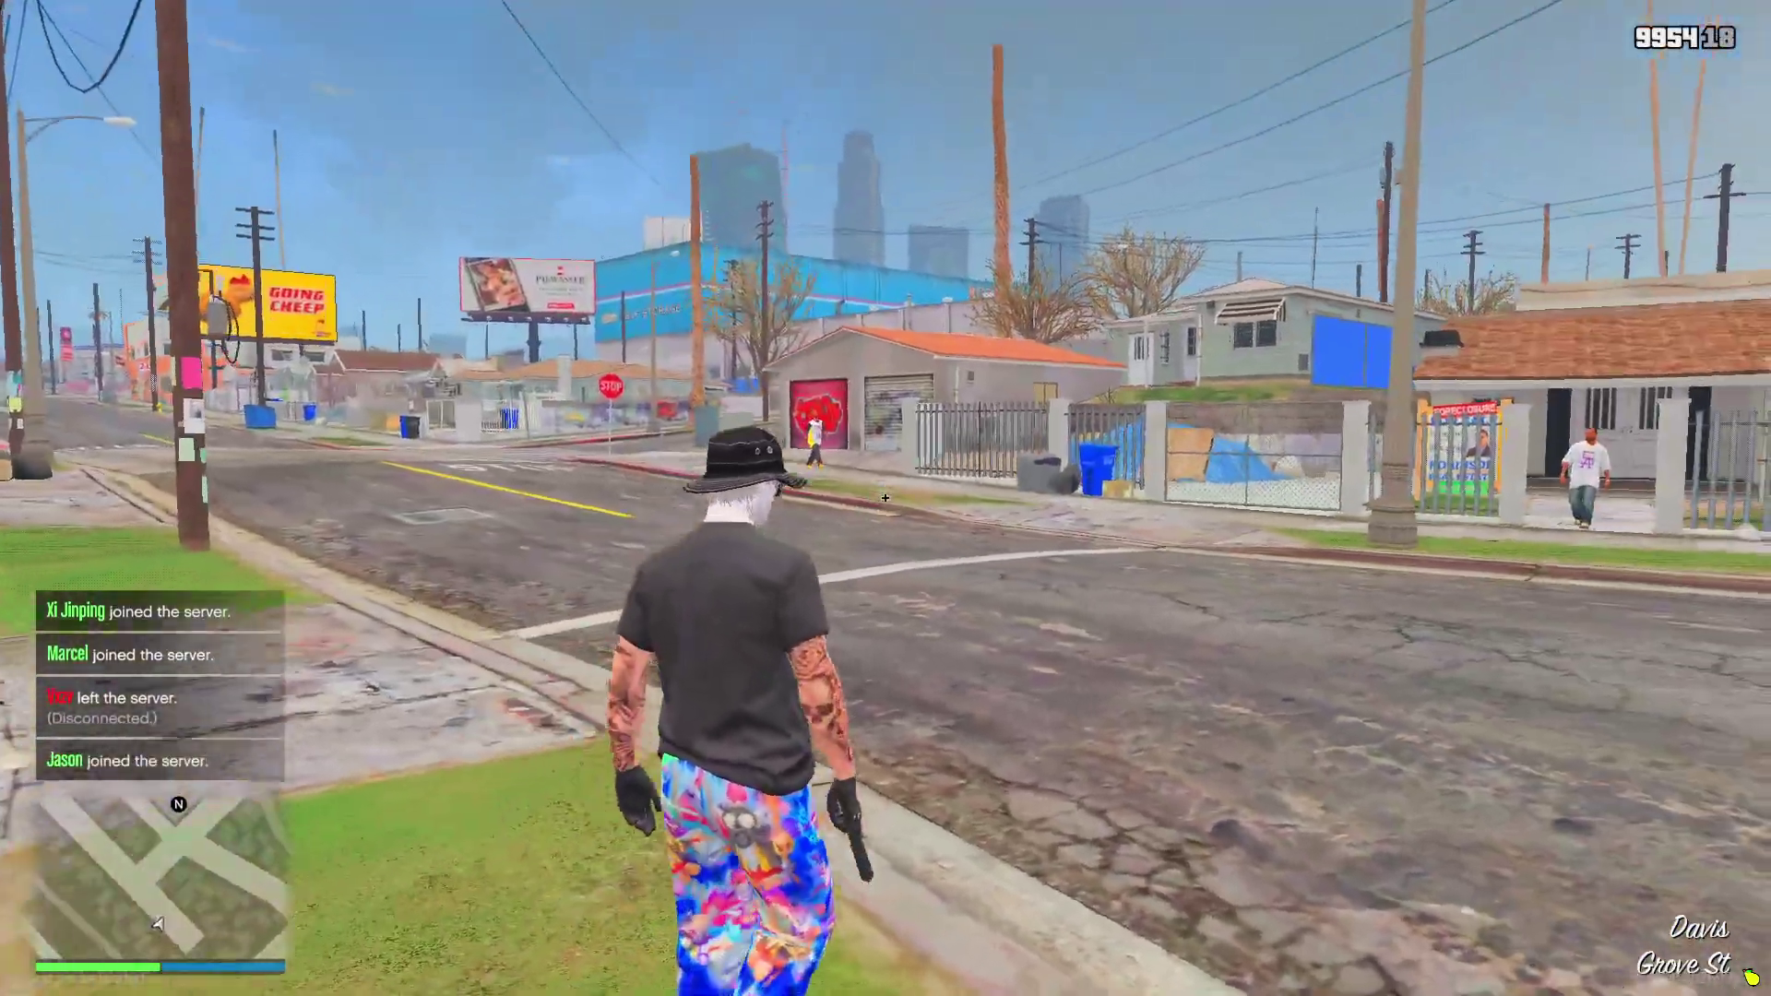
{"action": "right_click", "coordinate": [885, 498]}
{"action": "key", "text": "w"}
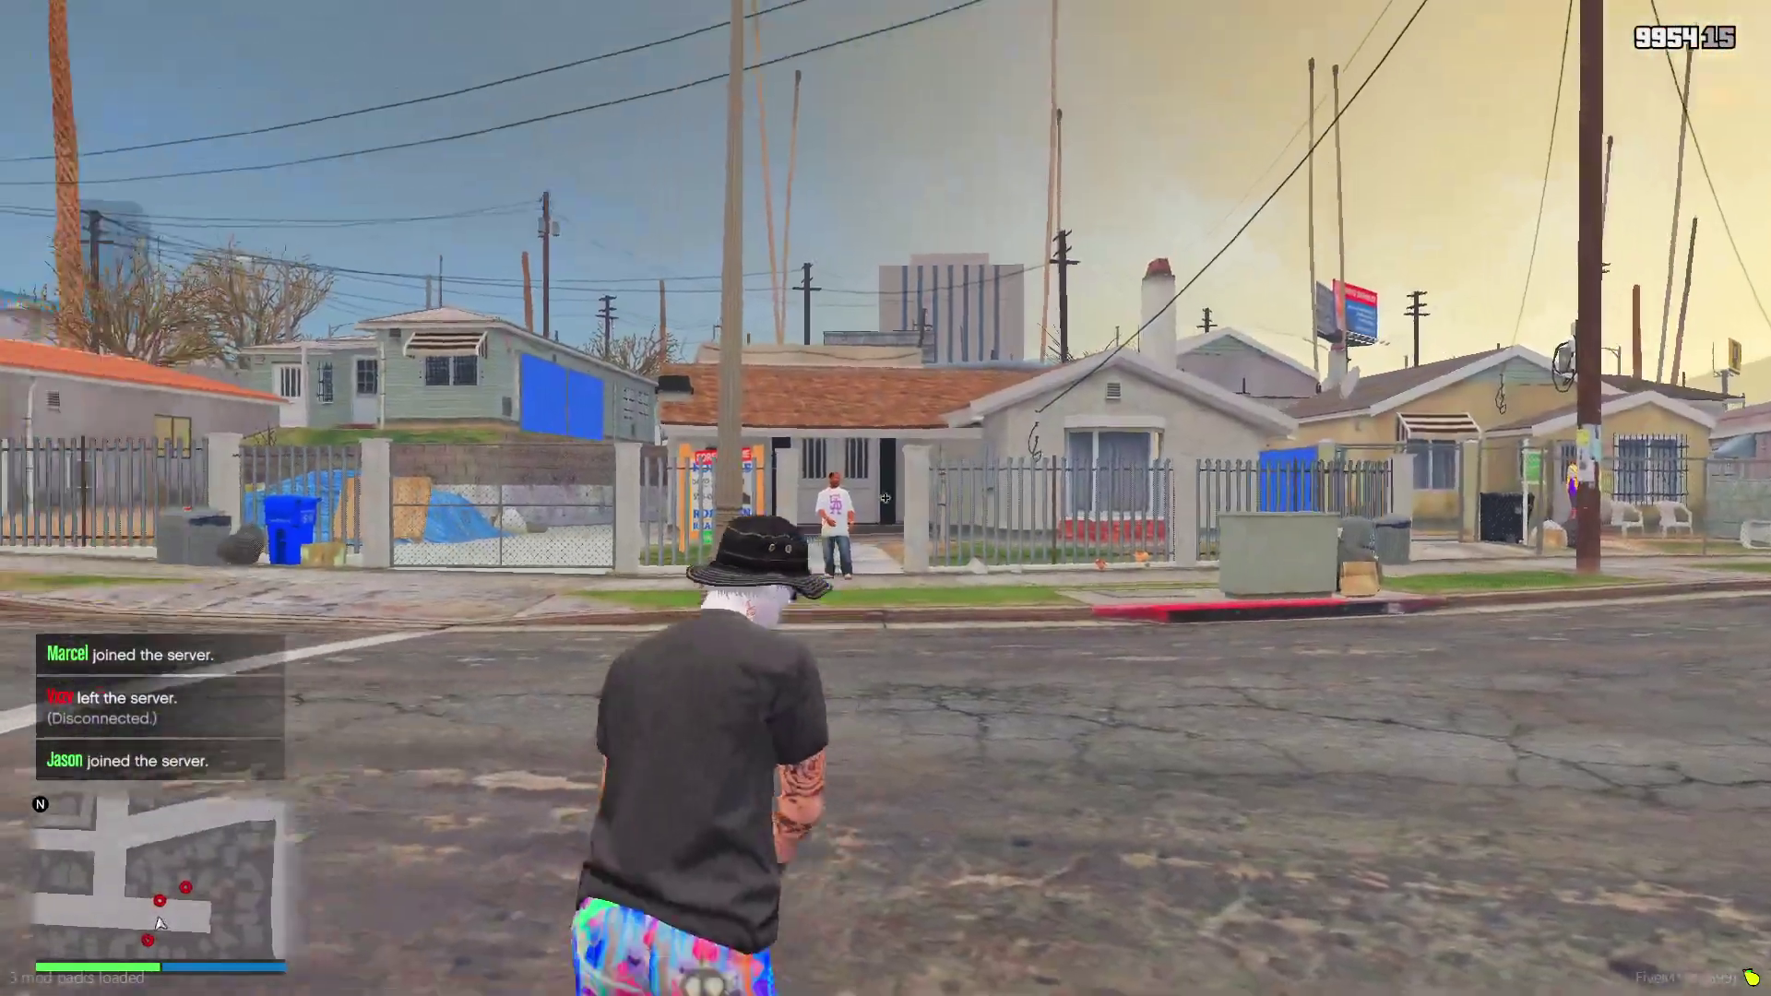
{"action": "right_click", "coordinate": [885, 498]}
{"action": "left_click", "coordinate": [885, 498]}
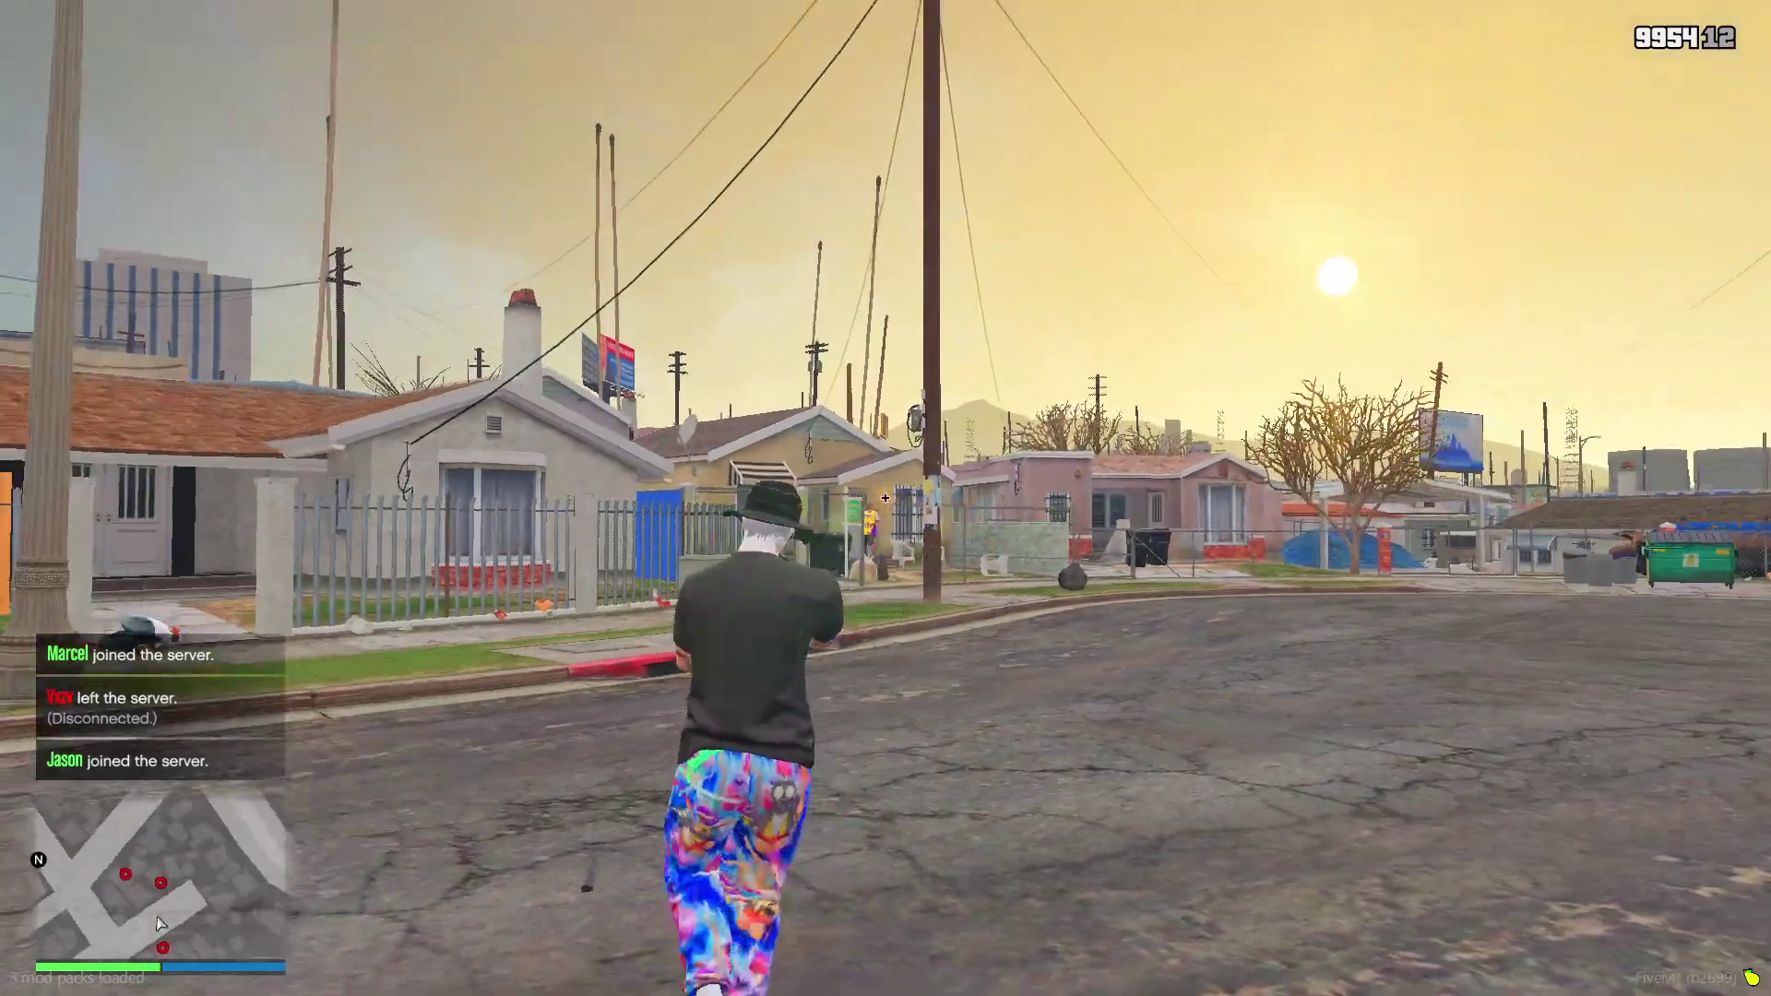
Aim at and shoot the man by the fence, then run along the street.
{"action": "right_click", "coordinate": [885, 498]}
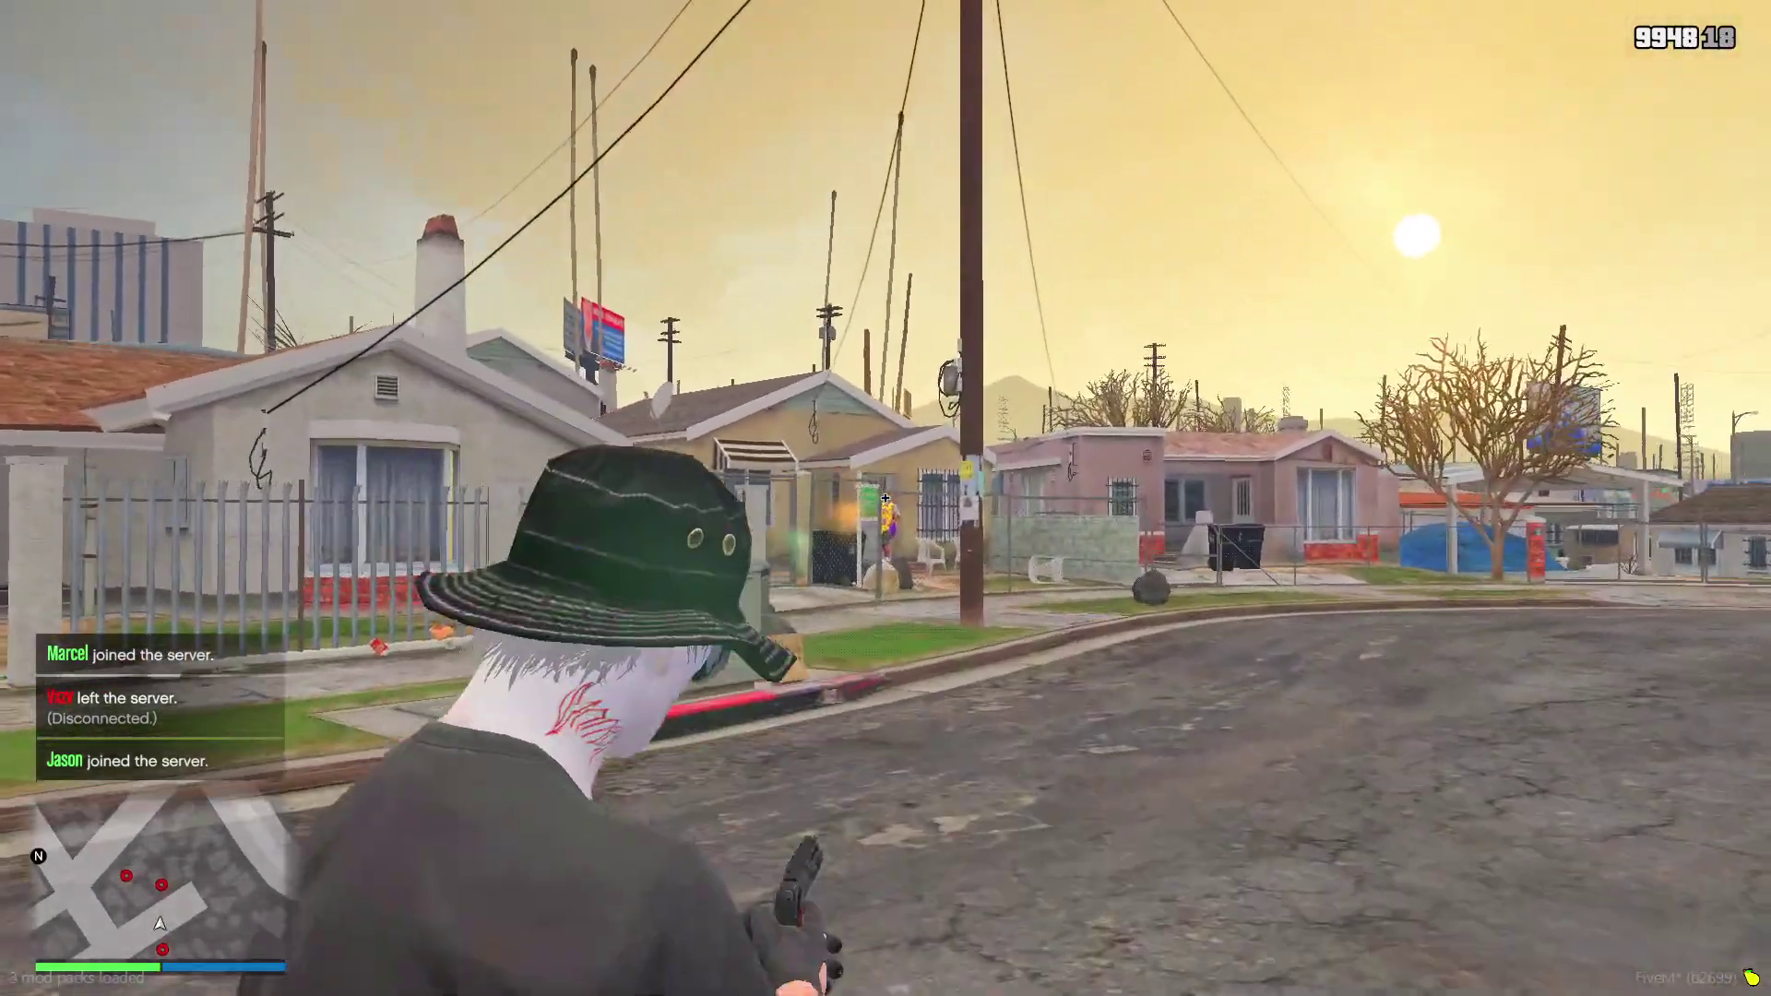
{"action": "key", "text": "w"}
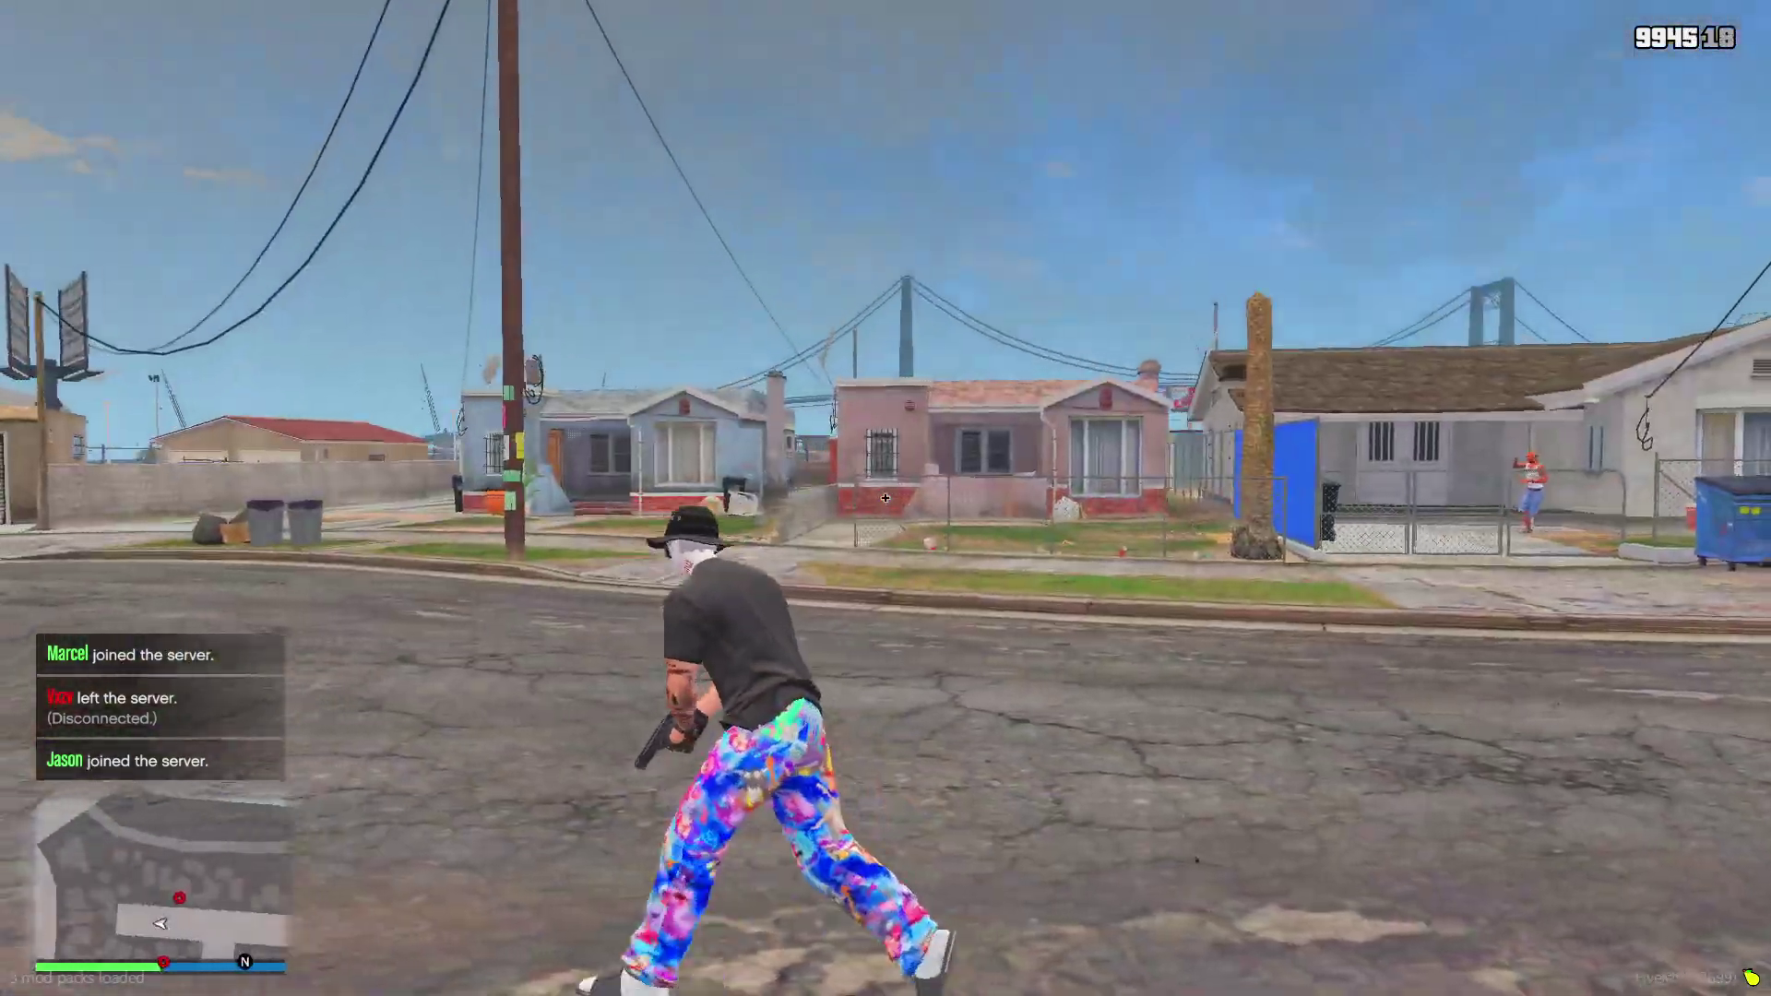
{"action": "right_click", "coordinate": [885, 498]}
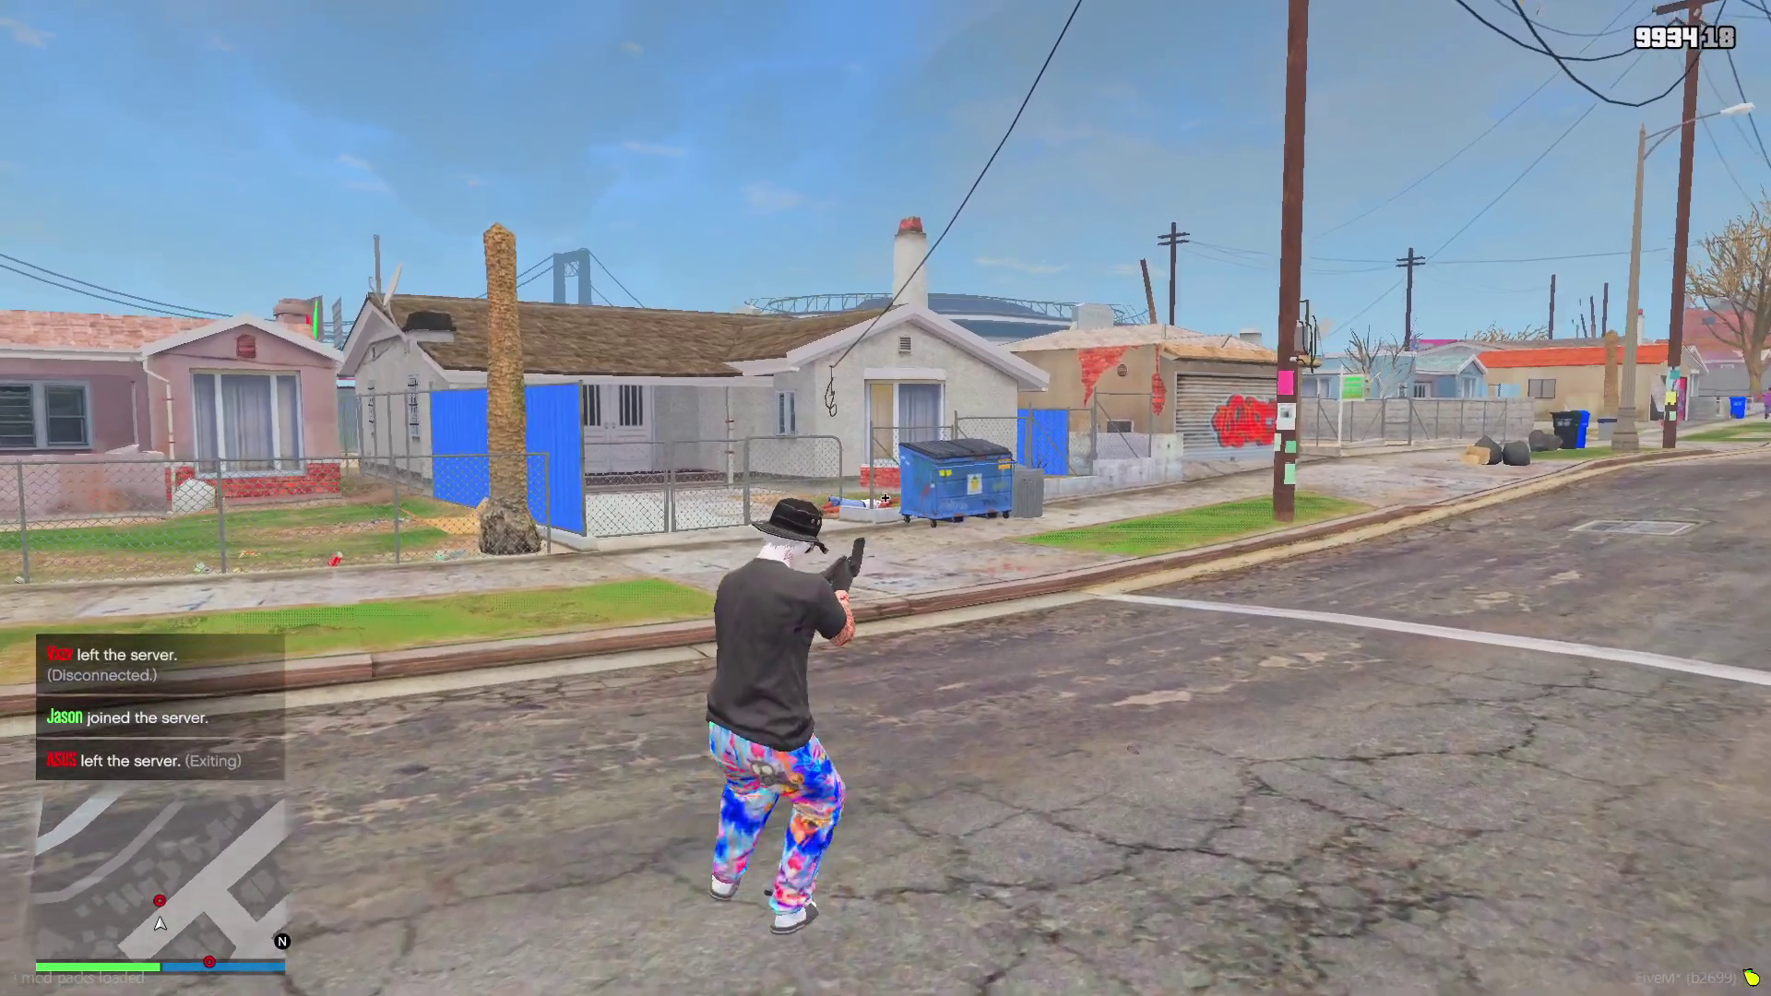
{"action": "left_click", "coordinate": [885, 498]}
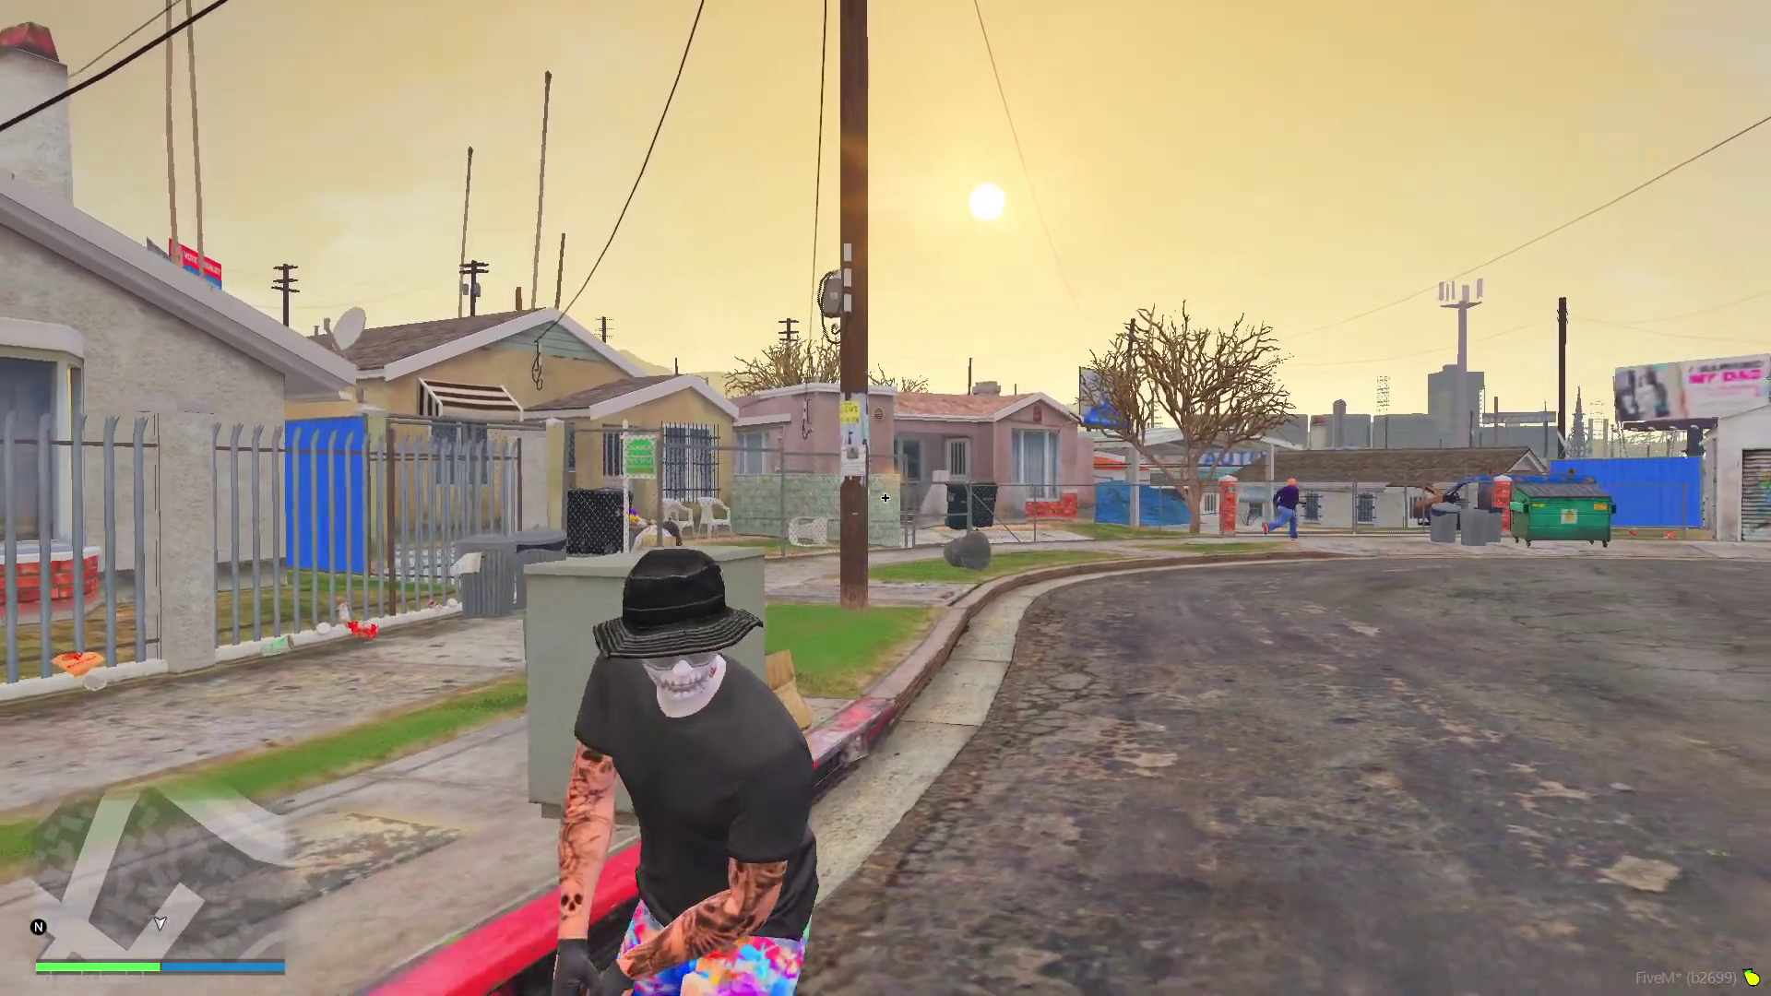
{"action": "key", "text": "w"}
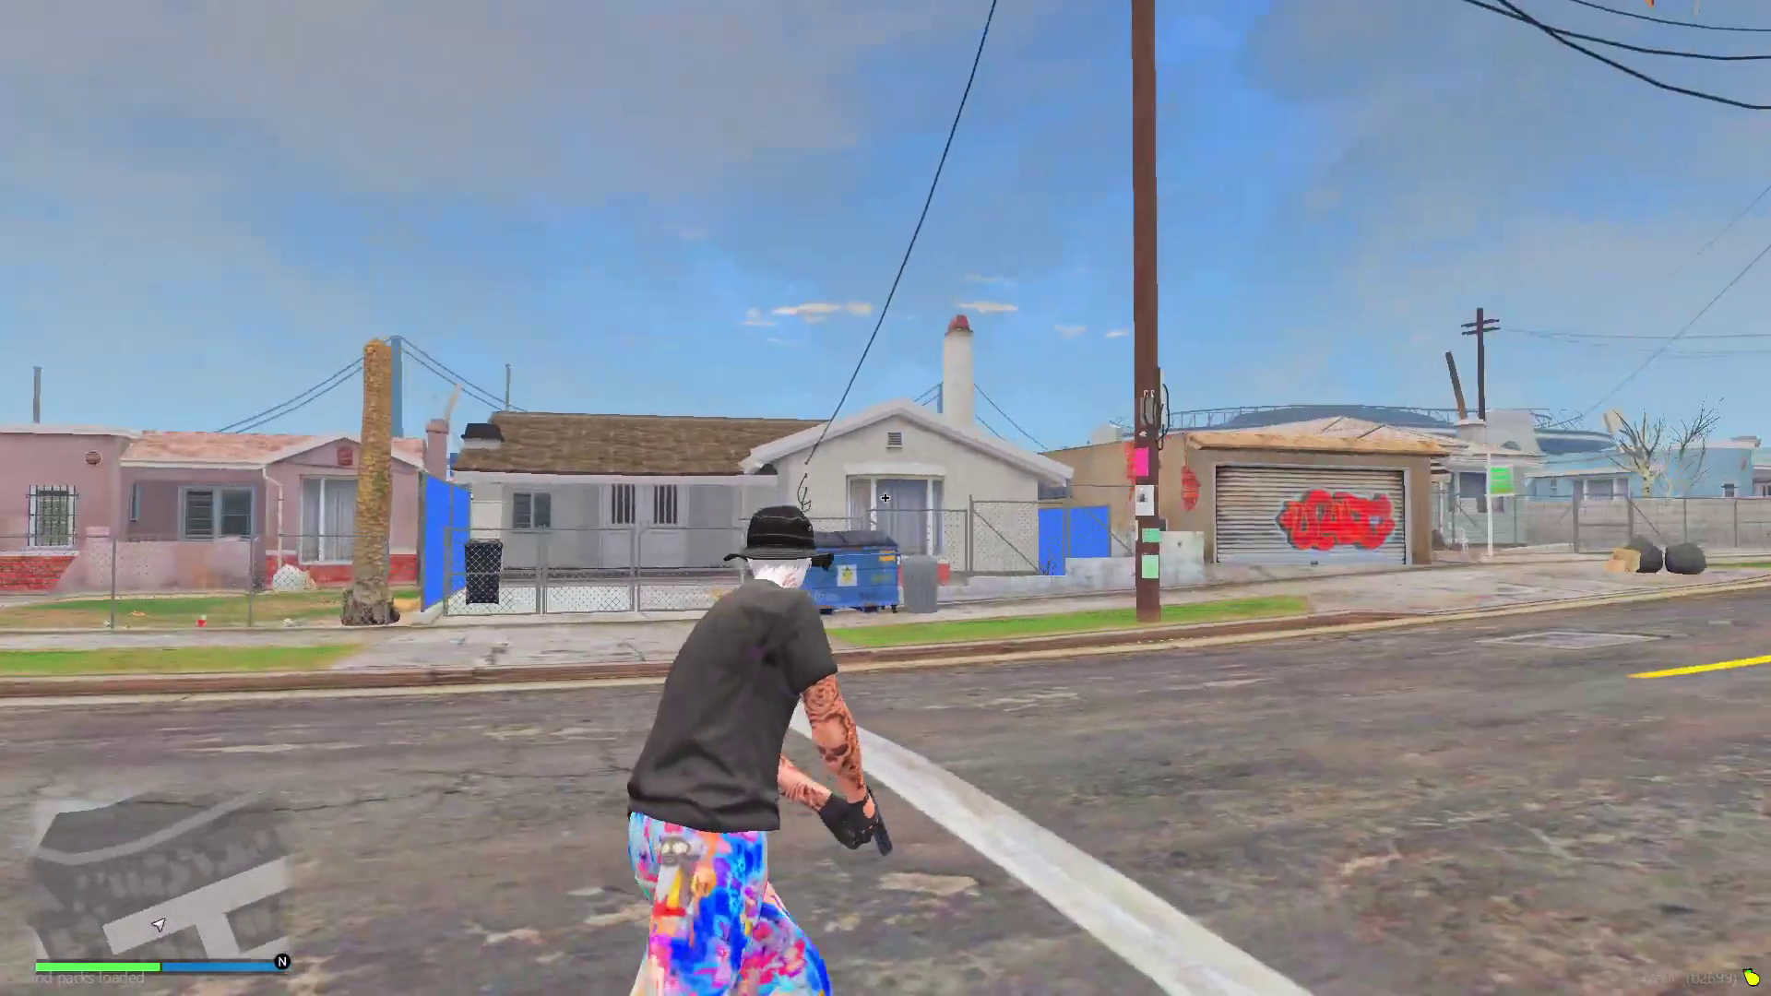
{"action": "key", "text": "2"}
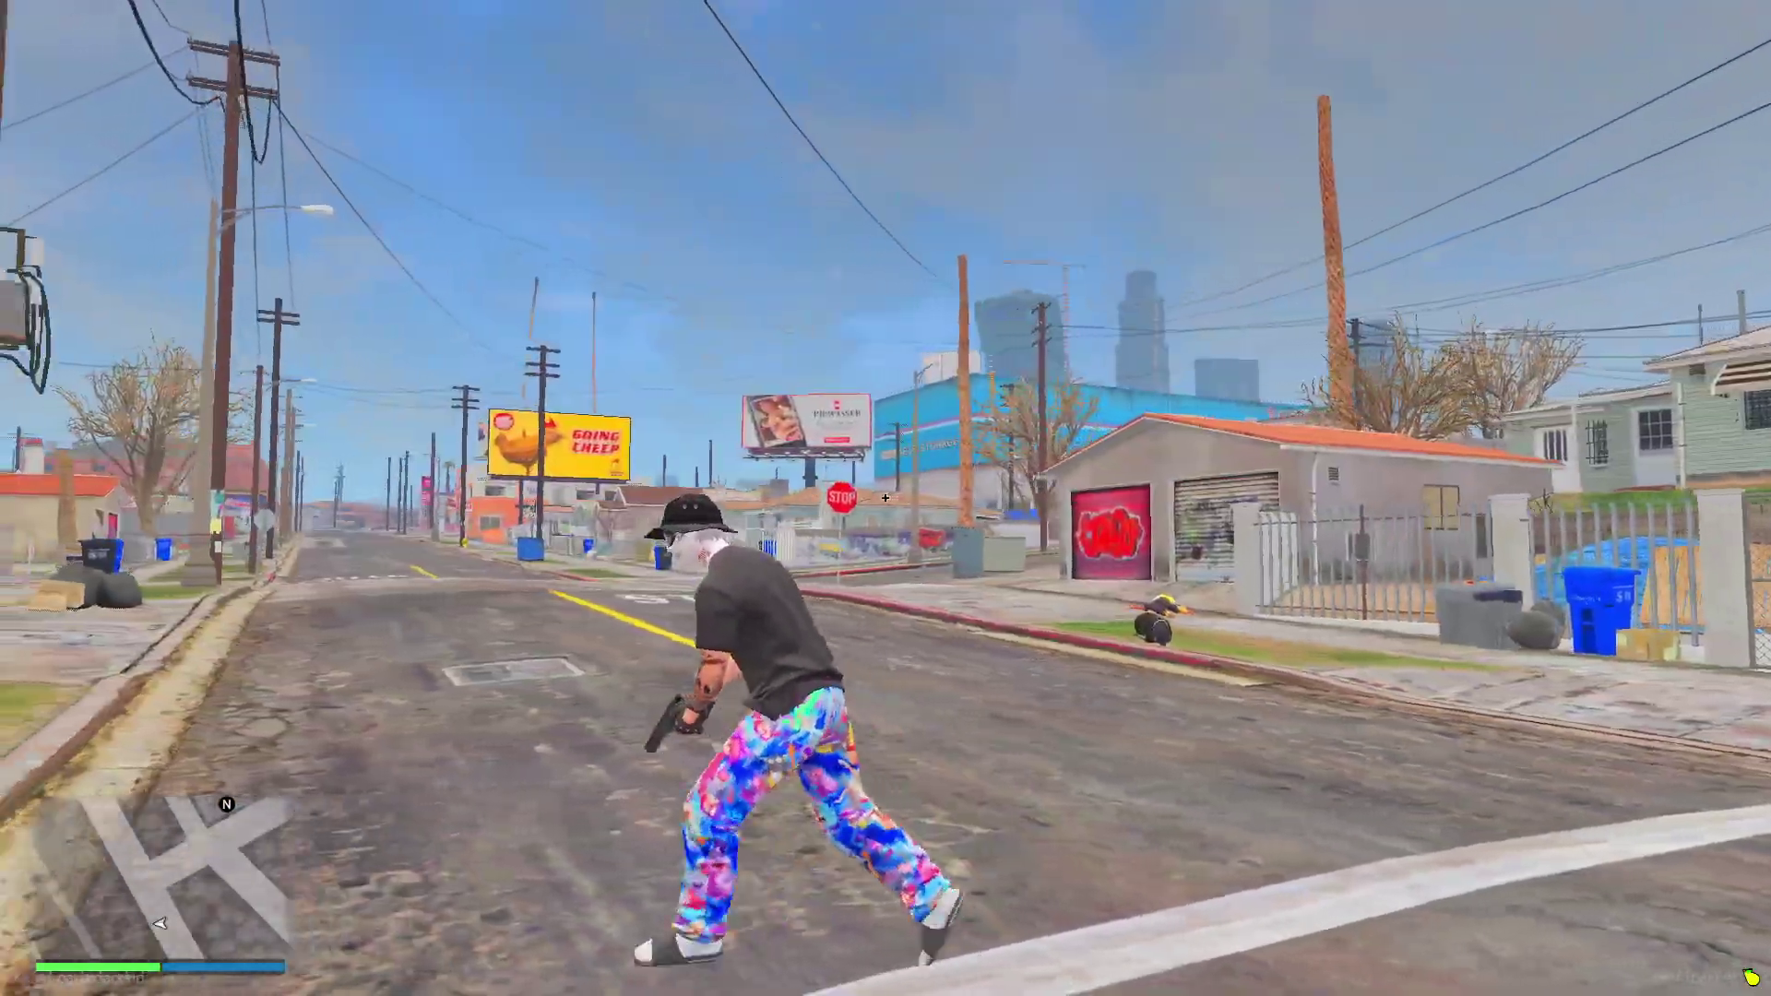